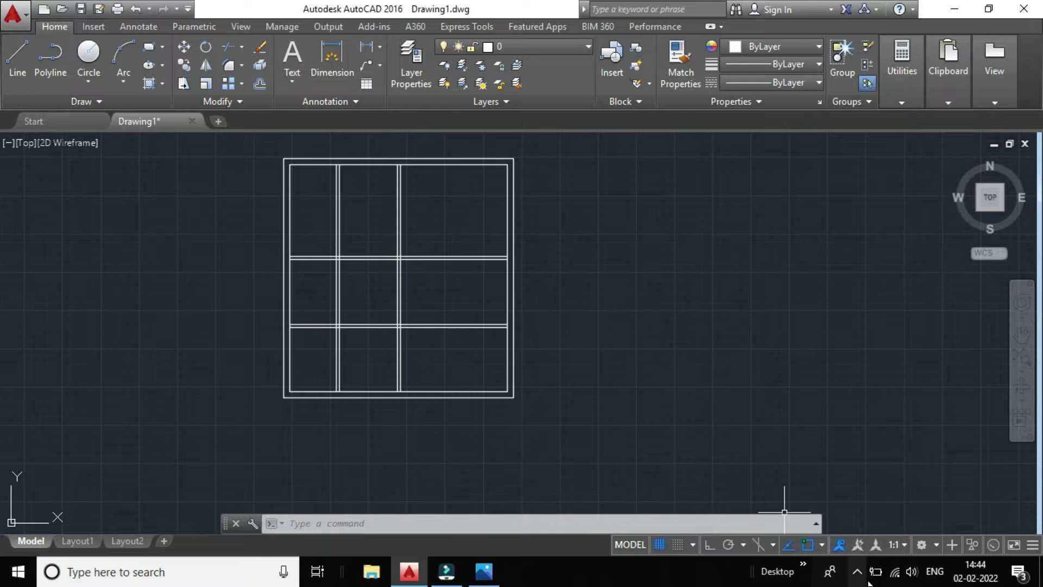
left_click(856, 572)
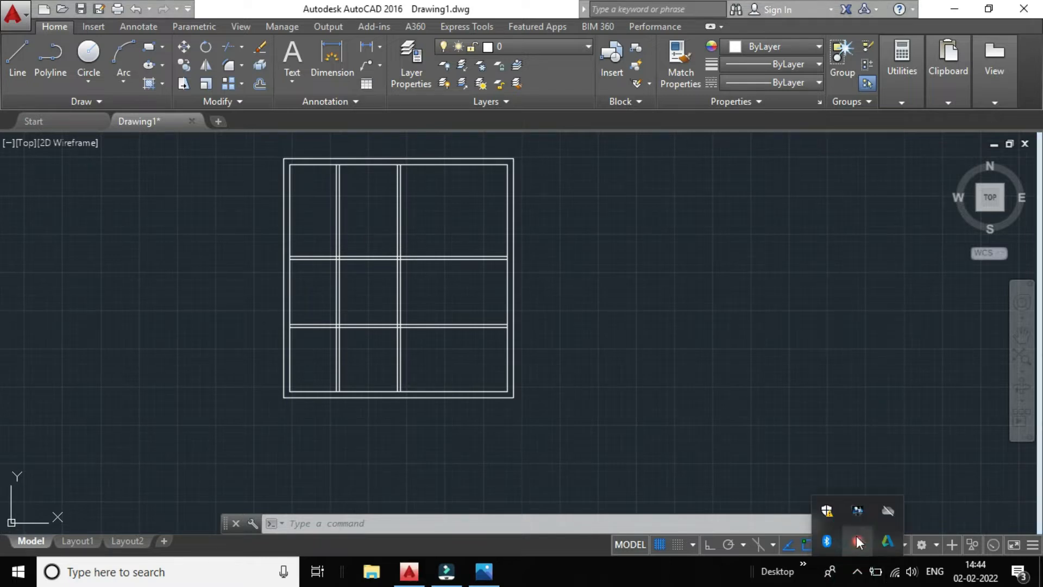
right_click(855, 534)
left_click(873, 545)
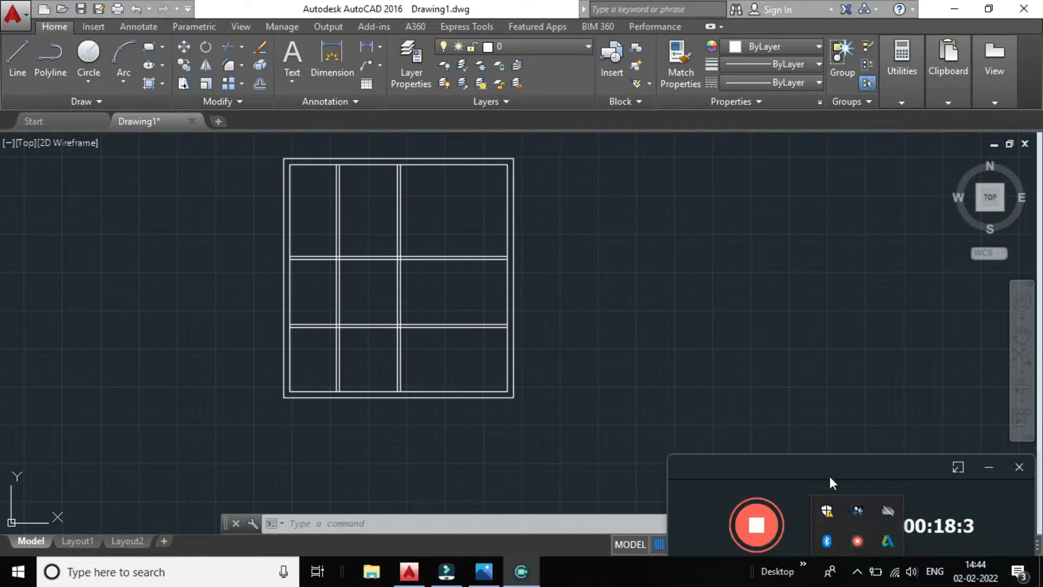
left_click_drag(796, 336, 794, 325)
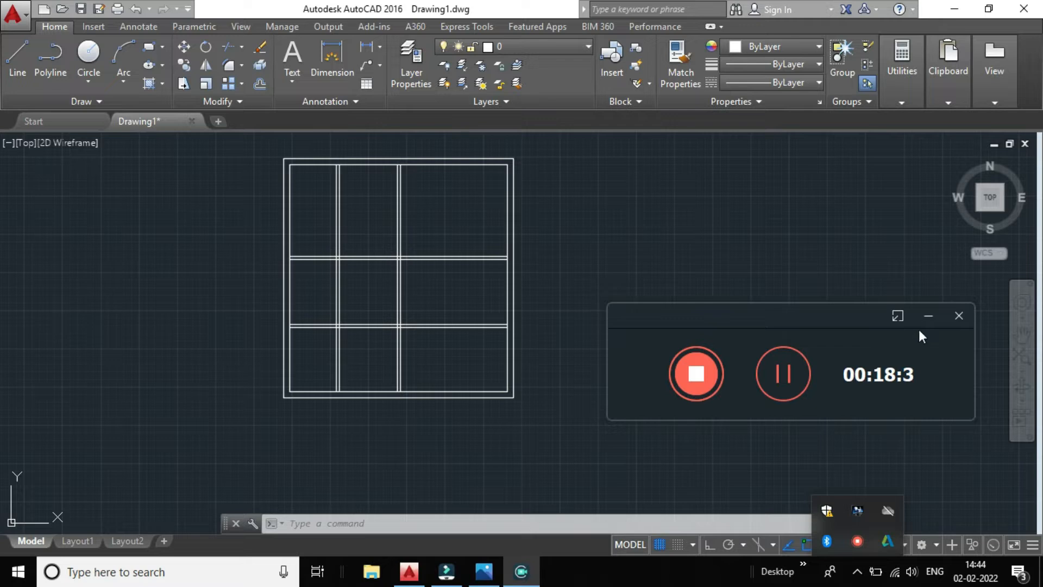
left_click(928, 316)
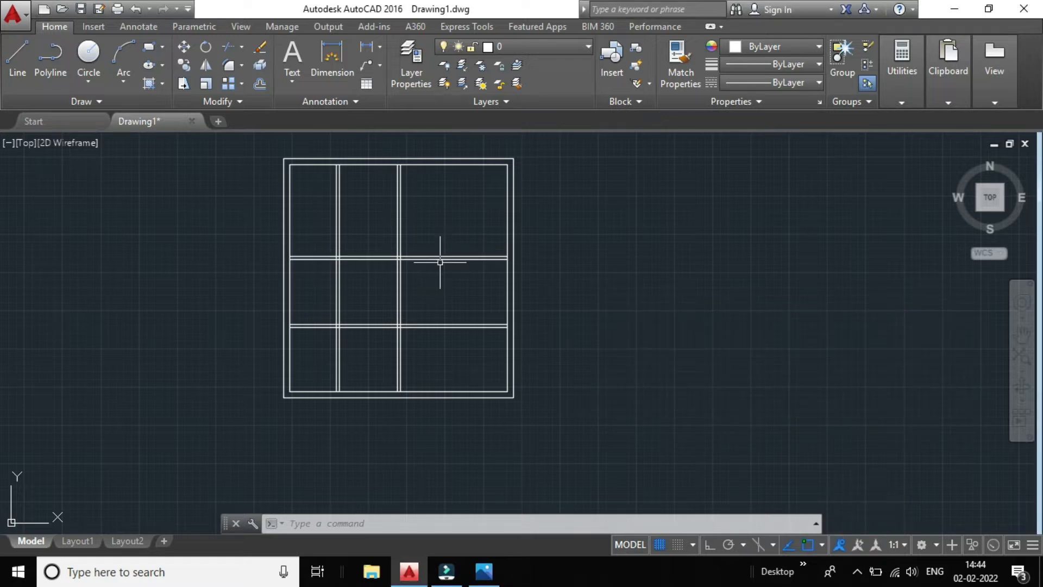
Examine the double-line wall grid of the floor plan, including its outer walls and inner wall crossings.
scroll(482, 307, "up", 2)
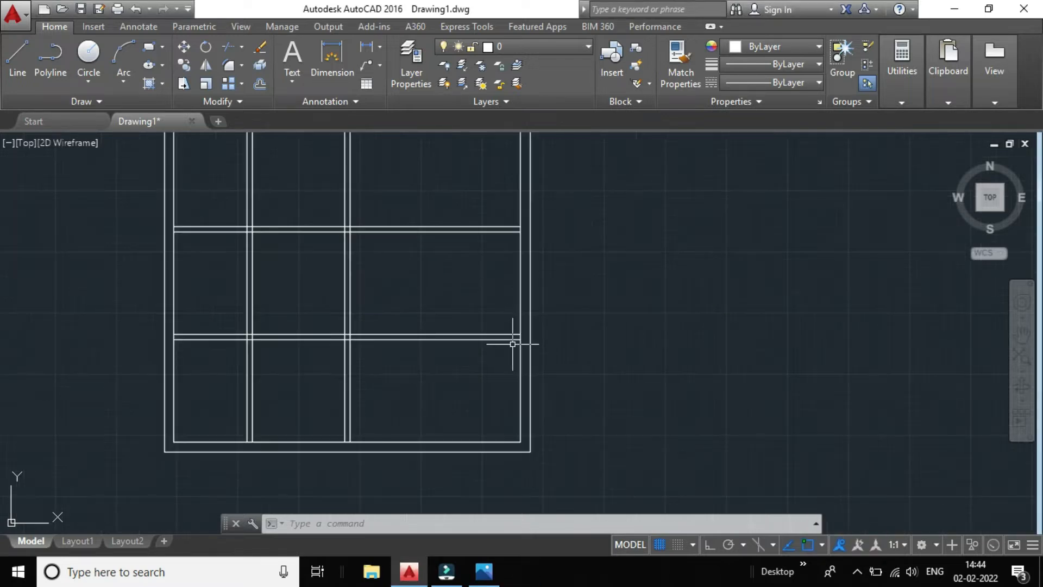
scroll(512, 343, "down", 2)
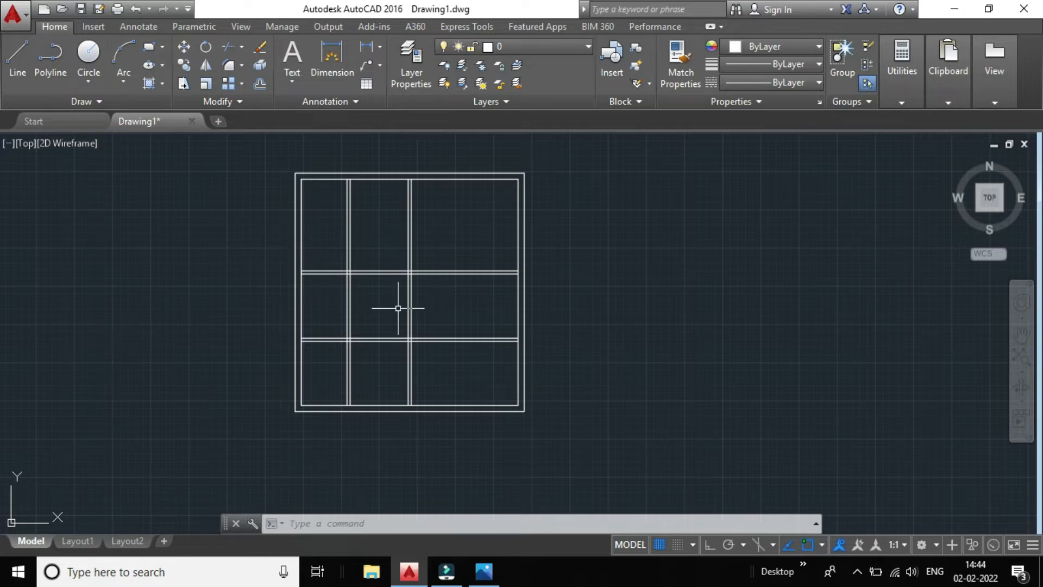
scroll(412, 307, "up", 2)
scroll(412, 307, "down", 2)
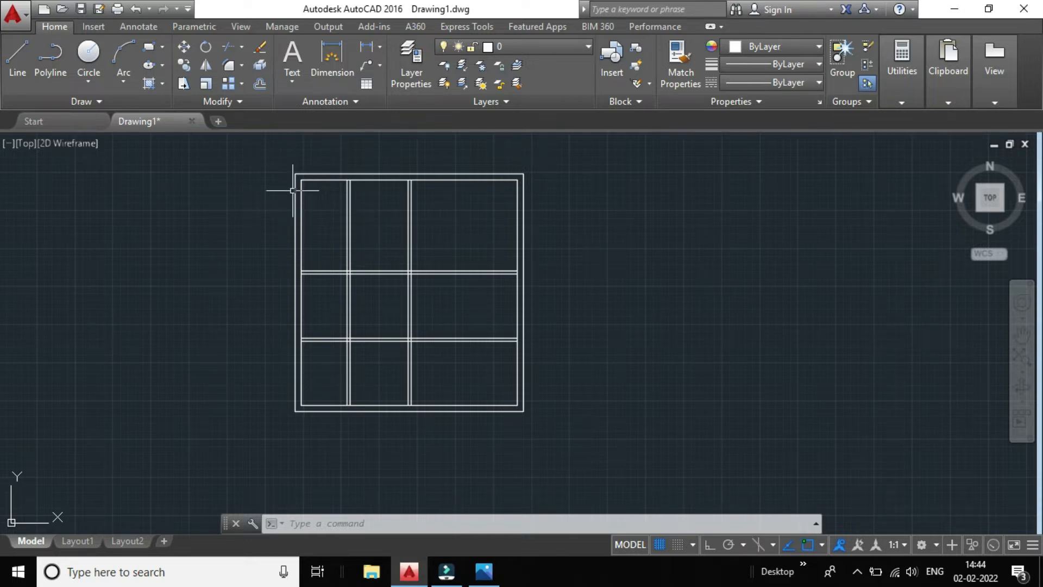
scroll(304, 194, "up", 2)
scroll(304, 195, "down", 2)
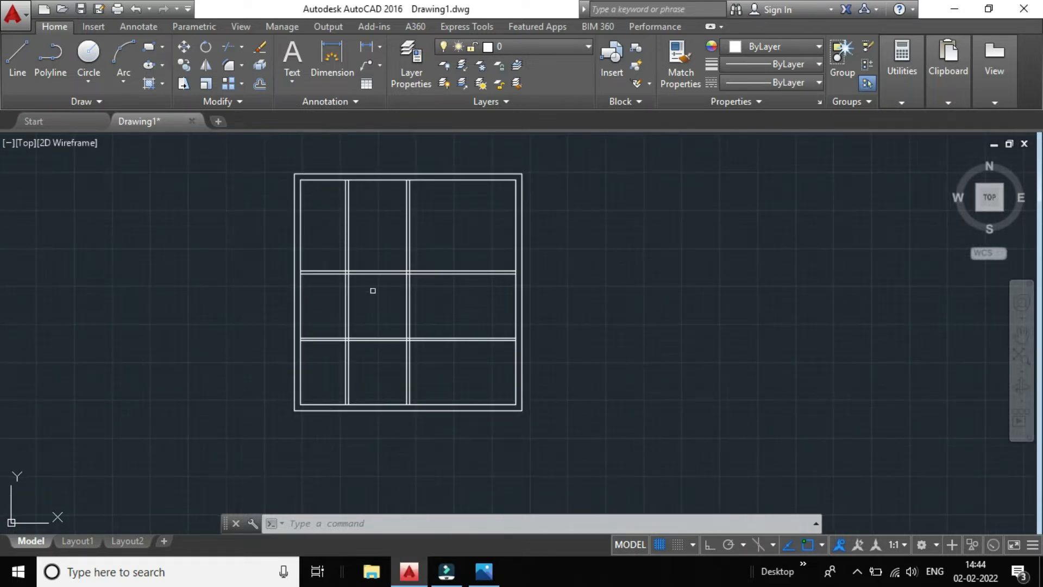
scroll(384, 298, "up", 2)
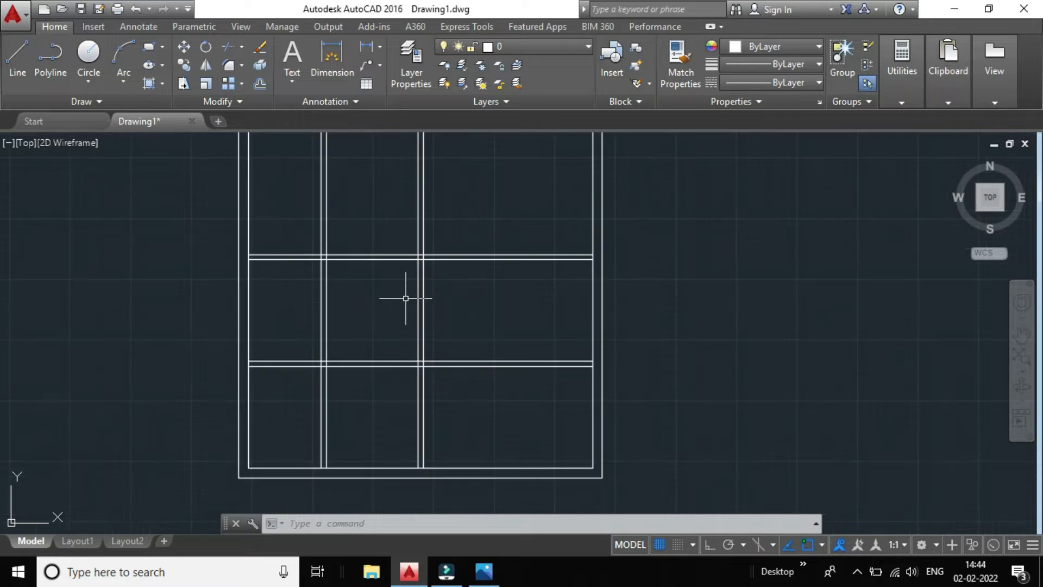
scroll(406, 298, "down", 2)
middle_click_drag(599, 278, 570, 277)
scroll(356, 249, "up", 2)
scroll(275, 310, "down", 2)
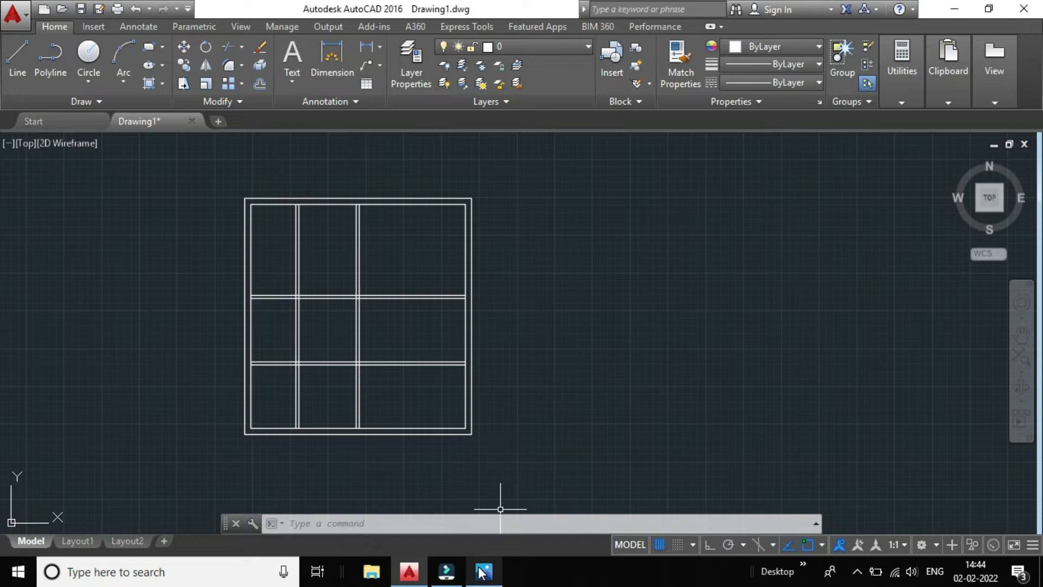
Switch to Photos and view the room layout in the reference floor plan image.
left_click(478, 509)
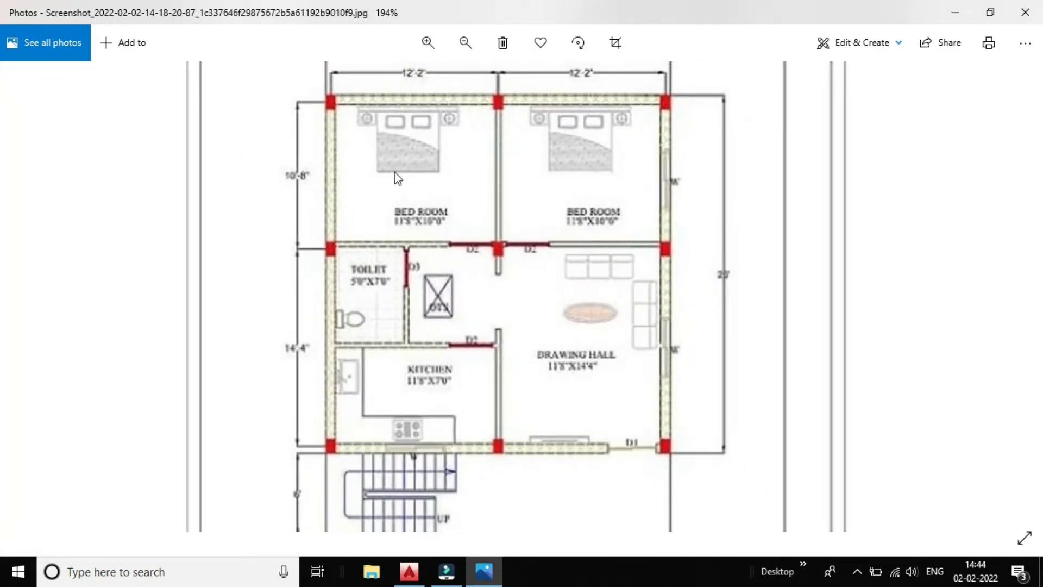
scroll(398, 179, "down", 1)
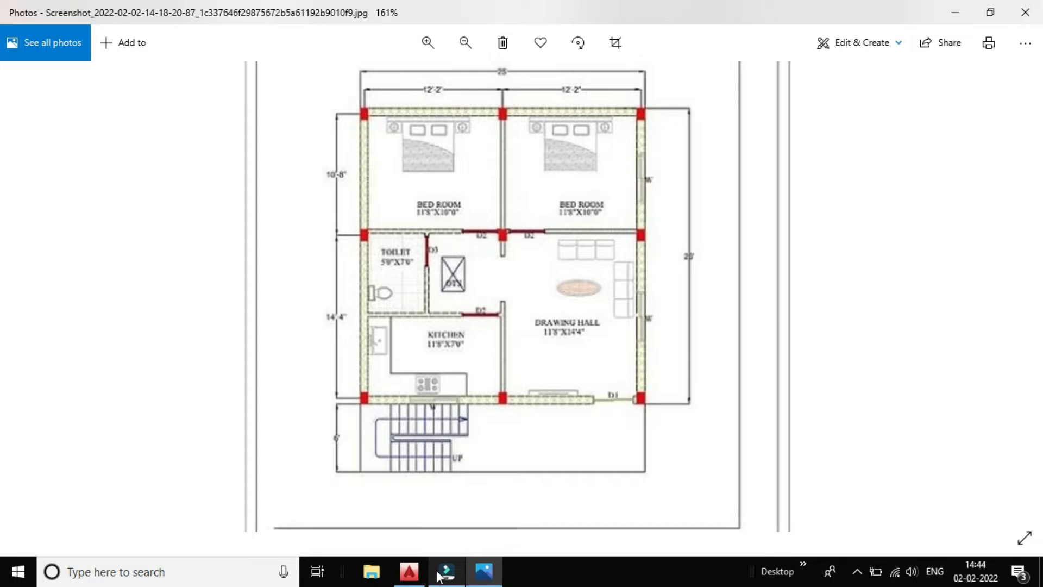
Switch back to AutoCAD and inspect the vertical and horizontal partition walls of the drawn grid against the reference.
mouse_move(409, 572)
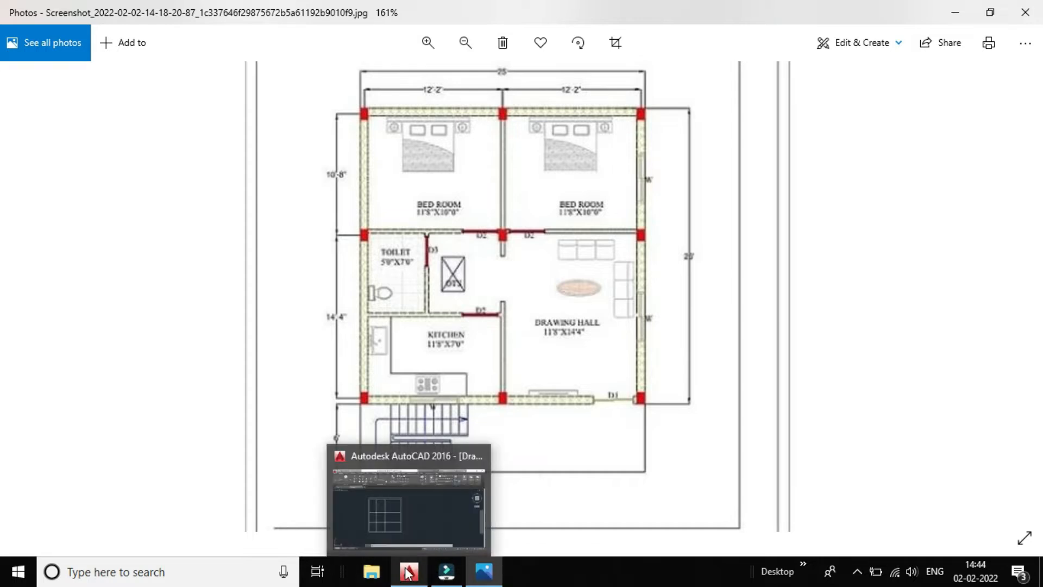
left_click(405, 520)
scroll(268, 275, "up", 1)
scroll(321, 266, "down", 2)
scroll(319, 290, "up", 1)
scroll(291, 232, "up", 1)
scroll(303, 170, "down", 1)
scroll(314, 181, "down", 1)
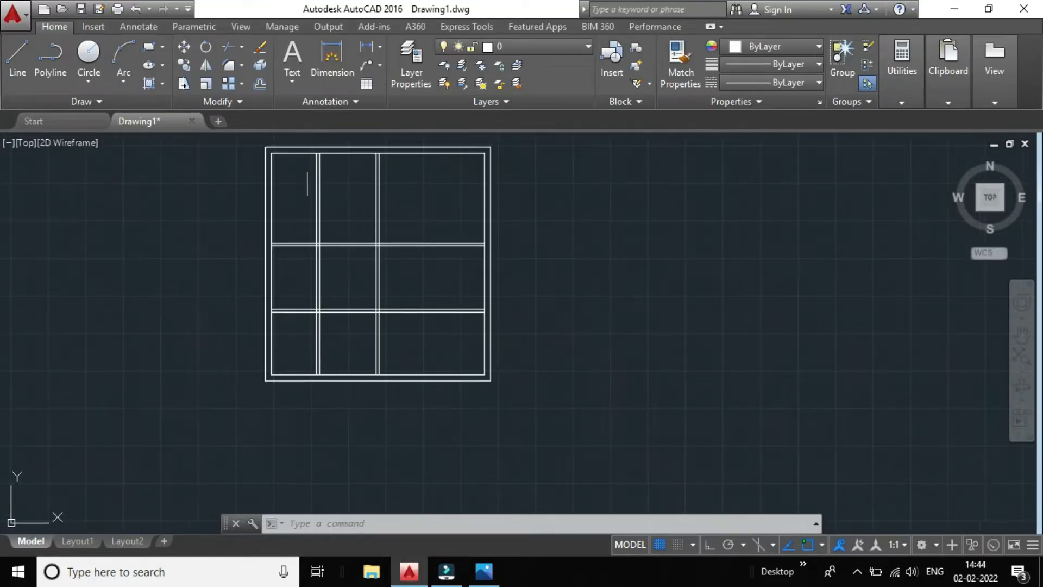
scroll(328, 181, "up", 1)
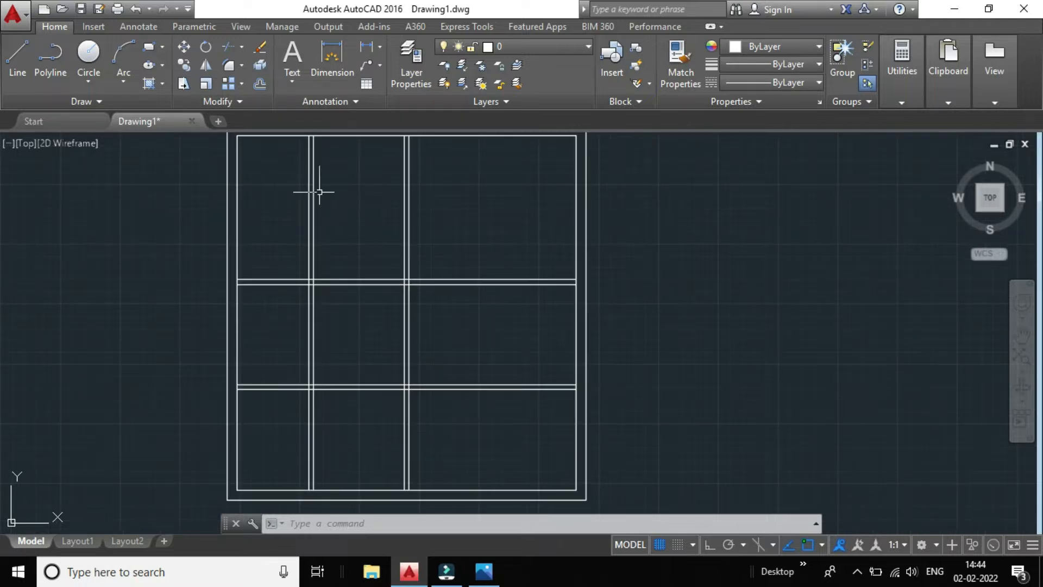
scroll(295, 203, "down", 1)
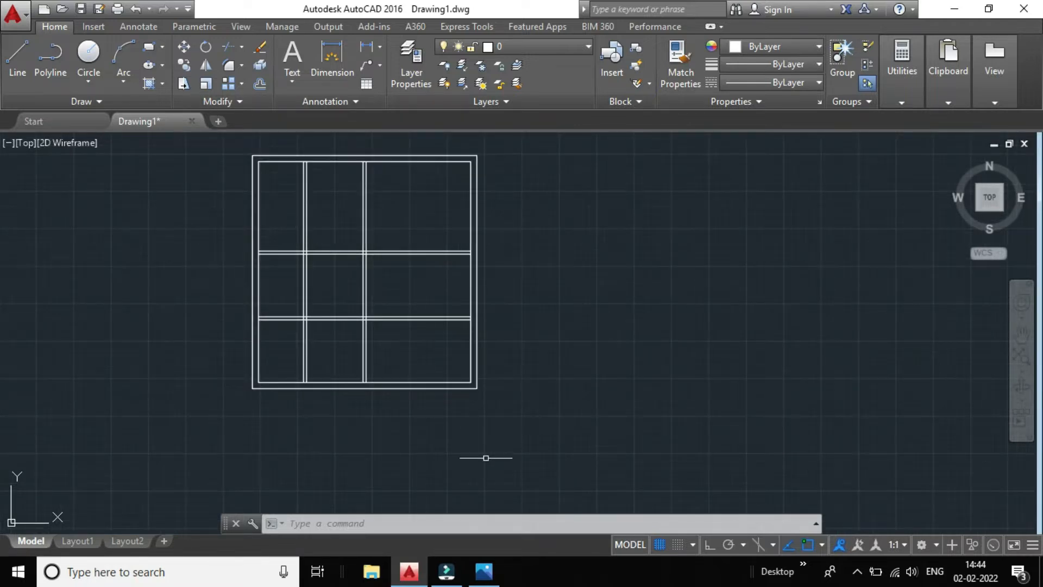
scroll(276, 216, "up", 3)
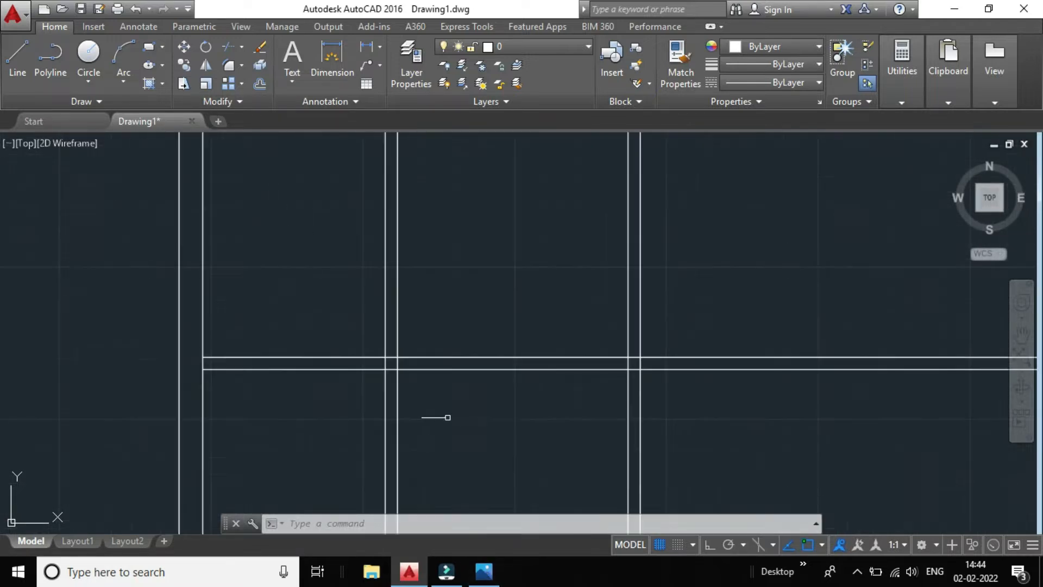
scroll(391, 366, "down", 4)
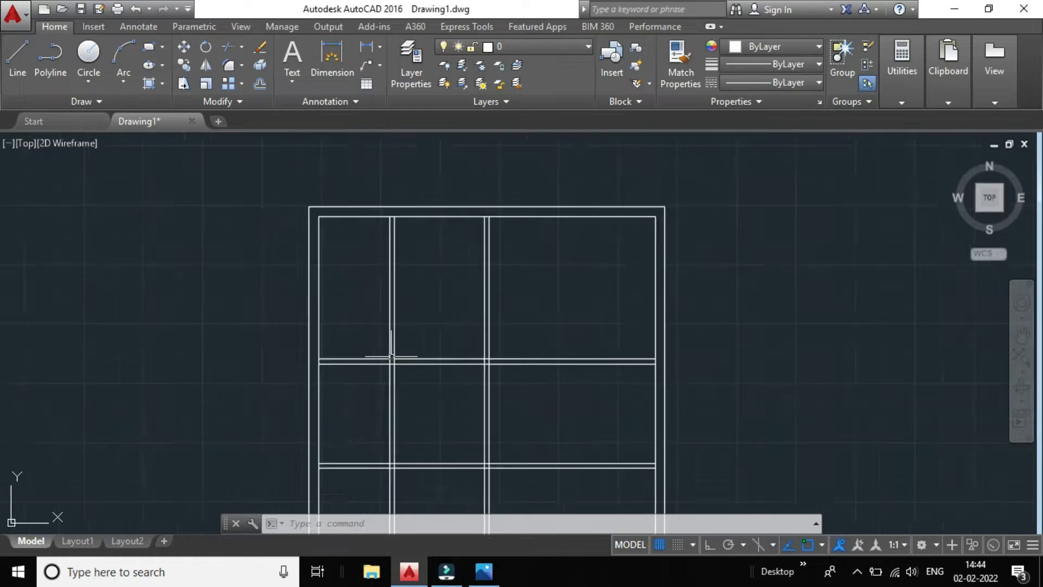
Switch to Photos and check the bedroom, toilet, kitchen and drawing hall walls in the reference plan.
mouse_move(496, 579)
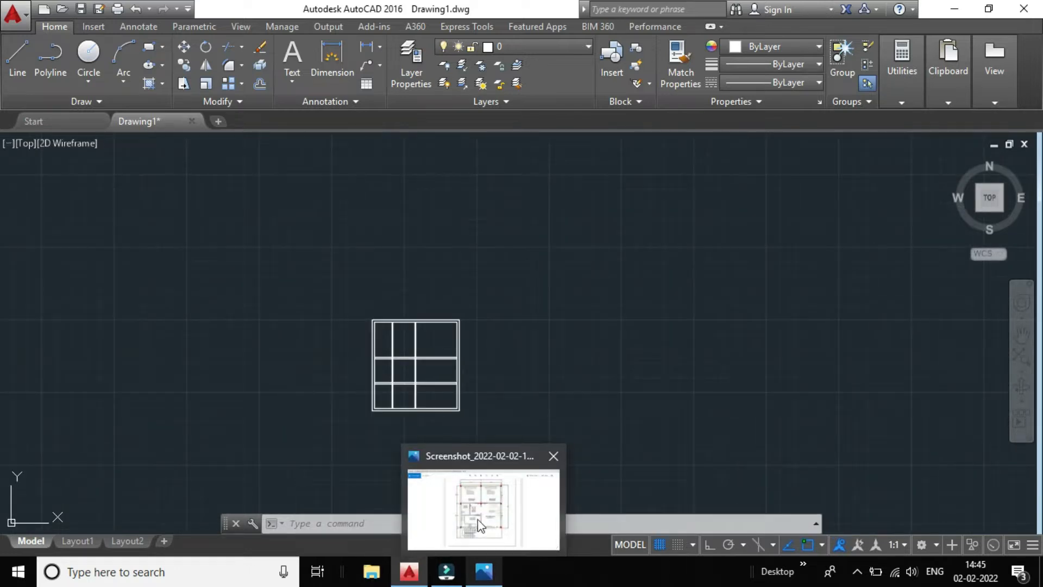
left_click(477, 520)
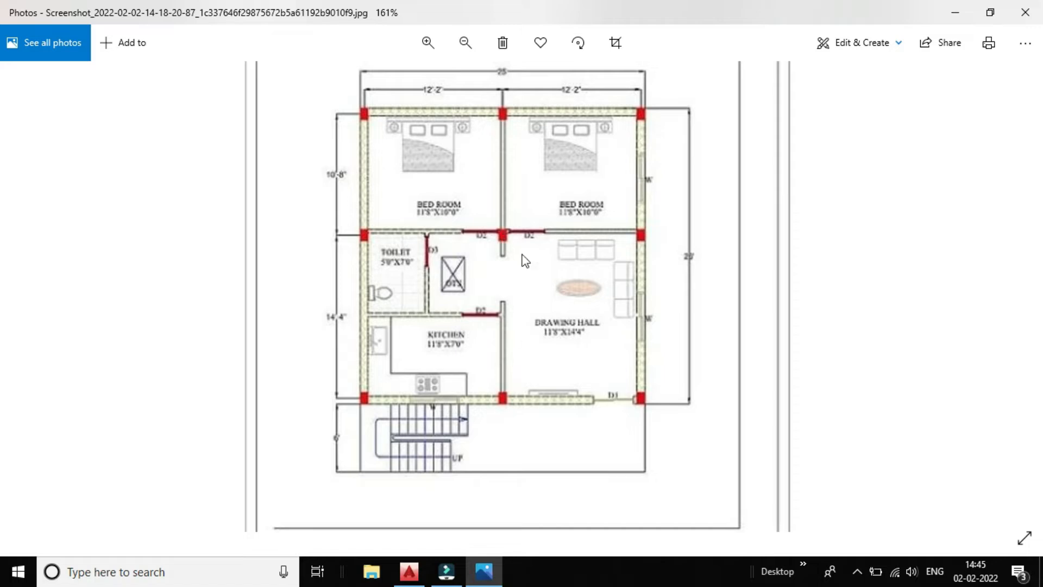
scroll(448, 234, "up", 1)
scroll(489, 247, "down", 2)
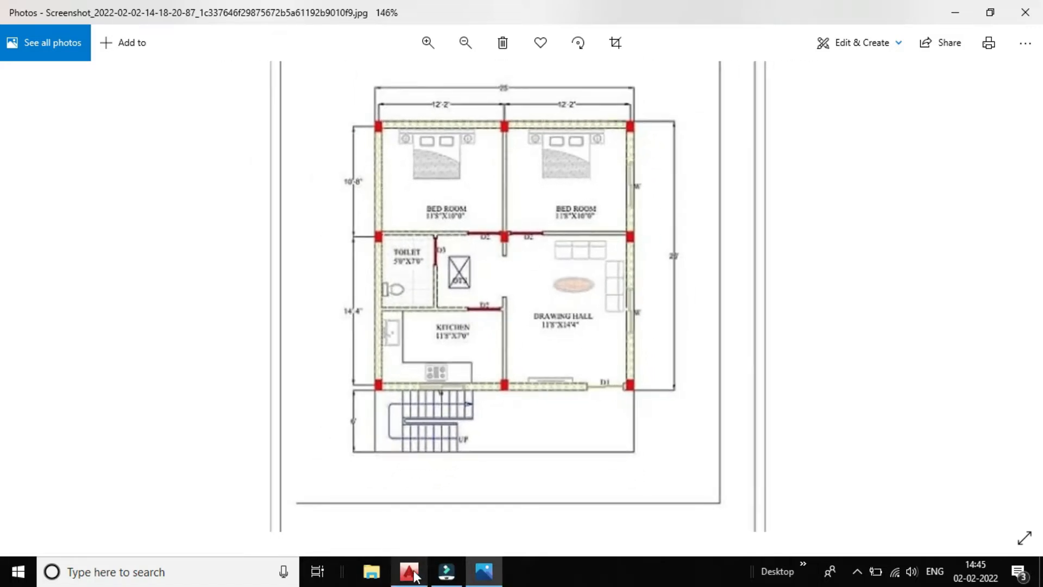
Return to AutoCAD and examine the crossings where the inner partition walls overlap.
mouse_move(415, 575)
left_click(415, 507)
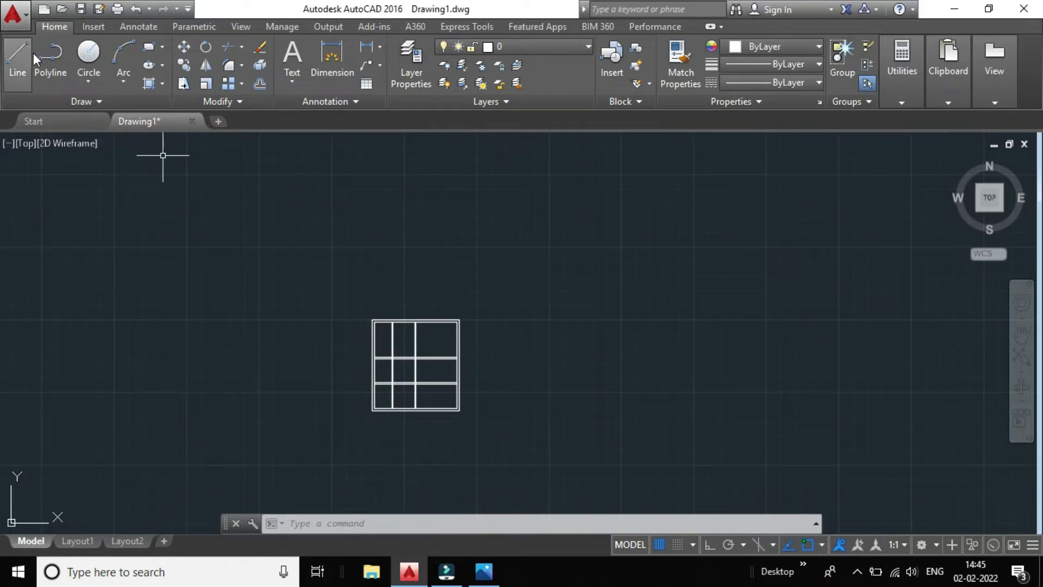
scroll(403, 347, "up", 8)
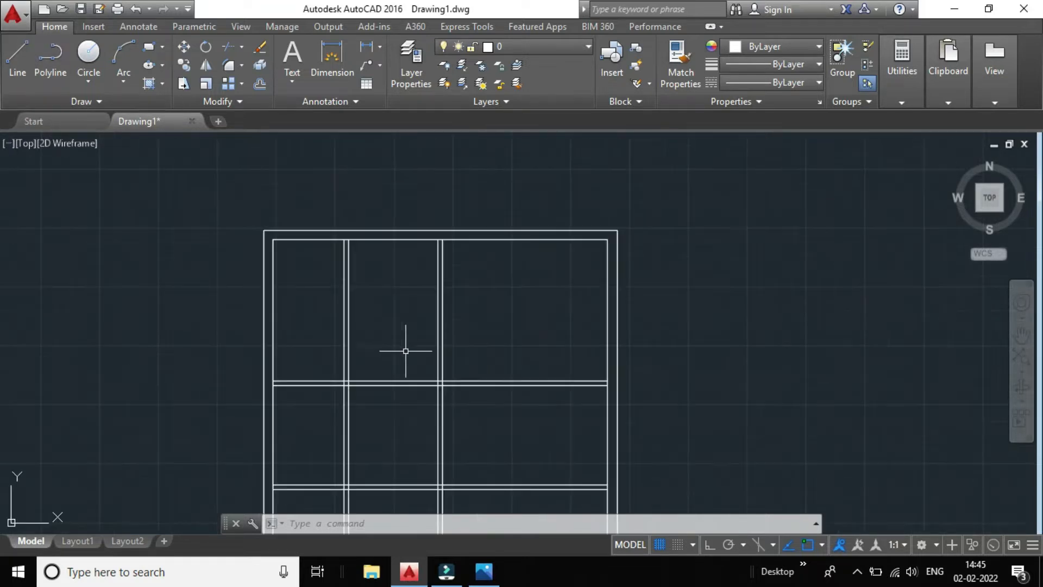
scroll(340, 349, "down", 10)
scroll(341, 380, "up", 8)
scroll(348, 215, "up", 2)
scroll(345, 215, "down", 2)
scroll(351, 265, "down", 2)
scroll(340, 240, "up", 2)
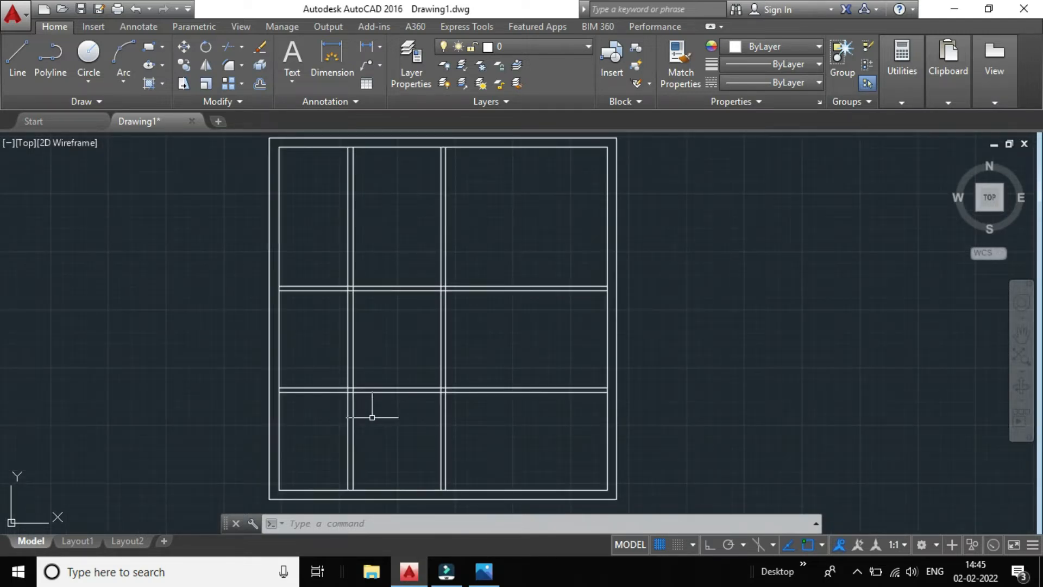
scroll(361, 437, "down", 2)
scroll(357, 430, "up", 3)
scroll(356, 245, "up", 2)
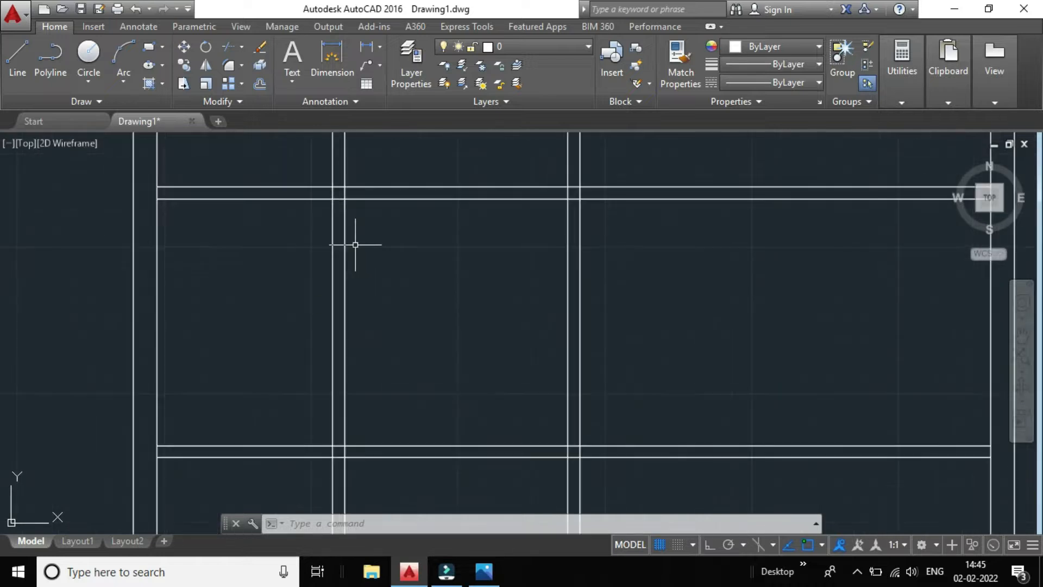
Try trimming the first vertical partition's lines inside the upper horizontal wall, using all objects as cutting edges, and undo the trim.
left_click(227, 47)
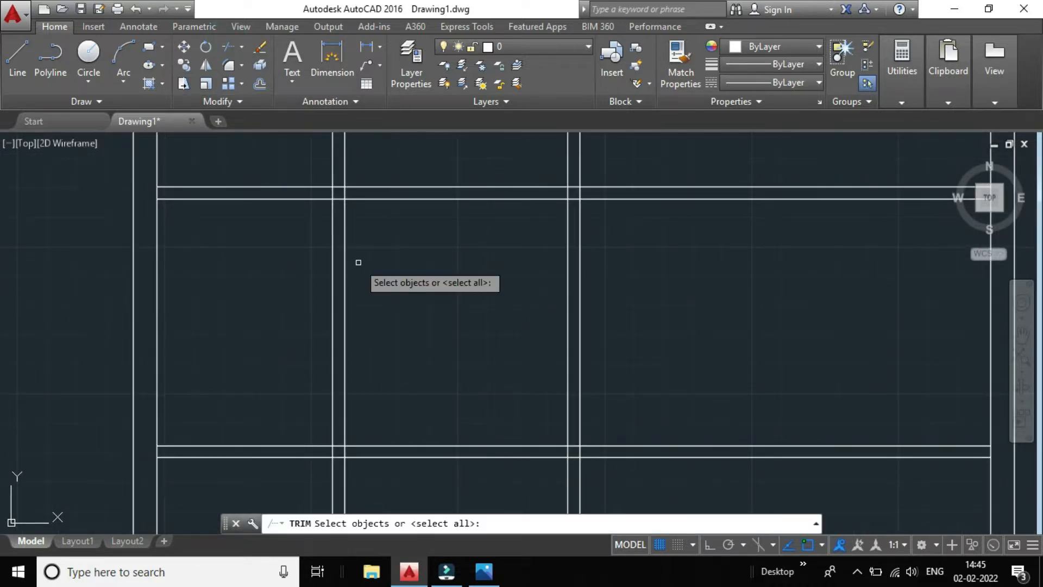
key("Return")
scroll(344, 187, "up", 4)
scroll(354, 208, "up", 2)
left_click(366, 201)
left_click(278, 191)
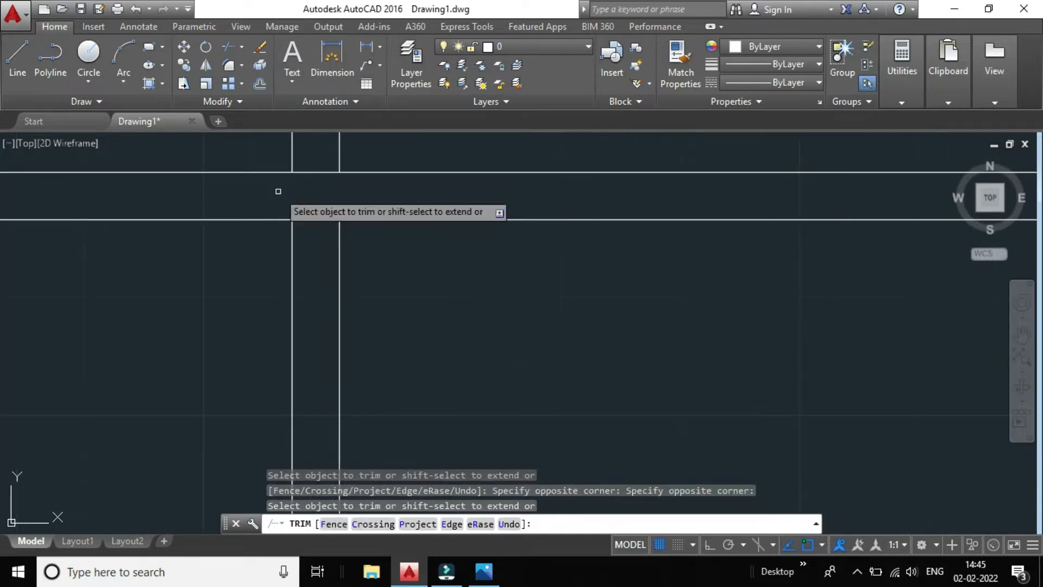
scroll(288, 194, "down", 6)
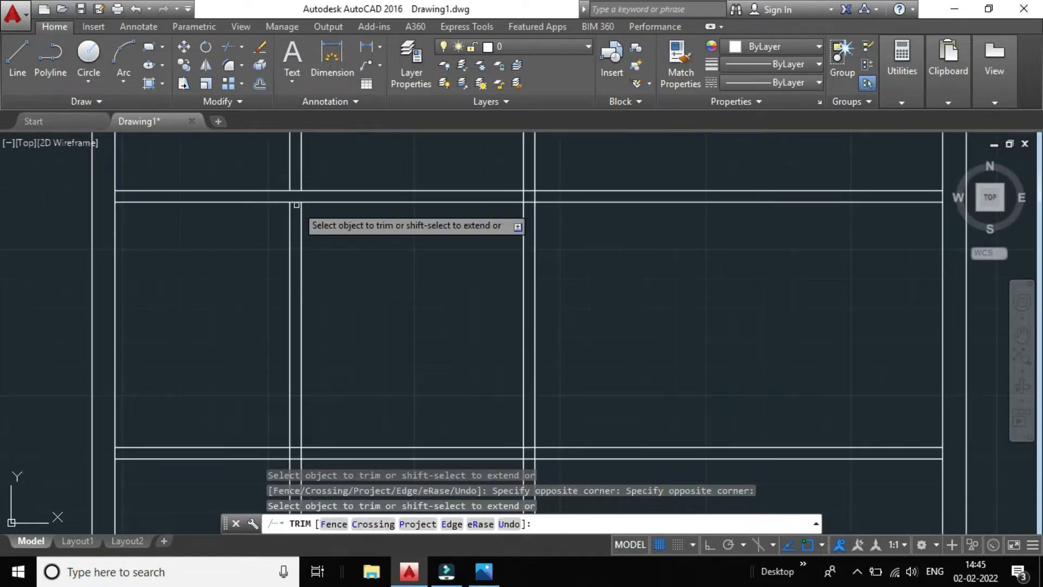
scroll(296, 206, "up", 2)
scroll(296, 184, "down", 3)
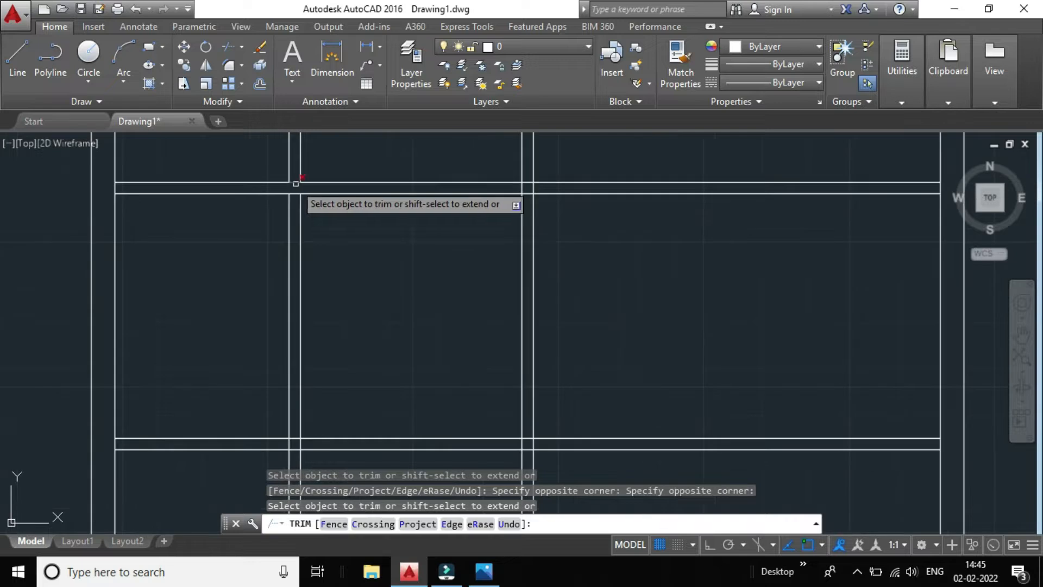
scroll(303, 200, "up", 2)
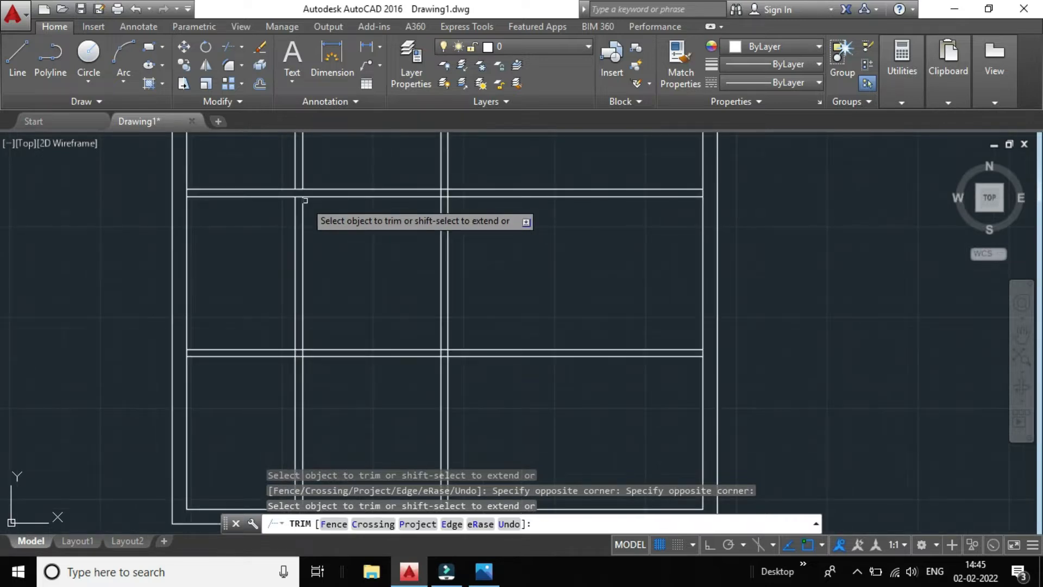
left_click(135, 8)
scroll(348, 204, "up", 2)
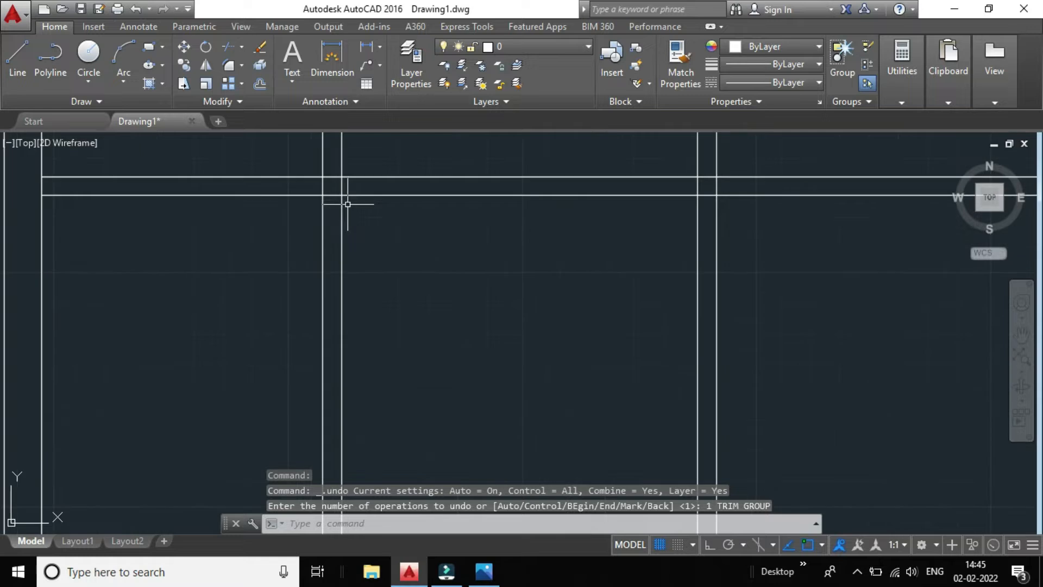
left_click(229, 47)
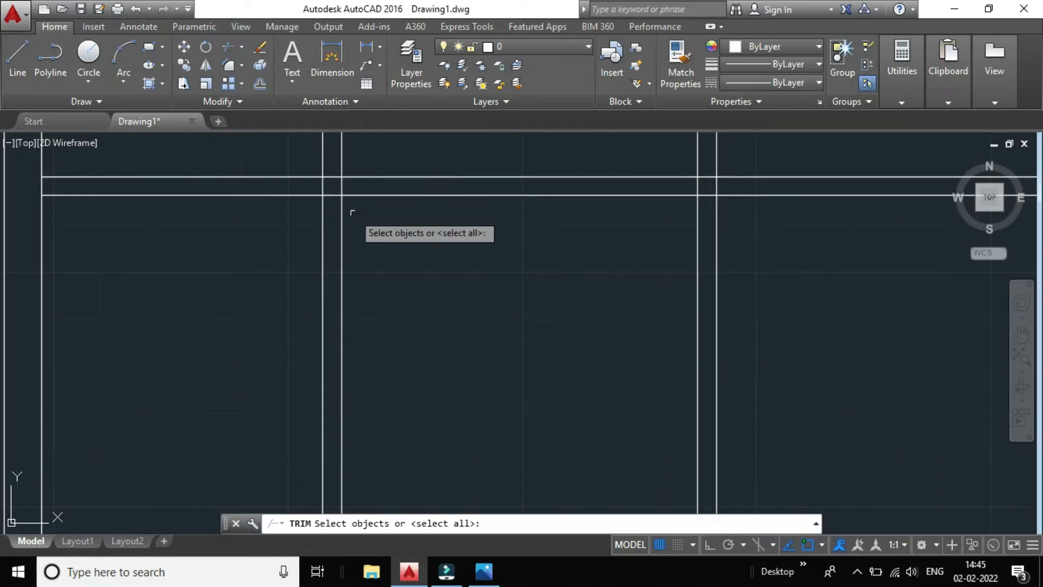
scroll(326, 169, "up", 1)
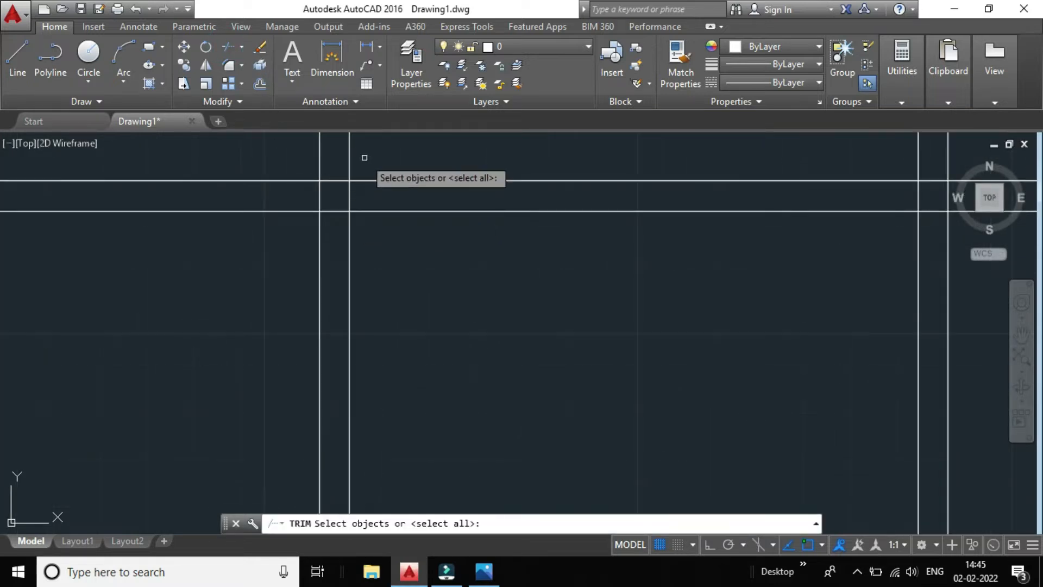
left_click_drag(375, 168, 319, 150)
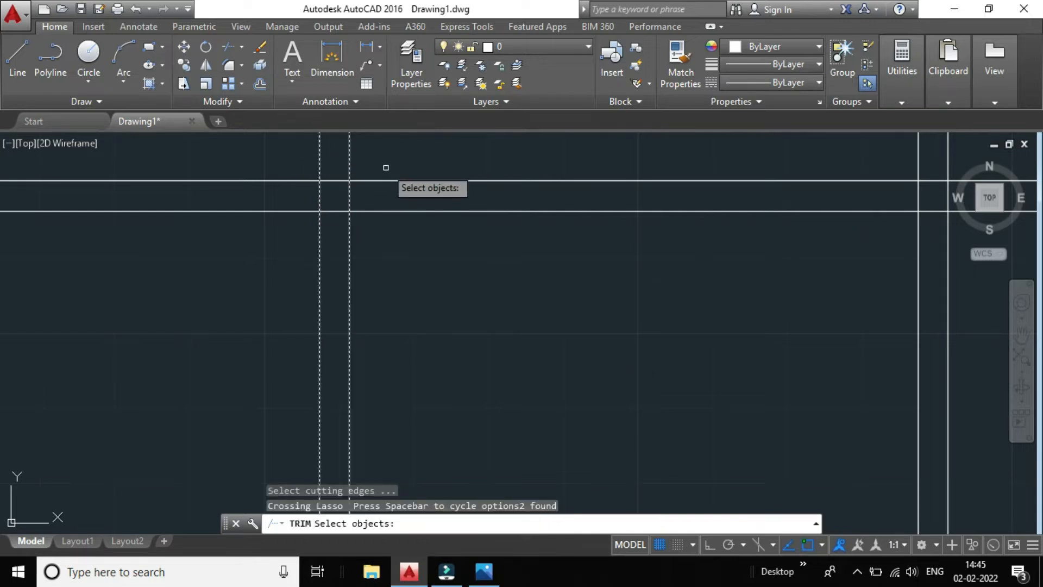
key("Escape")
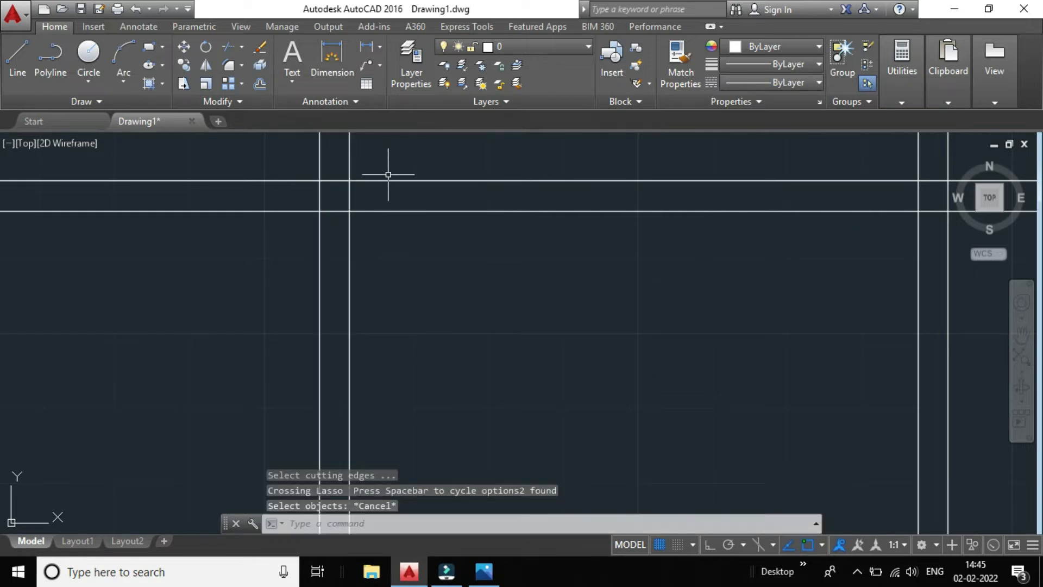
Try trimming the lines inside the crossing of the first vertical partition and the upper horizontal wall, using all objects as cutting edges.
left_click(229, 45)
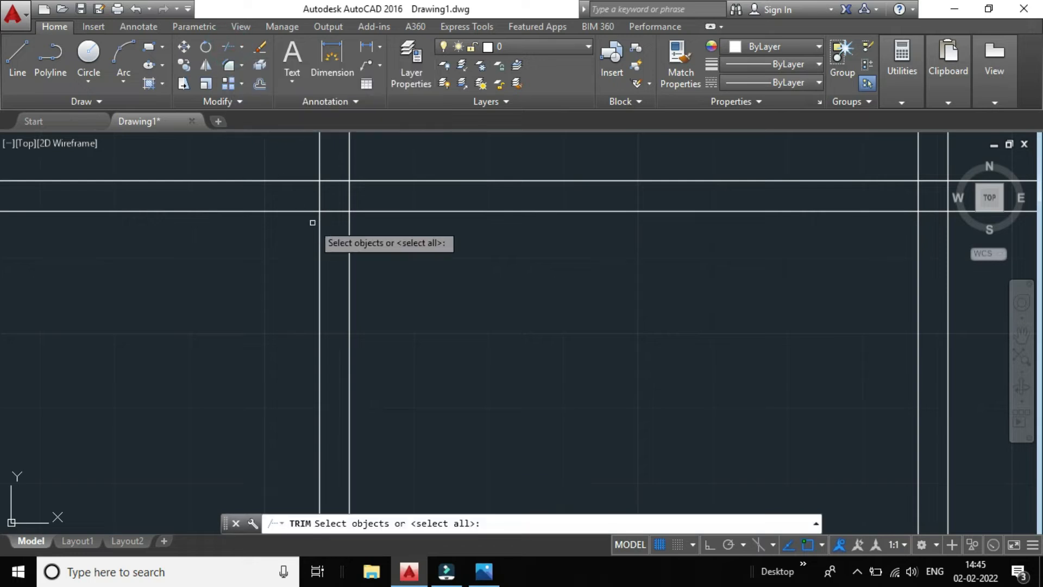
key("Return")
scroll(341, 182, "up", 2)
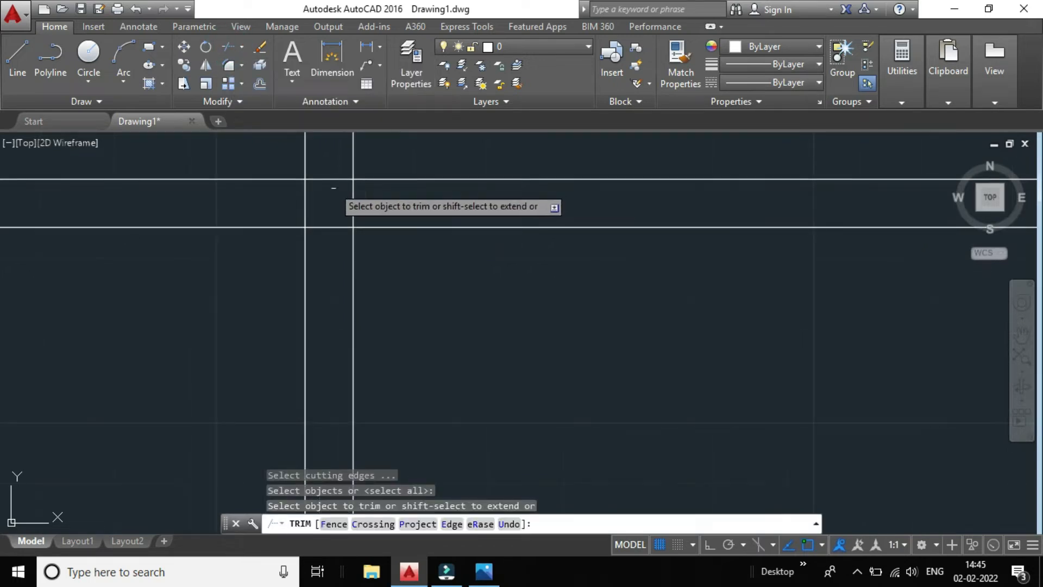
left_click(322, 203)
left_click(276, 195)
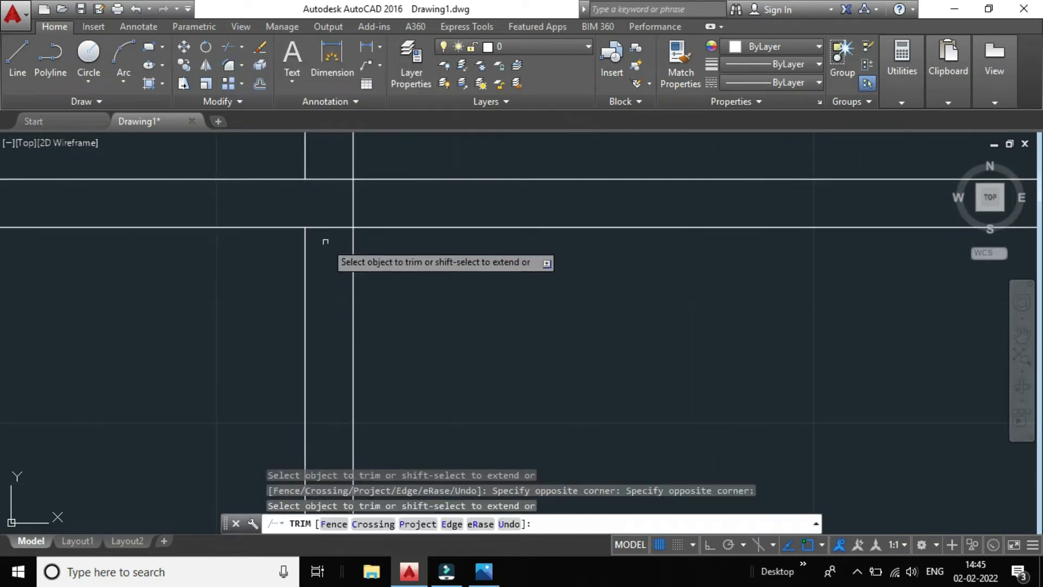
left_click(324, 227)
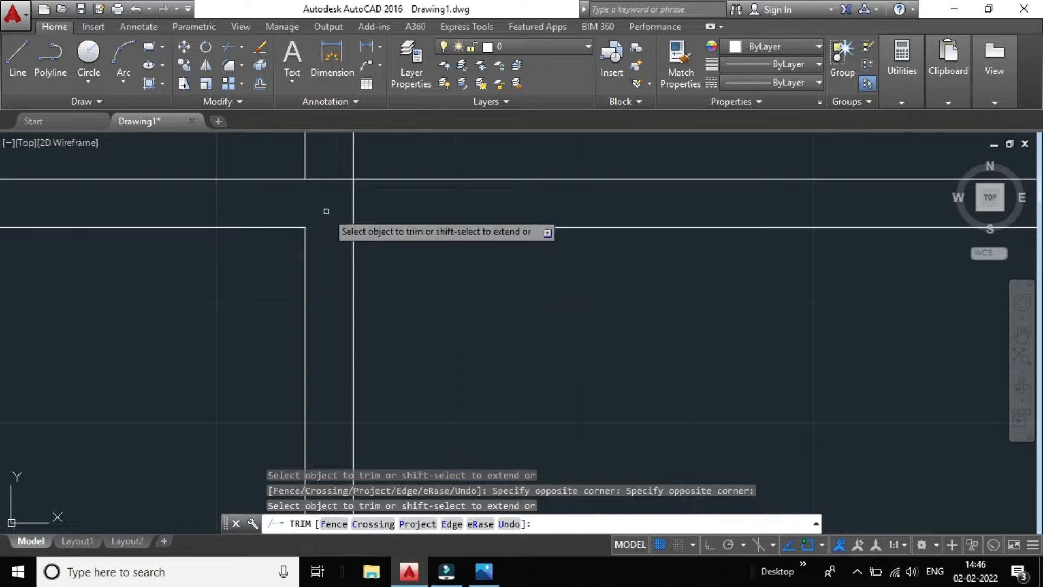
Try trimming both lines of the first vertical partition above the upper horizontal wall.
scroll(324, 212, "down", 3)
left_click(374, 156)
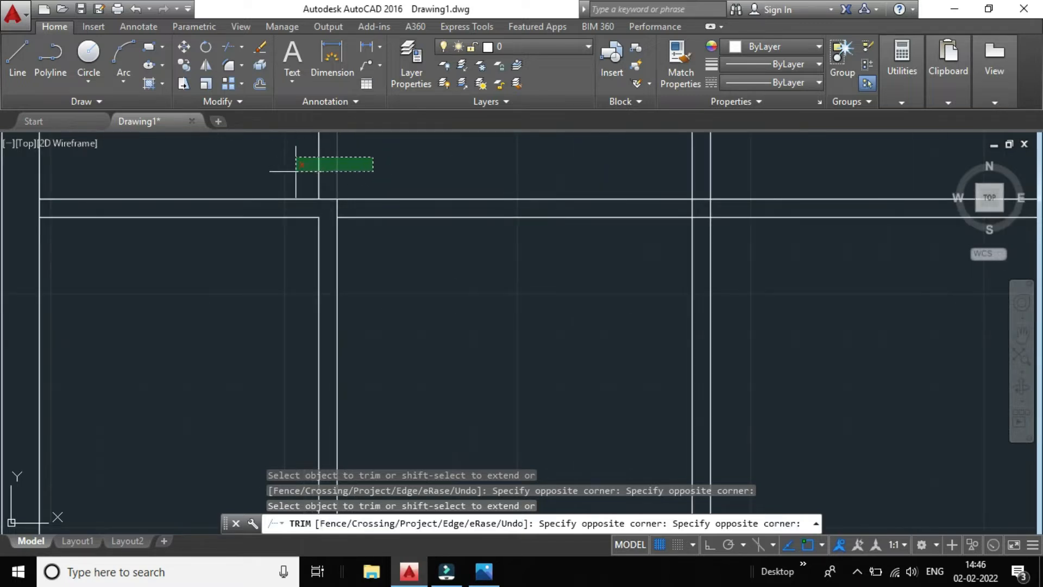
left_click(295, 171)
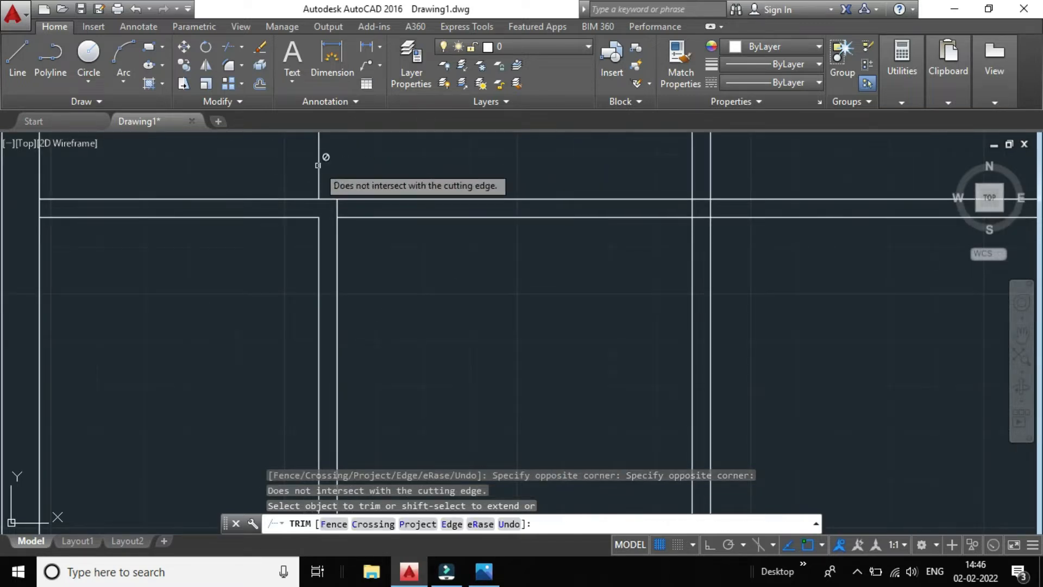
Try trimming the overlapping lines where the first vertical partition crosses the lower horizontal wall.
scroll(326, 158, "down", 5)
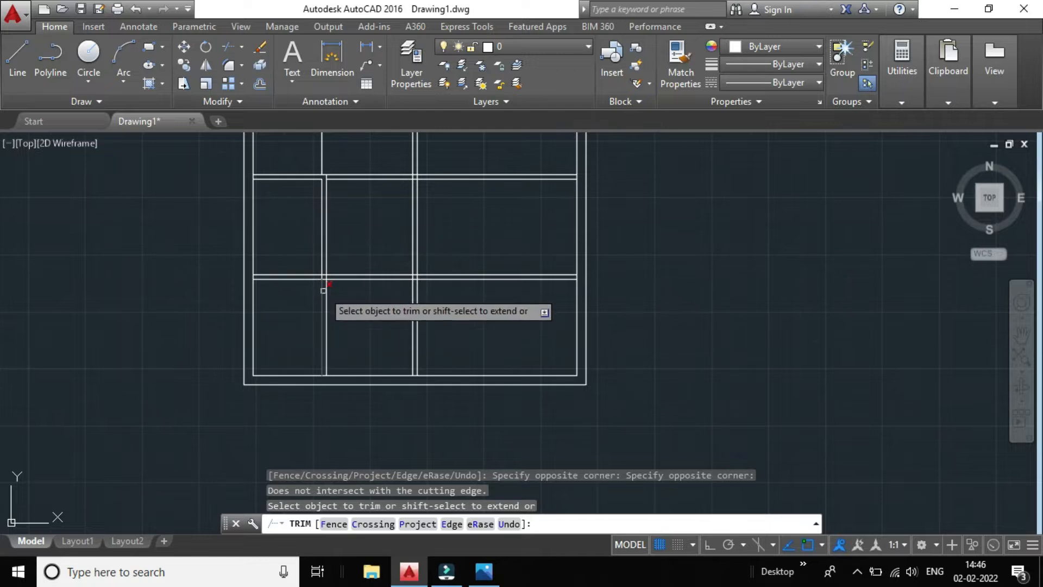
scroll(325, 290, "up", 6)
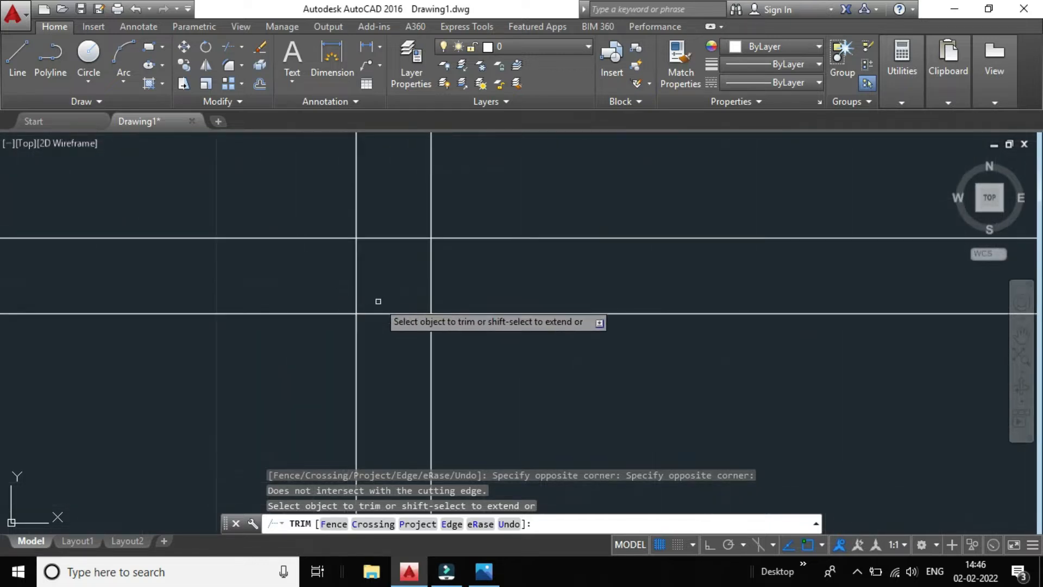
scroll(350, 282, "down", 2)
scroll(404, 296, "up", 2)
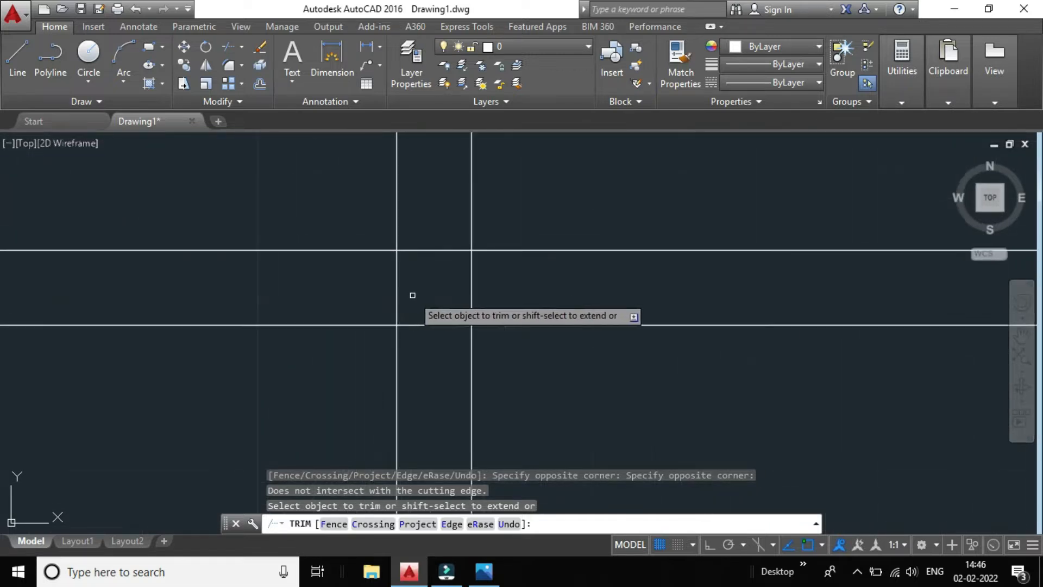
scroll(413, 295, "up", 1)
scroll(402, 295, "down", 1)
left_click(360, 282)
left_click(408, 306)
left_click(427, 217)
left_click(428, 259)
Try trimming both lines of the first vertical partition below the lower horizontal wall.
scroll(467, 272, "down", 3)
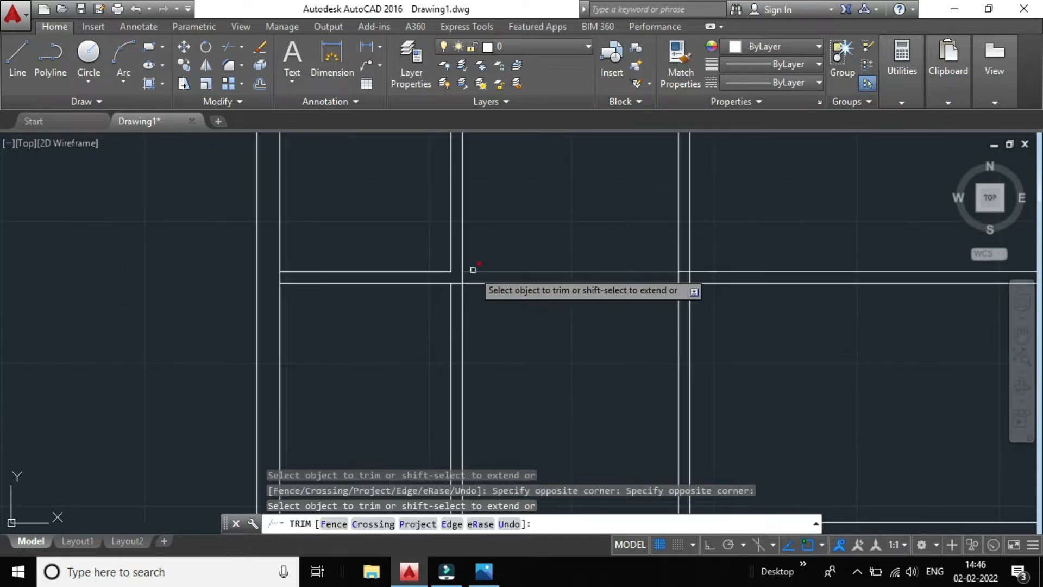
scroll(473, 270, "down", 2)
scroll(539, 299, "down", 2)
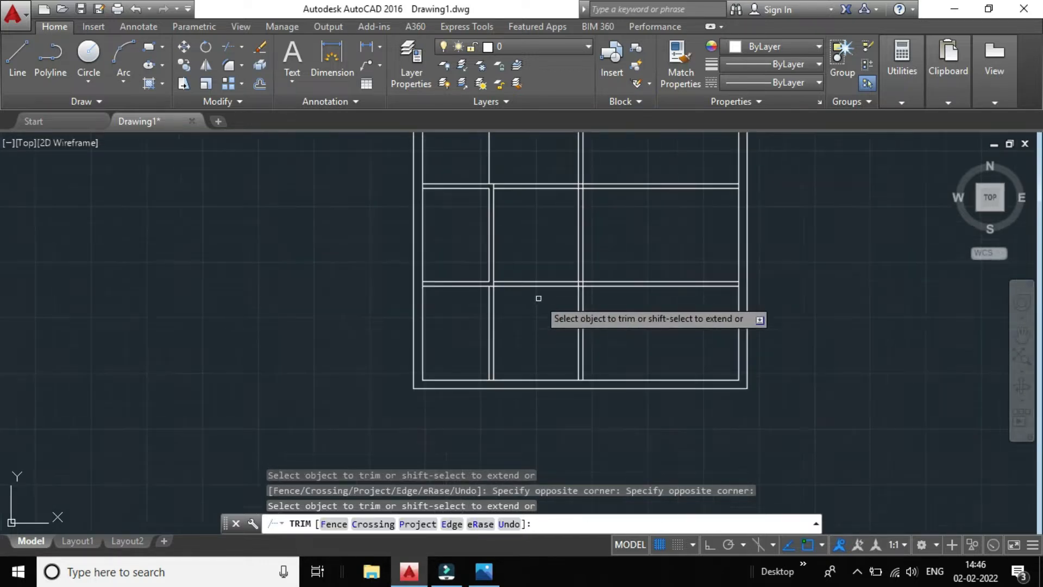
scroll(527, 282, "up", 2)
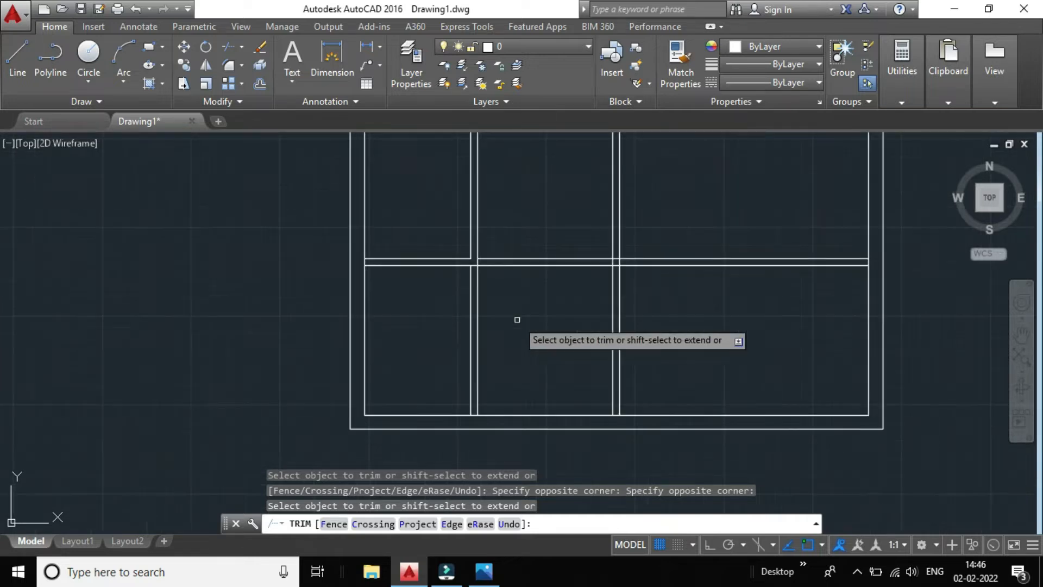
left_click(502, 347)
left_click(460, 317)
Try trimming the second vertical partition's lines between the upper and lower horizontal walls.
scroll(517, 326, "down", 3)
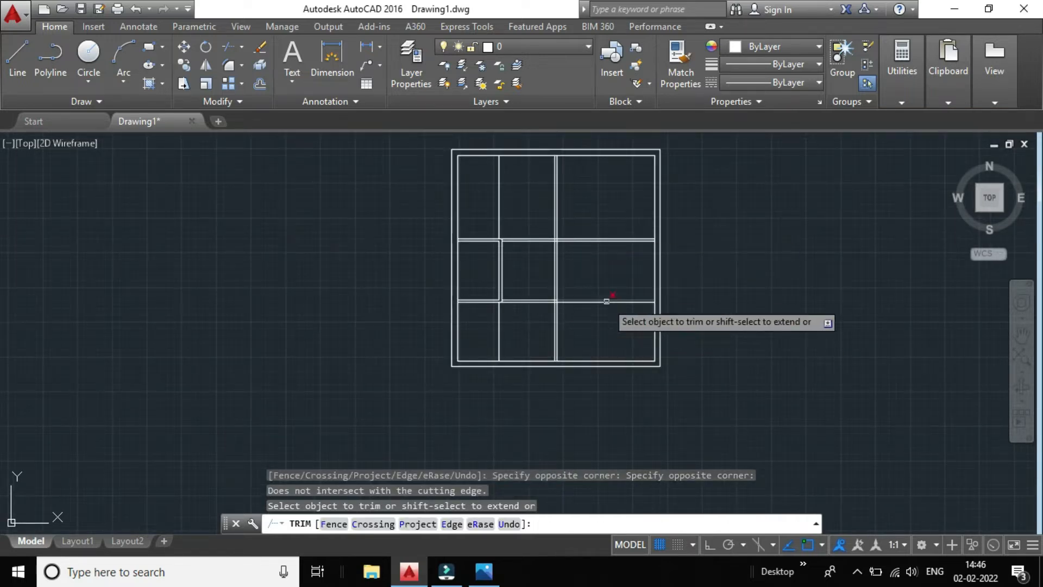
scroll(607, 301, "up", 2)
scroll(543, 260, "up", 3)
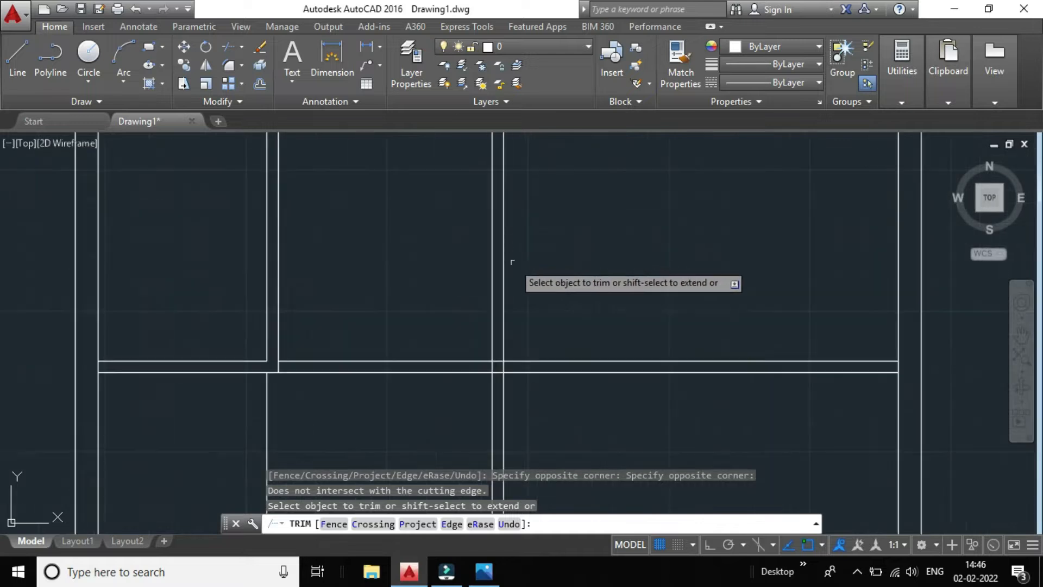
scroll(510, 270, "down", 1)
scroll(496, 266, "up", 1)
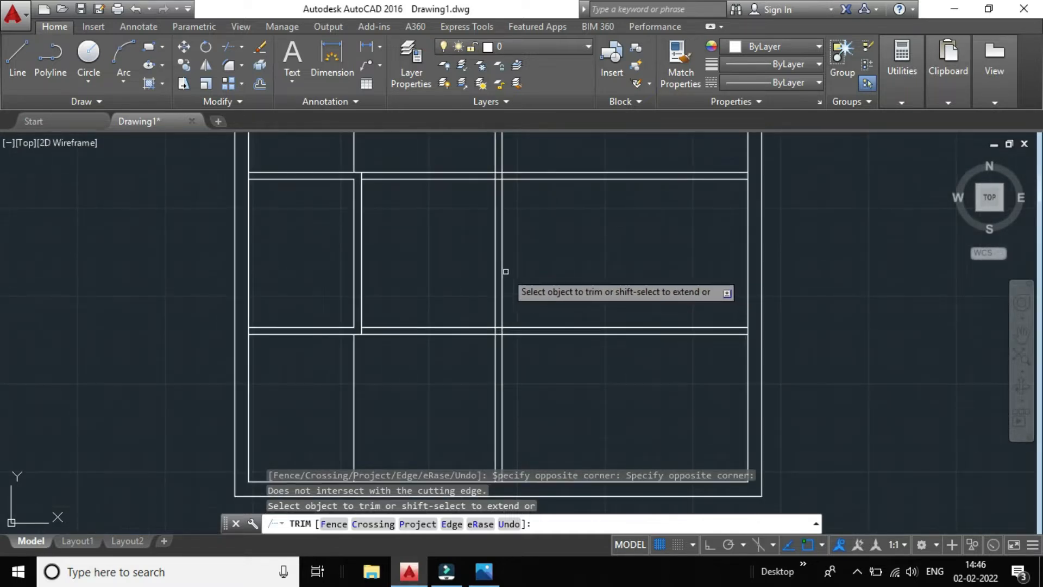
scroll(519, 281, "up", 2)
left_click(543, 312)
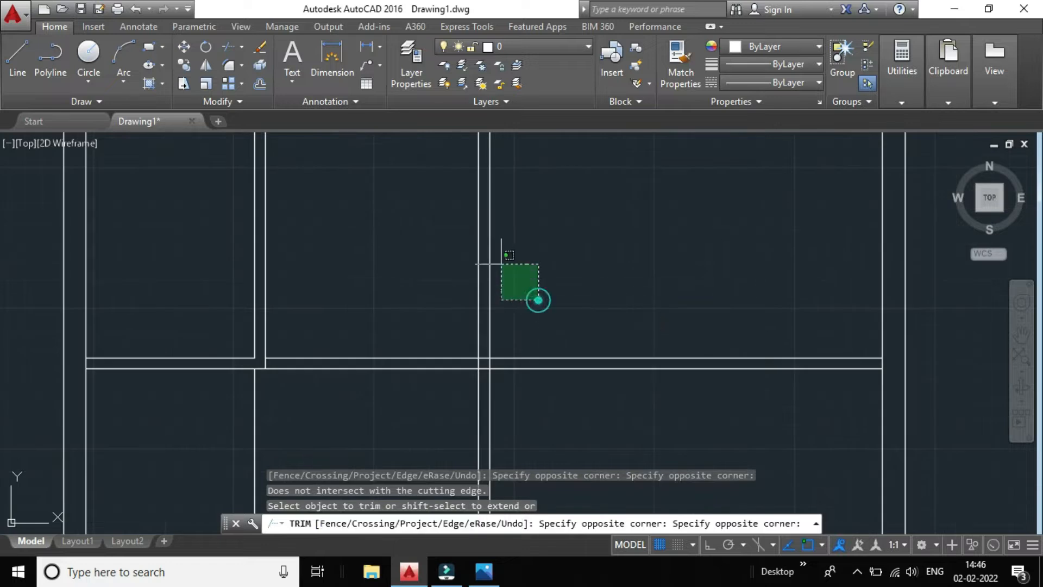
left_click(457, 225)
Try trimming the lower horizontal wall's lines from the second vertical partition to the right outer wall.
scroll(526, 264, "down", 2)
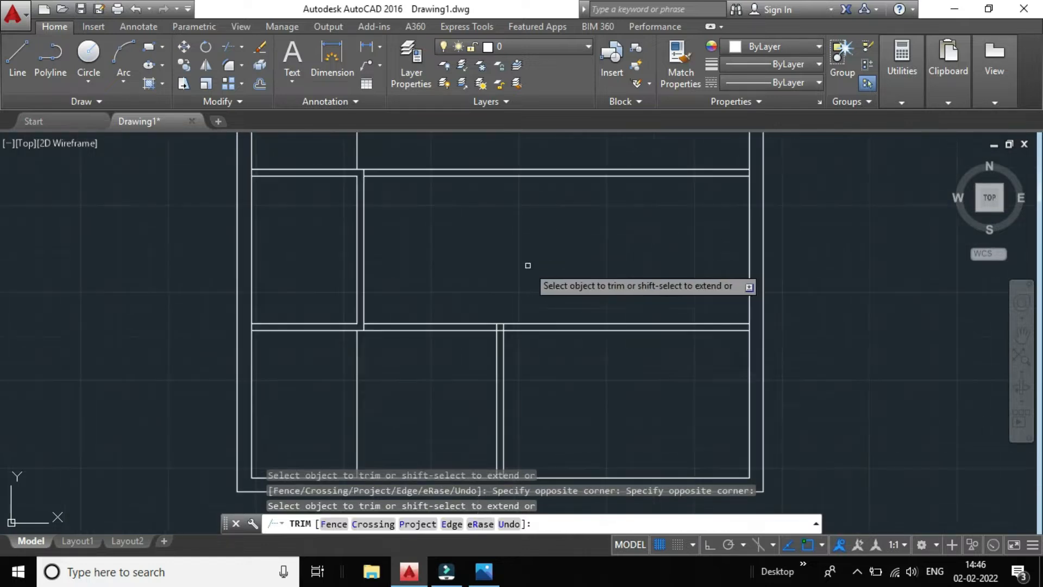
left_click(604, 379)
left_click(524, 268)
scroll(571, 318, "down", 2)
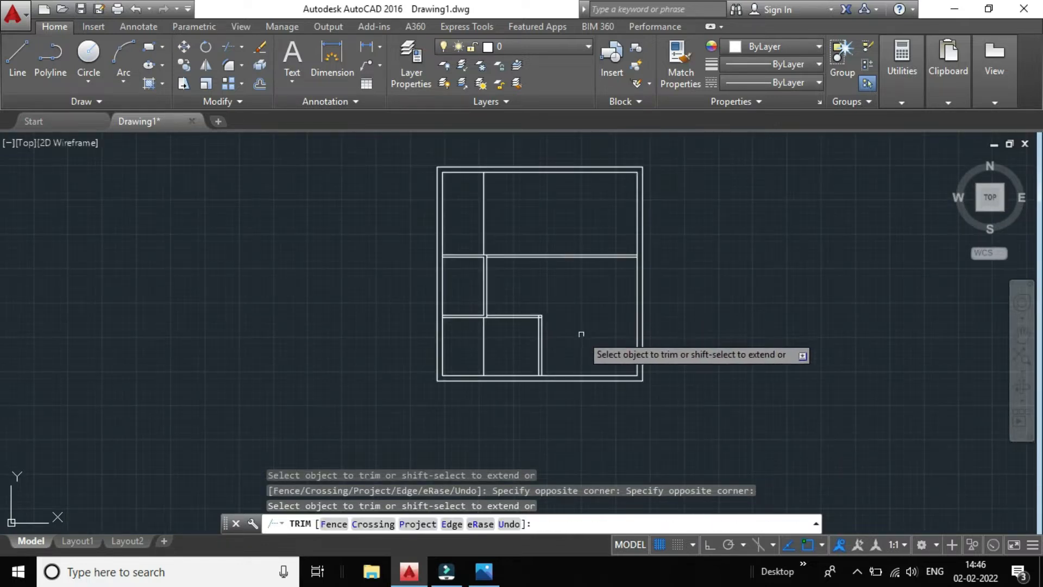
scroll(544, 301, "up", 1)
scroll(571, 269, "down", 2)
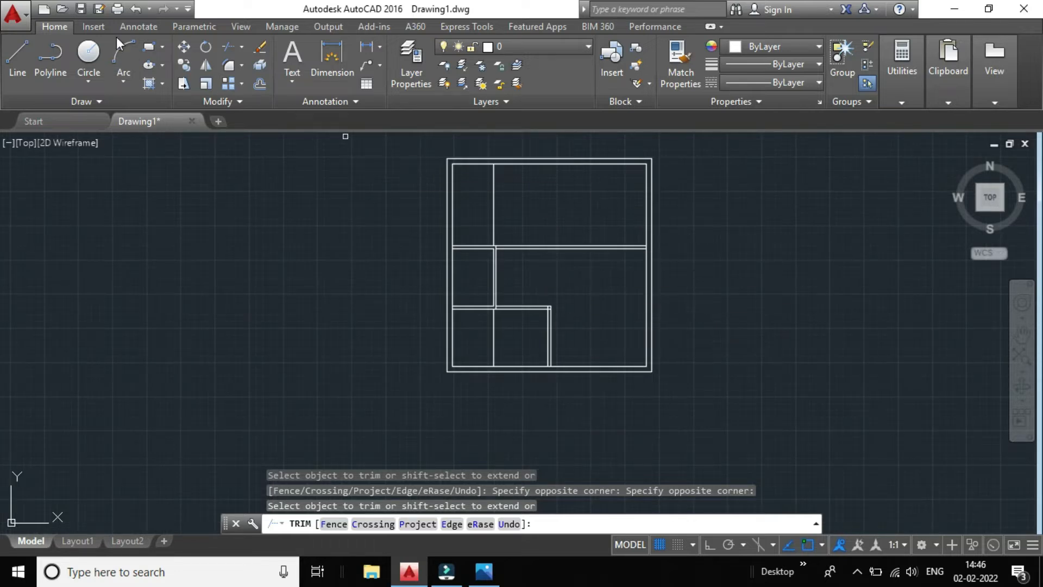
Undo the whole group of trims made to the partition walls.
left_click(140, 8)
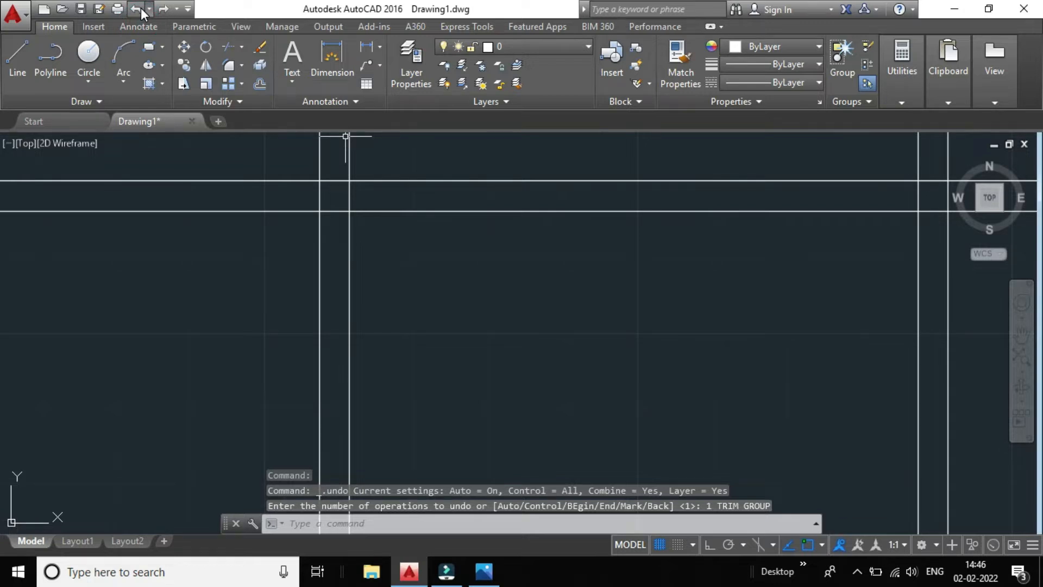
left_click(141, 8)
scroll(606, 364, "down", 4)
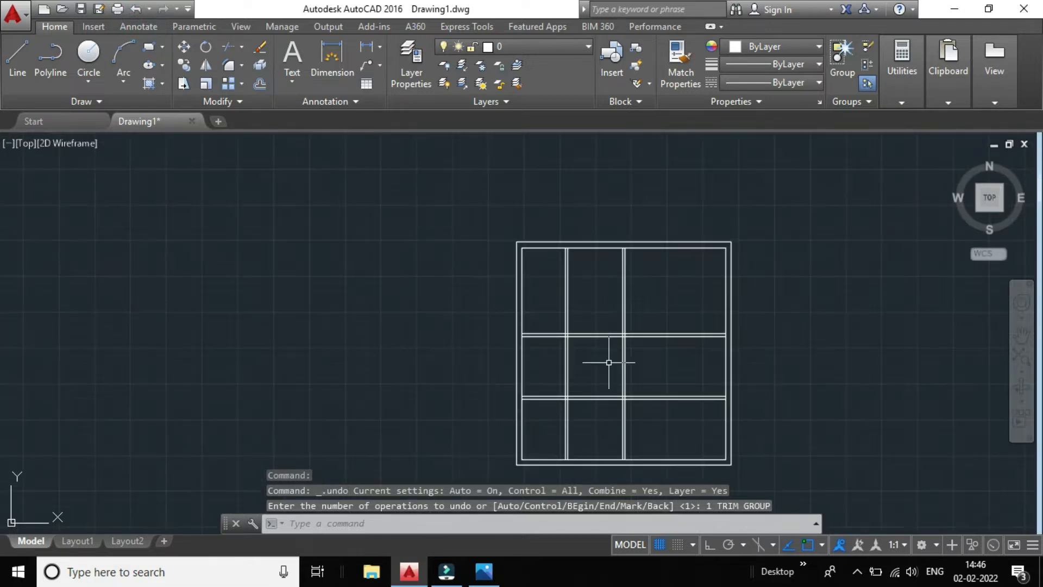
Trim the second vertical partition's lines between the two horizontal walls, using all objects as cutting edges.
scroll(641, 362, "up", 1)
scroll(641, 381, "down", 2)
scroll(659, 435, "up", 2)
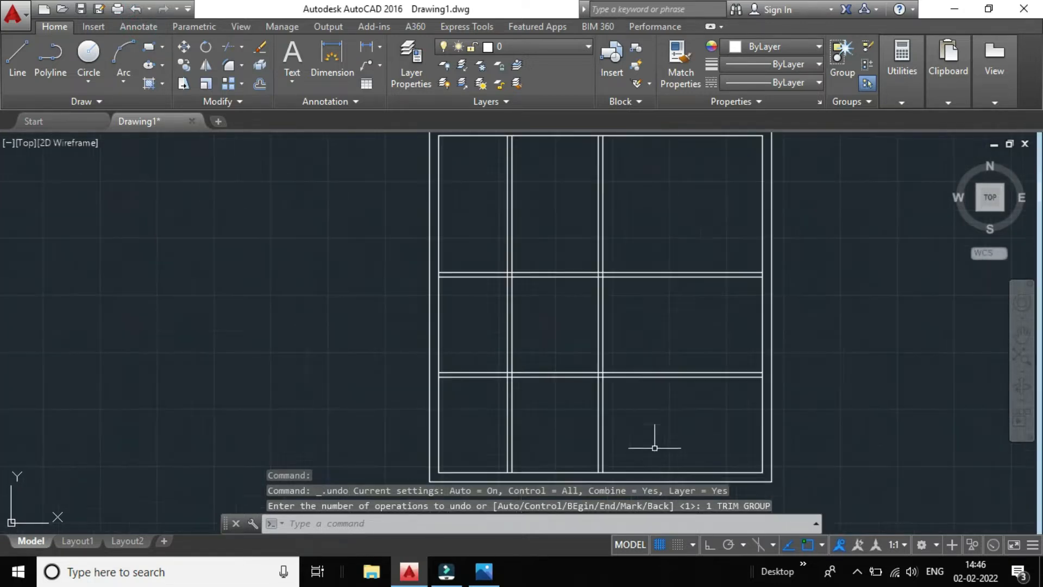
left_click(224, 48)
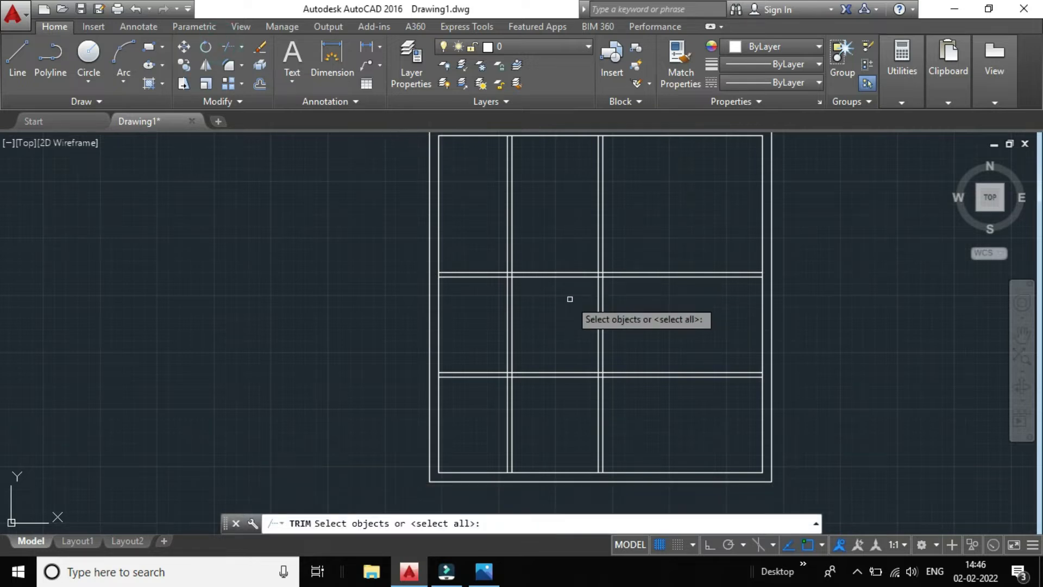
key("Return")
left_click_drag(644, 333, 562, 309)
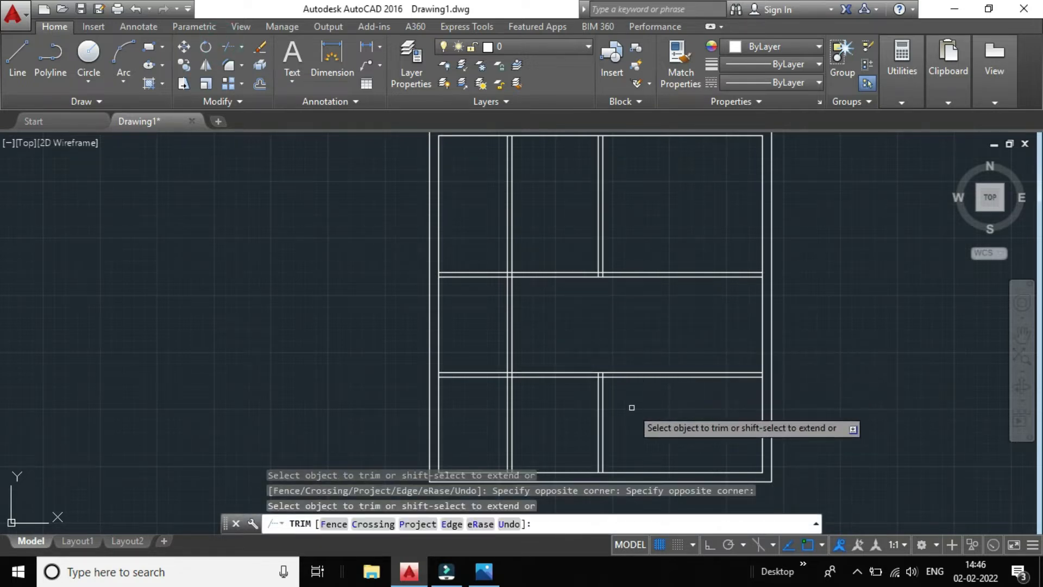
Trim the lower horizontal wall's lines between the second vertical partition and the right outer wall.
scroll(632, 407, "down", 2)
left_click(674, 409)
left_click(628, 349)
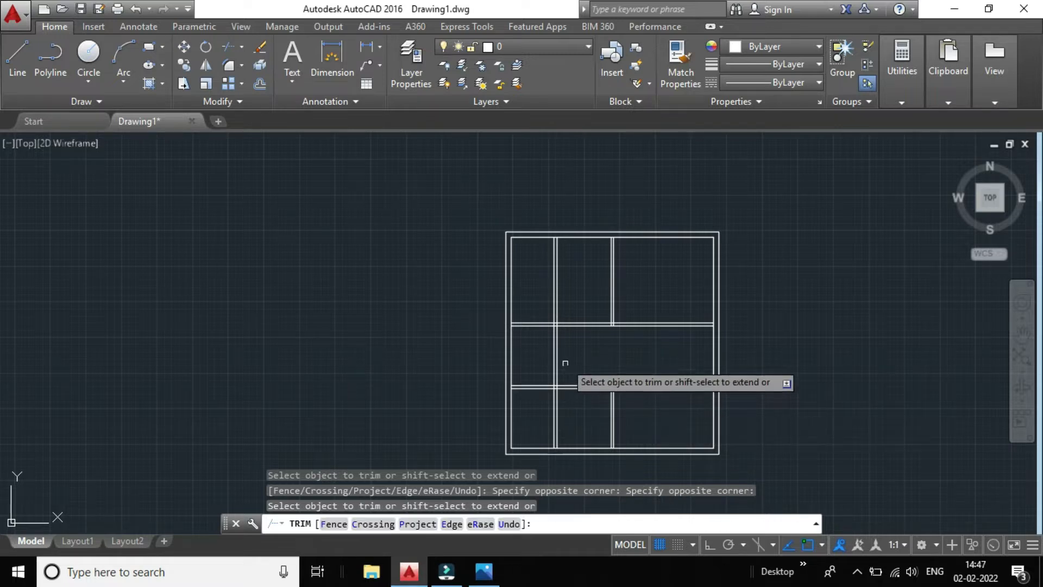
Trim both lines of the first vertical partition below the lower horizontal wall.
scroll(574, 408, "up", 2)
scroll(574, 408, "up", 2)
scroll(572, 407, "down", 4)
scroll(571, 429, "up", 4)
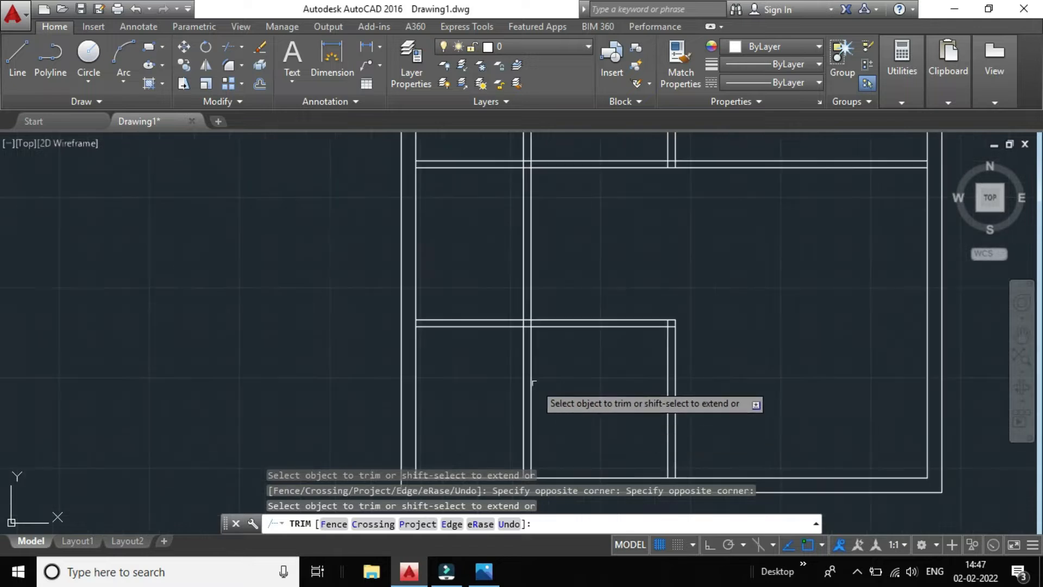
scroll(522, 321, "up", 4)
scroll(522, 321, "up", 5)
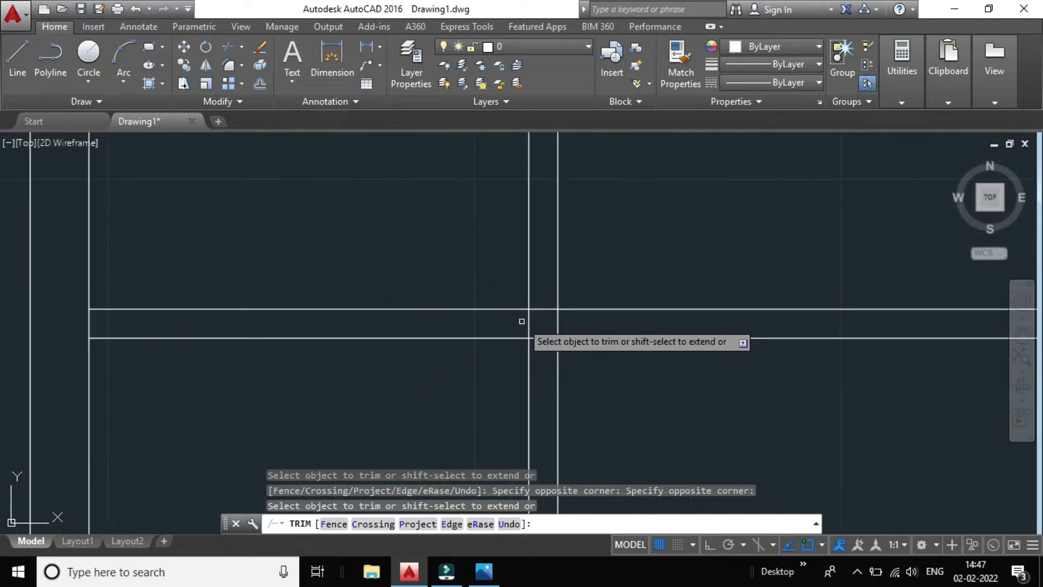
scroll(522, 322, "down", 5)
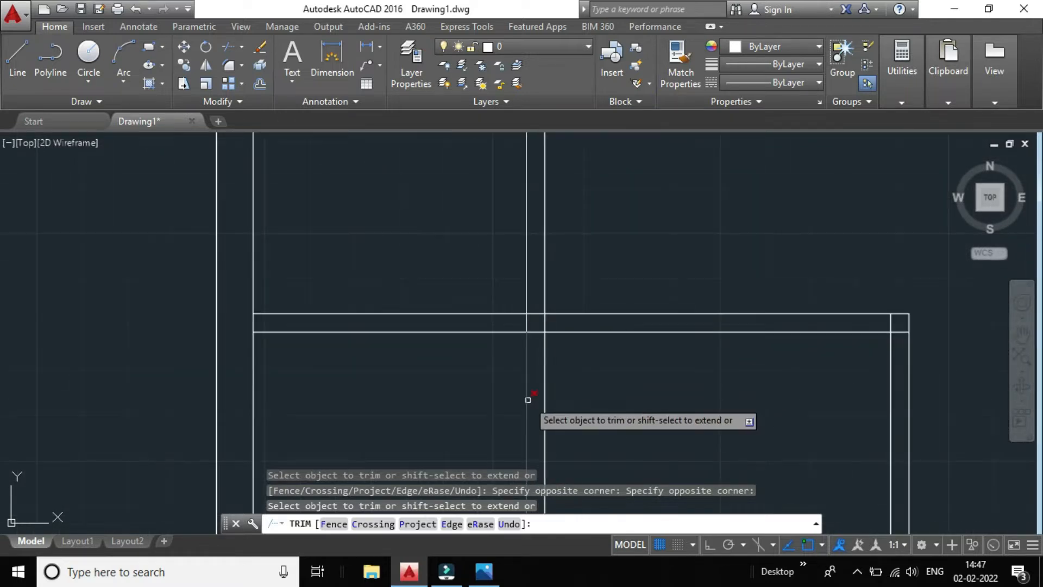
left_click(580, 436)
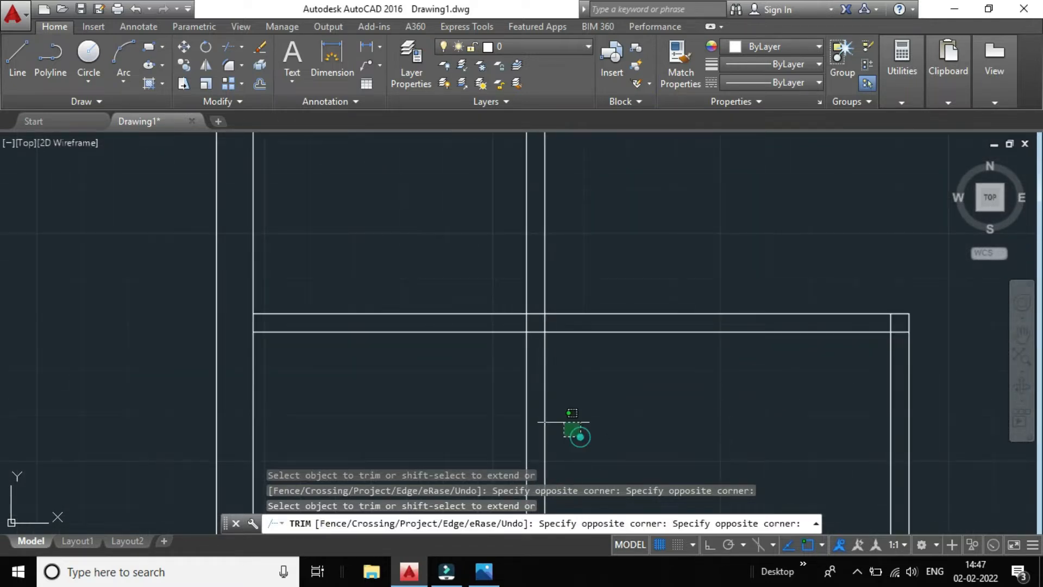
left_click(504, 389)
Trim the overlapping lines inside the junction of the first vertical partition and the lower horizontal wall.
scroll(524, 325, "up", 8)
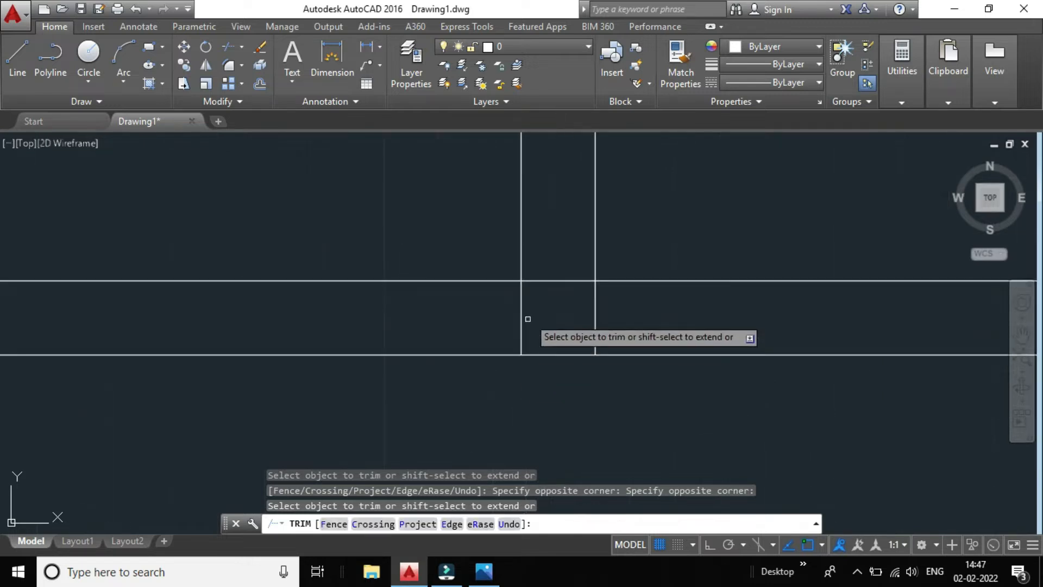
left_click(555, 326)
left_click(472, 310)
left_click(567, 283)
left_click(545, 250)
Trim the first vertical partition's lines above the upper horizontal wall and the overlapping lines inside its junction with that wall.
scroll(546, 254, "down", 5)
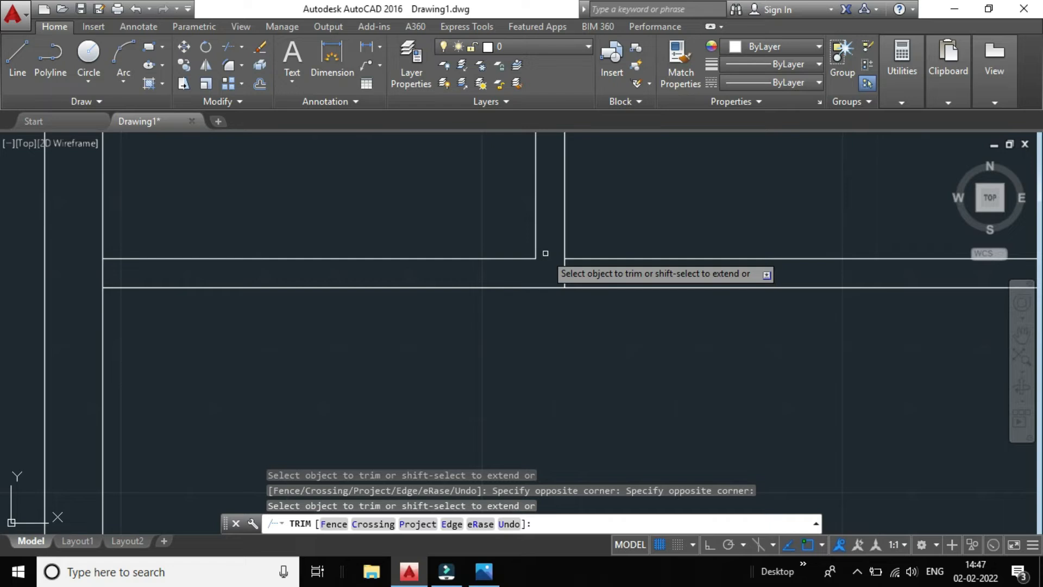
left_click(569, 147)
left_click(525, 139)
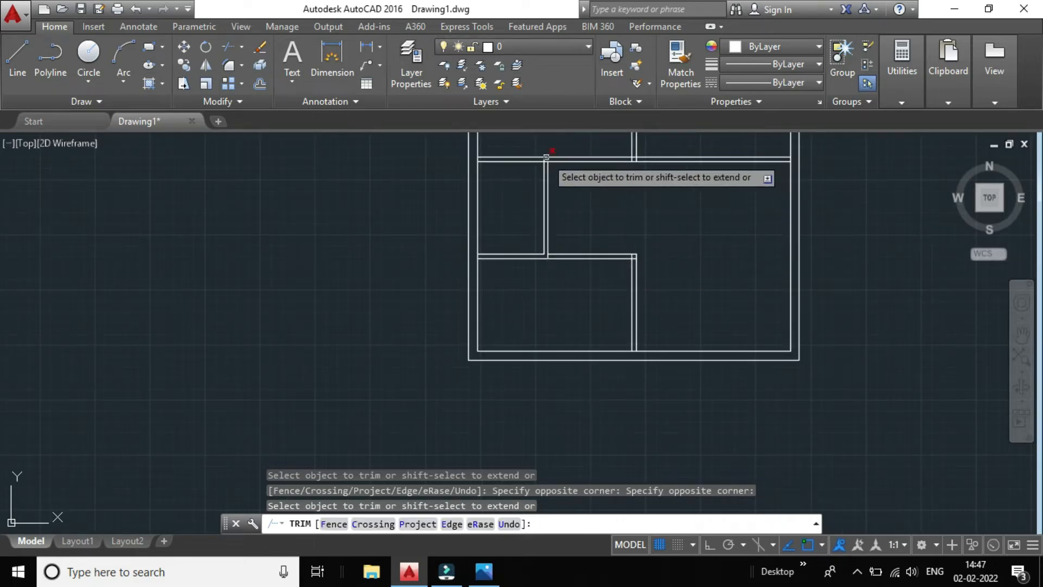
scroll(549, 161, "up", 5)
left_click(536, 216)
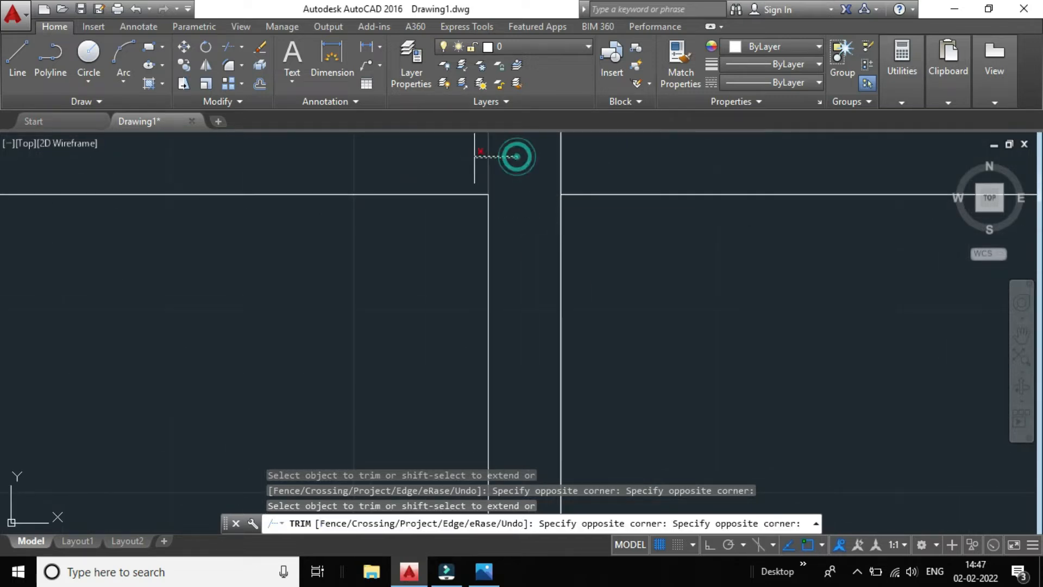
left_click(468, 163)
scroll(494, 182, "down", 6)
scroll(549, 303, "up", 1)
scroll(489, 268, "up", 1)
scroll(601, 340, "down", 5)
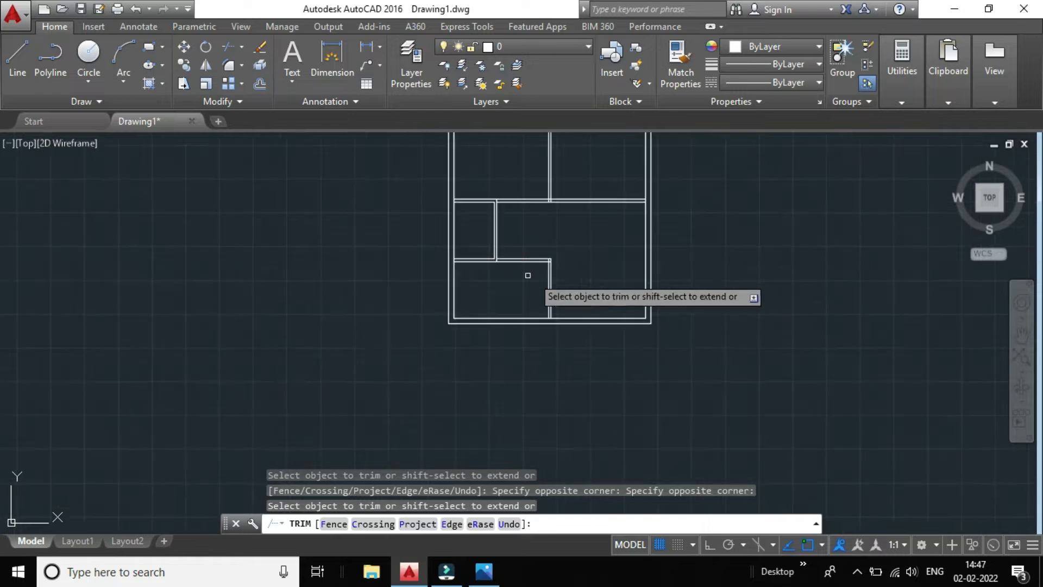
scroll(576, 223, "down", 2)
scroll(573, 163, "up", 6)
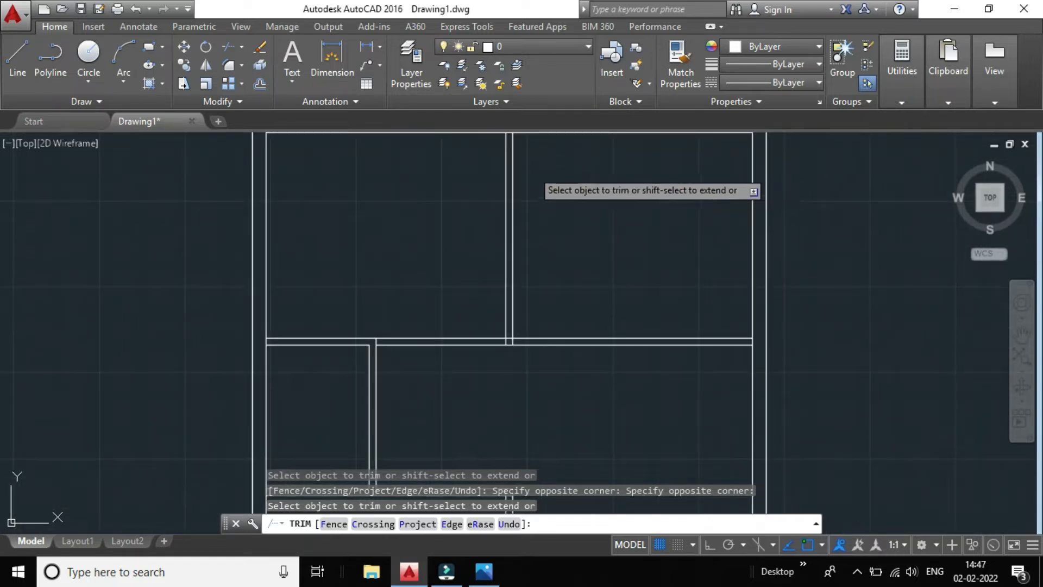
Switch to the reference house plan image and examine its wall layout around the toilet, kitchen and drawing hall.
scroll(543, 171, "down", 3)
scroll(528, 194, "down", 3)
scroll(482, 268, "up", 6)
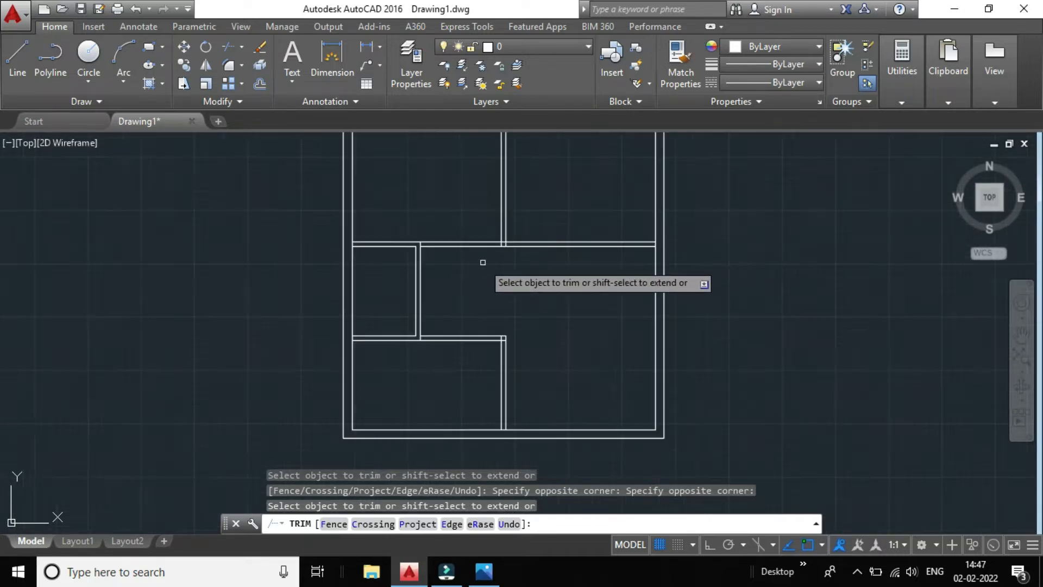
scroll(509, 274, "down", 4)
mouse_move(486, 572)
left_click(491, 521)
scroll(380, 198, "up", 8)
scroll(362, 190, "down", 3)
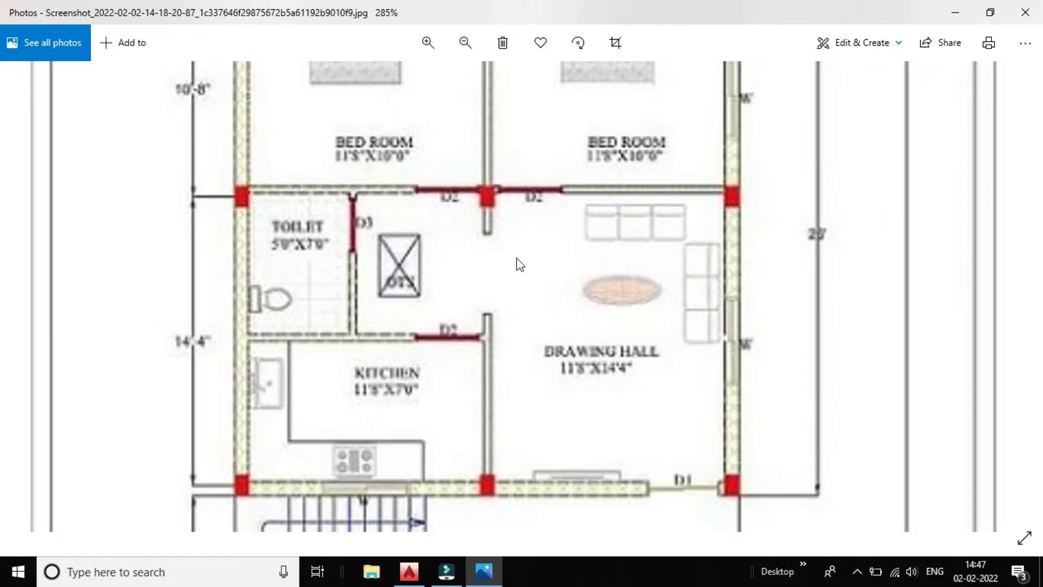
scroll(483, 295, "down", 5)
scroll(532, 117, "up", 1)
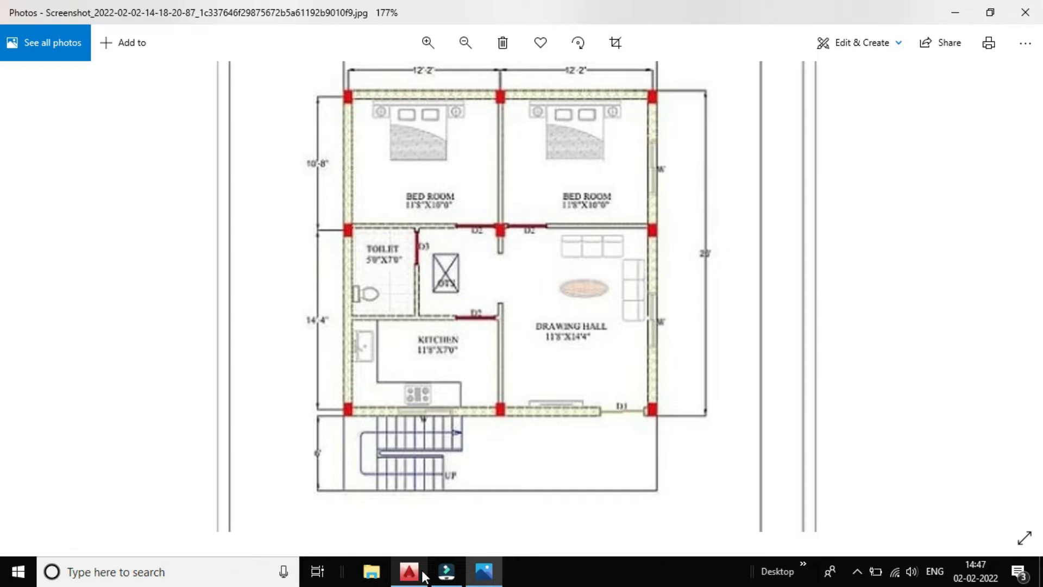
Return to AutoCAD and trim the first vertical partition's leftover right-hand line segments inside its junctions with the upper and lower horizontal walls.
mouse_move(414, 574)
left_click(411, 501)
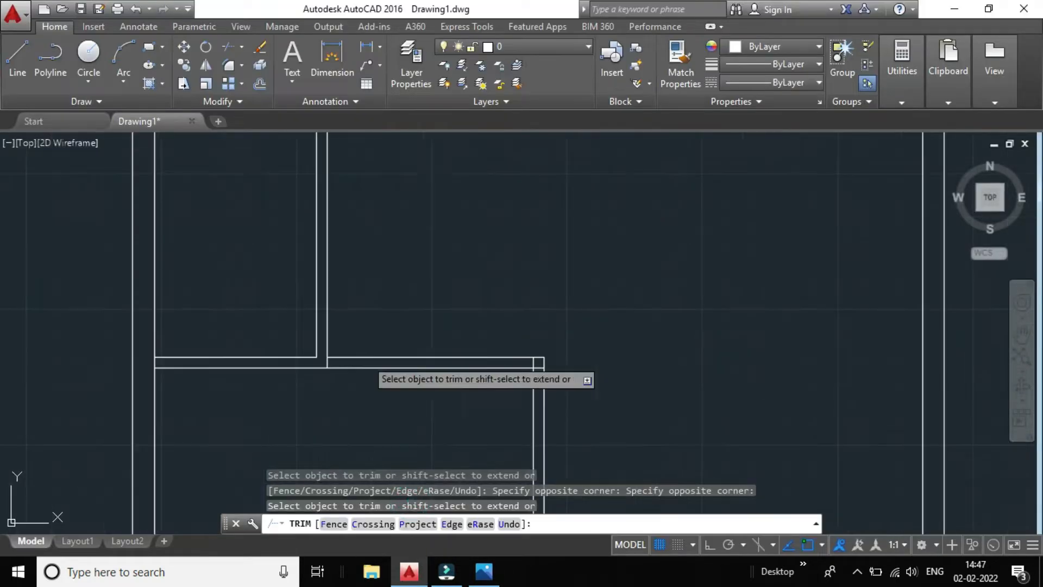
scroll(335, 353, "down", 2)
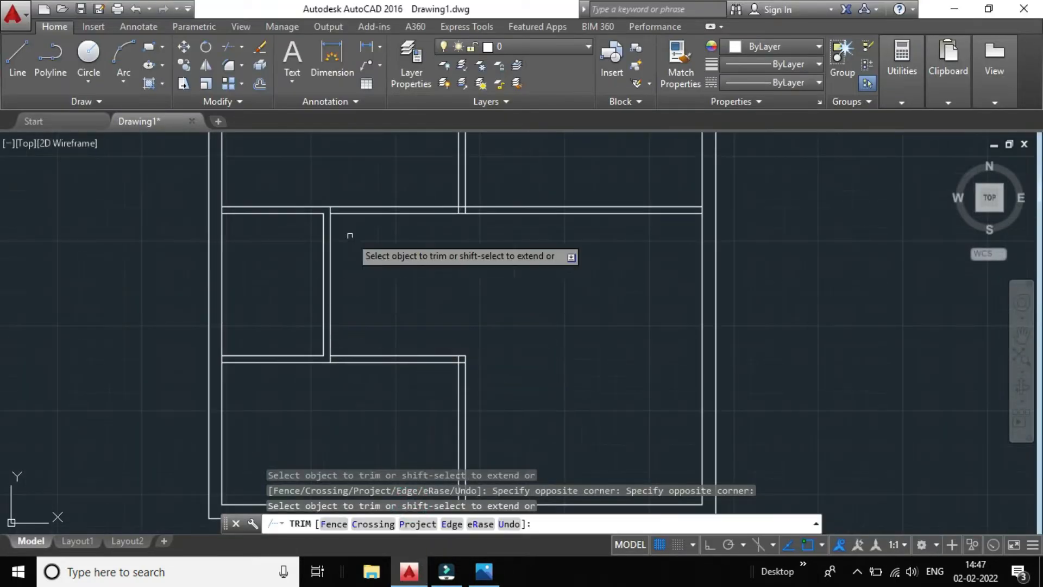
scroll(332, 211, "up", 4)
scroll(342, 210, "up", 5)
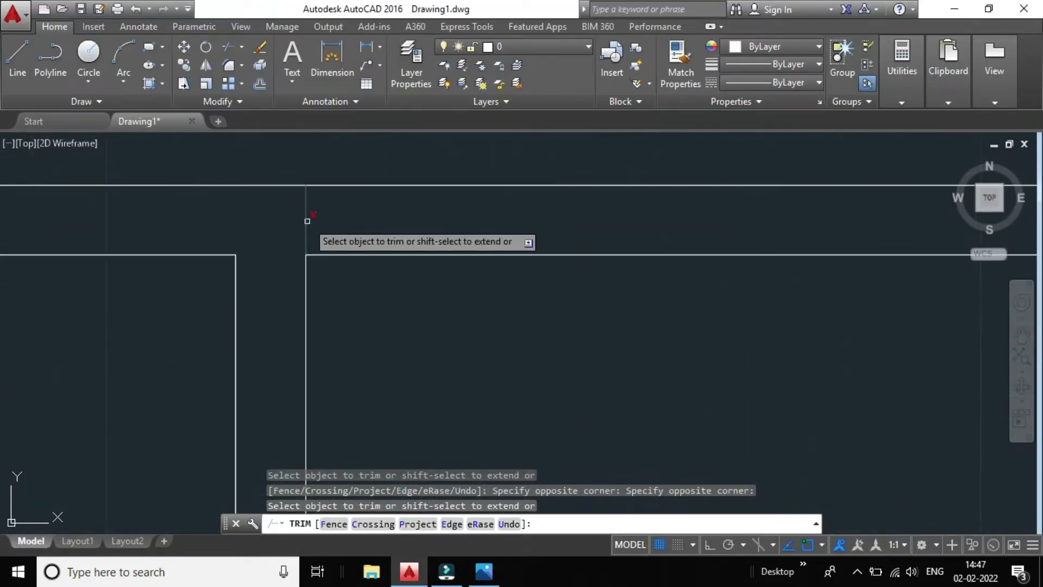
scroll(305, 221, "down", 12)
scroll(312, 329, "up", 2)
scroll(312, 330, "up", 5)
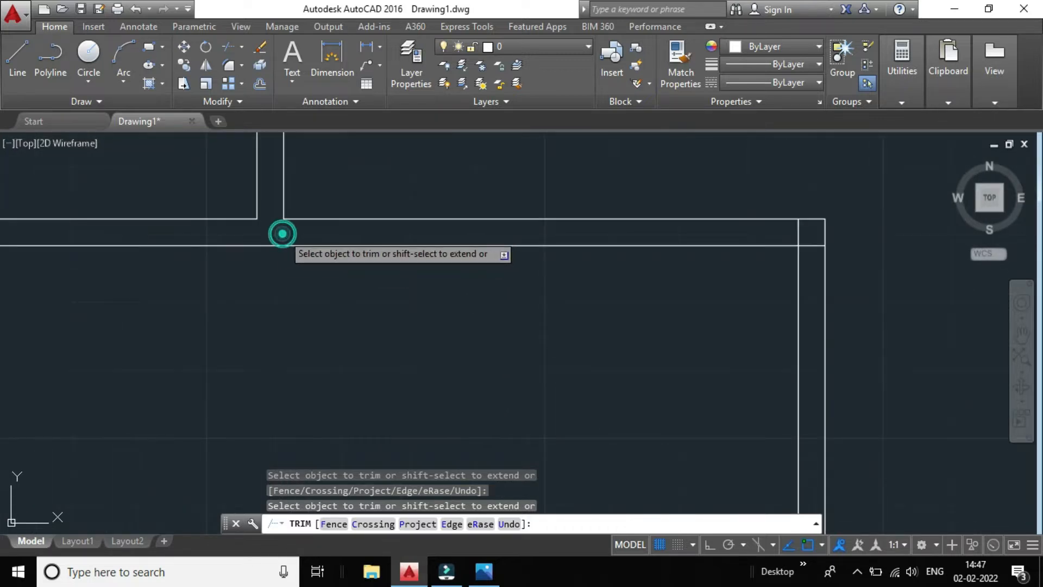
scroll(381, 237, "down", 7)
scroll(501, 226, "up", 5)
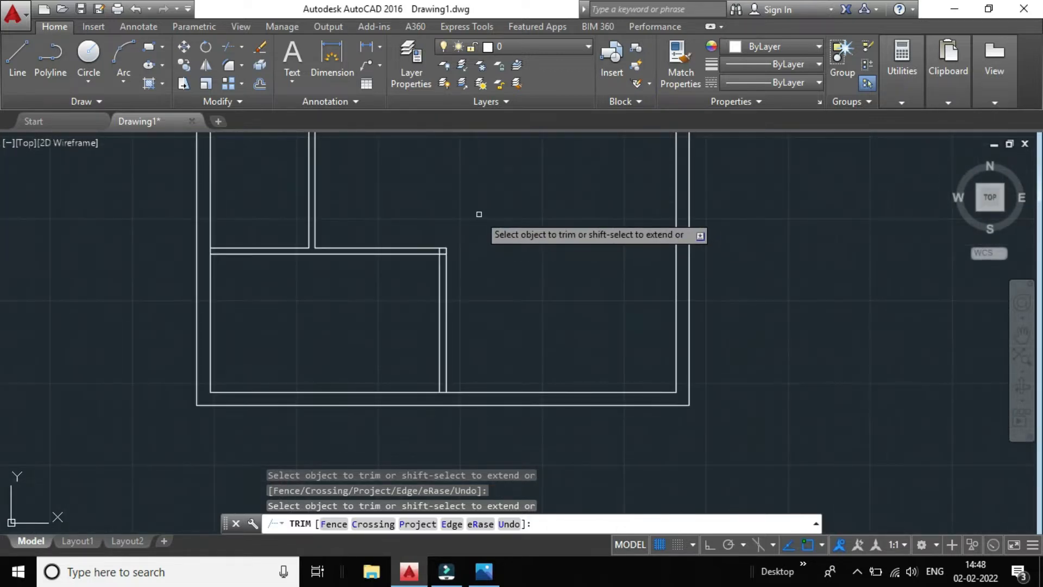
scroll(459, 371, "down", 5)
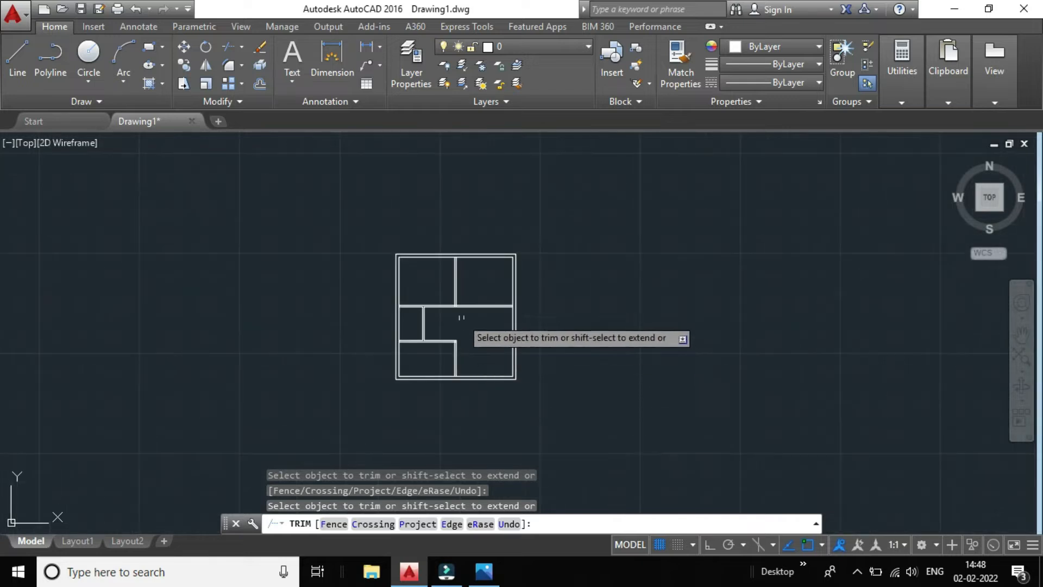
scroll(472, 321, "up", 6)
scroll(577, 272, "down", 3)
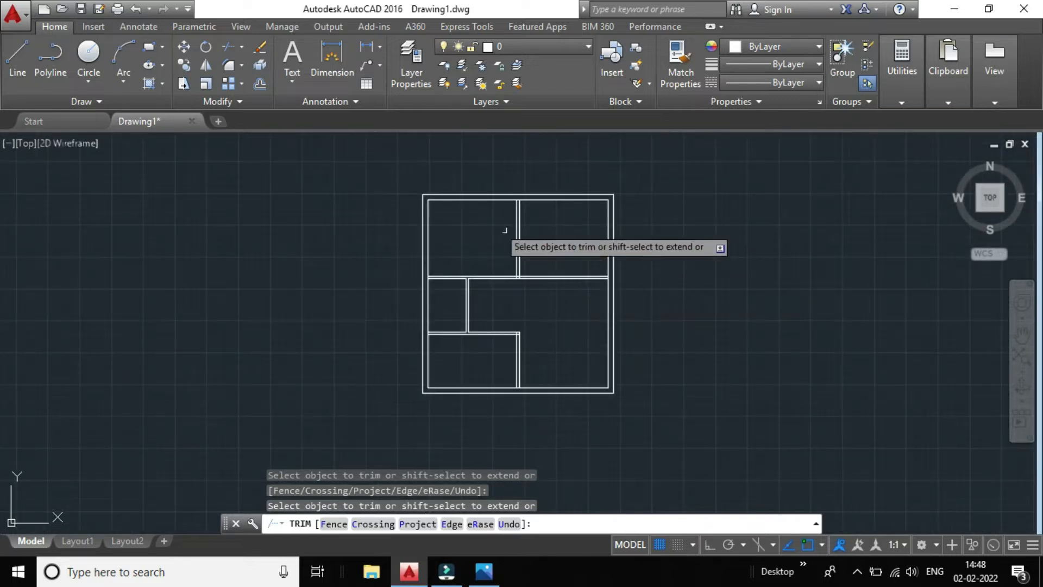
scroll(511, 228, "up", 1)
key("Escape")
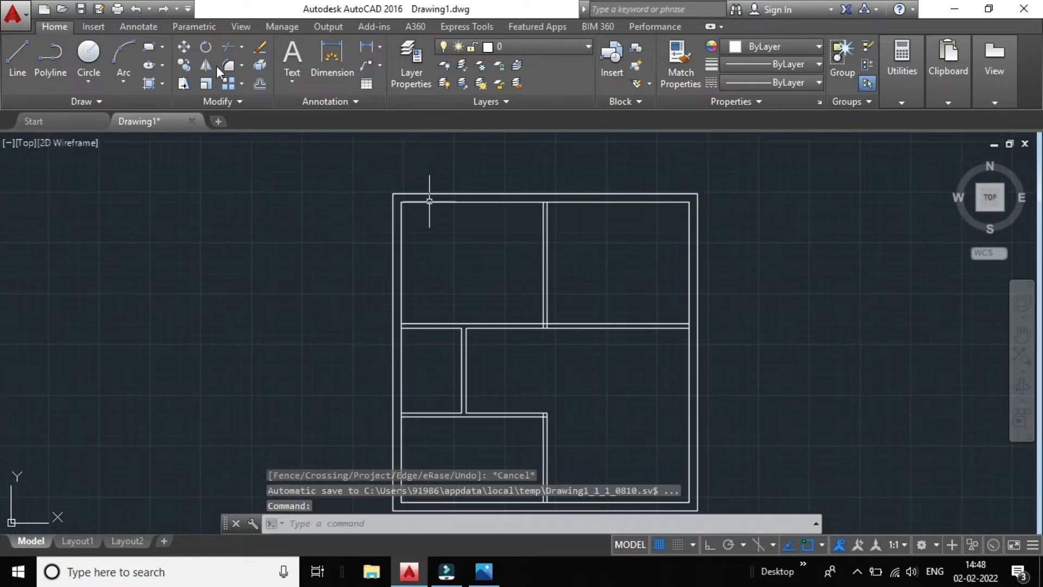
Extend the upper central partition's lines and the inner wall lines at both upper corners to the outer wall outline.
left_click(241, 47)
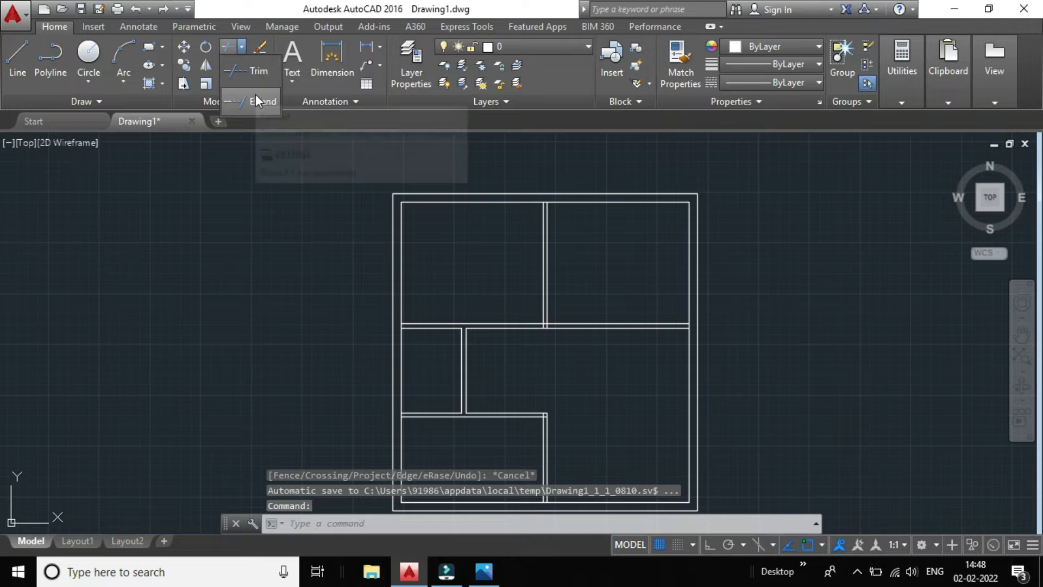
left_click(256, 100)
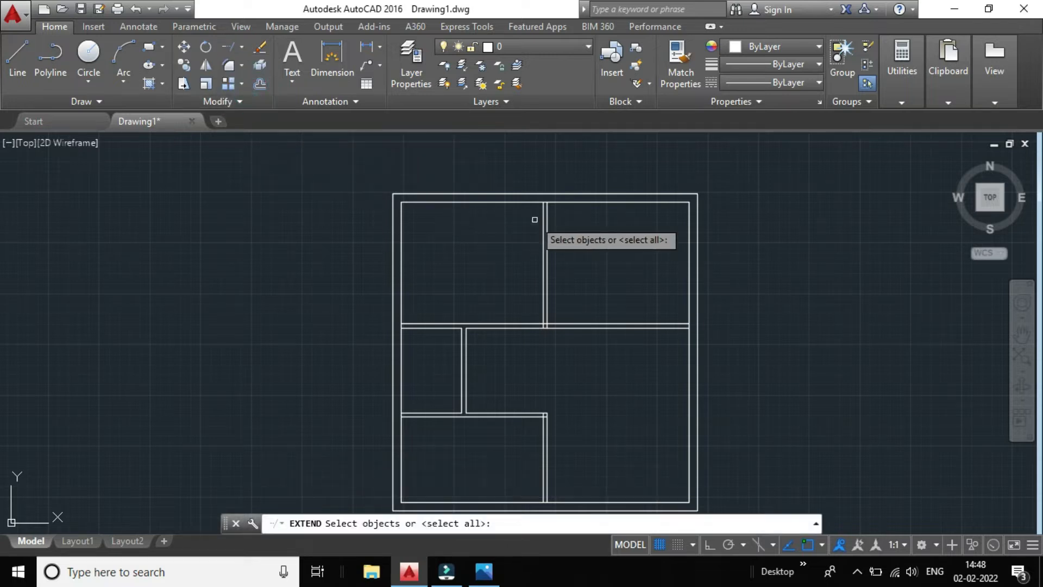
key("Return")
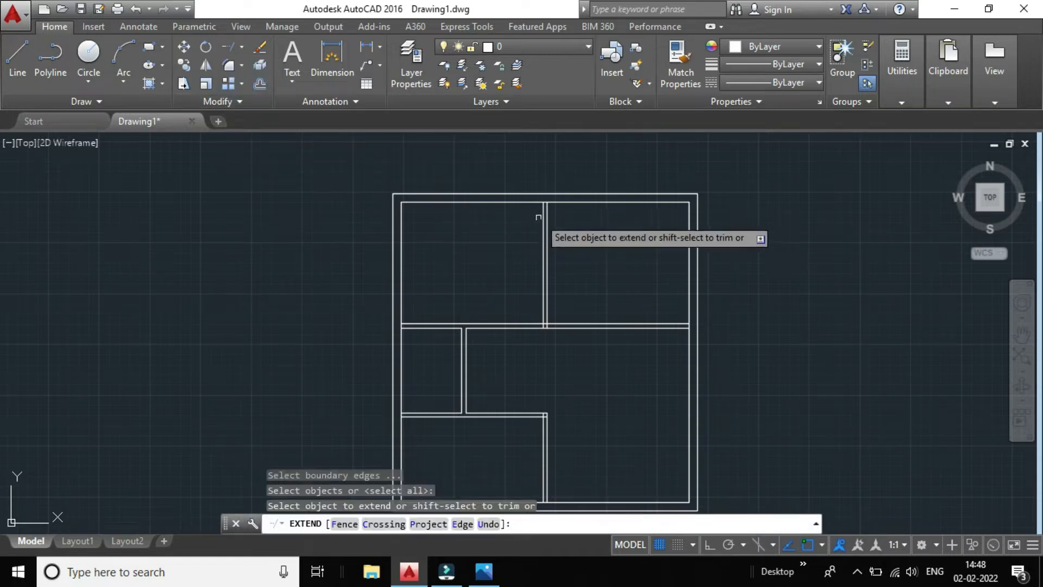
scroll(542, 212, "up", 4)
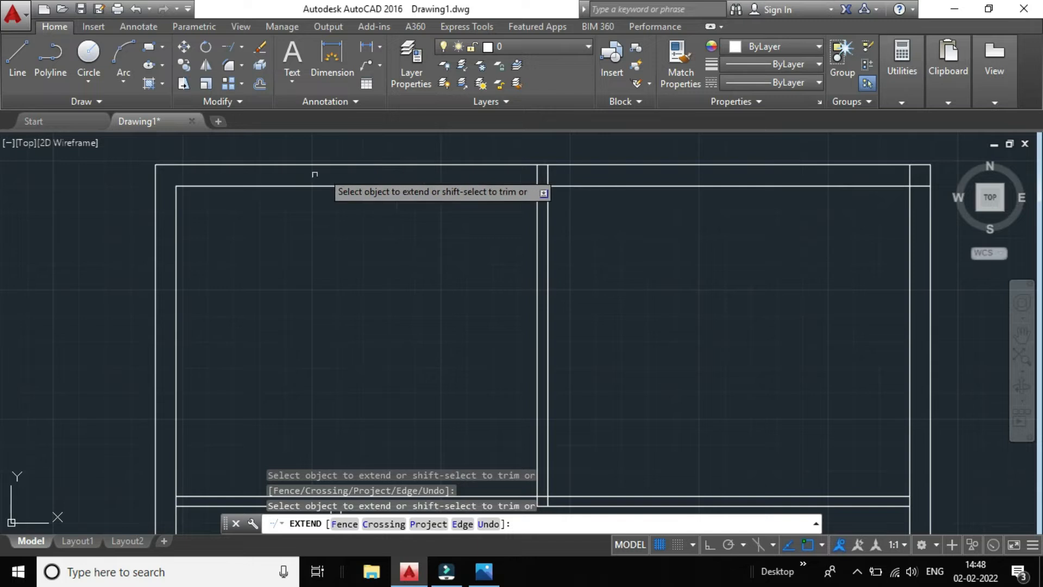
left_click(186, 186)
left_click(176, 196)
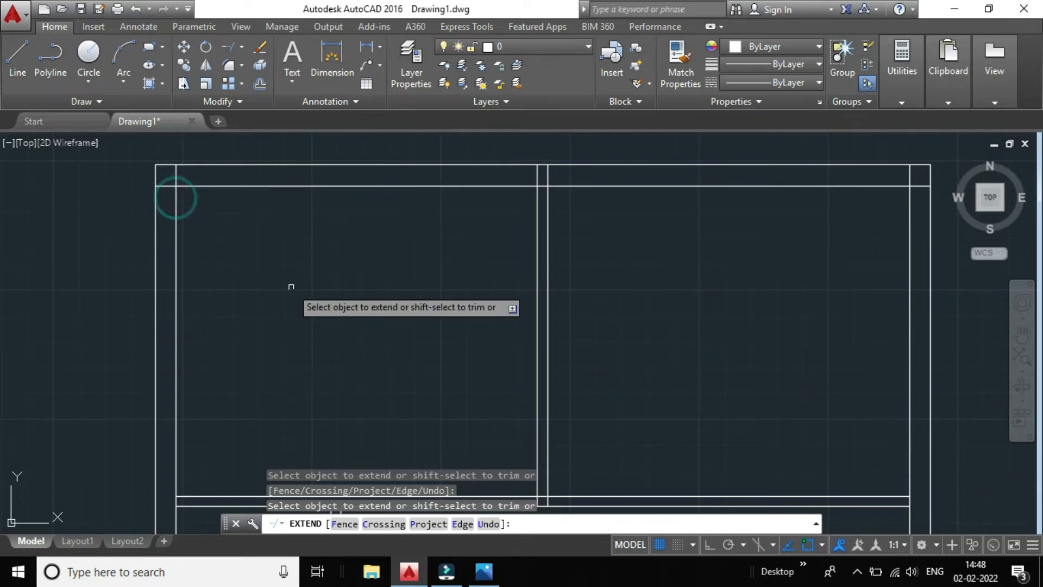
Extend the inner wall lines at the lower-left corner and both lines of the lower horizontal wall to the outer wall outline.
scroll(291, 287, "down", 5)
scroll(277, 321, "up", 5)
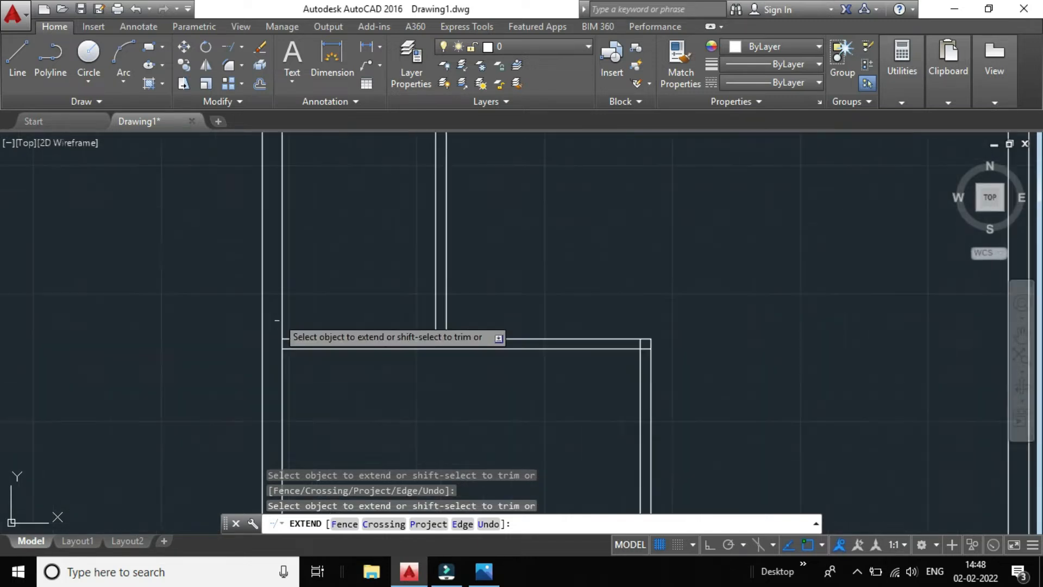
scroll(310, 361, "down", 5)
scroll(315, 392, "up", 3)
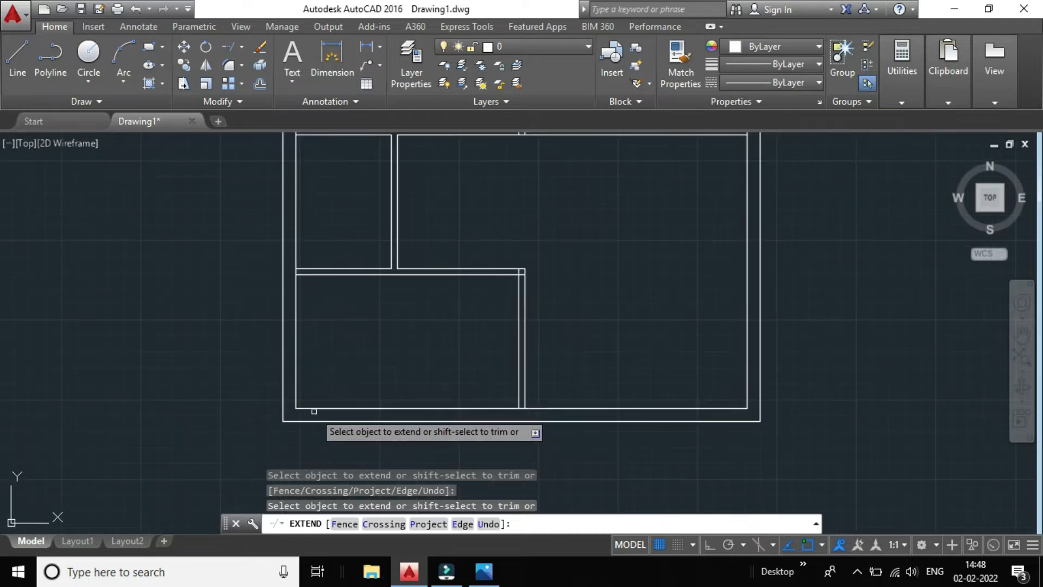
left_click(312, 408)
left_click(295, 395)
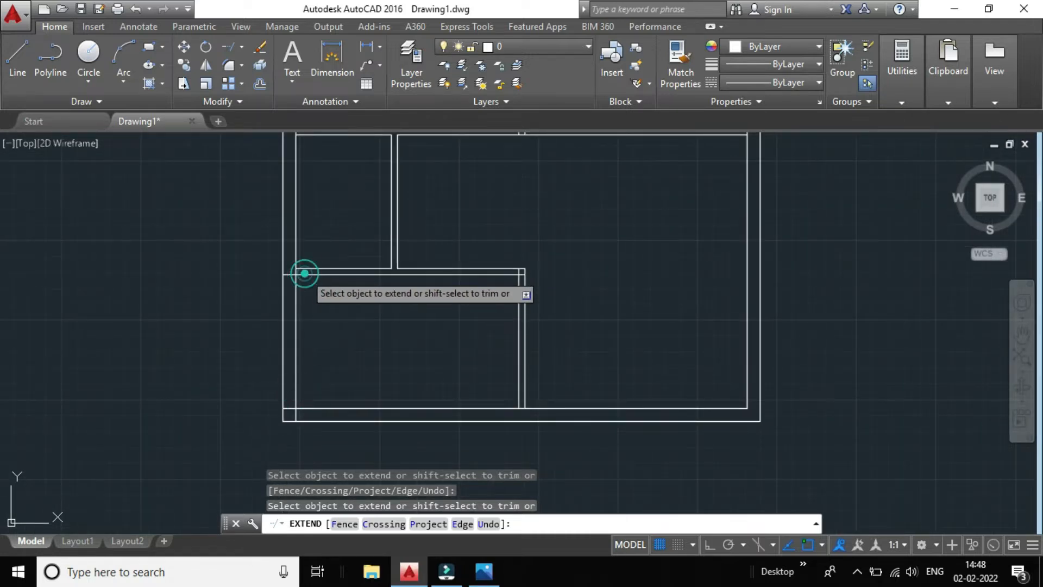
left_click(303, 273)
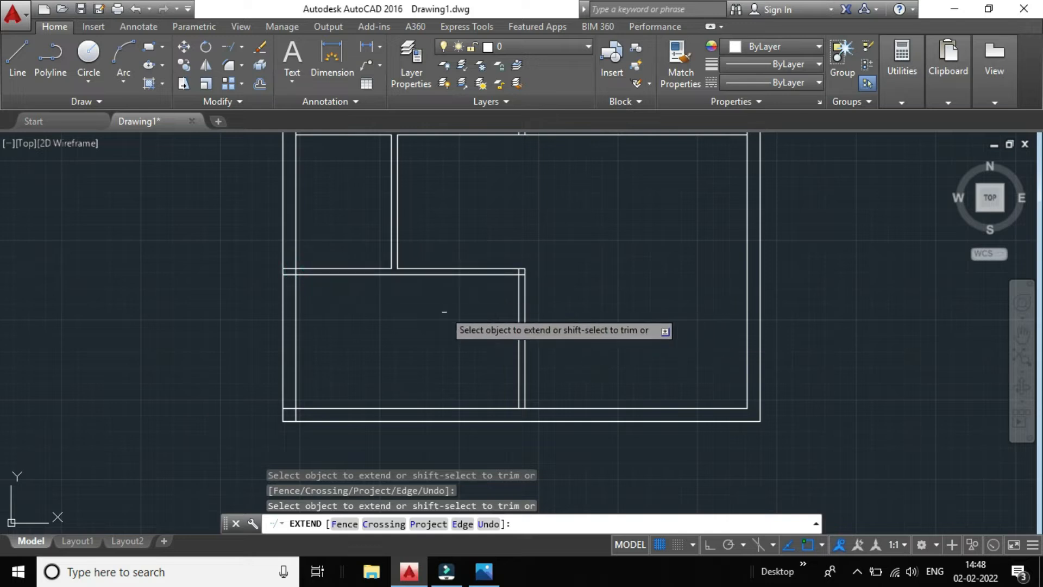
Extend the lower central partition's lines and, with the Fence option, the inner wall lines at the lower-right corner to the outer wall outline.
left_click(518, 391)
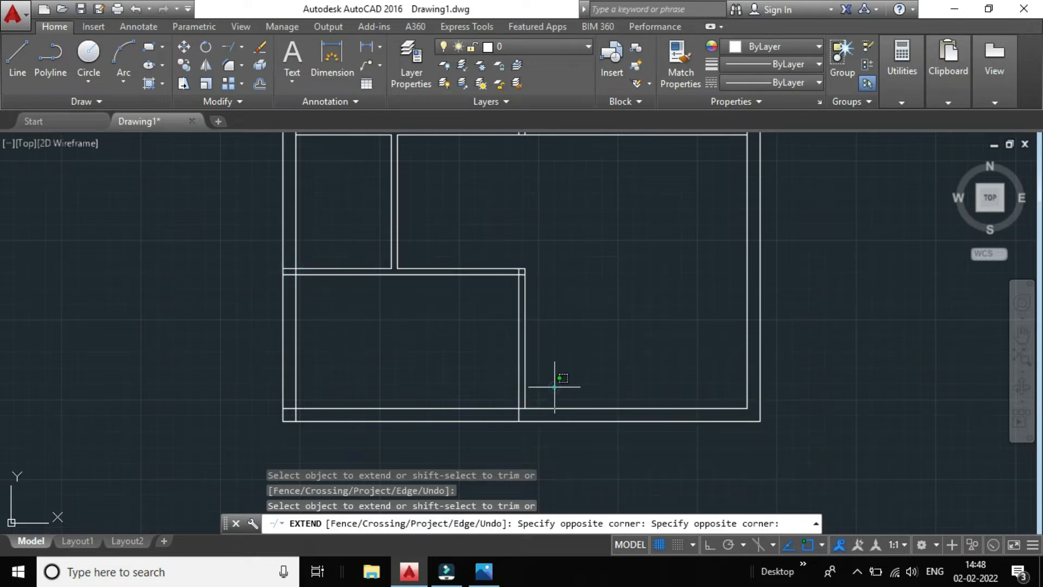
left_click(521, 382)
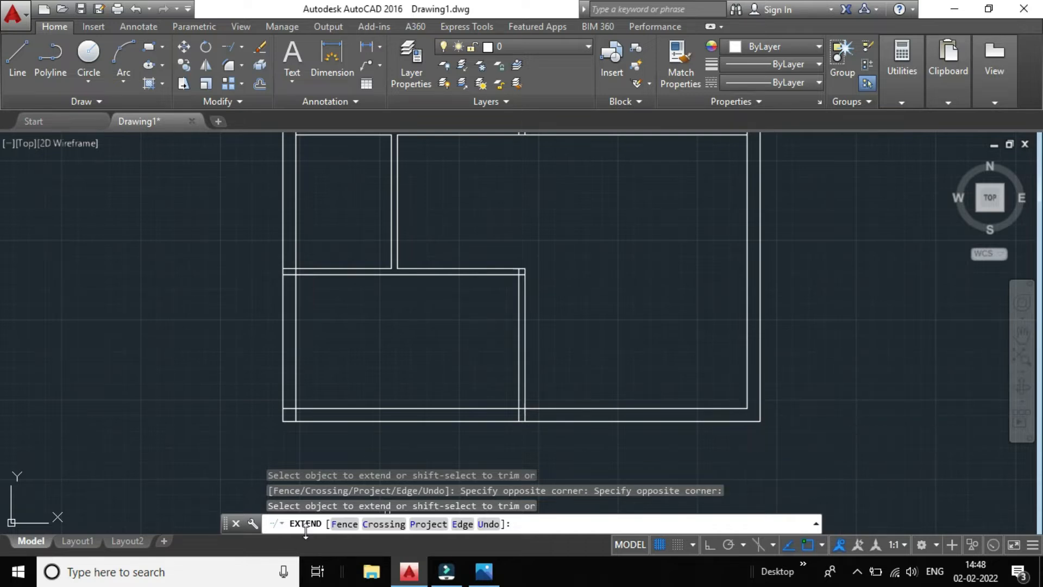
left_click(345, 525)
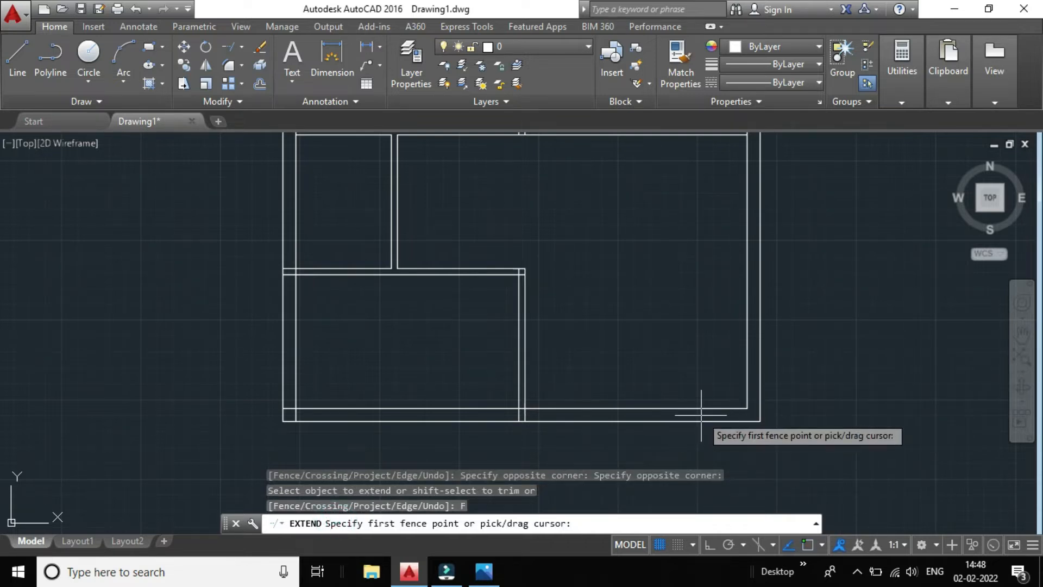
left_click_drag(701, 416, 701, 389)
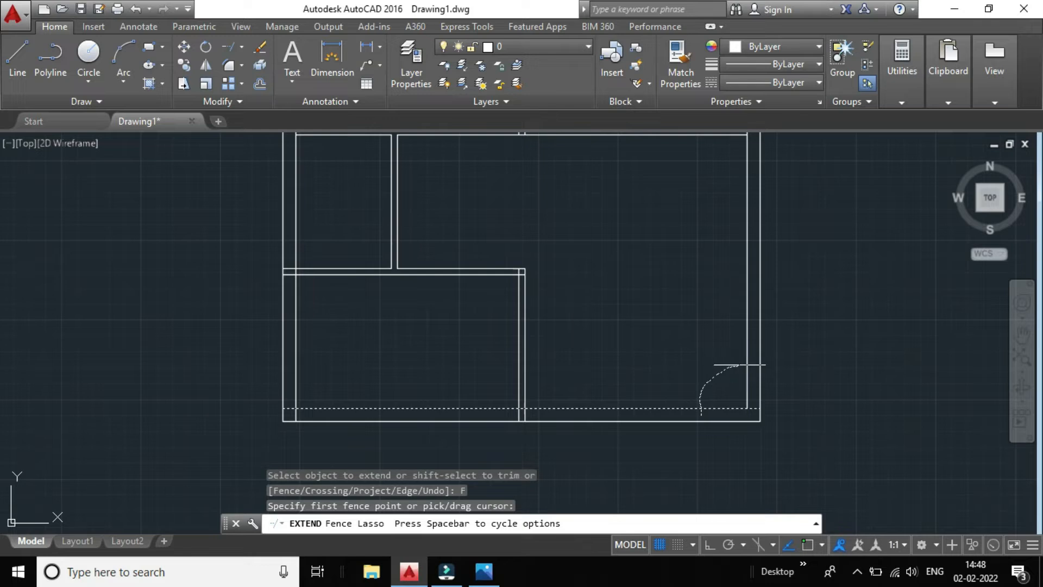
left_click_drag(751, 364, 716, 412)
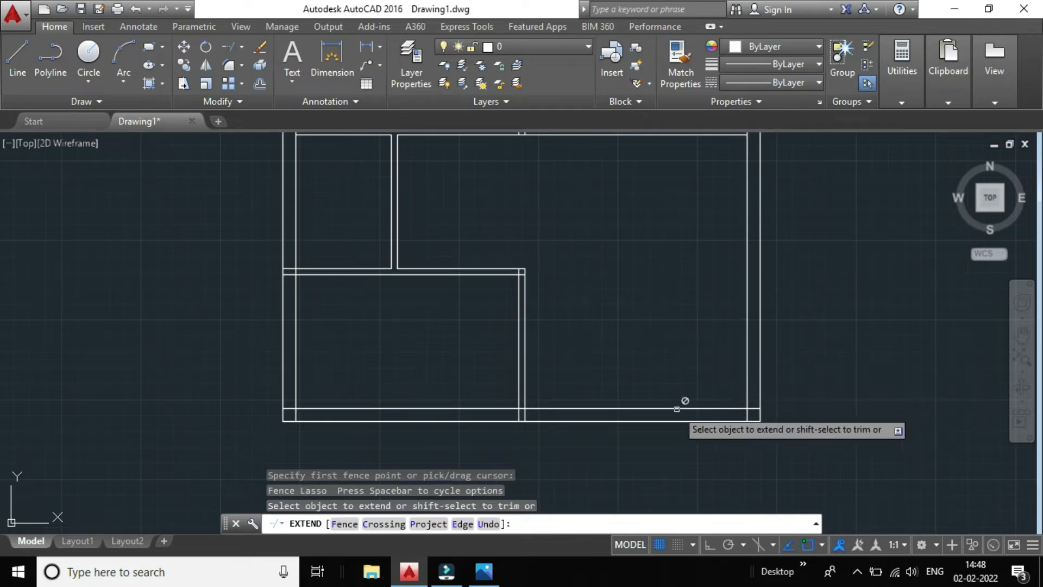
Extend both lines of the upper horizontal wall to the left outer wall line using the Fence option.
scroll(664, 342, "down", 5)
scroll(643, 268, "up", 3)
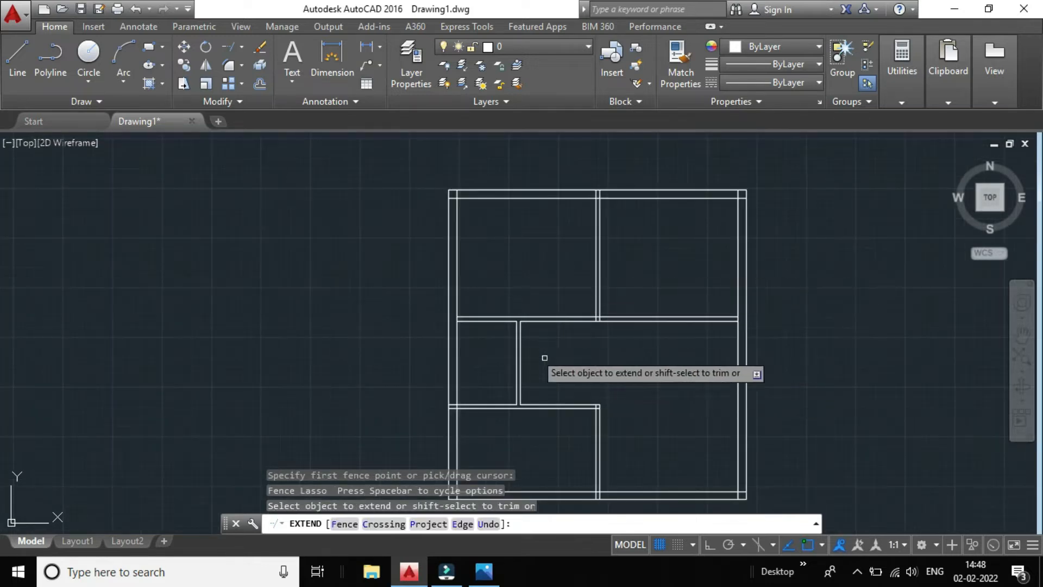
scroll(503, 331, "up", 2)
scroll(427, 301, "up", 2)
scroll(458, 328, "up", 2)
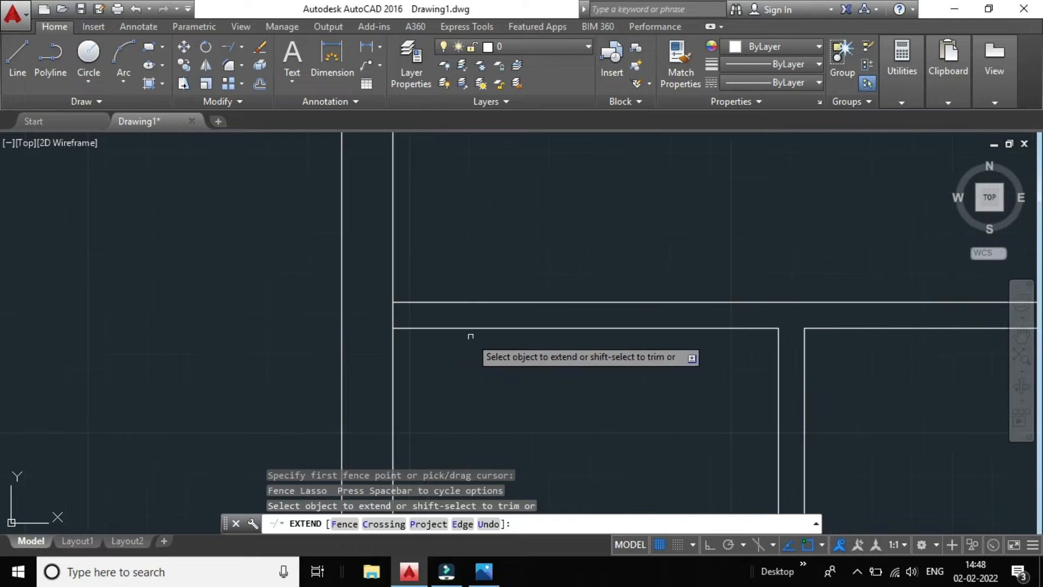
left_click(348, 524)
left_click_drag(456, 303, 537, 369)
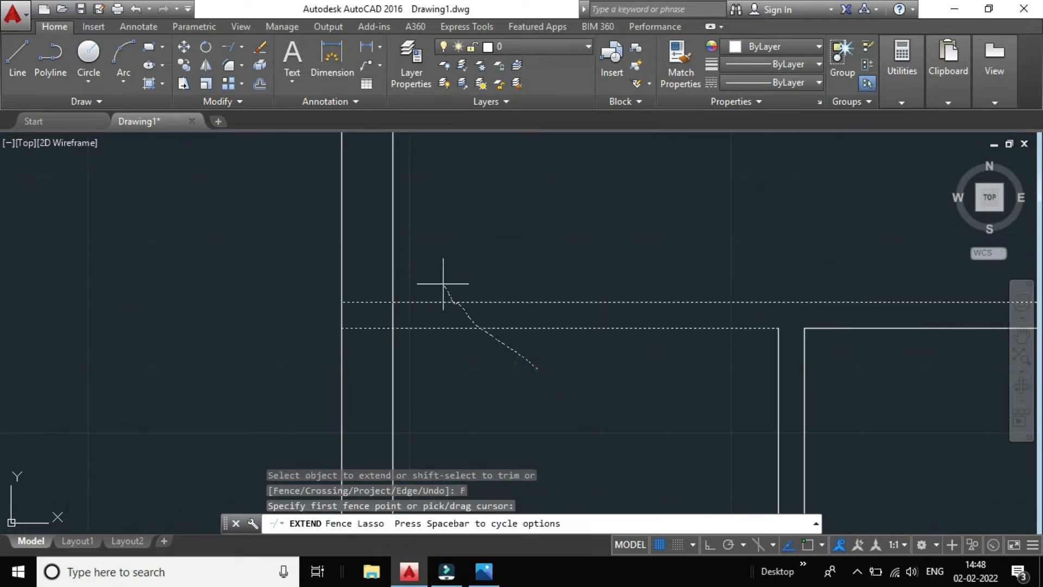
left_click_drag(444, 283, 545, 310)
Extend both lines of the upper horizontal wall to the right outer wall line using the Fence option.
scroll(533, 299, "down", 5)
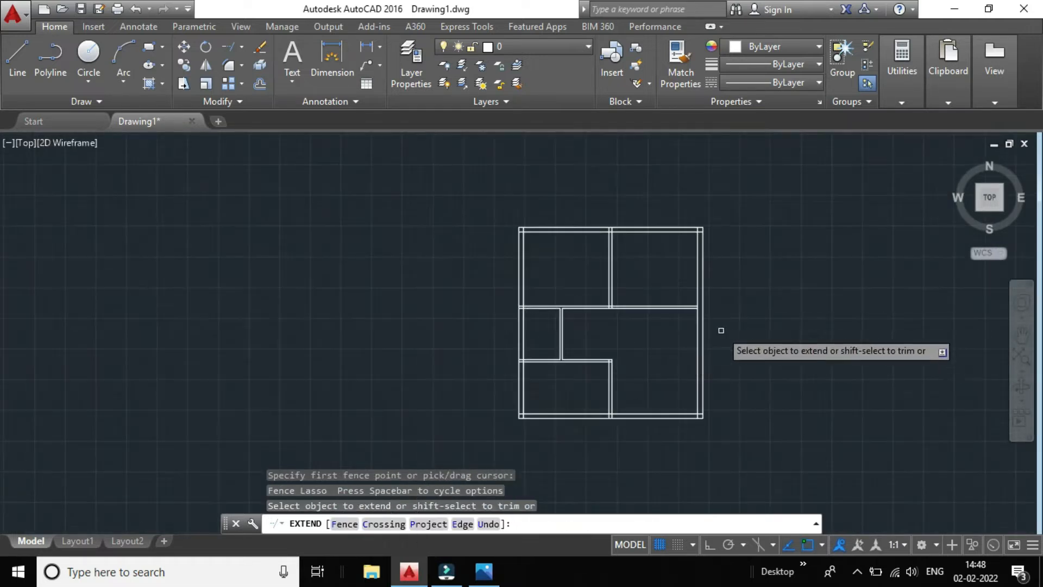
scroll(721, 330, "up", 6)
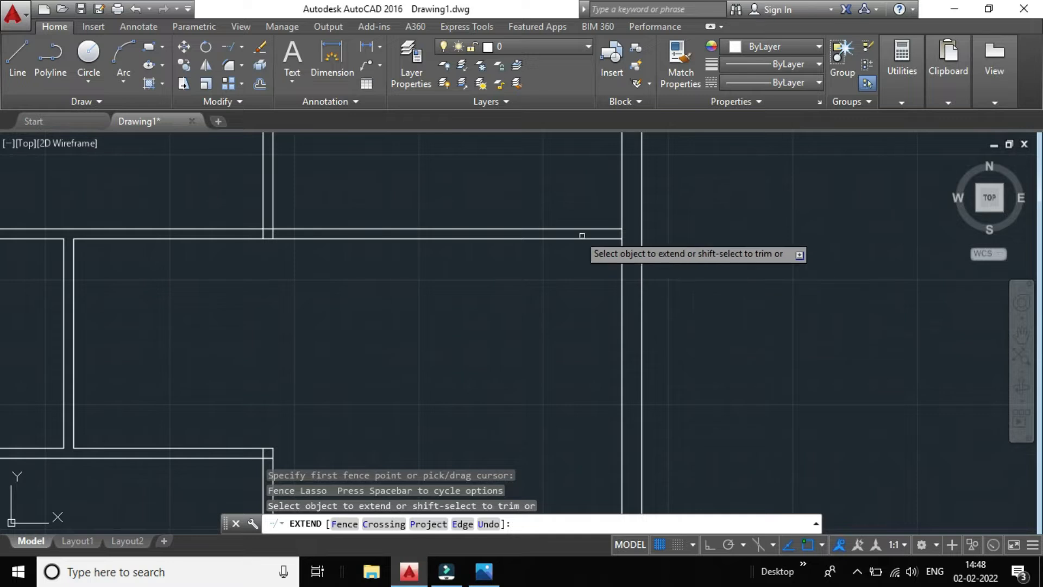
left_click(351, 524)
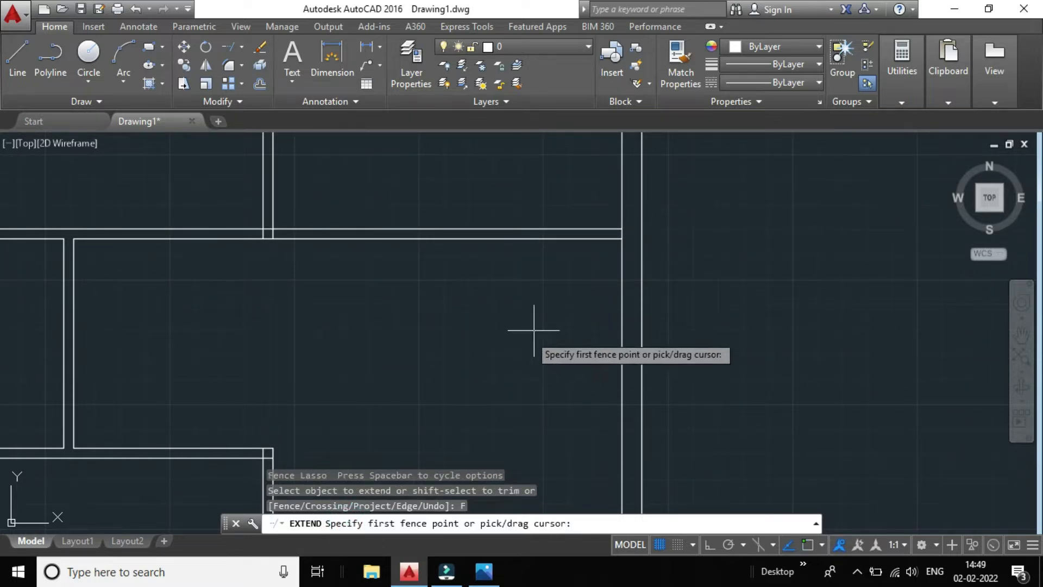
mouse_move(594, 264)
left_mouse_down()
mouse_move(582, 265)
mouse_move(561, 205)
left_mouse_up()
scroll(569, 293, "down", 5)
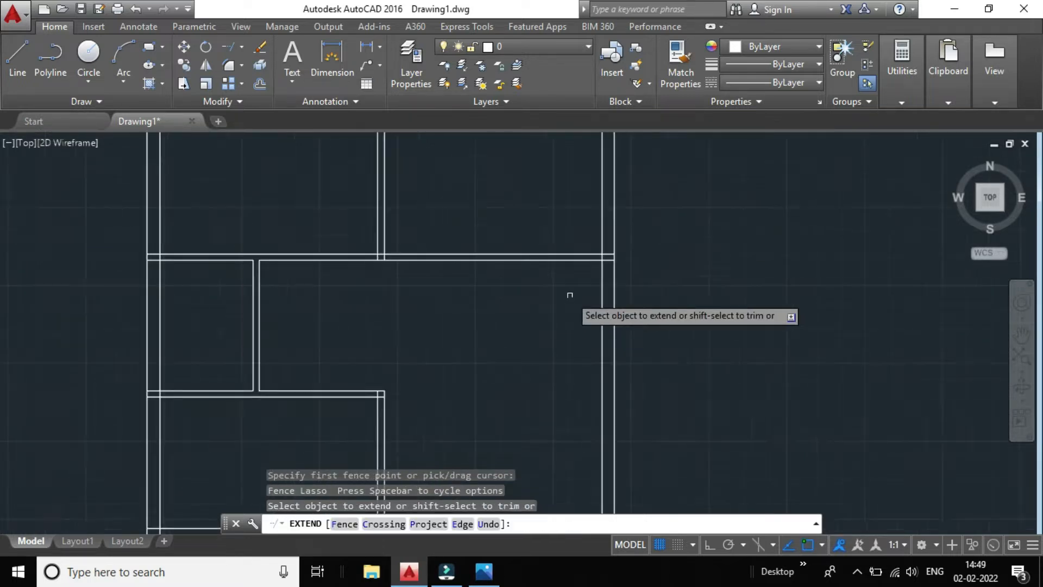
Inspect the wall junctions across the whole floor plan and bring up the reference house plan image to compare them.
scroll(433, 250, "up", 4)
scroll(524, 222, "up", 2)
scroll(535, 243, "down", 8)
scroll(526, 331, "up", 4)
scroll(429, 242, "up", 2)
scroll(429, 242, "down", 4)
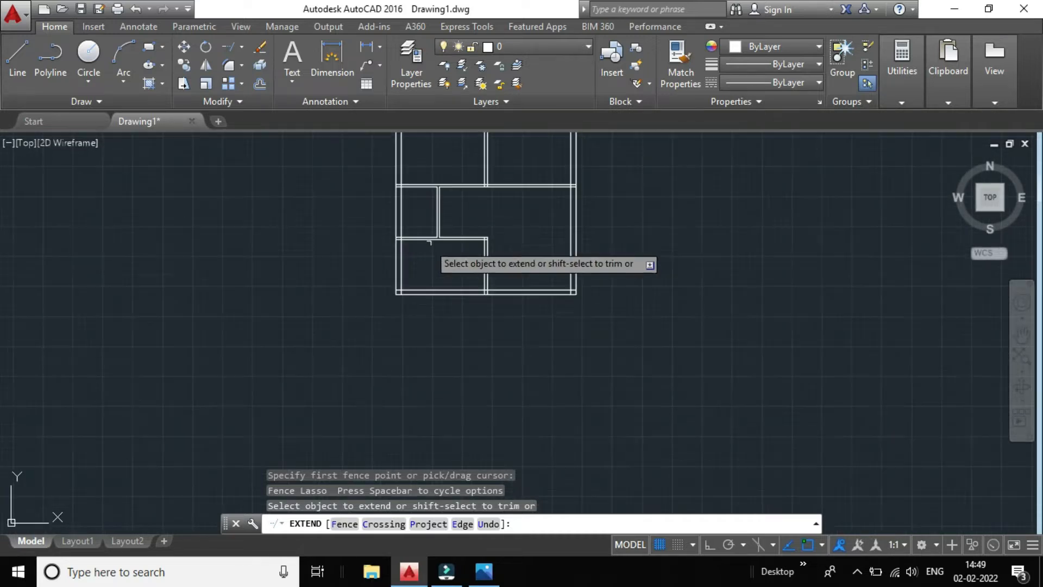
middle_click_drag(631, 231, 633, 305)
scroll(489, 305, "up", 2)
scroll(489, 304, "down", 2)
scroll(492, 311, "up", 3)
scroll(492, 311, "down", 2)
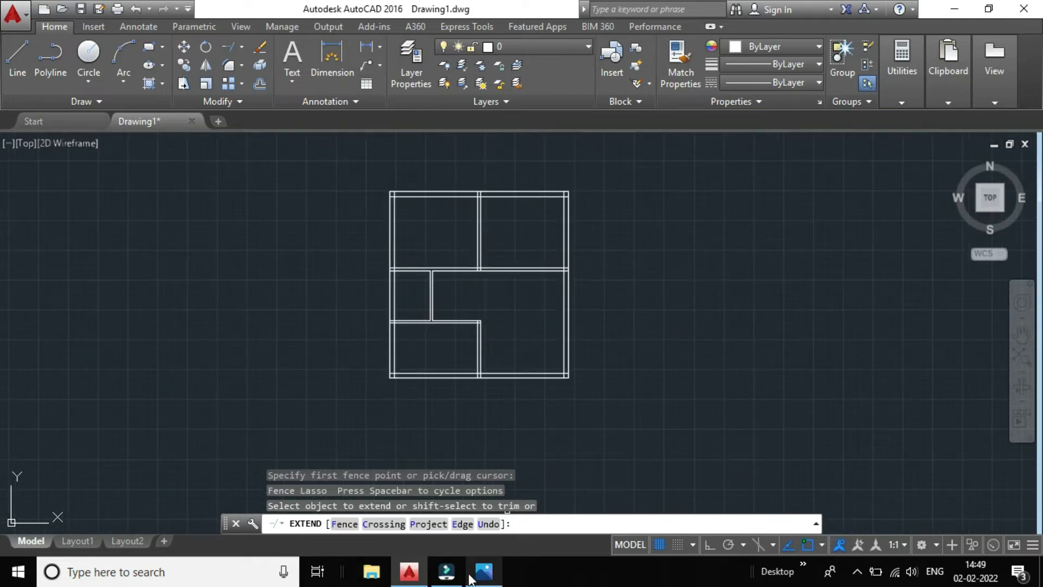
mouse_move(482, 577)
left_click(489, 526)
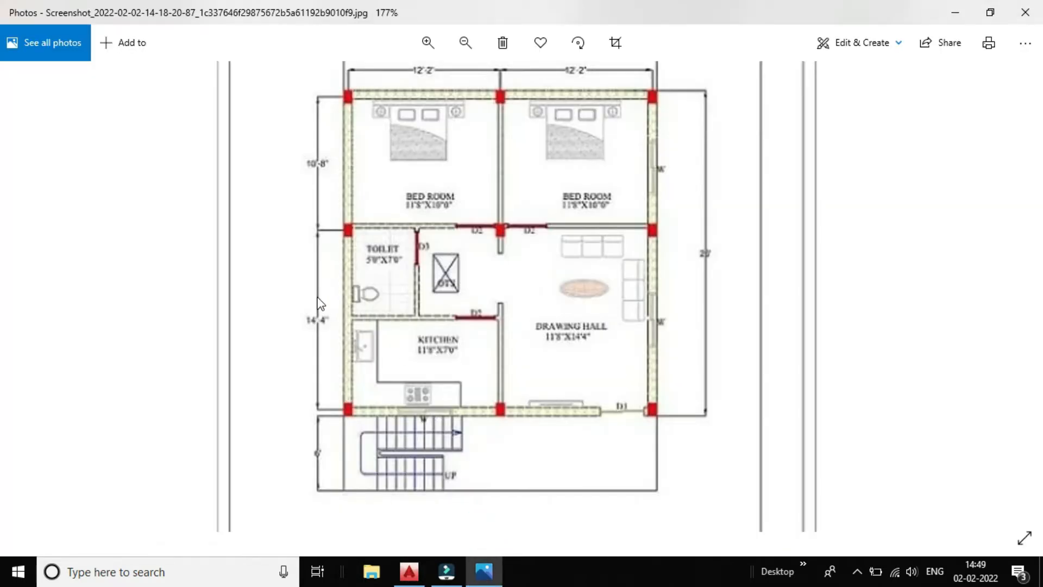
Examine the room layout and wall junctions in the reference house plan image, and switch back to the AutoCAD drawing.
scroll(319, 305, "up", 1)
scroll(289, 237, "up", 1)
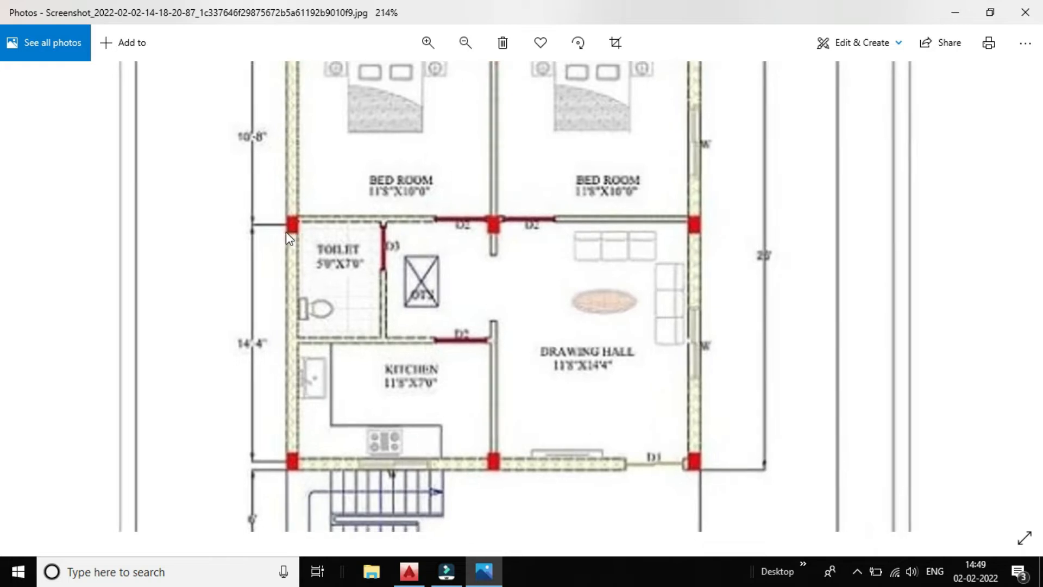
scroll(321, 243, "down", 3)
scroll(352, 328, "up", 2)
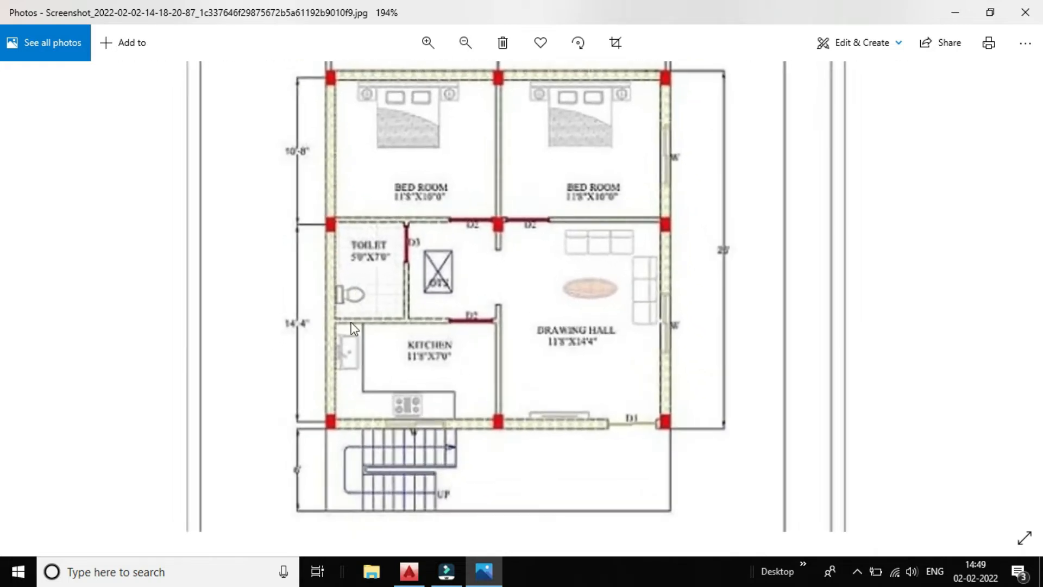
scroll(331, 315, "up", 1)
scroll(321, 322, "down", 3)
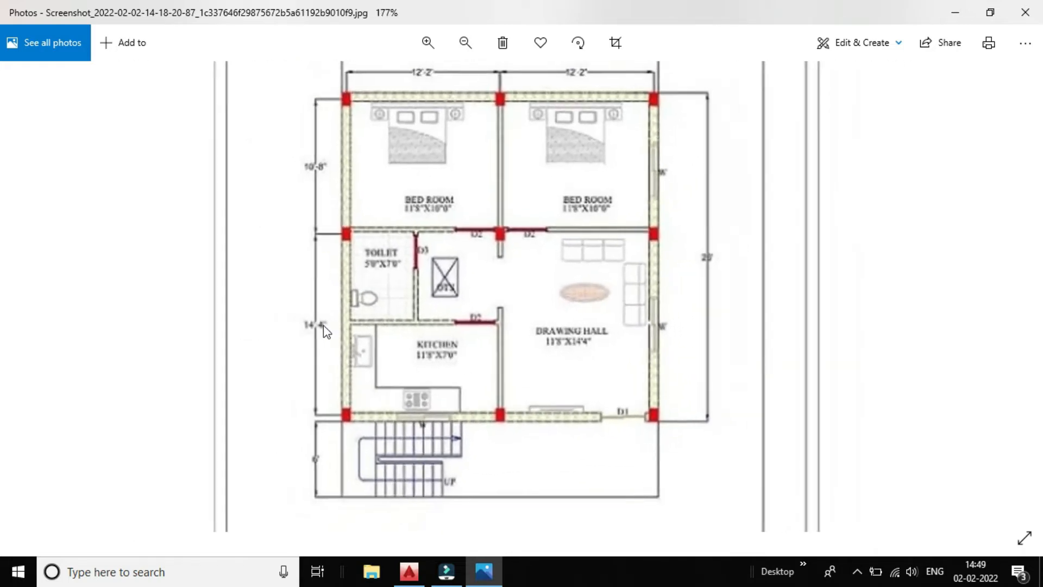
scroll(338, 321, "down", 1)
scroll(338, 255, "up", 1)
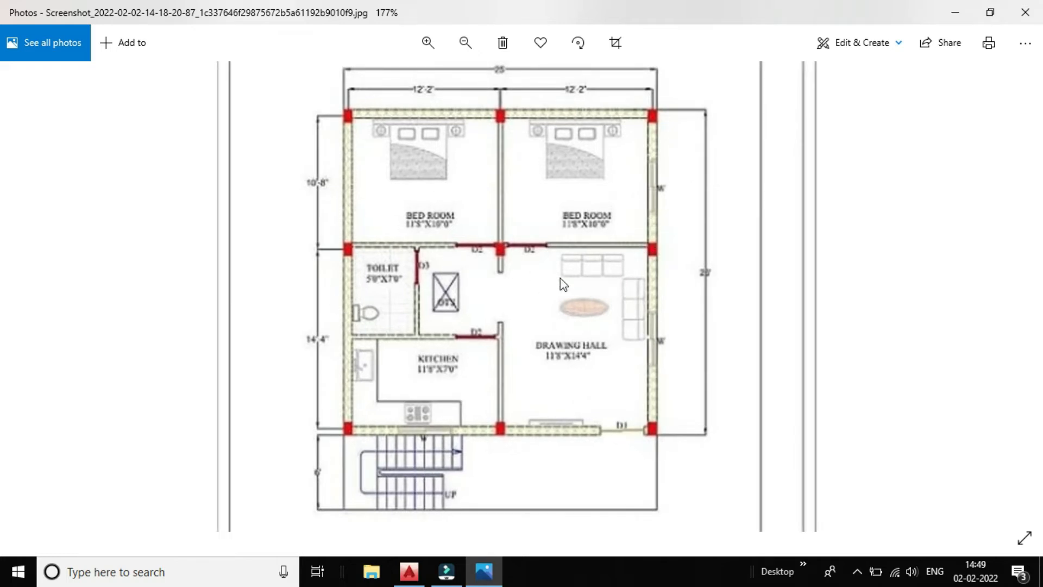
scroll(425, 320, "down", 2)
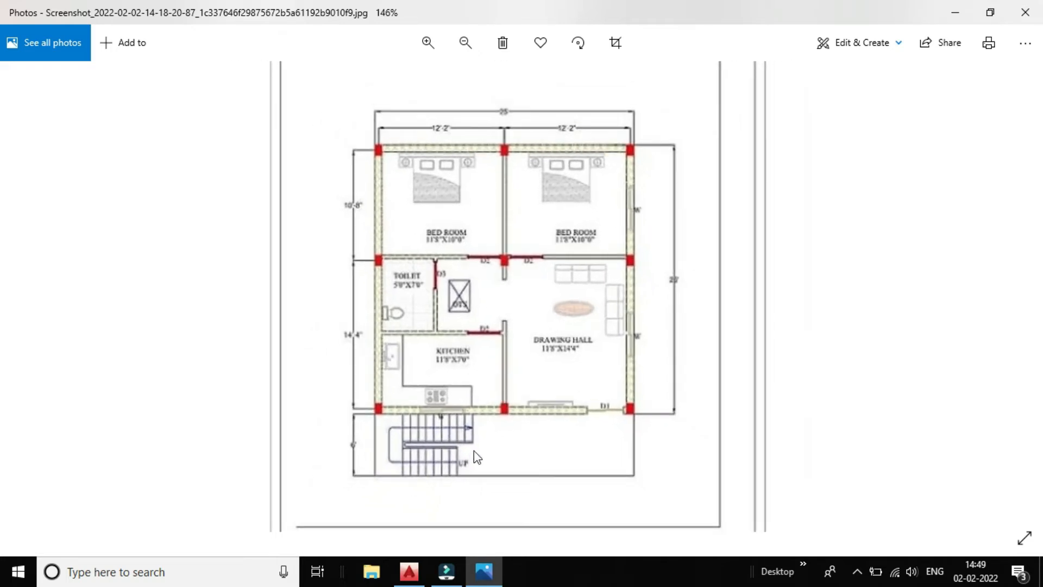
scroll(481, 445, "up", 1)
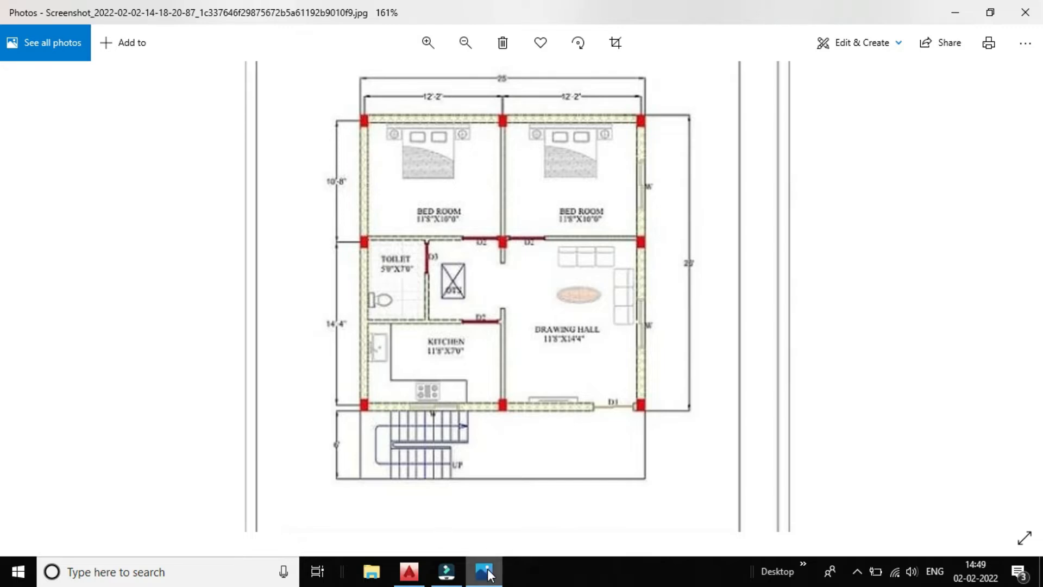
mouse_move(406, 579)
left_click(409, 521)
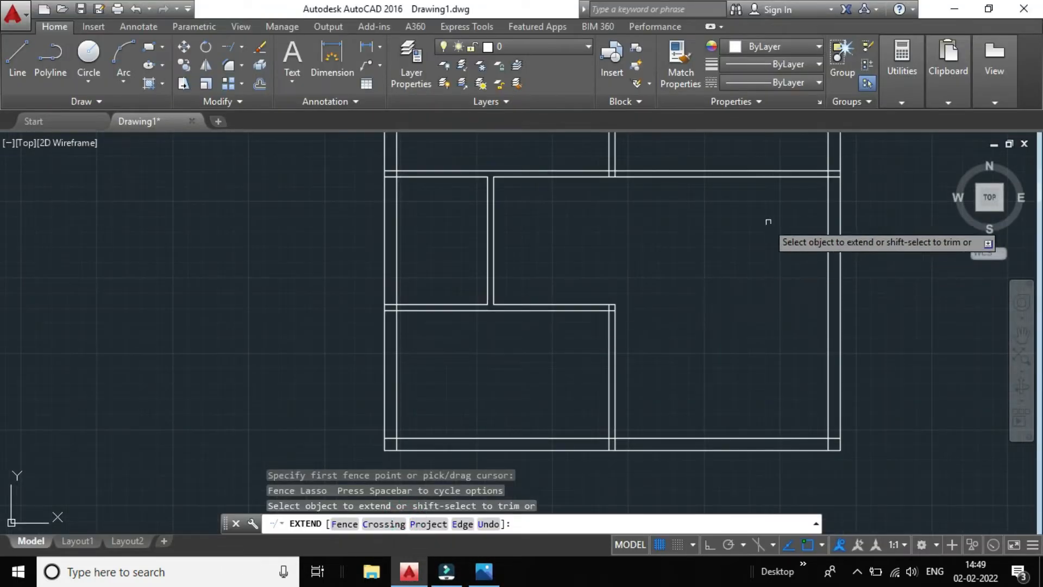
scroll(391, 304, "up", 1)
scroll(419, 298, "down", 3)
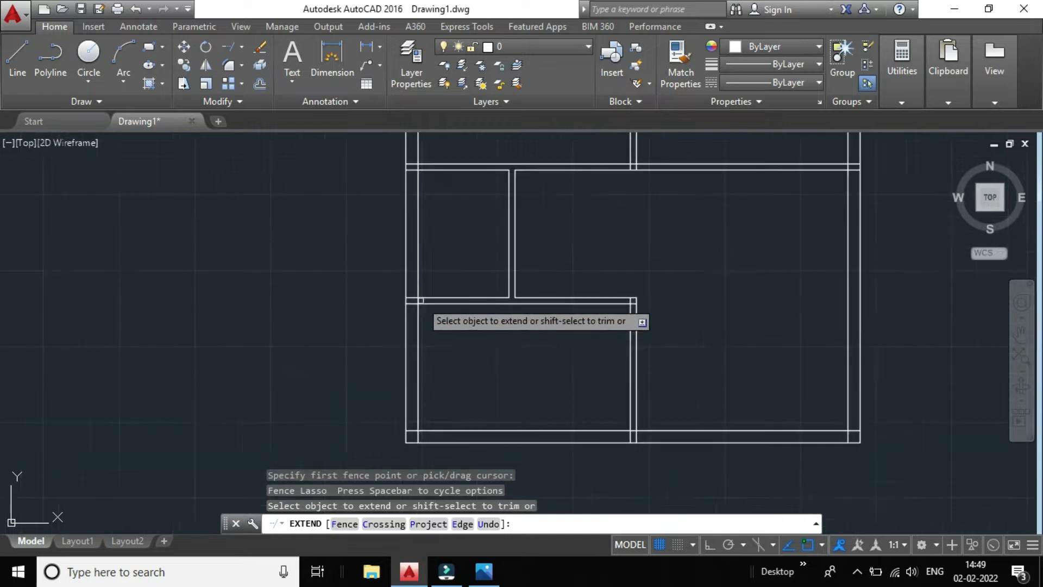
scroll(417, 300, "up", 5)
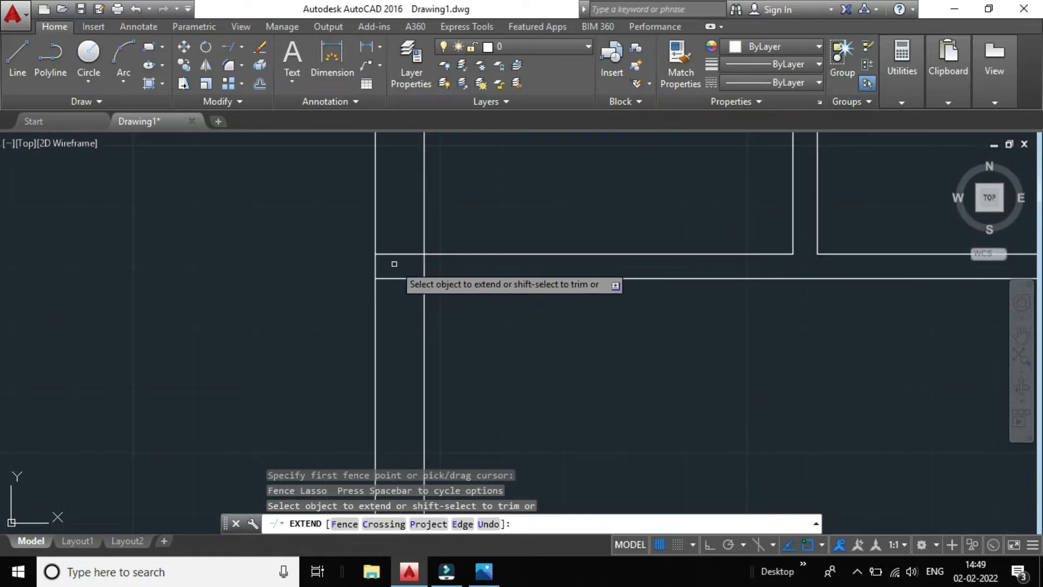
left_click(399, 253)
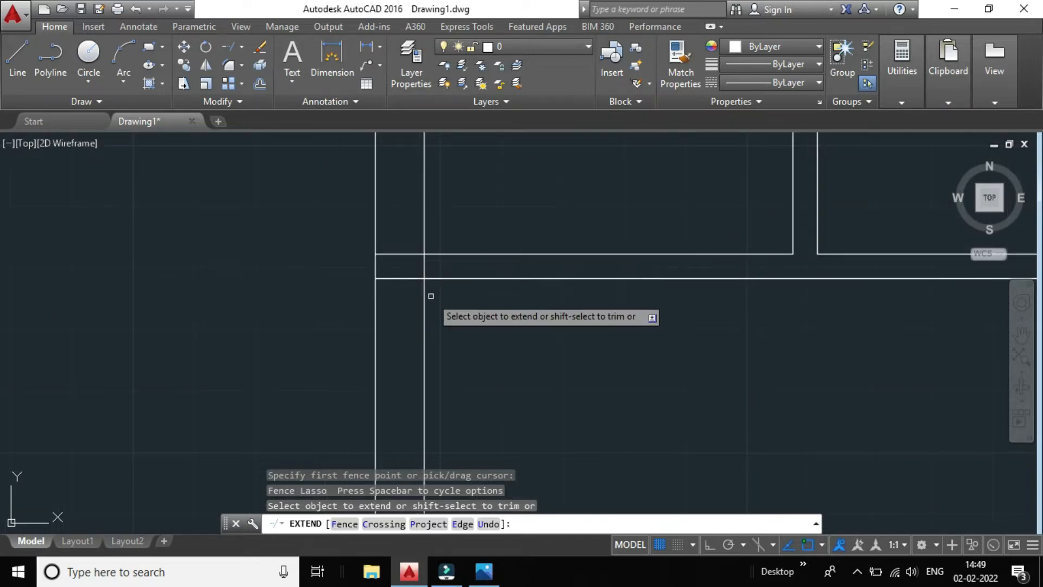
key("Escape")
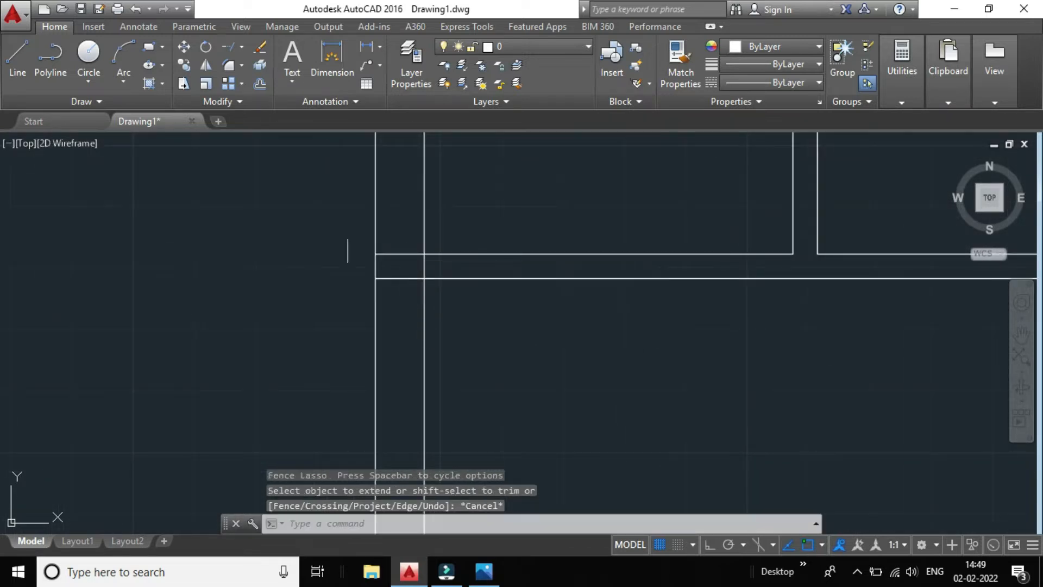
left_click(226, 47)
key("Return")
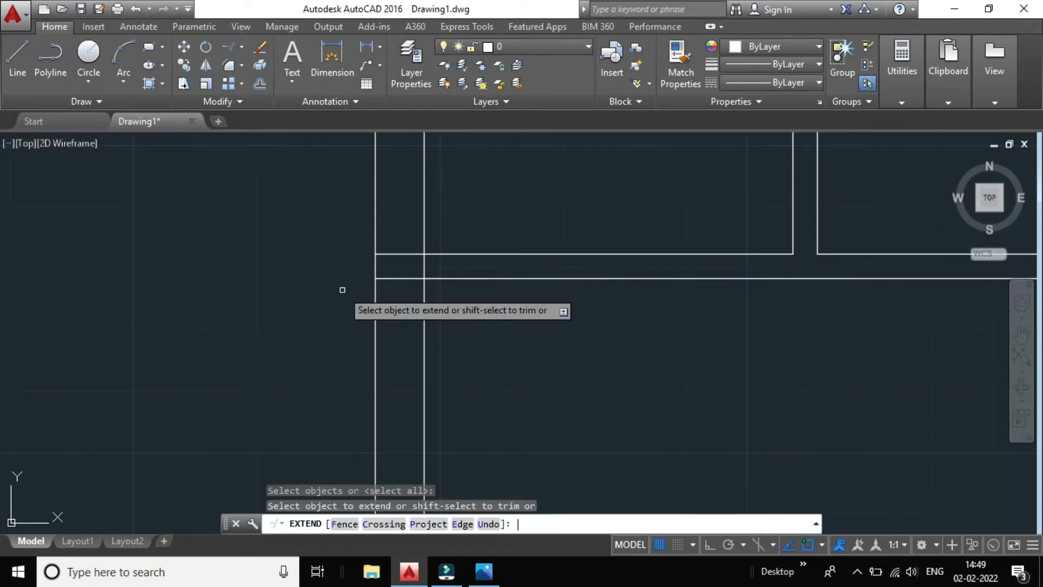
left_click(401, 290)
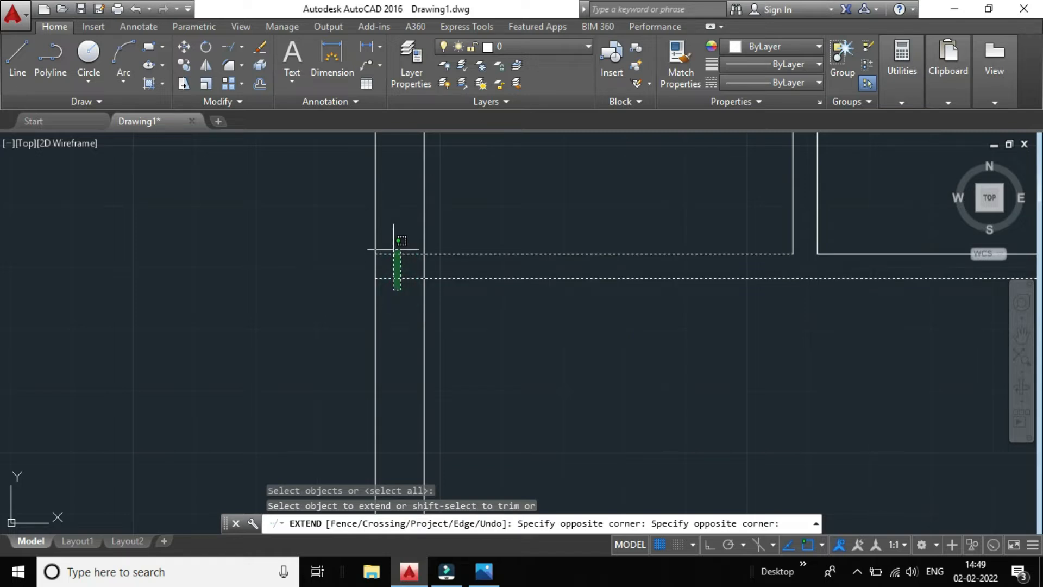
left_click(402, 295)
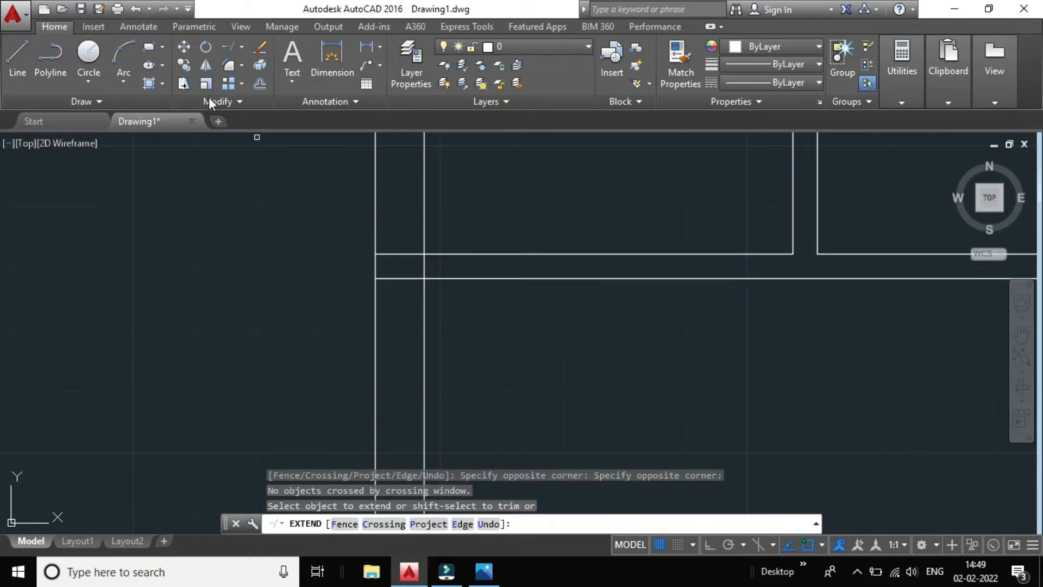
Trim the ends of both lower horizontal wall lines that cross the left outer wall, using all objects as cutting edges.
left_click(227, 50)
left_click(241, 48)
left_click(252, 74)
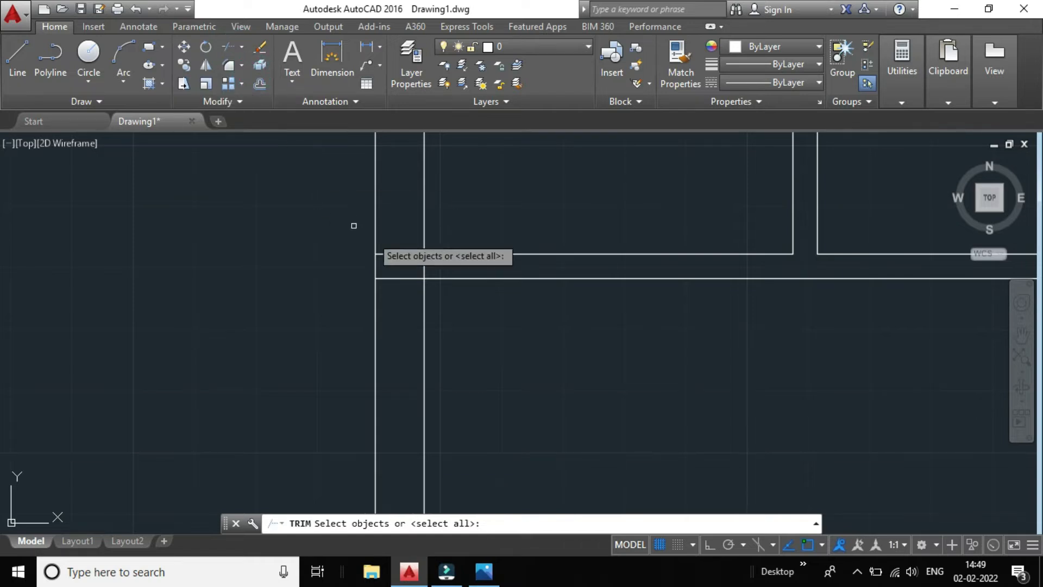
key("Return")
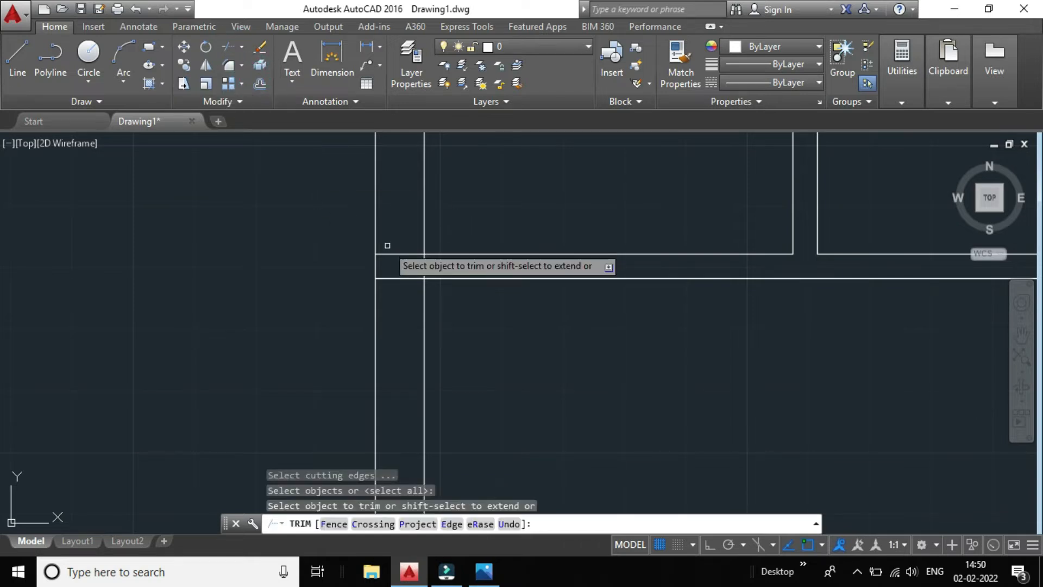
left_click(408, 295)
left_click(394, 234)
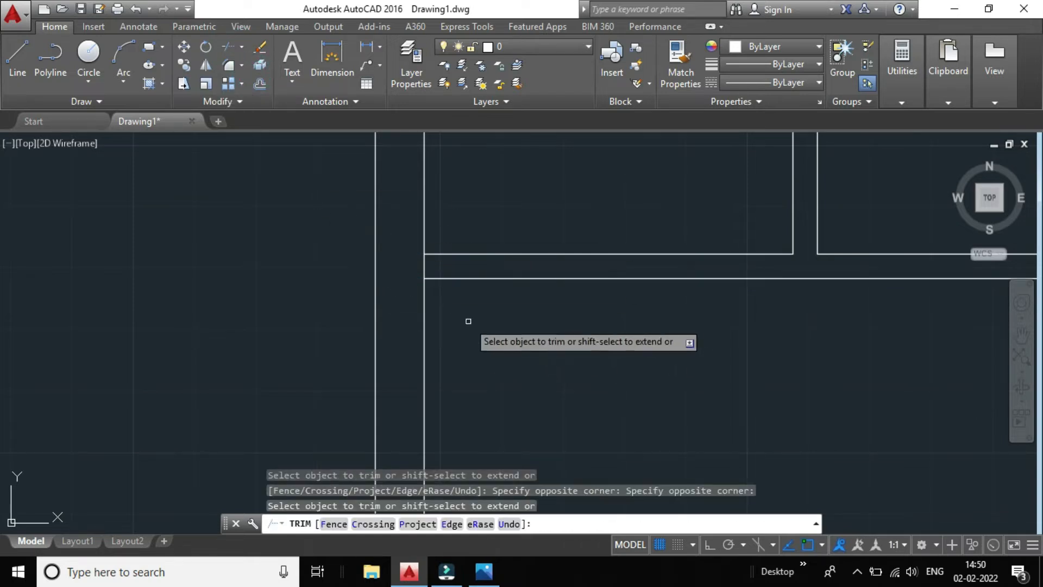
Trim the left outer wall's inner line between the two lower horizontal wall lines to open the junction.
scroll(468, 322, "down", 5)
scroll(414, 312, "up", 5)
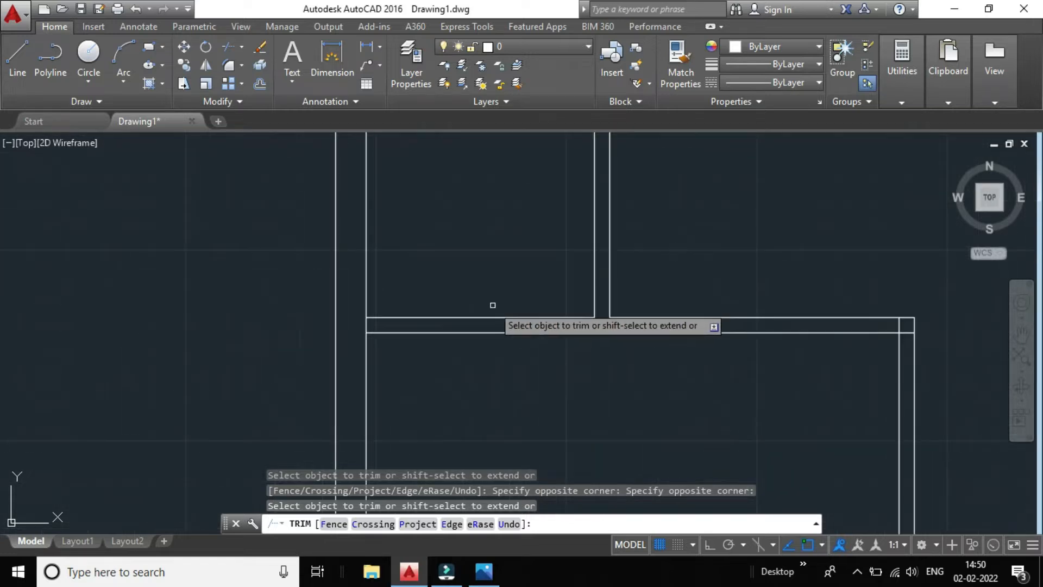
left_click(456, 268)
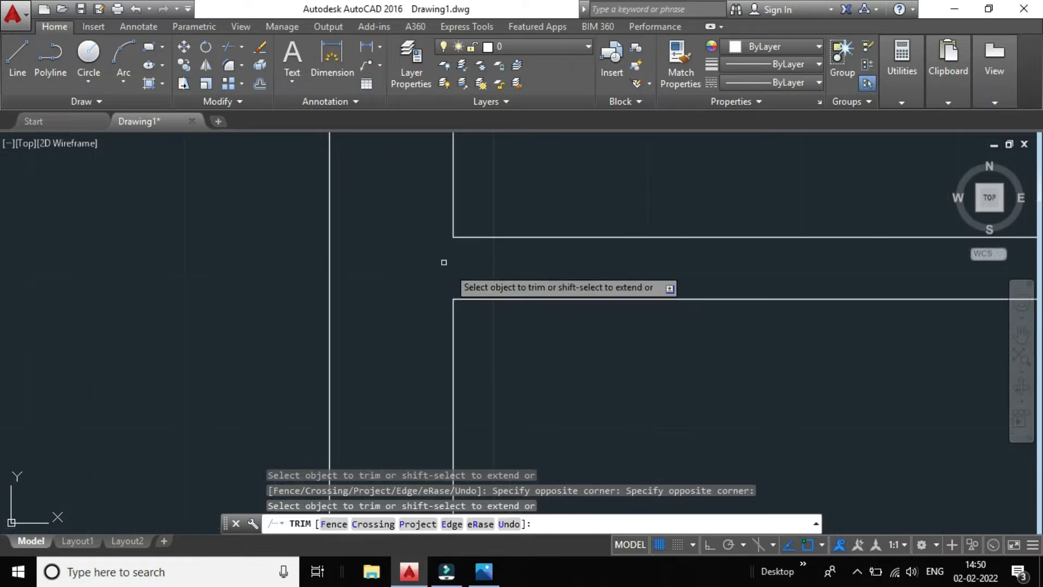
Inspect the wall junctions across the floor plan, including the upper horizontal wall's right end, and exit the Trim command.
scroll(468, 288, "down", 5)
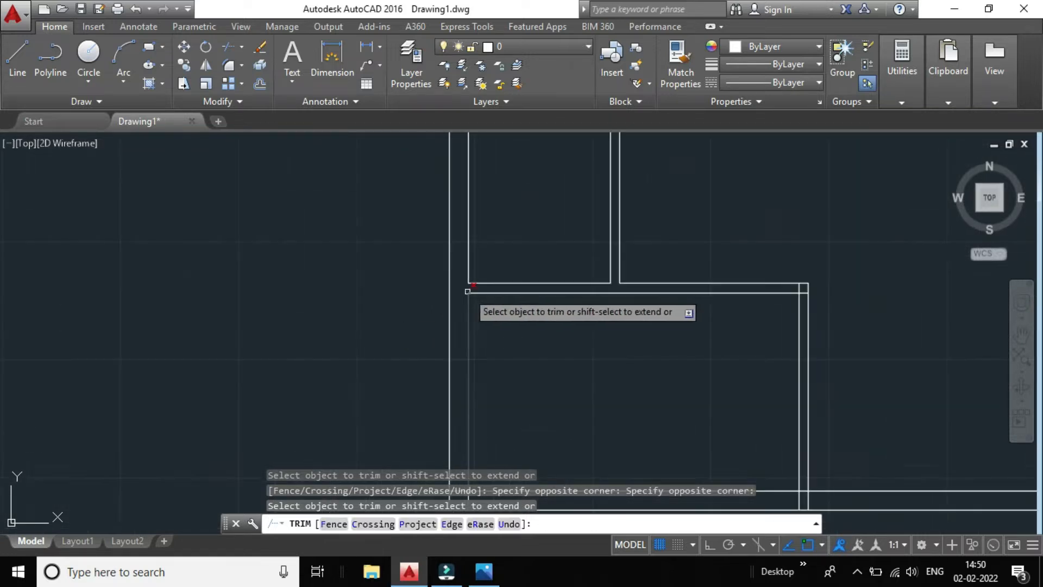
scroll(484, 258, "up", 5)
left_click(598, 290)
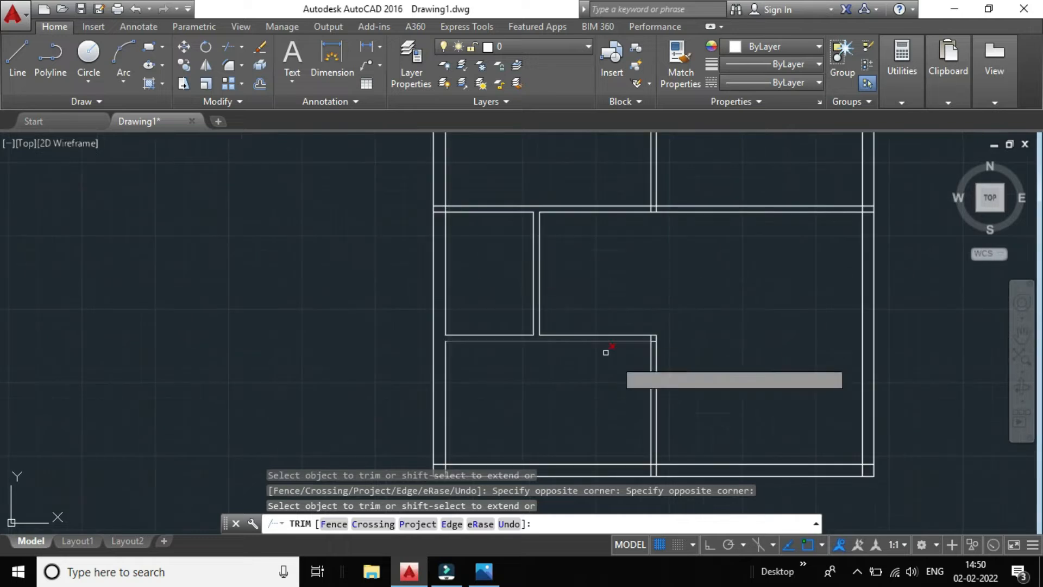
scroll(605, 352, "down", 5)
scroll(761, 403, "up", 4)
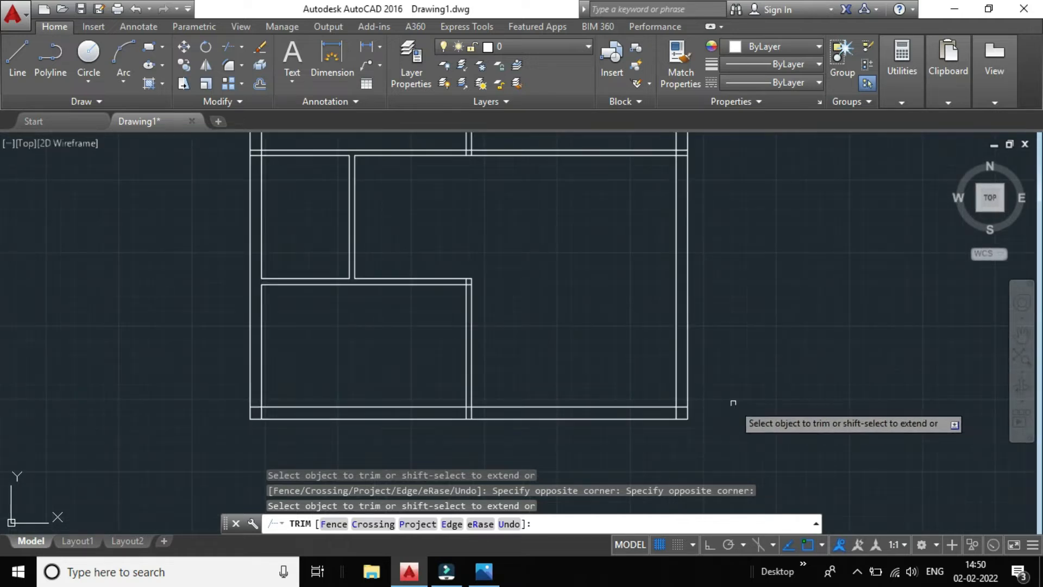
scroll(717, 412, "down", 2)
scroll(684, 331, "up", 3)
scroll(701, 282, "down", 3)
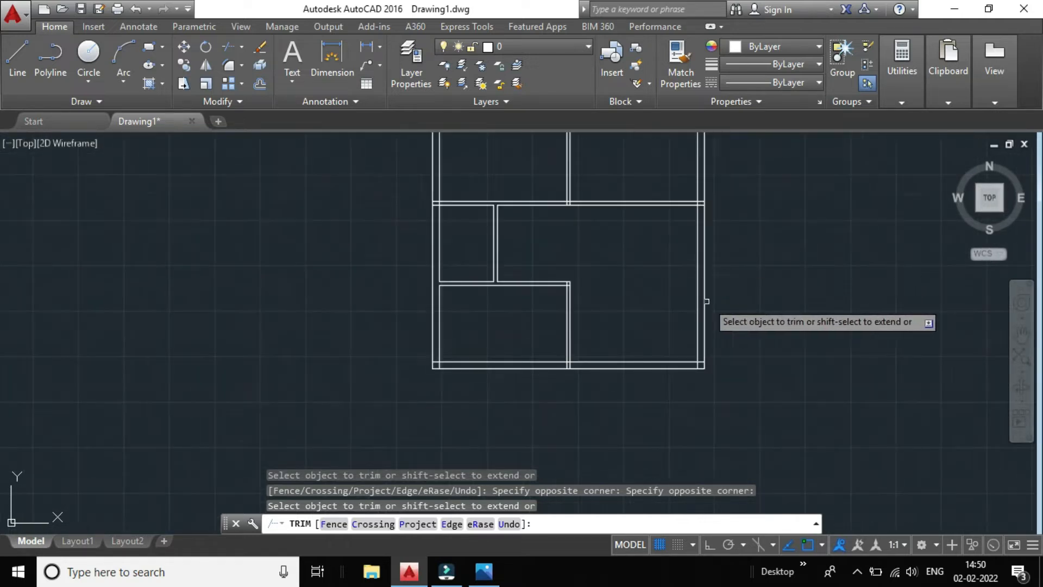
middle_click_drag(796, 354, 620, 392)
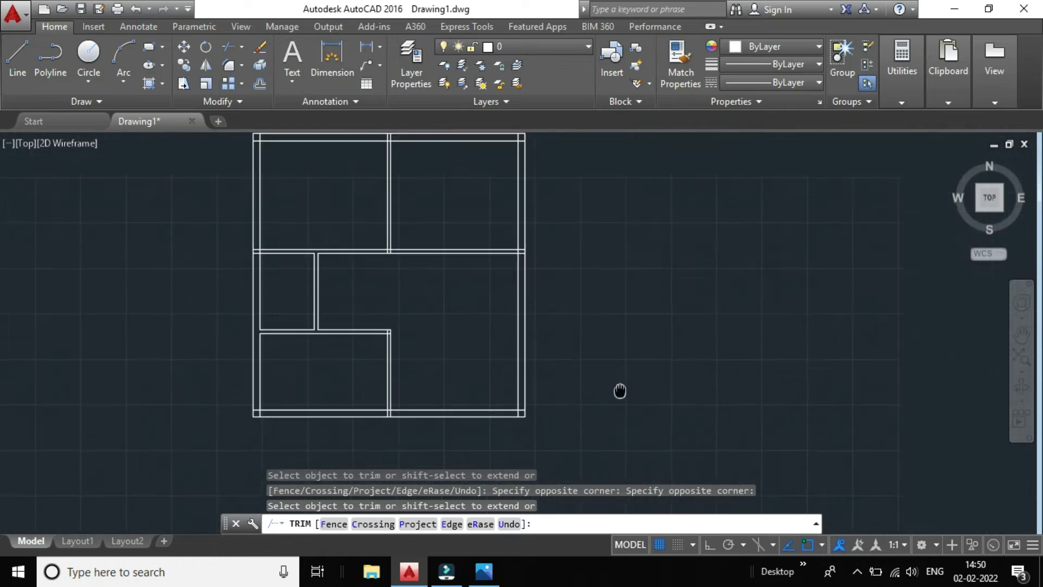
scroll(571, 239, "down", 2)
scroll(559, 271, "up", 2)
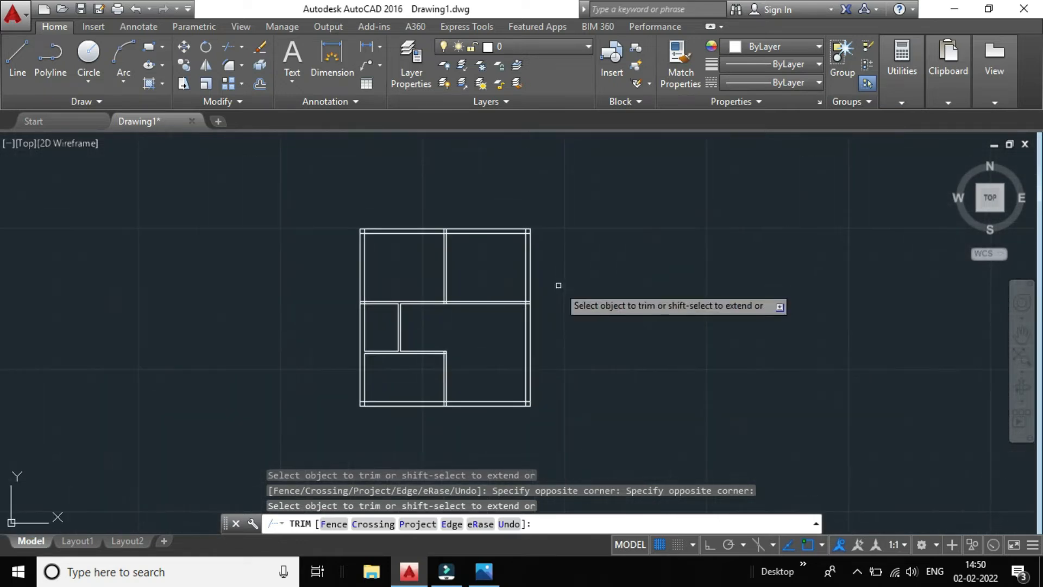
scroll(540, 275, "up", 4)
scroll(441, 334, "down", 4)
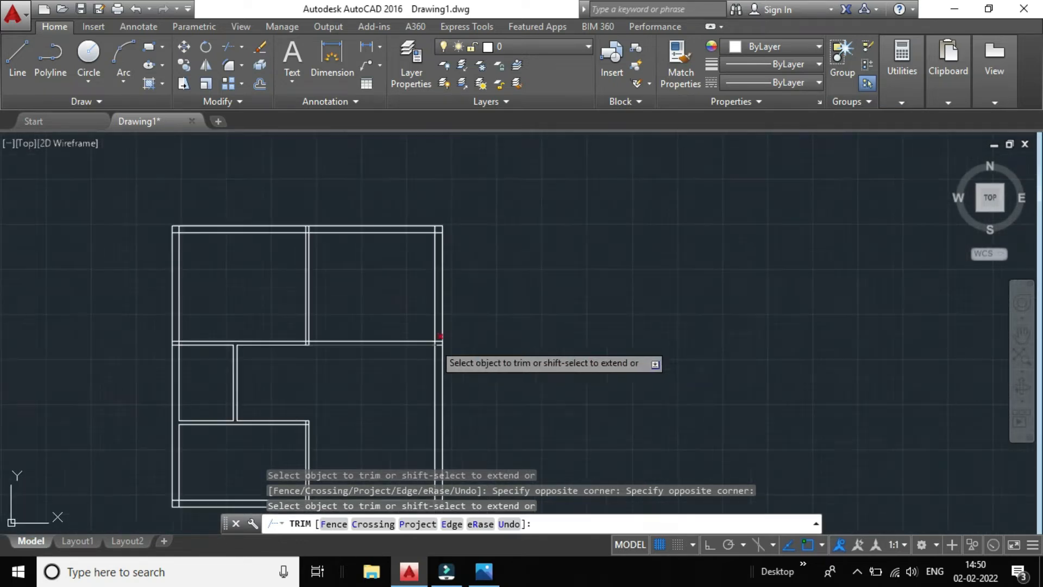
scroll(404, 323, "up", 2)
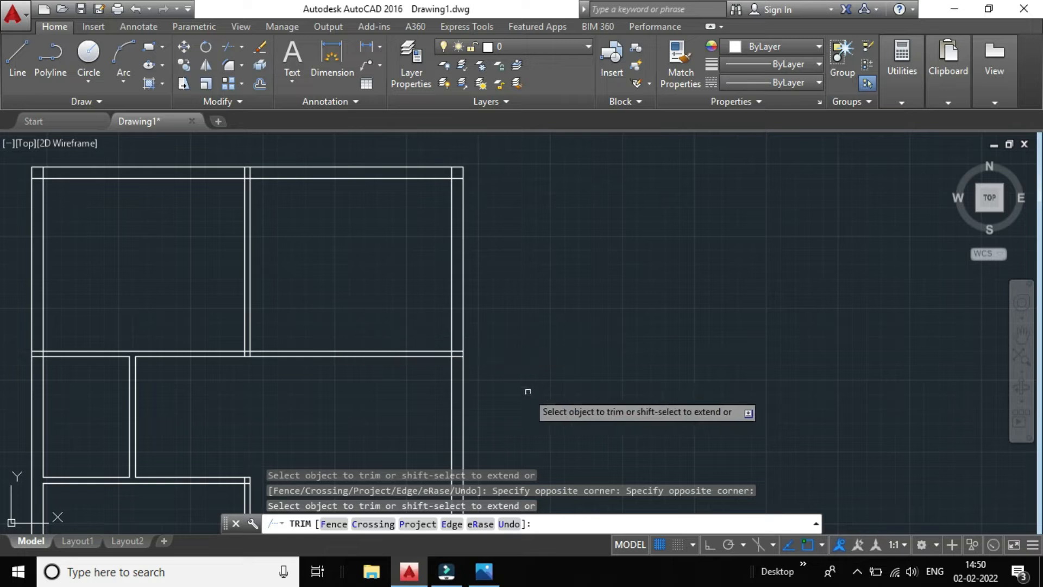
scroll(475, 359, "down", 2)
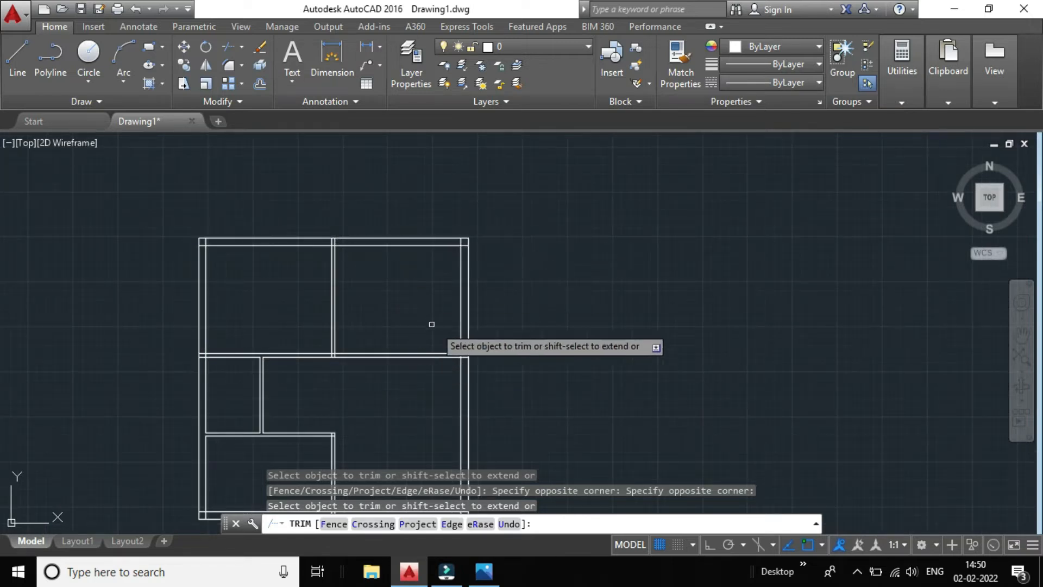
scroll(467, 361, "up", 2)
scroll(466, 360, "up", 2)
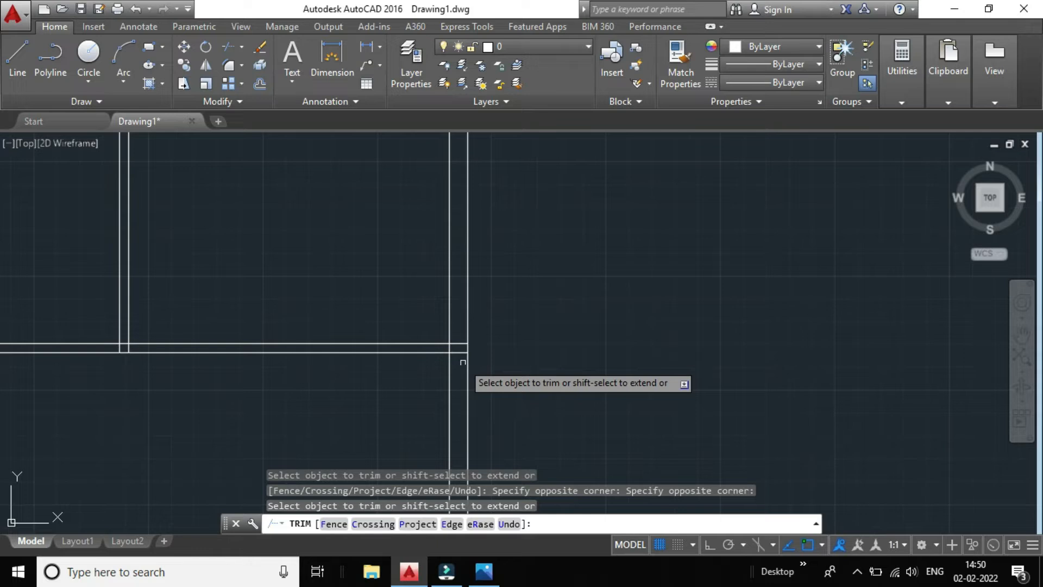
scroll(463, 362, "up", 2)
key("Escape")
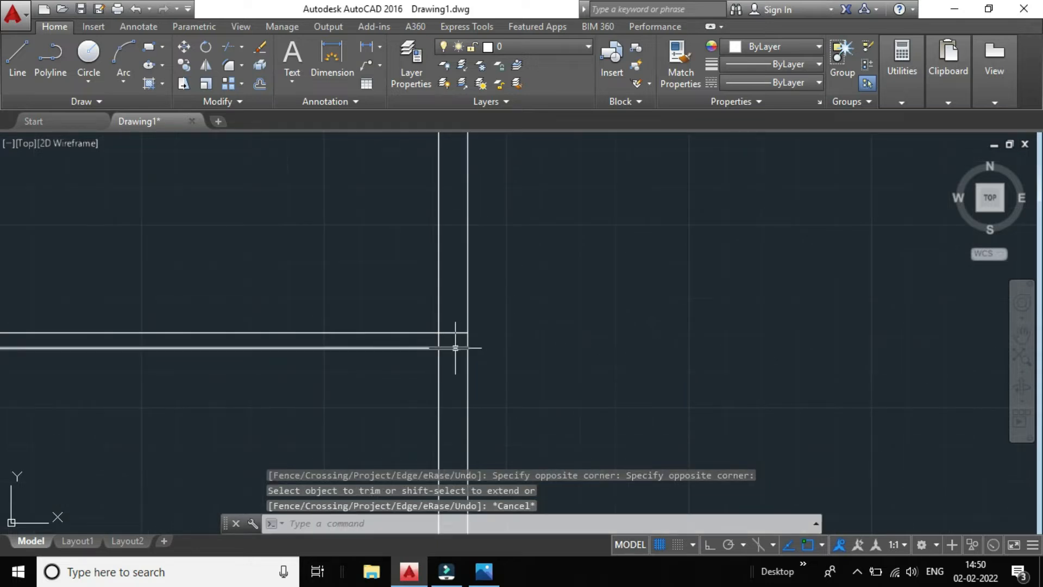
Examine the lower line segments of the upper horizontal wall from end to end, and the central partition's junction with the top outer wall.
scroll(517, 344, "down", 4)
scroll(472, 339, "up", 3)
scroll(472, 339, "up", 2)
scroll(499, 350, "up", 2)
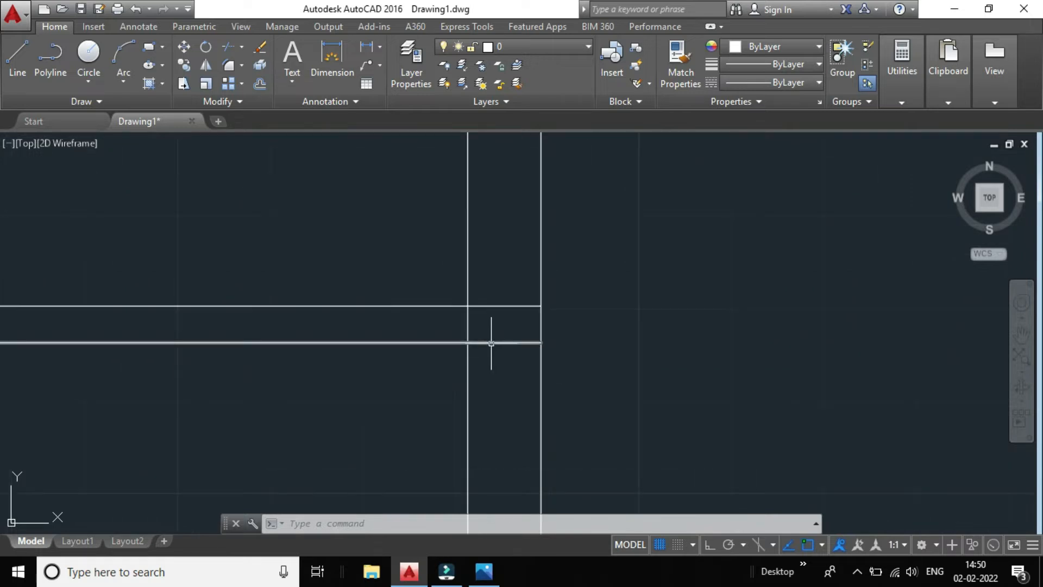
scroll(491, 344, "up", 2)
scroll(492, 343, "down", 3)
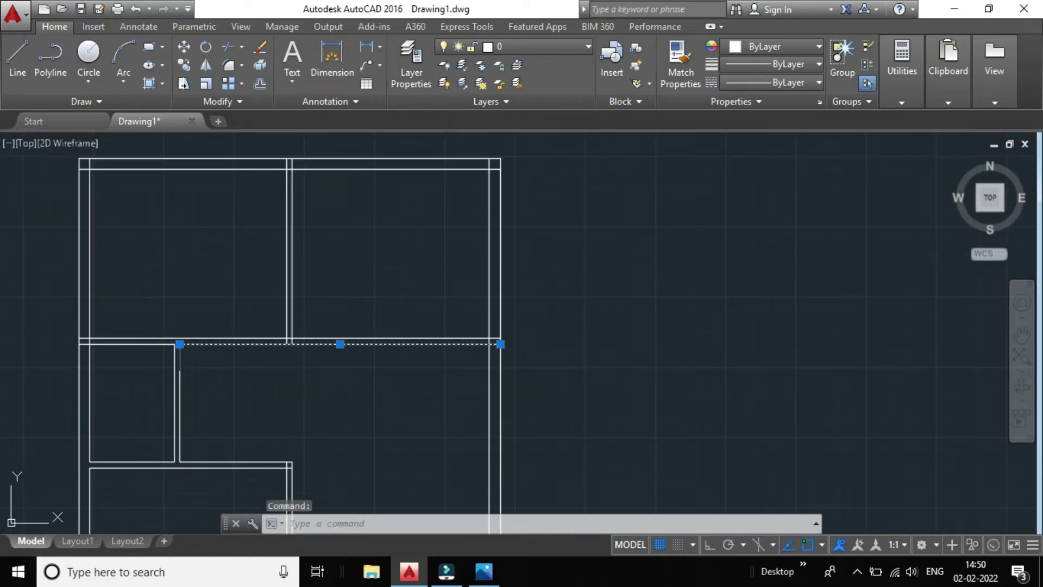
scroll(145, 349, "up", 2)
scroll(116, 348, "down", 2)
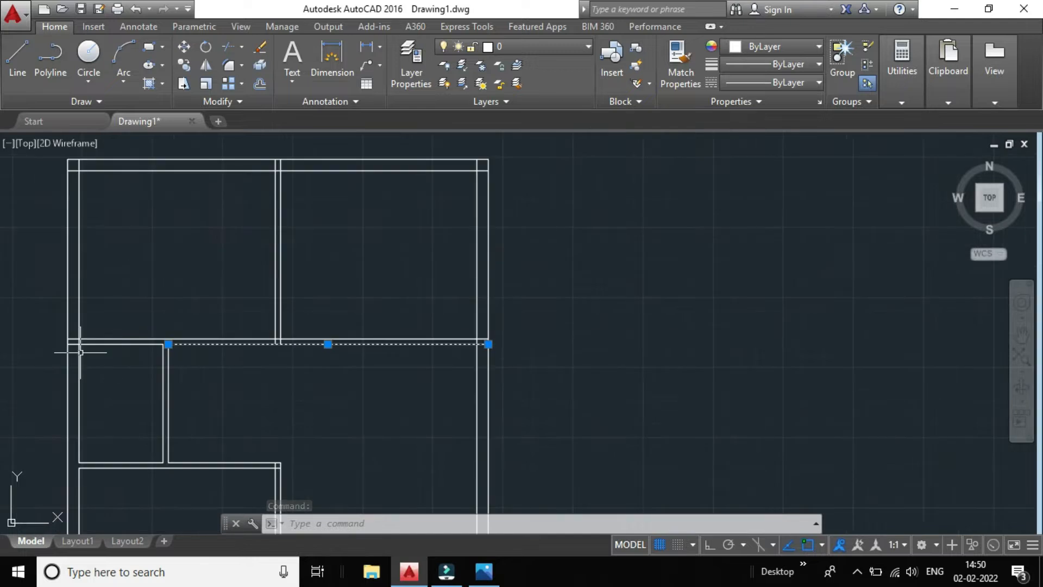
scroll(80, 352, "up", 2)
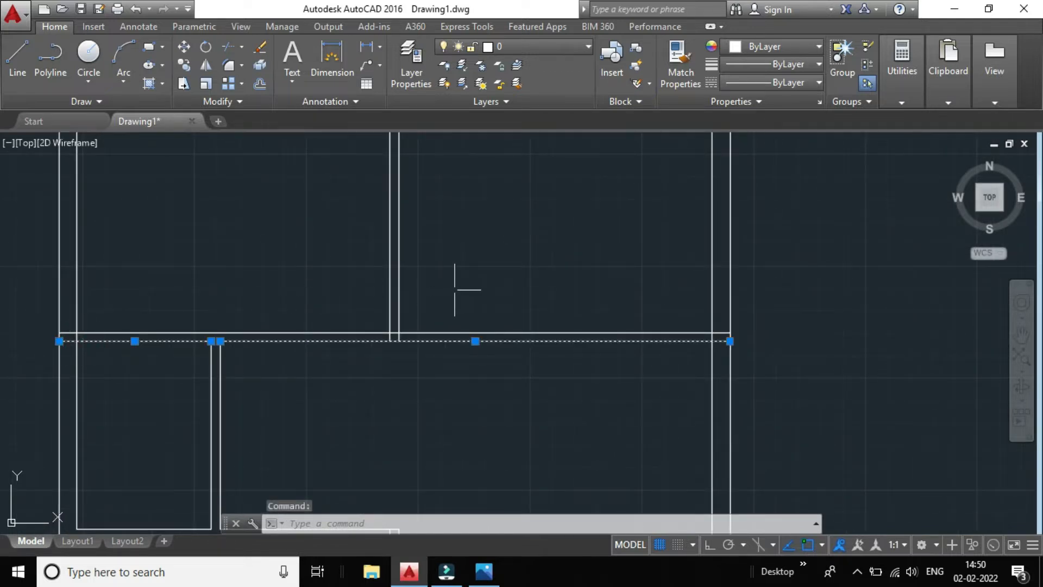
scroll(455, 290, "down", 4)
scroll(438, 194, "up", 6)
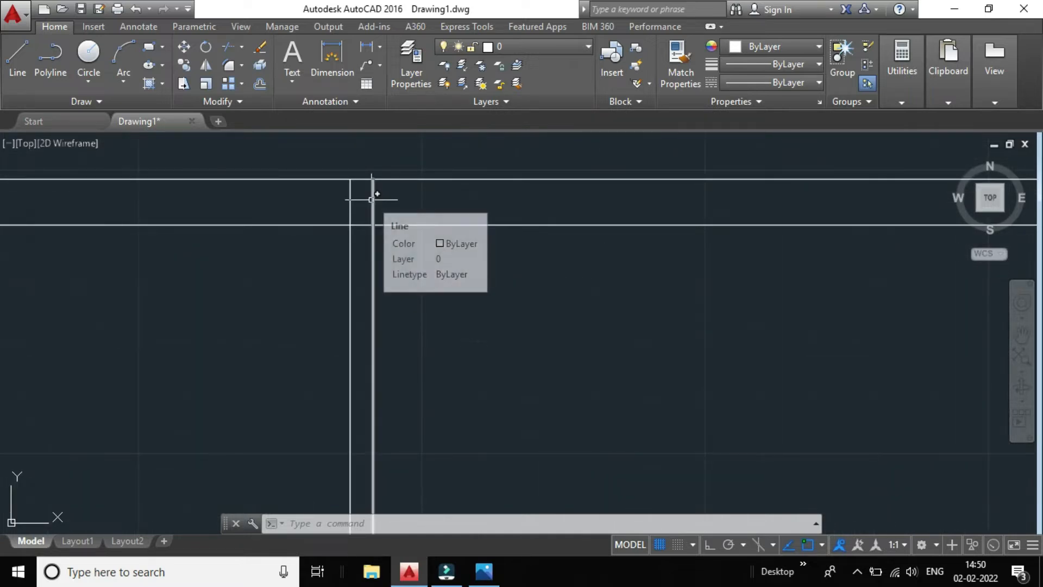
Try to explode the central partition's right line and the line segments of the upper horizontal wall.
left_click(371, 200)
scroll(439, 227, "down", 7)
scroll(438, 226, "down", 2)
scroll(441, 225, "up", 2)
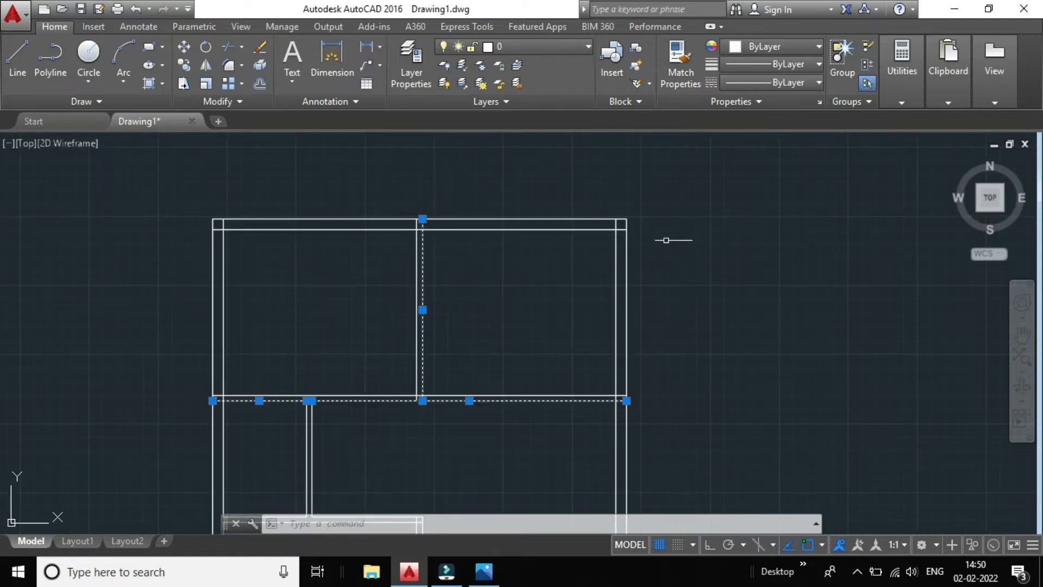
scroll(633, 220, "up", 6)
scroll(590, 217, "down", 6)
scroll(601, 214, "up", 6)
scroll(600, 221, "down", 6)
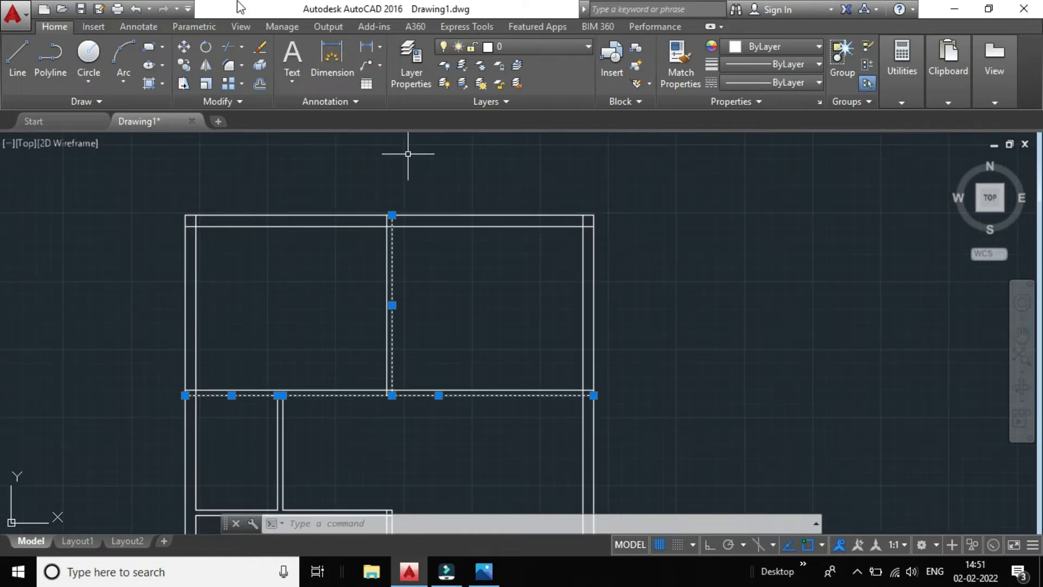
left_click(259, 63)
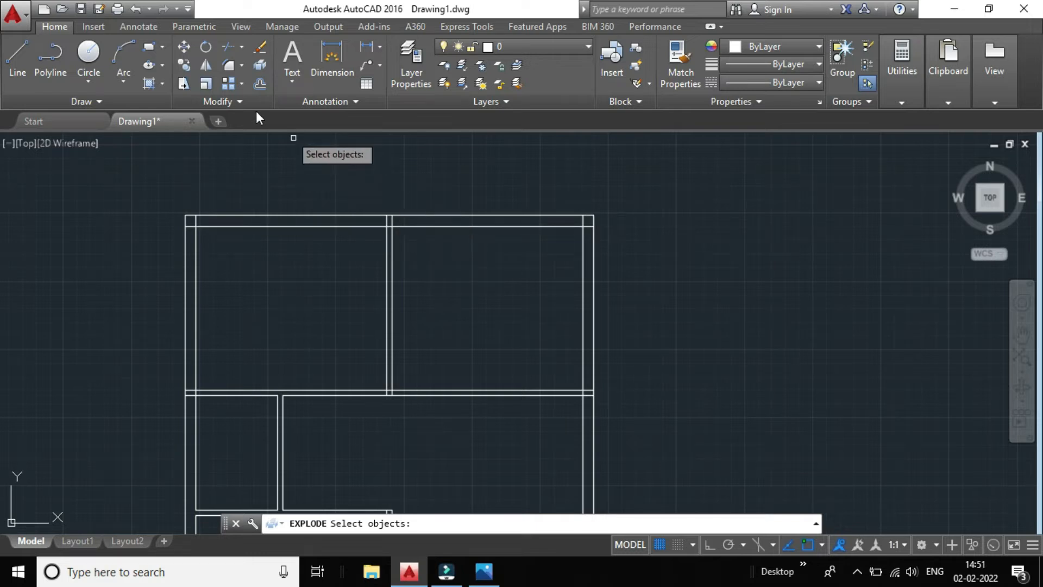
left_click(392, 238)
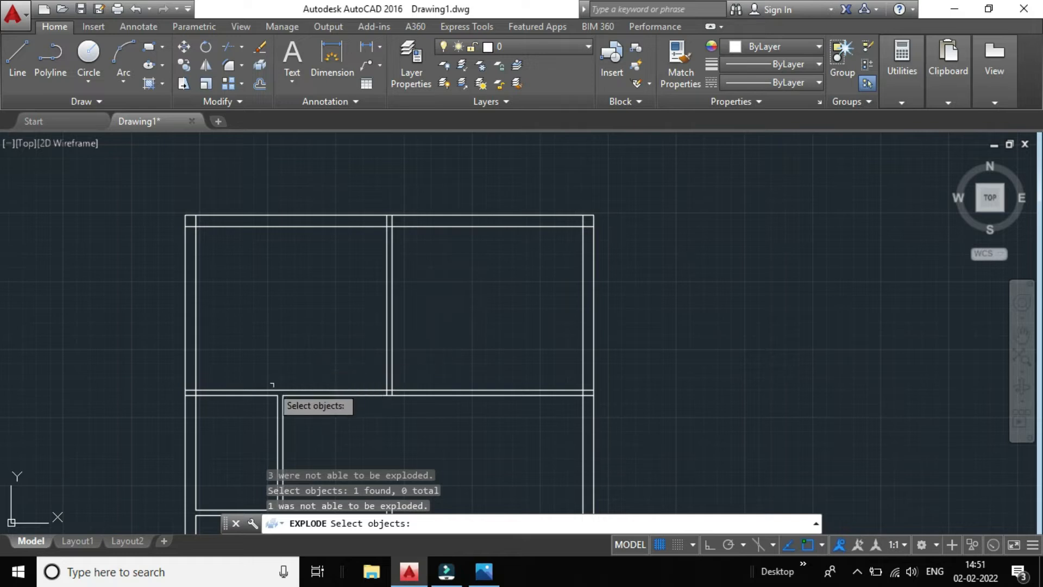
left_click(234, 390)
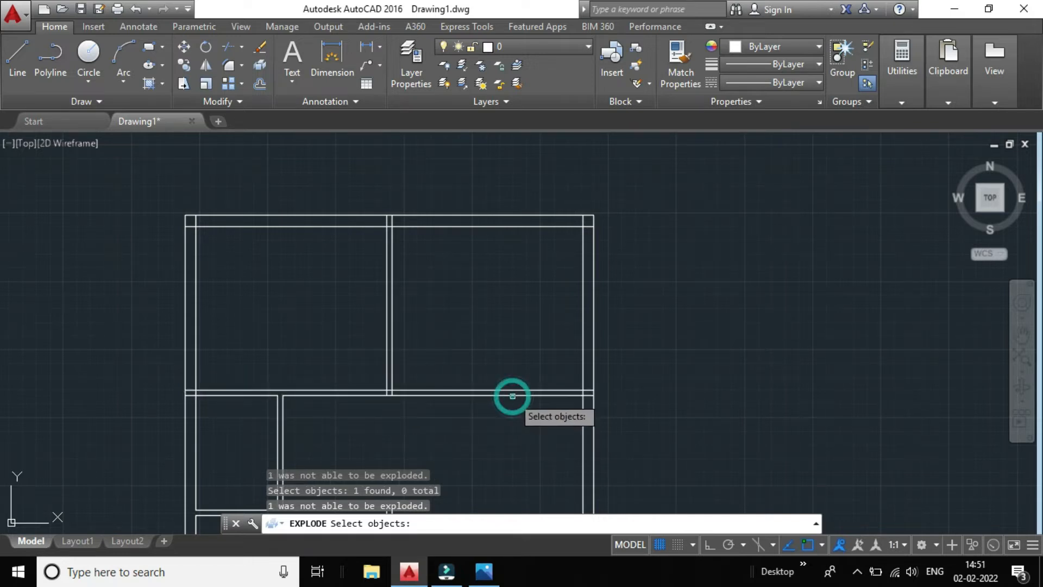
scroll(604, 406, "up", 3)
scroll(572, 377, "down", 1)
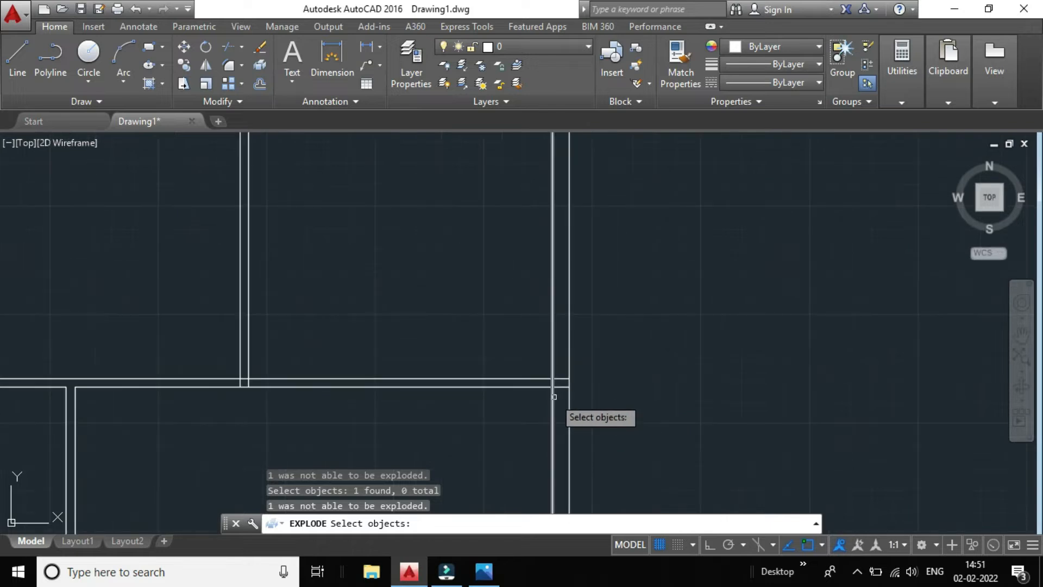
key("Return")
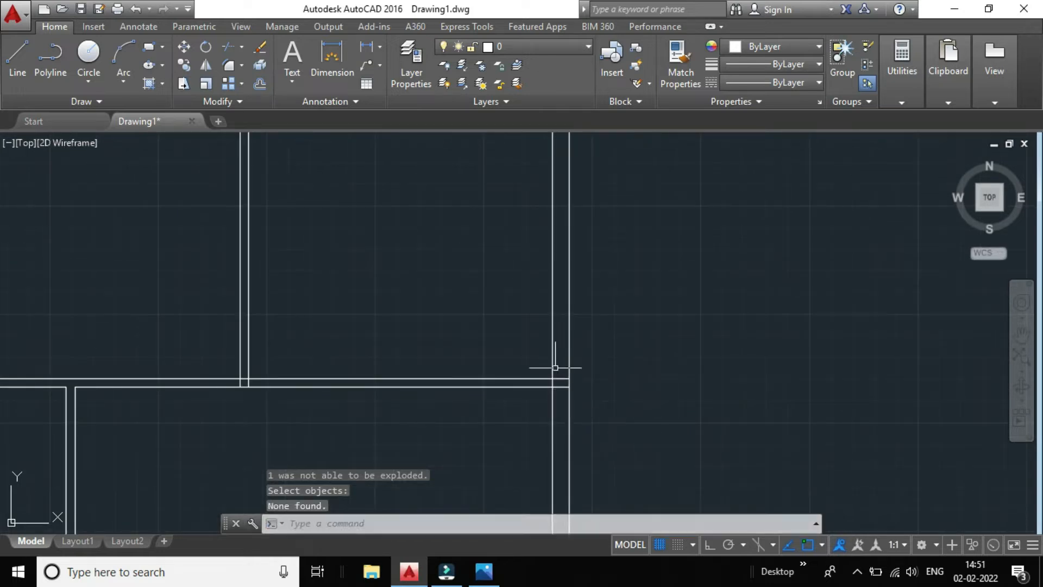
Trim the right end of the upper horizontal wall's lower line where it crosses the right outer wall, using all objects as cutting edges.
scroll(540, 375, "up", 4)
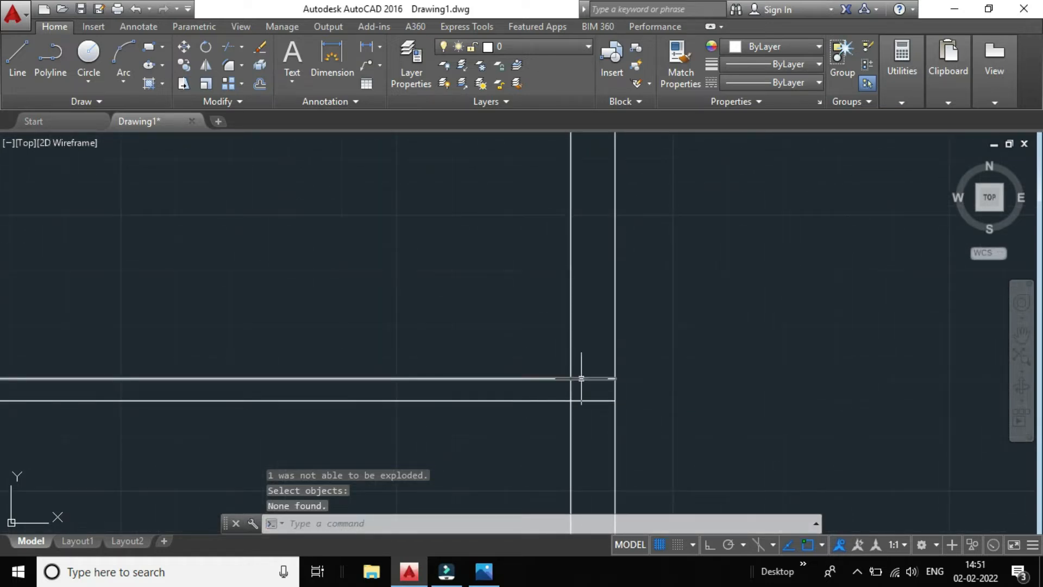
scroll(595, 401, "up", 4)
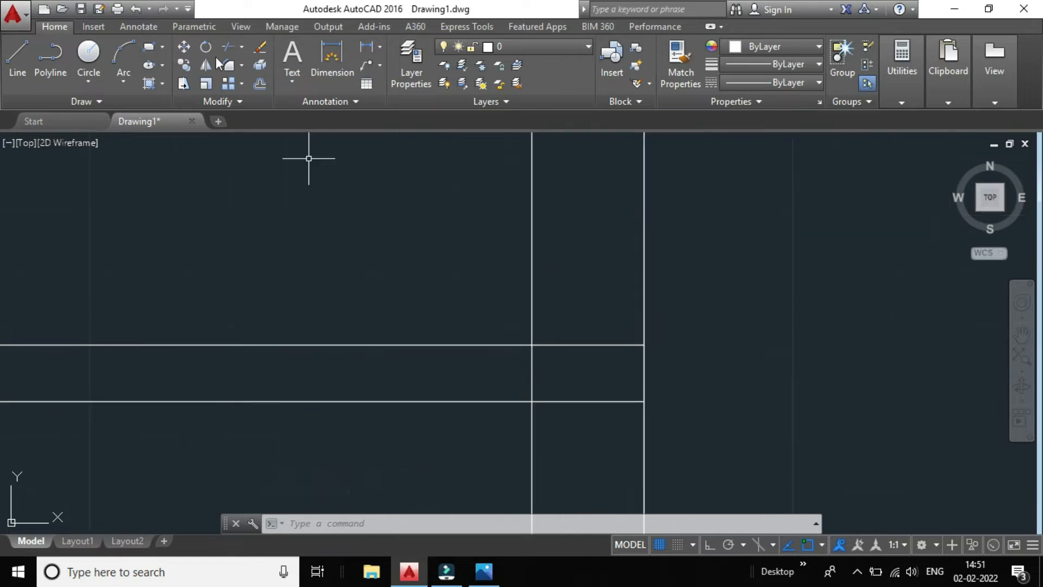
left_click(228, 47)
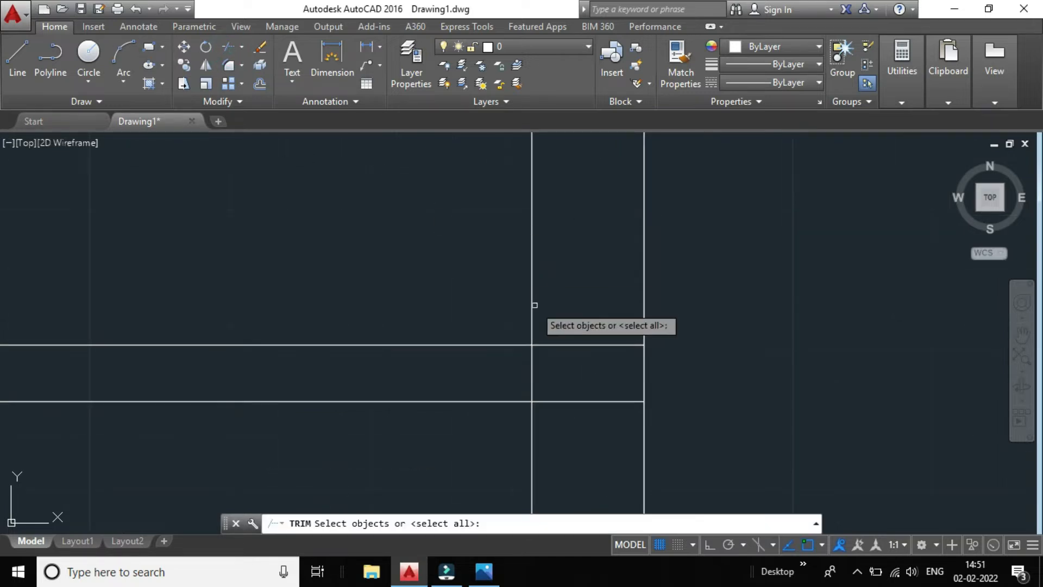
key("Return")
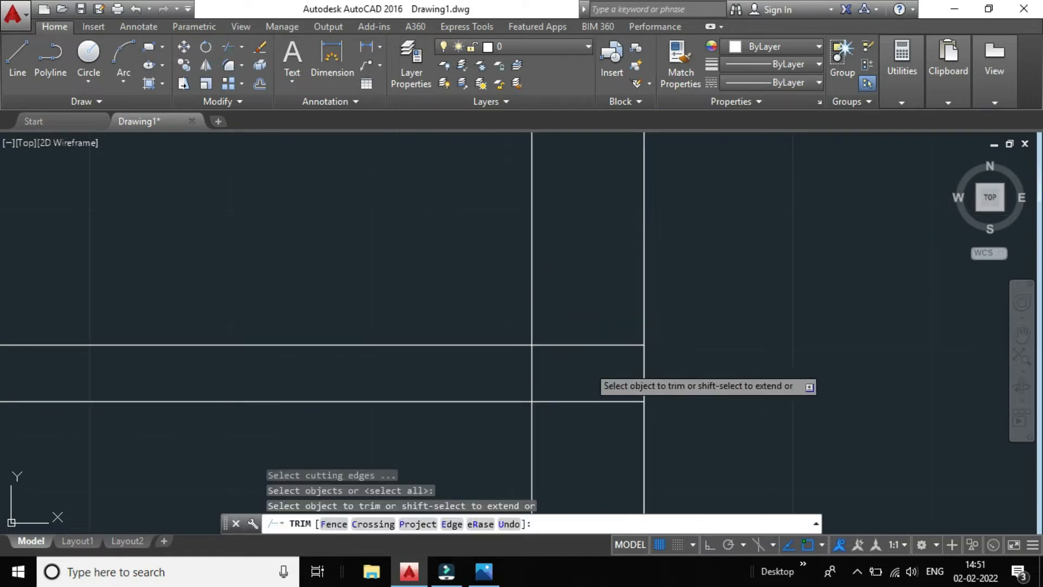
left_click(593, 403)
scroll(594, 403, "down", 5)
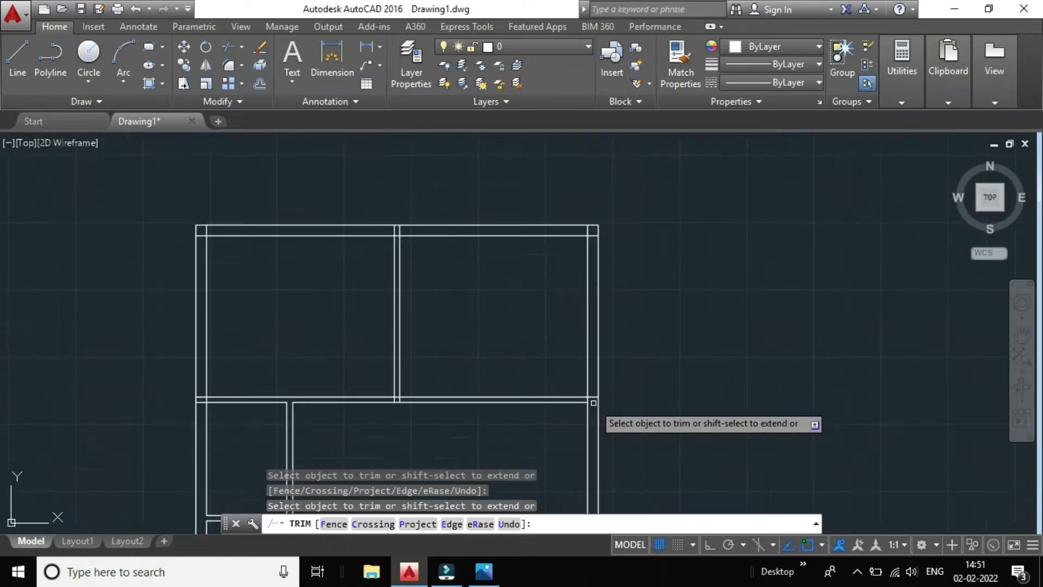
Trim the left end of the upper horizontal wall's lower line where it crosses the left outer wall.
scroll(485, 345, "down", 3)
scroll(353, 390, "up", 7)
scroll(353, 410, "down", 7)
scroll(351, 423, "up", 7)
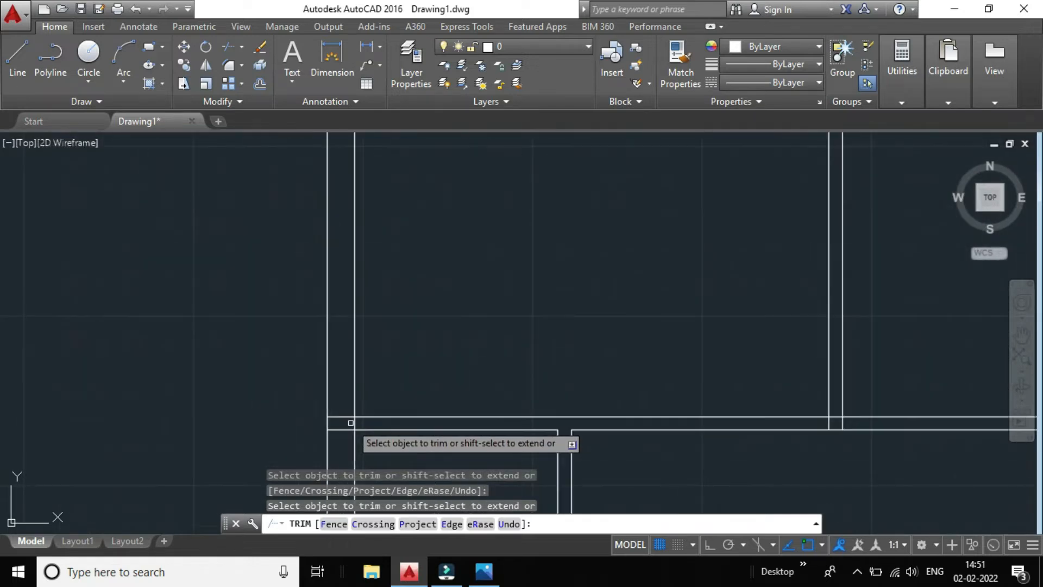
left_click(346, 425)
scroll(442, 401, "down", 5)
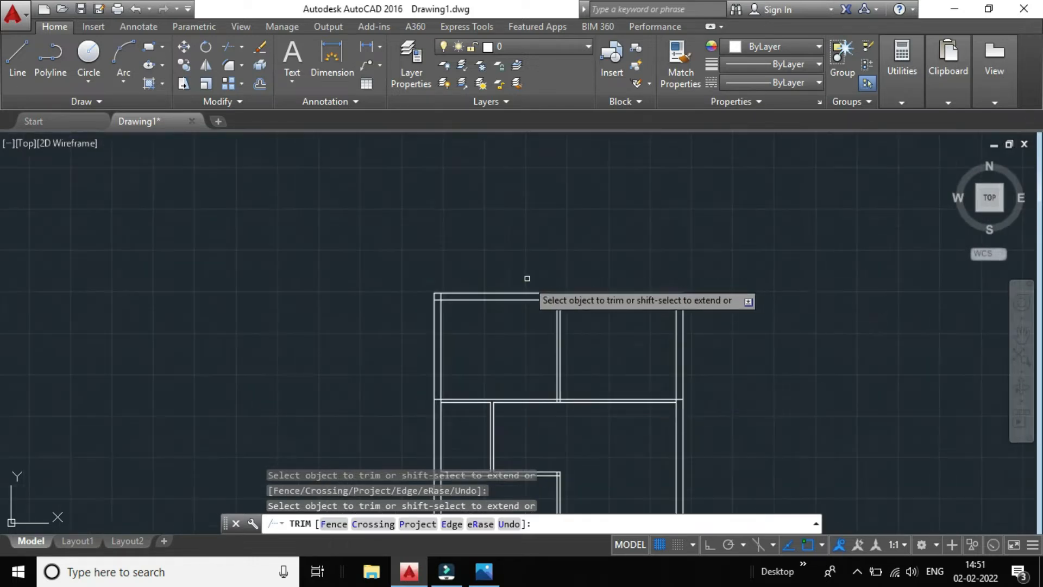
Trim the part of the central partition's right line that crosses the top outer wall, and exit the Trim command.
scroll(548, 293, "up", 8)
left_click(654, 332)
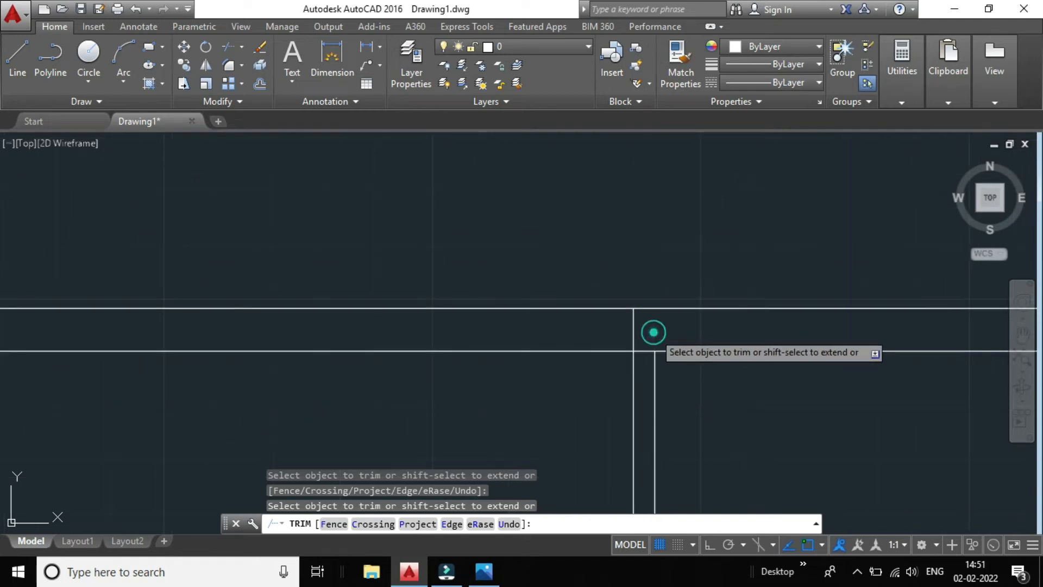
scroll(653, 332, "down", 2)
scroll(694, 368, "down", 4)
scroll(704, 385, "up", 5)
scroll(705, 386, "down", 5)
scroll(760, 438, "up", 6)
key("Escape")
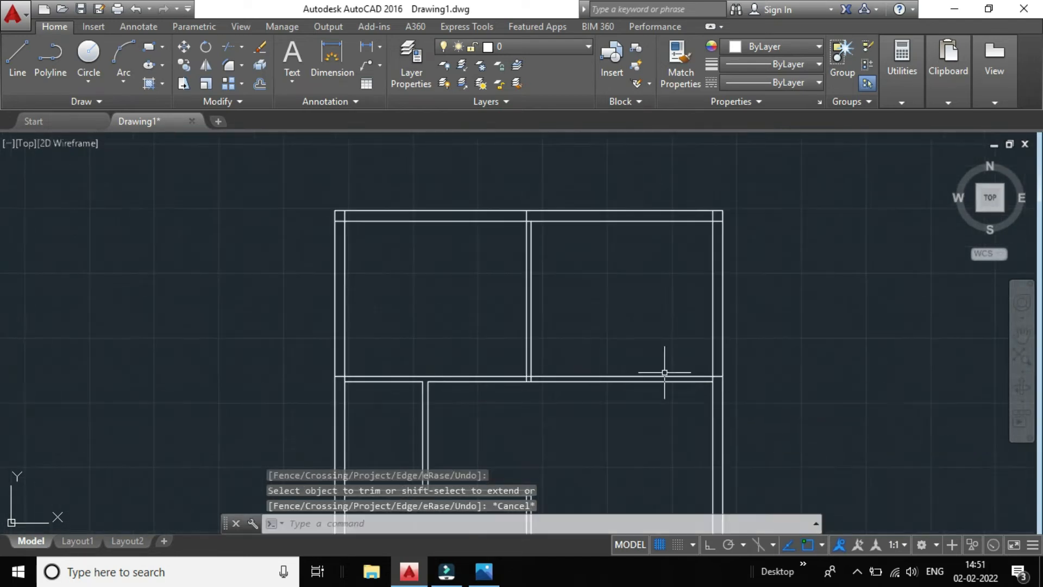
Try to explode the central partition's left line.
left_click(527, 237)
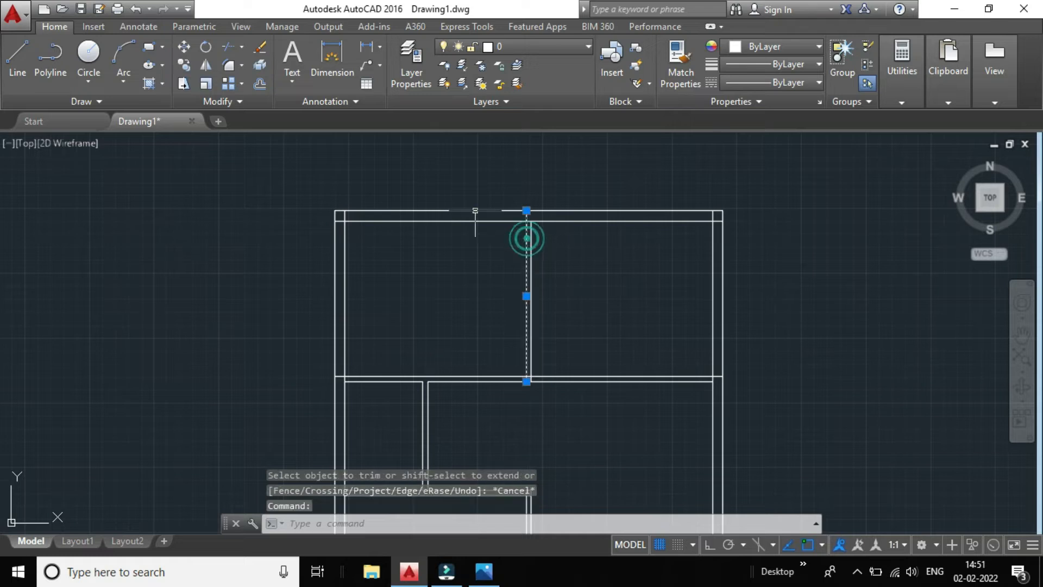
left_click(255, 65)
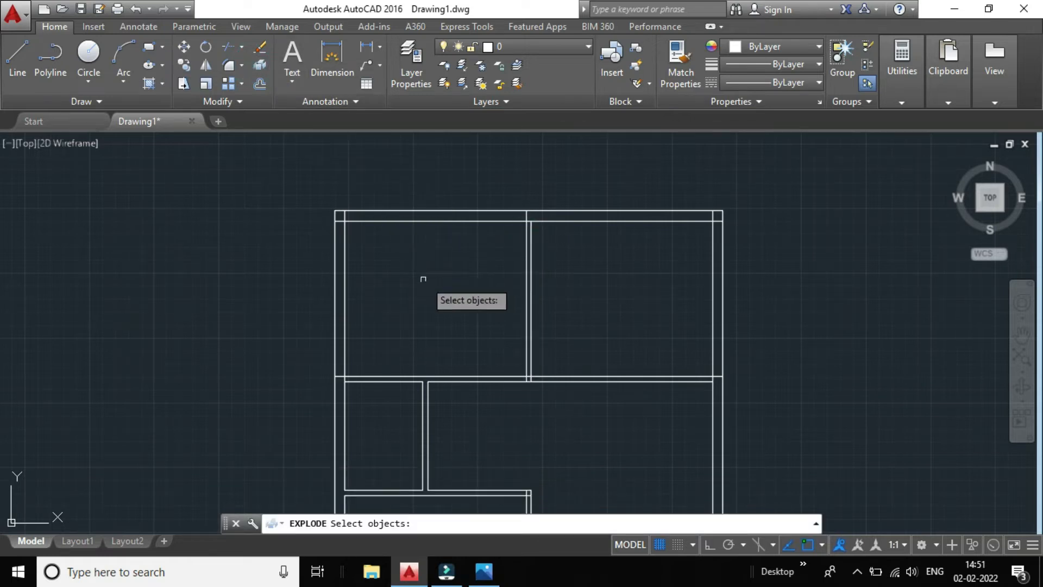
left_click(526, 256)
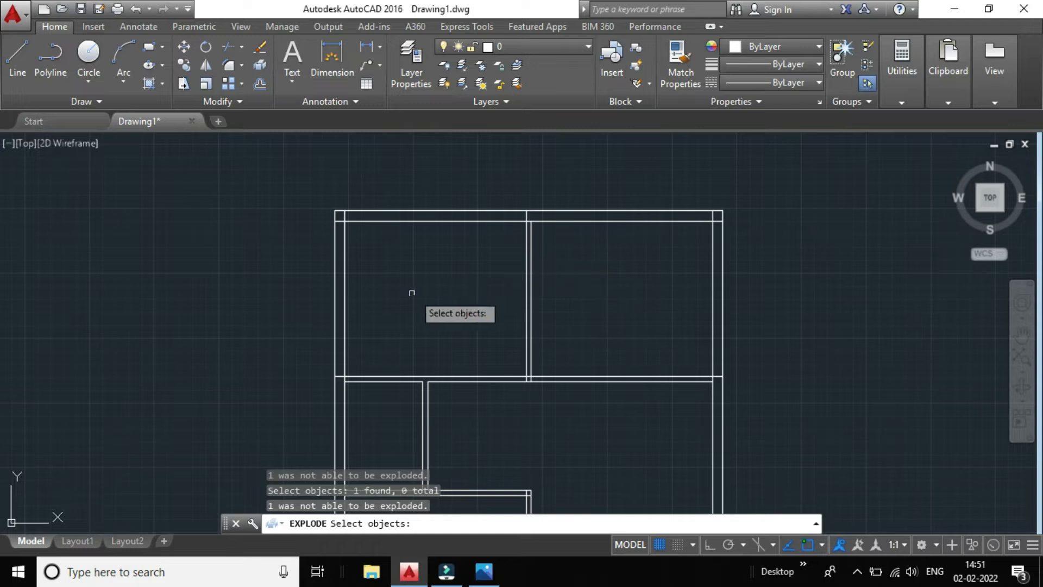
key("Escape")
scroll(543, 217, "up", 5)
scroll(545, 174, "down", 5)
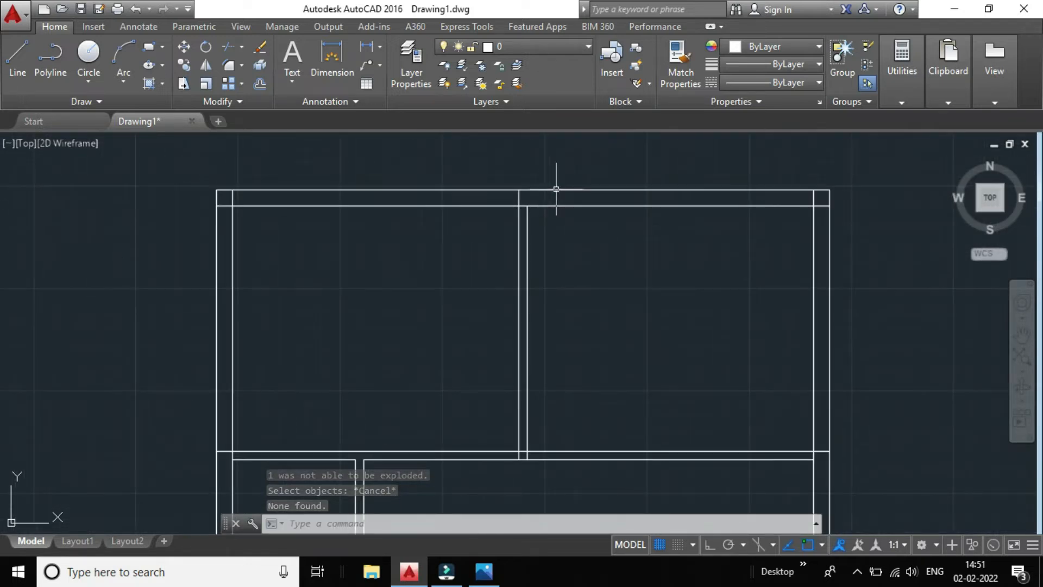
scroll(556, 189, "up", 4)
scroll(375, 180, "down", 4)
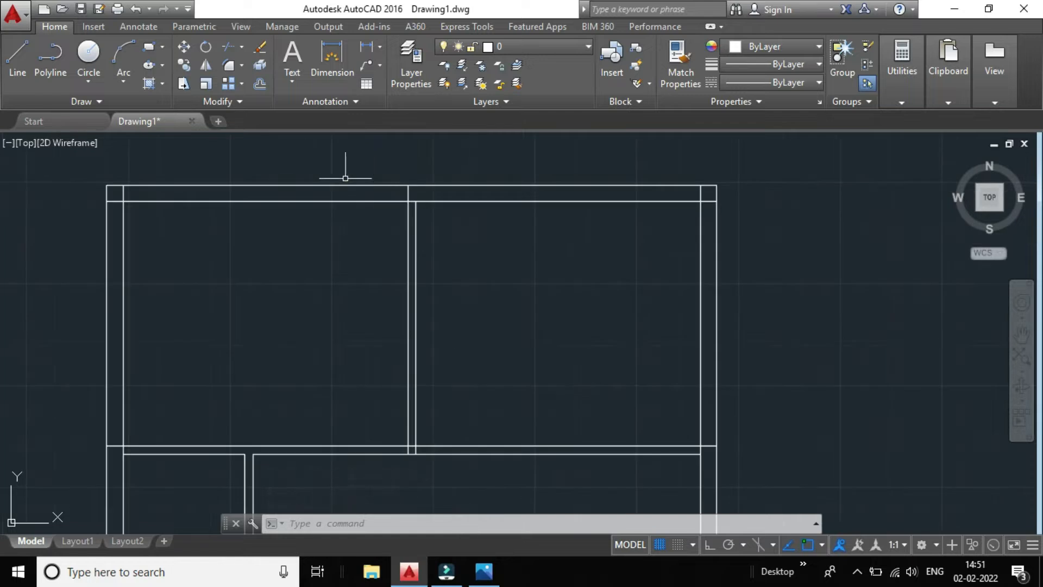
left_click(22, 48)
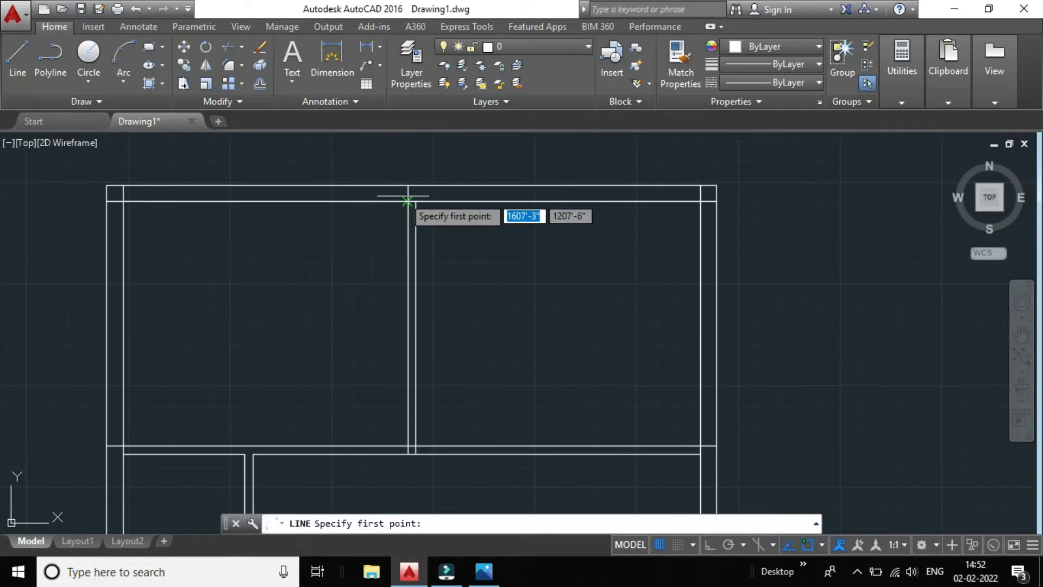
key("Escape")
Measure the right outer wall's thickness at its upper corner with a linear dimension, without placing the dimension.
scroll(442, 198, "up", 2)
scroll(443, 198, "down", 2)
scroll(713, 198, "up", 4)
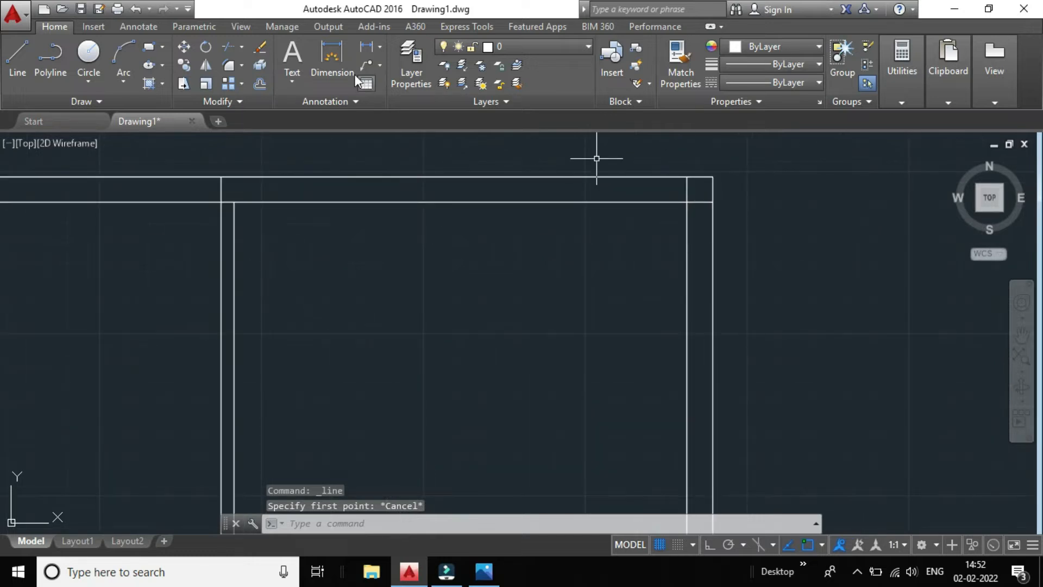
left_click(367, 47)
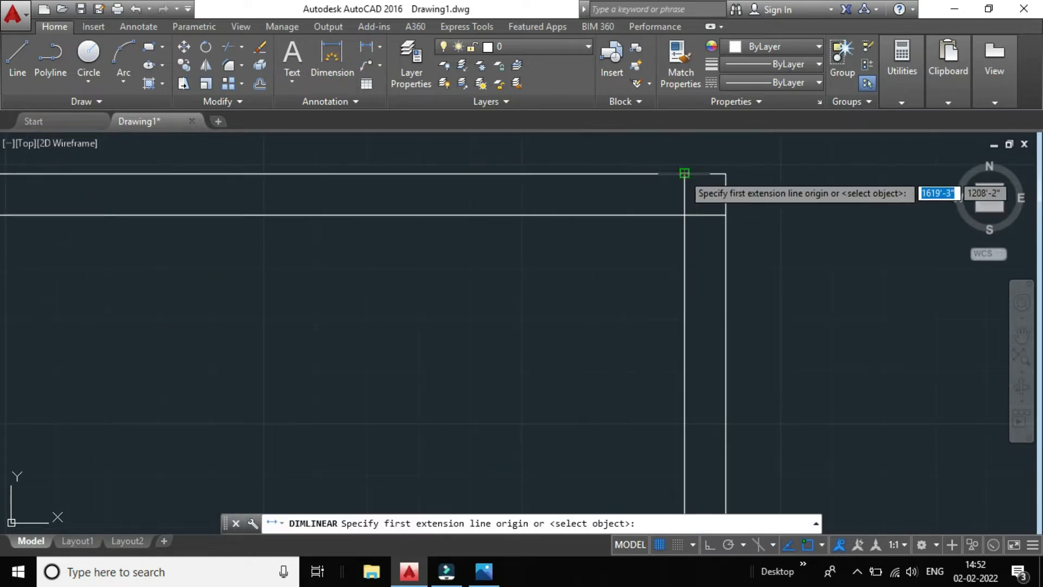
left_click(685, 173)
scroll(720, 173, "down", 3)
left_click(723, 173)
scroll(726, 163, "up", 2)
scroll(725, 166, "down", 2)
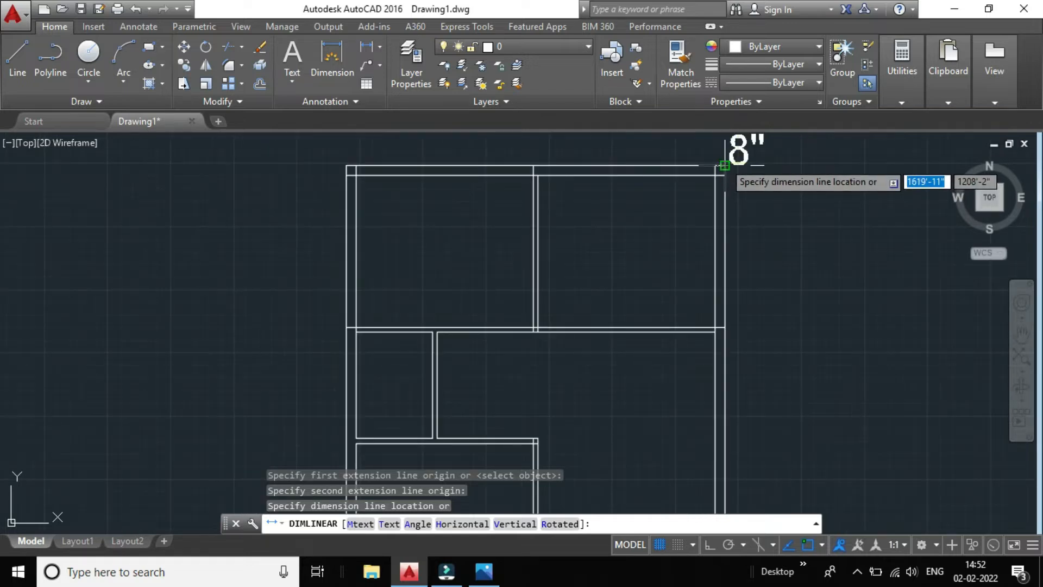
scroll(725, 166, "up", 2)
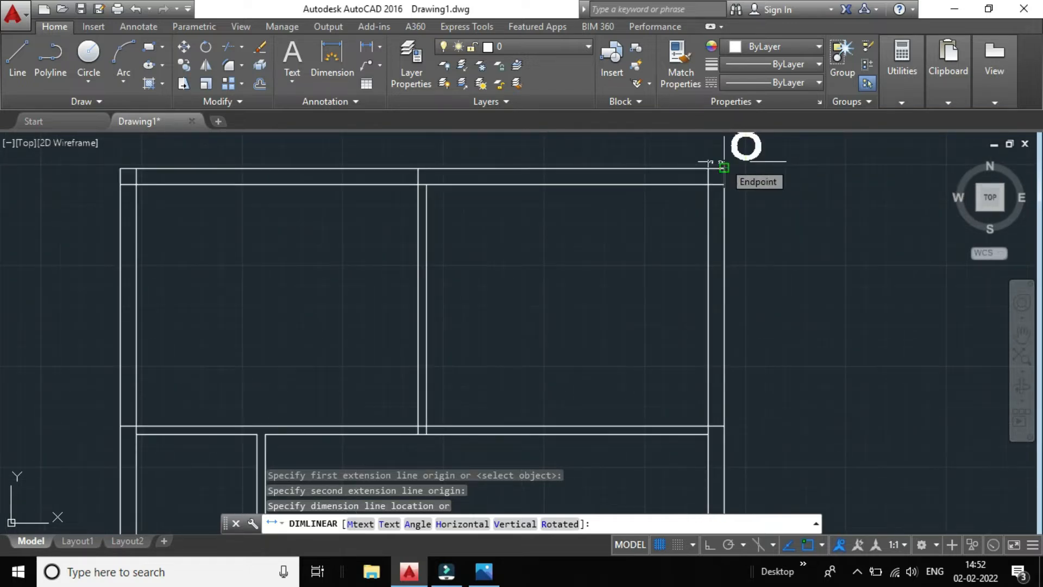
key("Escape")
scroll(722, 163, "down", 2)
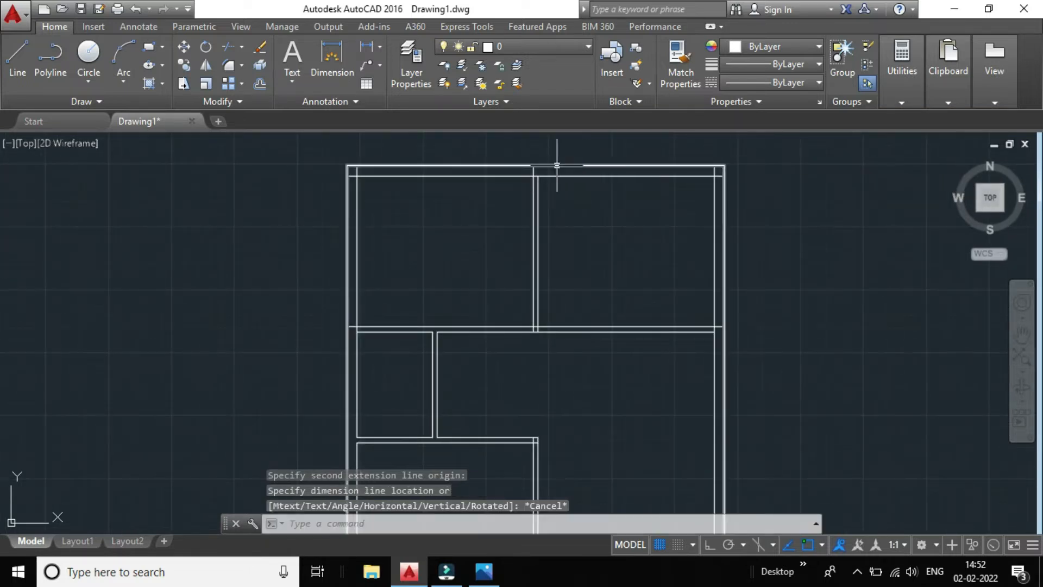
Offset the central partition's left line 8" to the right.
scroll(532, 164, "up", 4)
scroll(532, 164, "up", 2)
scroll(436, 187, "up", 1)
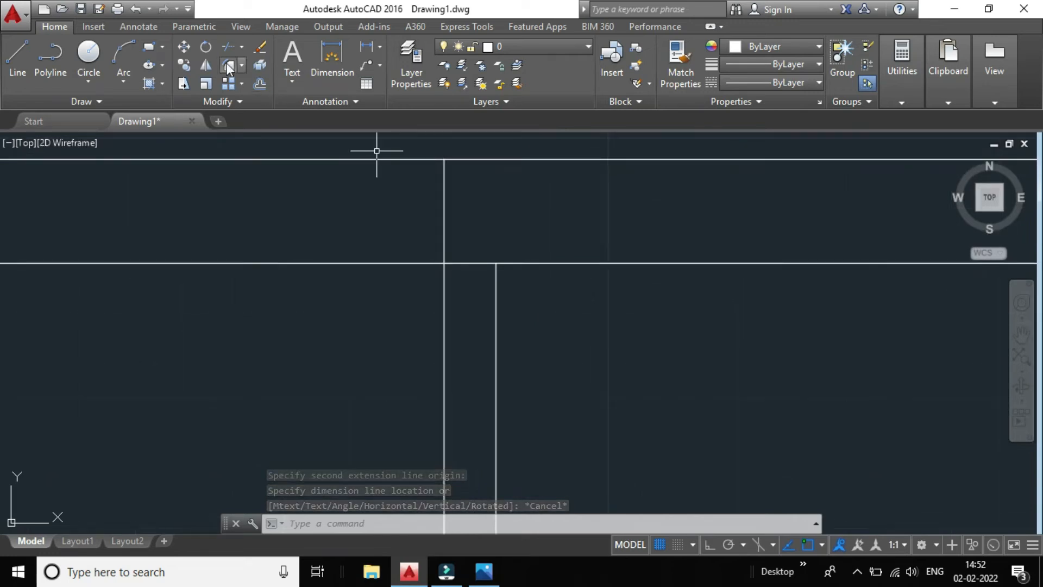
left_click(260, 85)
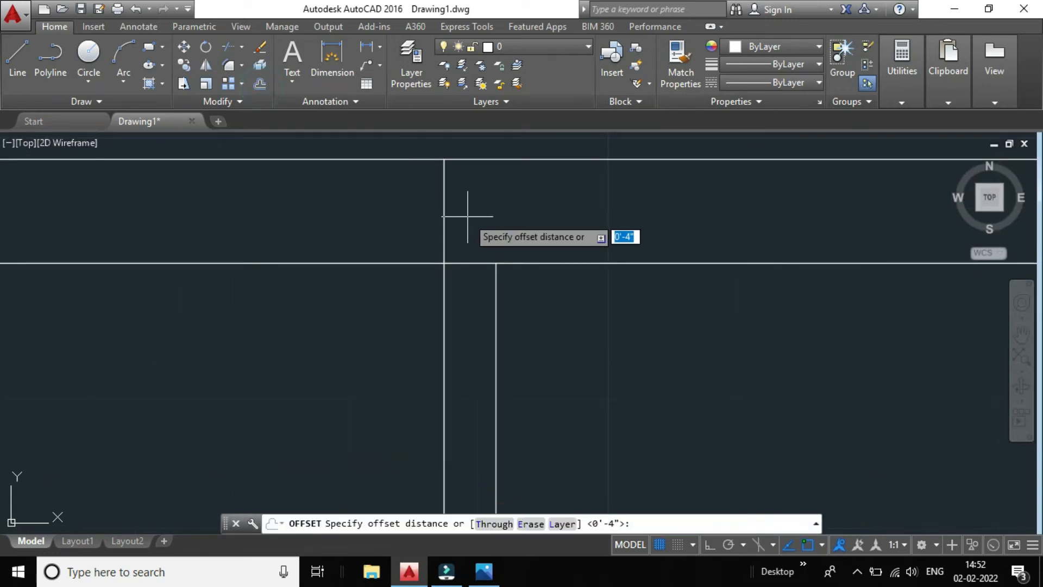
type("8\"")
key("Return")
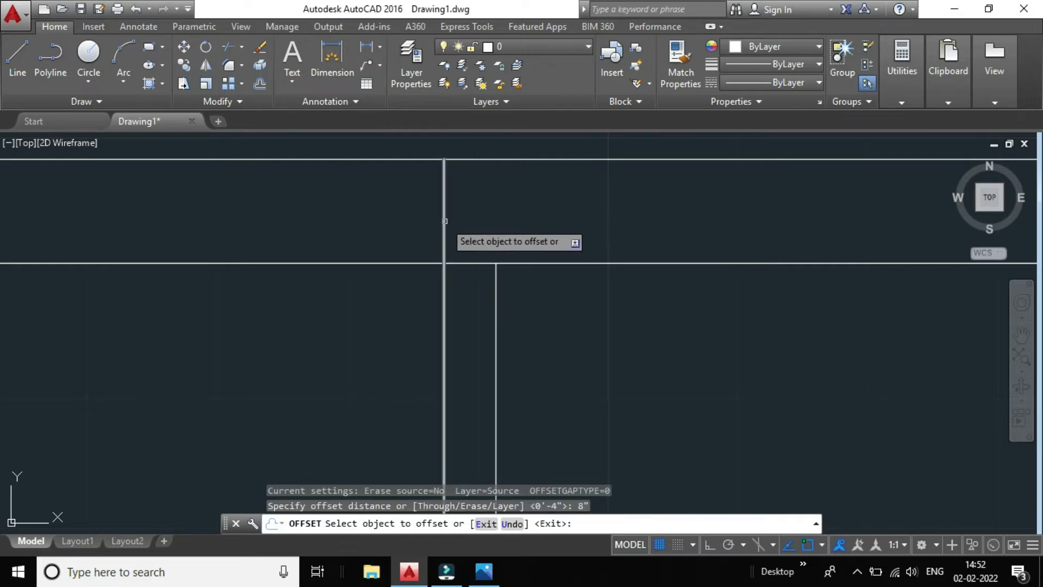
left_click(444, 222)
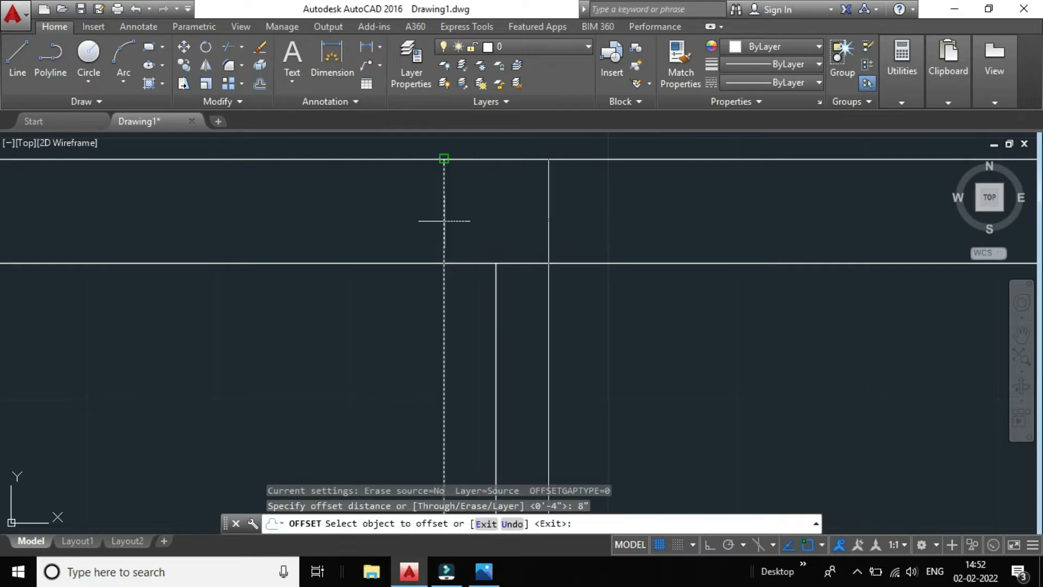
left_click(525, 224)
scroll(522, 223, "down", 4)
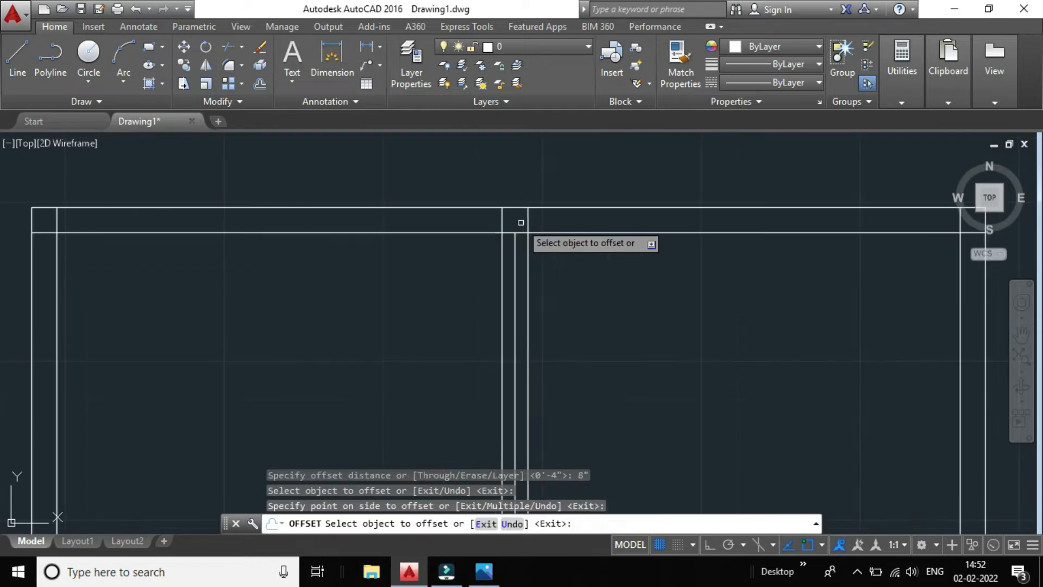
Offset the upper horizontal wall's upper line 8" downward.
scroll(562, 295, "up", 5)
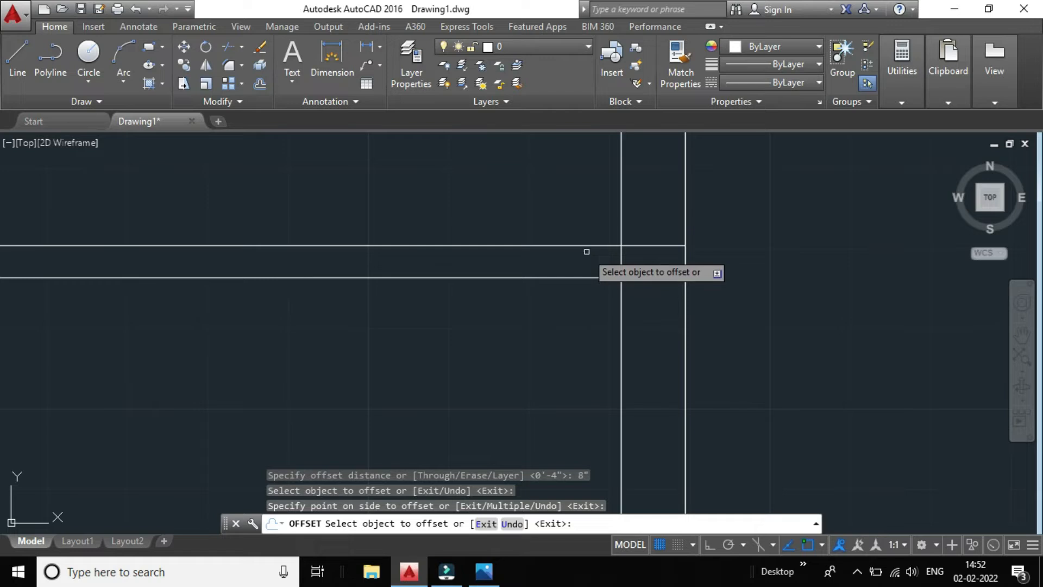
left_click(585, 245)
left_click(585, 323)
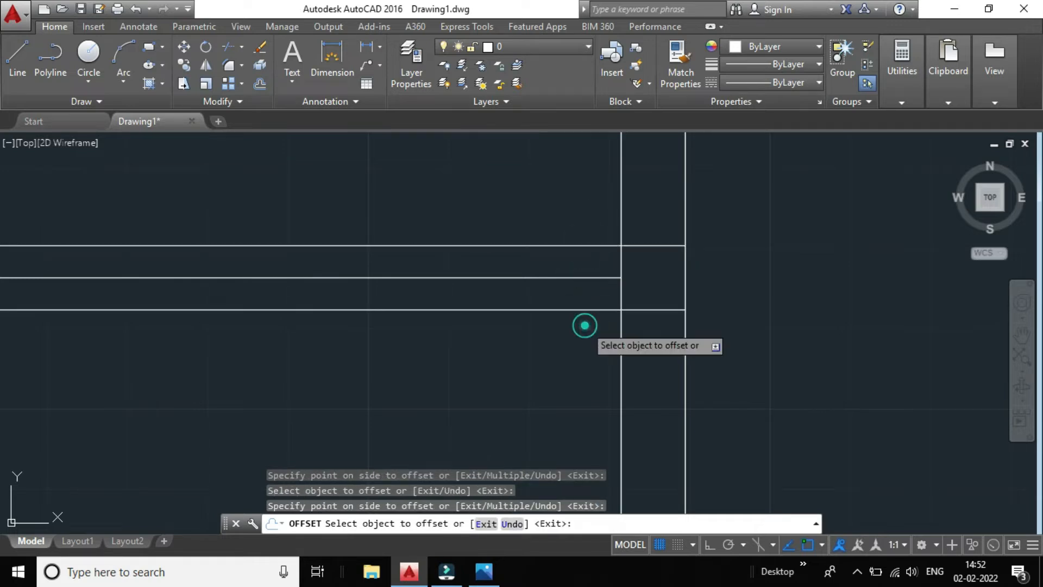
scroll(584, 324, "down", 5)
scroll(179, 339, "up", 5)
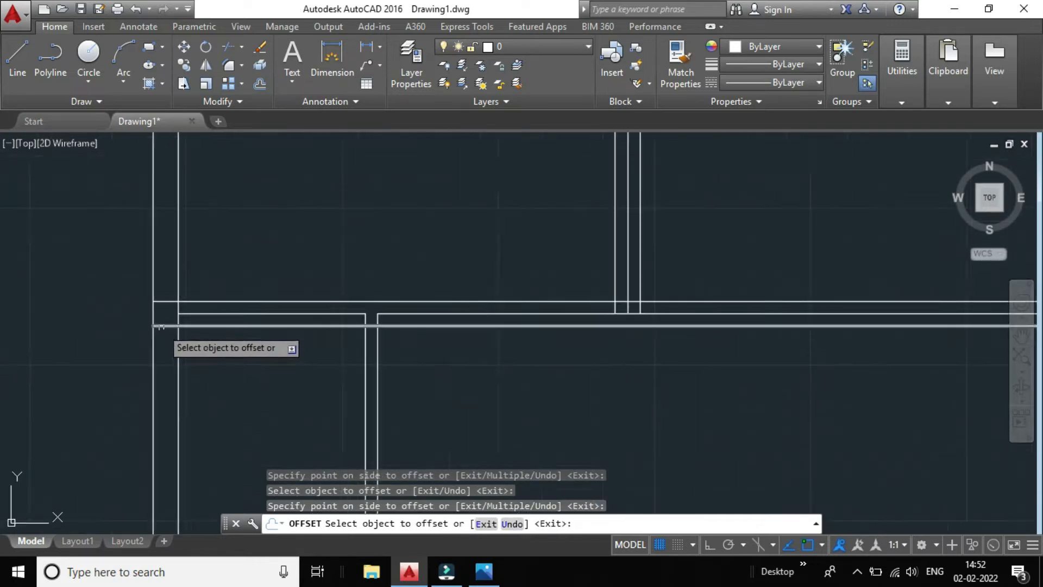
Try to explode the offset line below the upper horizontal wall.
scroll(182, 333, "down", 3)
scroll(453, 317, "down", 4)
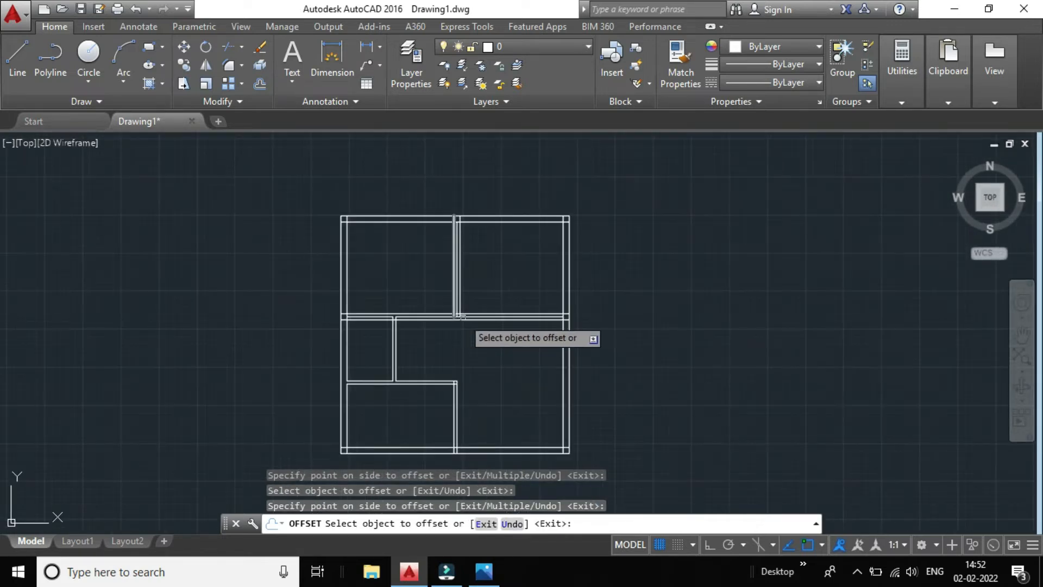
scroll(487, 298, "up", 4)
key("Escape")
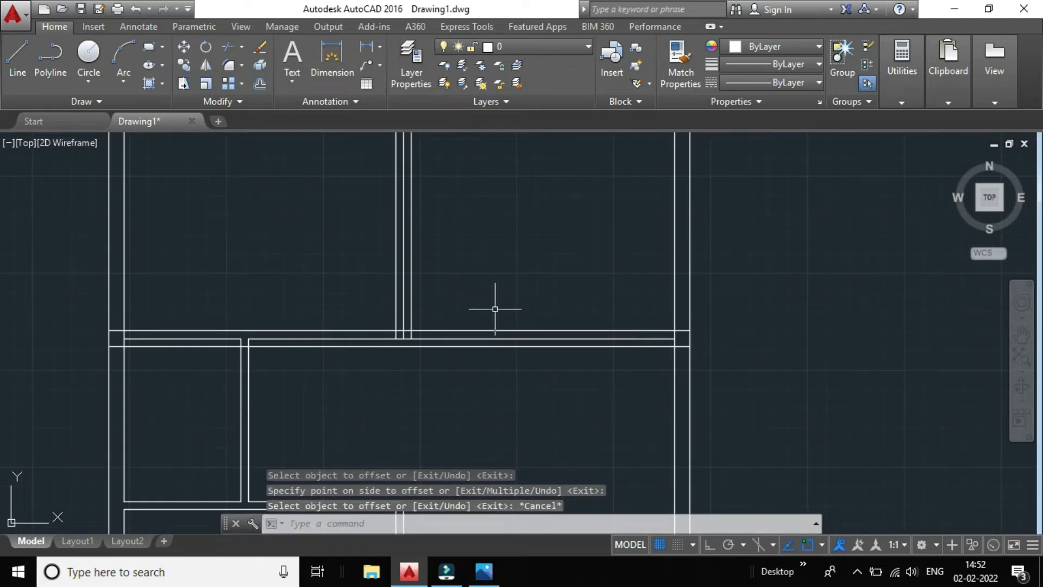
scroll(147, 363, "up", 4)
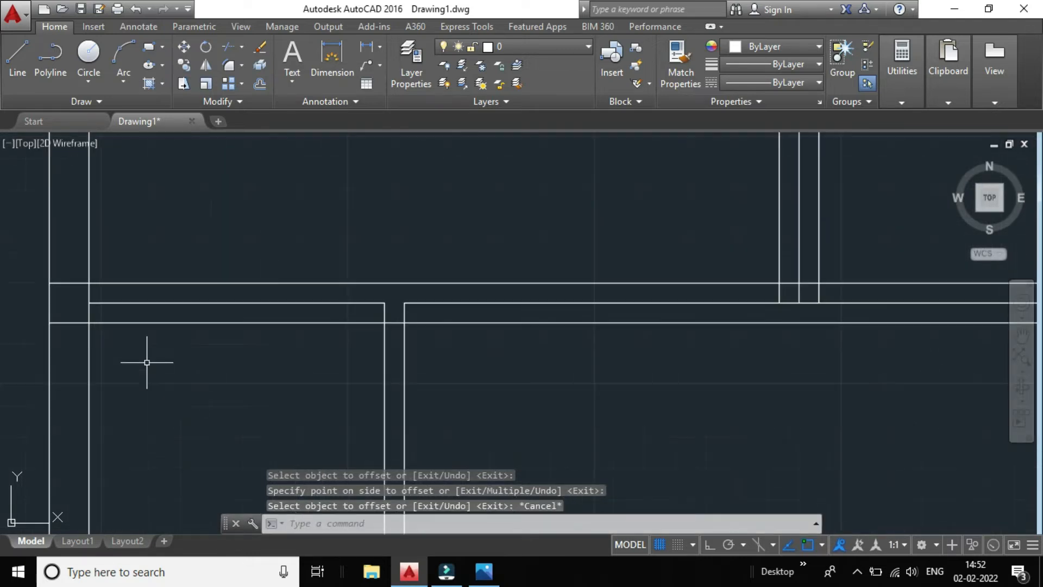
left_click(148, 322)
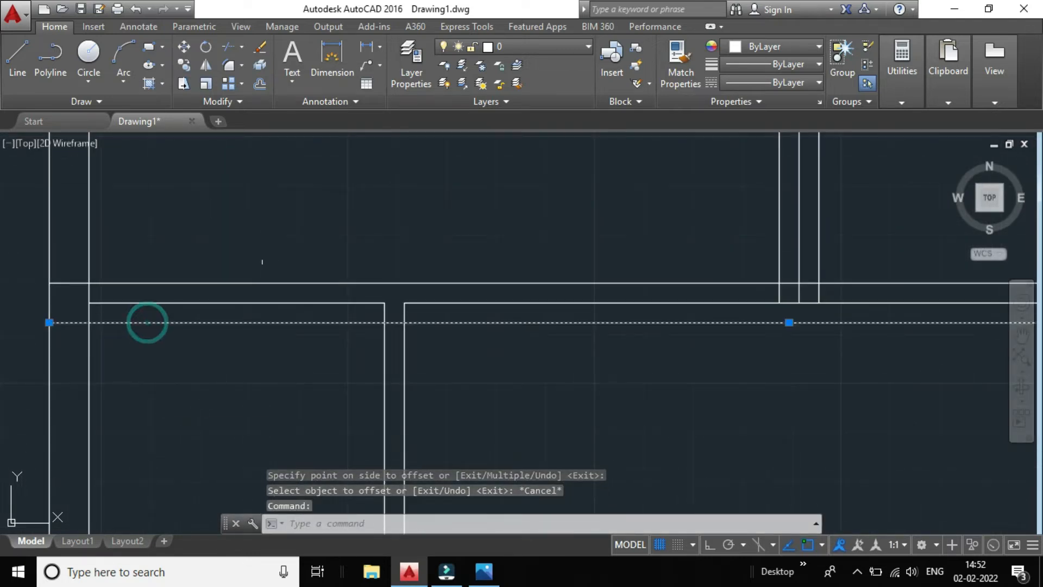
left_click(259, 66)
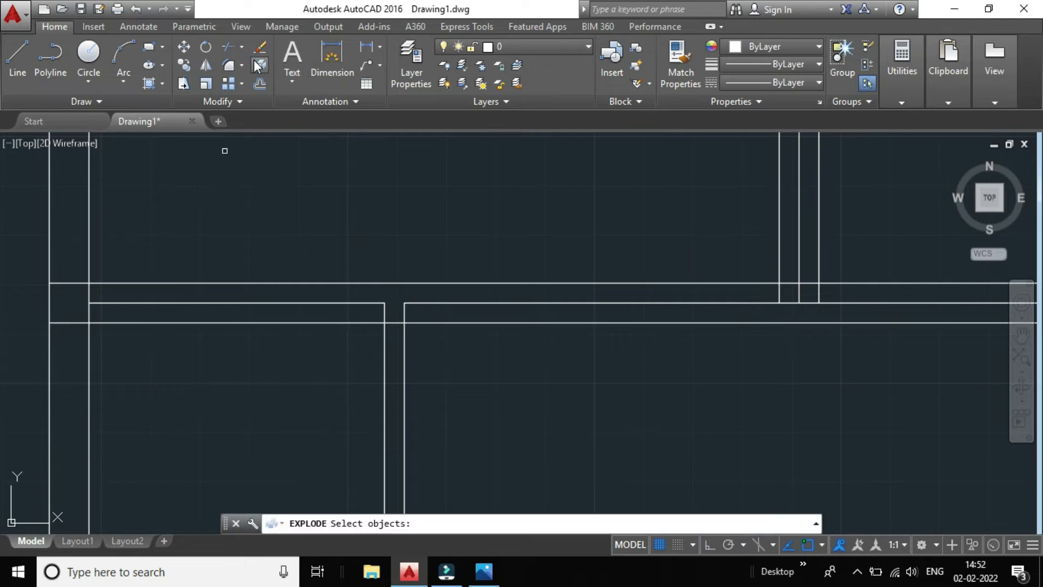
left_click(276, 322)
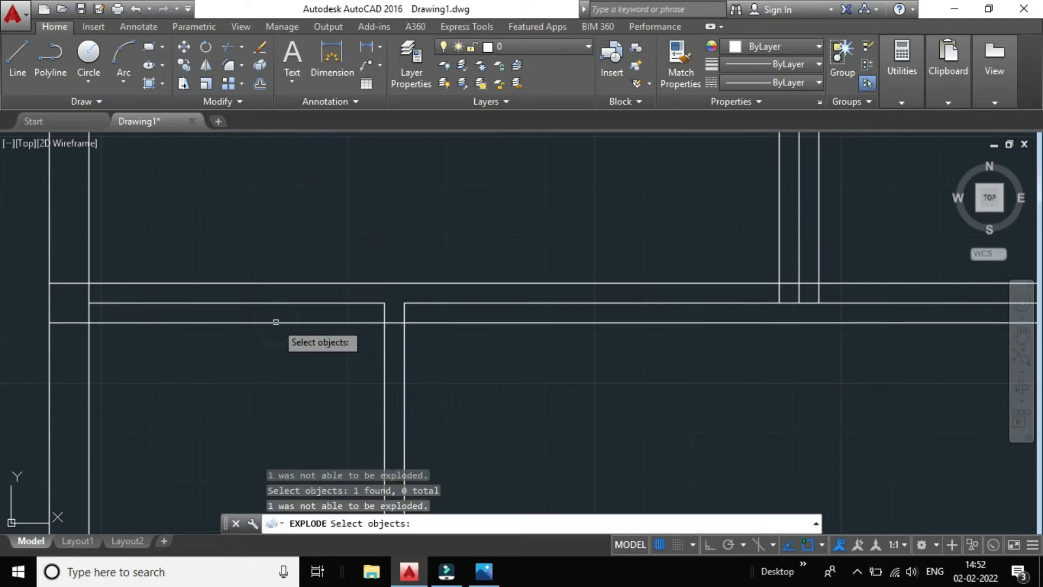
key("Escape")
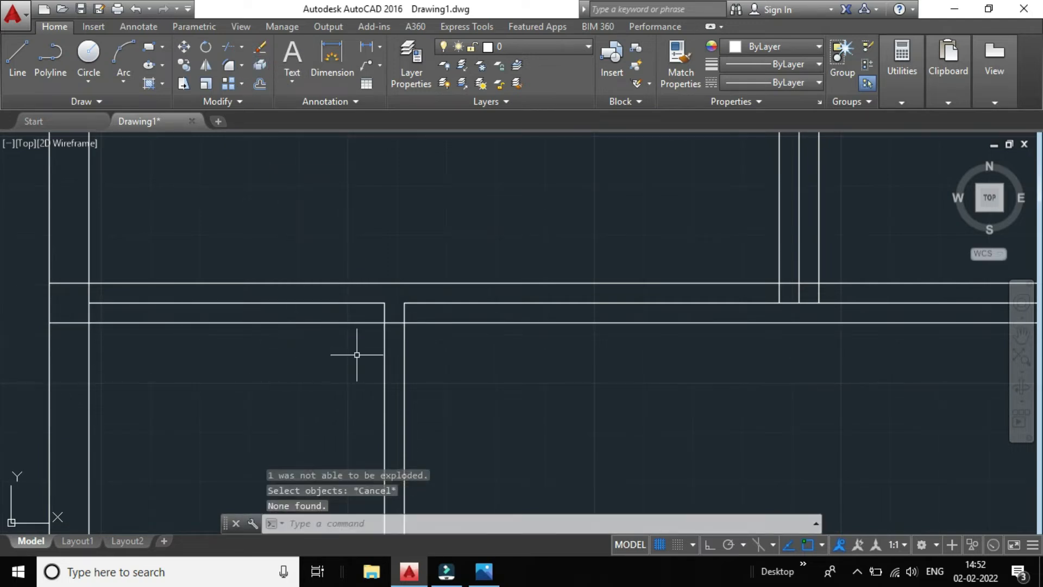
Trim the offset line below the upper horizontal wall between the inner lines of the left and right outer walls.
scroll(600, 373, "down", 3)
scroll(721, 354, "up", 2)
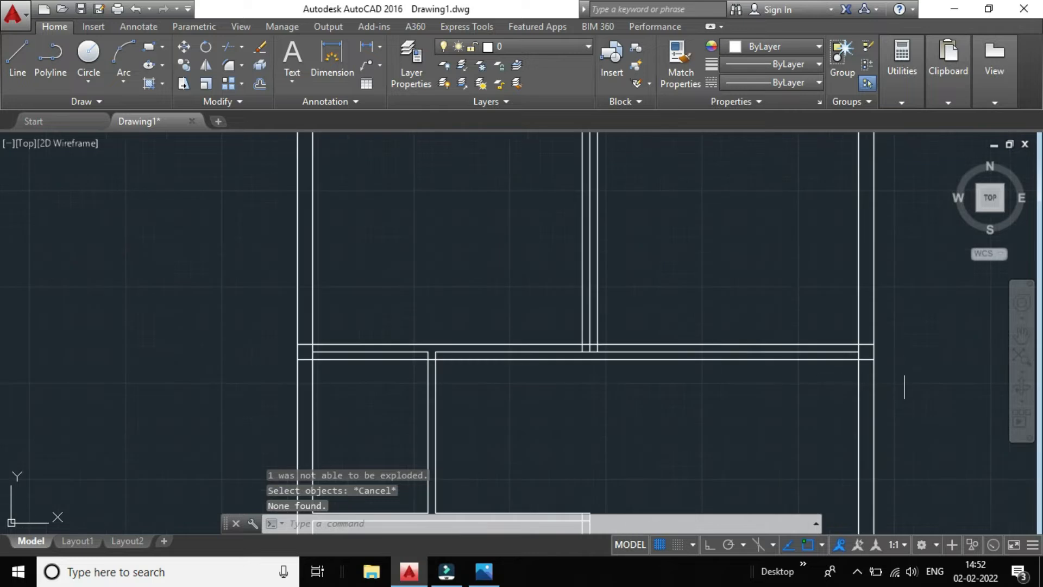
scroll(883, 373, "up", 2)
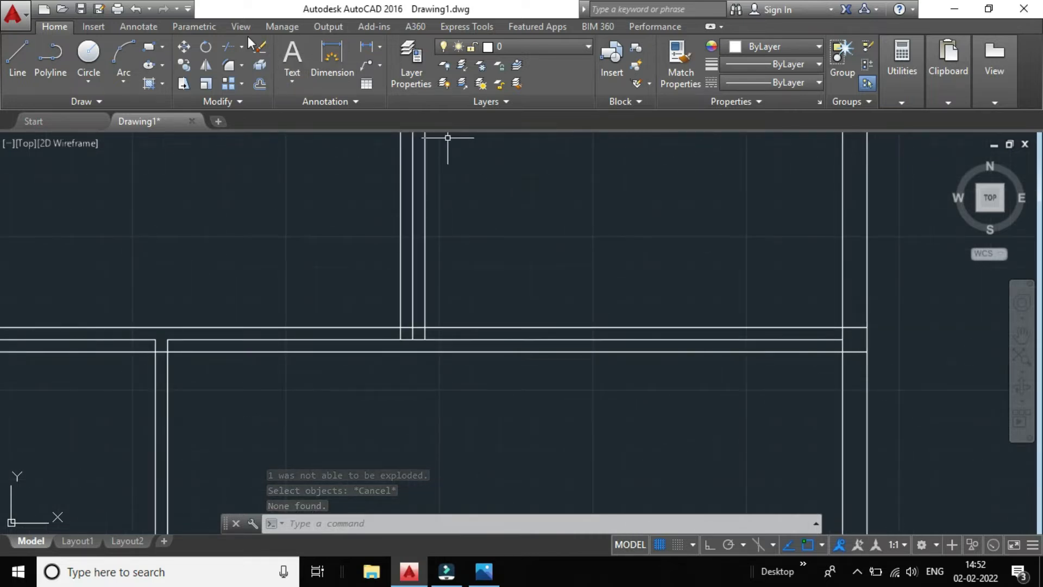
left_click(228, 47)
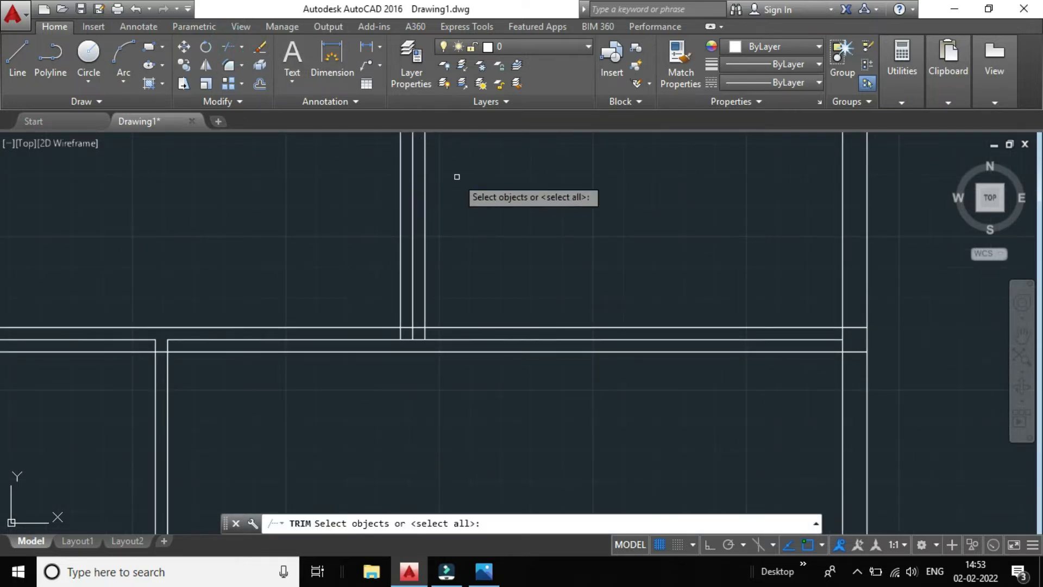
key("Return")
scroll(511, 304, "down", 2)
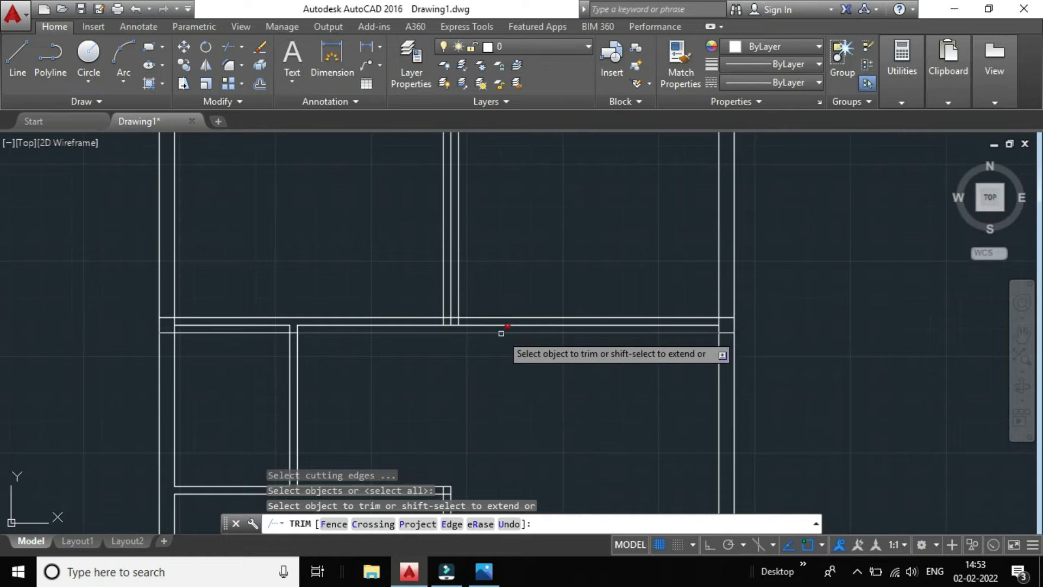
left_click(500, 333)
scroll(300, 342, "up", 2)
left_click(306, 337)
left_click(270, 341)
scroll(271, 341, "down", 3)
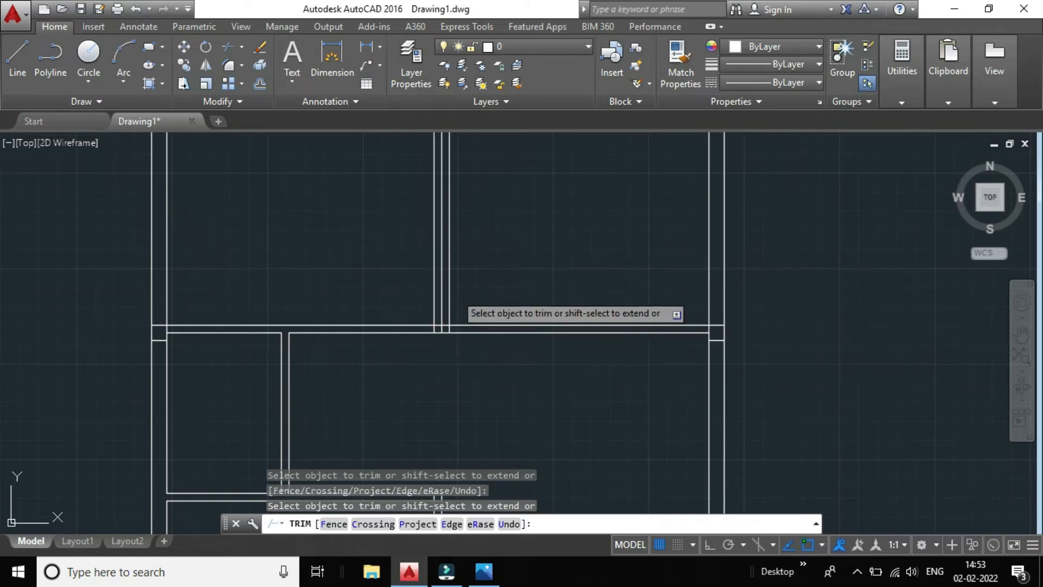
Trim away the upper central partition's right offset line between the top outer wall and the upper horizontal wall.
scroll(456, 326, "up", 3)
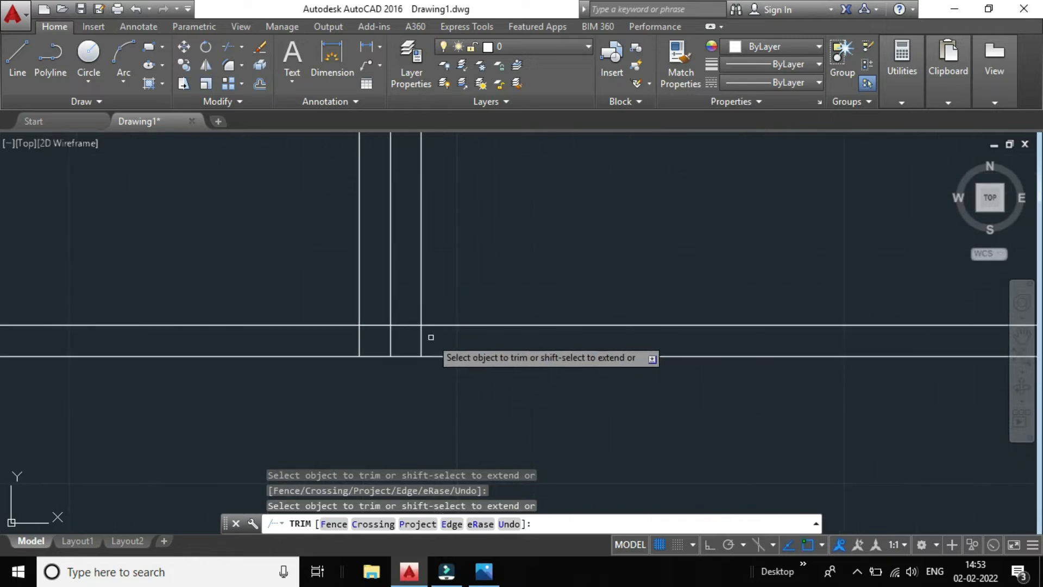
left_click(451, 282)
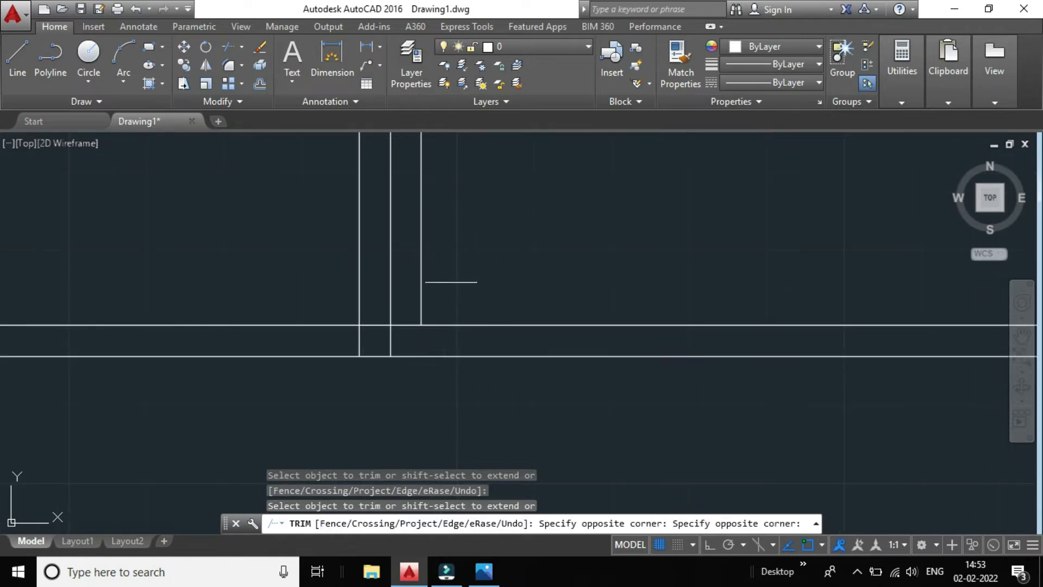
left_click(412, 266)
scroll(427, 286, "down", 6)
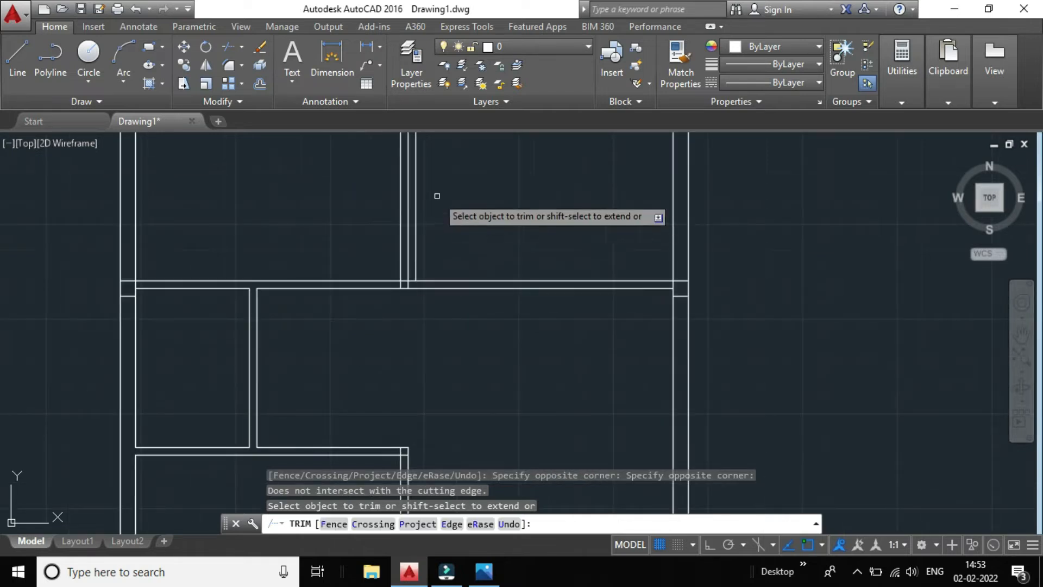
scroll(475, 205, "up", 5)
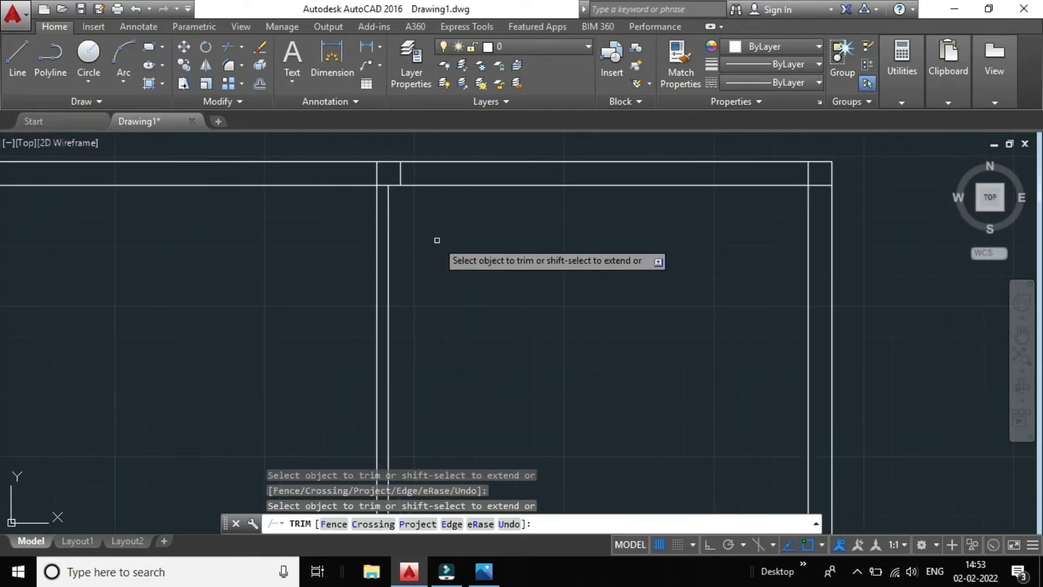
Examine the partition junctions at the top outer wall, the upper horizontal wall and the bottom outer wall.
scroll(437, 239, "down", 5)
scroll(356, 304, "up", 5)
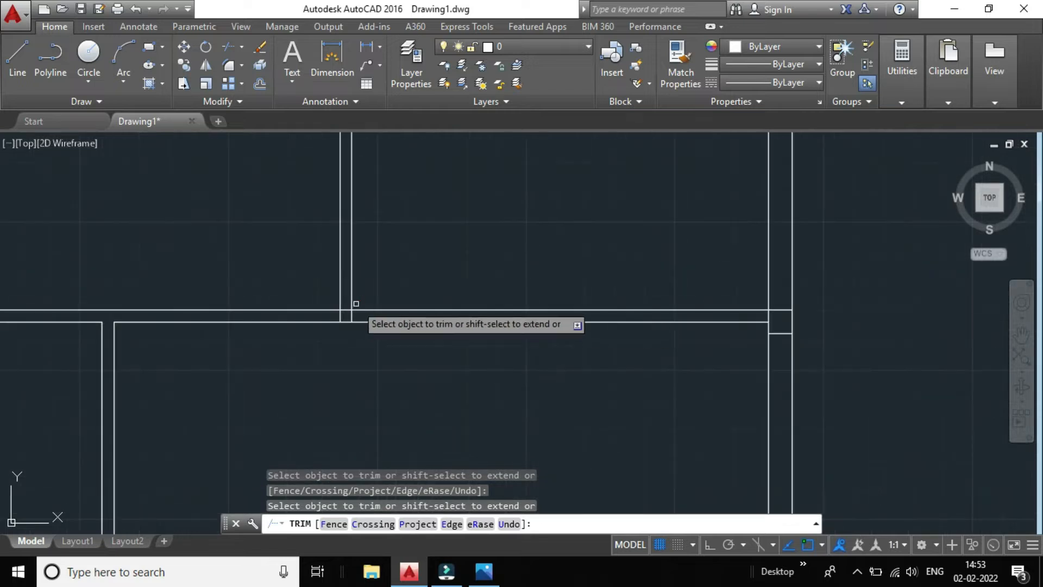
scroll(356, 304, "down", 5)
scroll(348, 214, "up", 5)
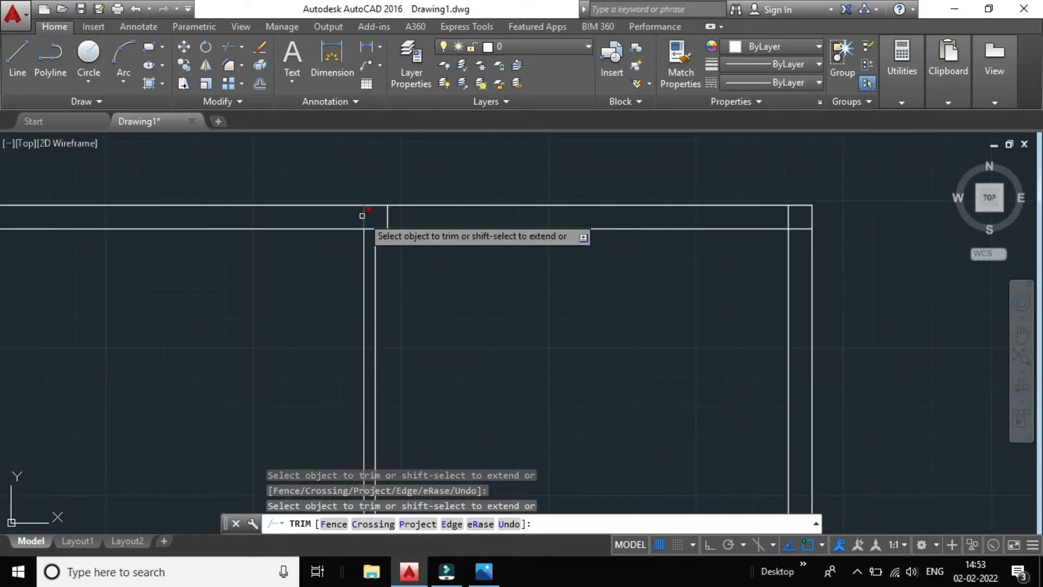
scroll(361, 218, "down", 3)
scroll(357, 220, "up", 4)
scroll(397, 223, "up", 2)
scroll(399, 224, "down", 6)
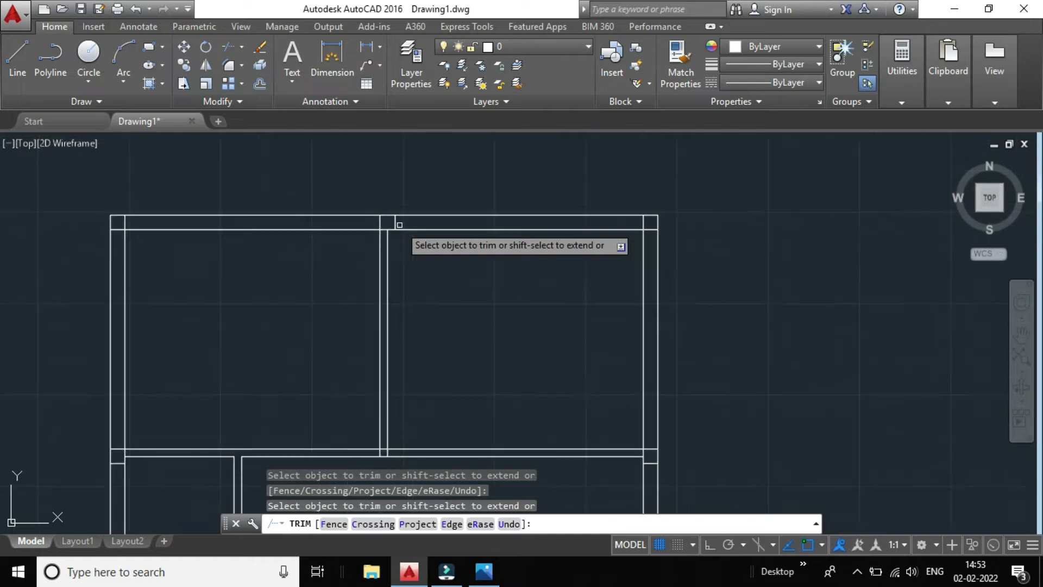
scroll(400, 225, "down", 2)
scroll(568, 378, "down", 4)
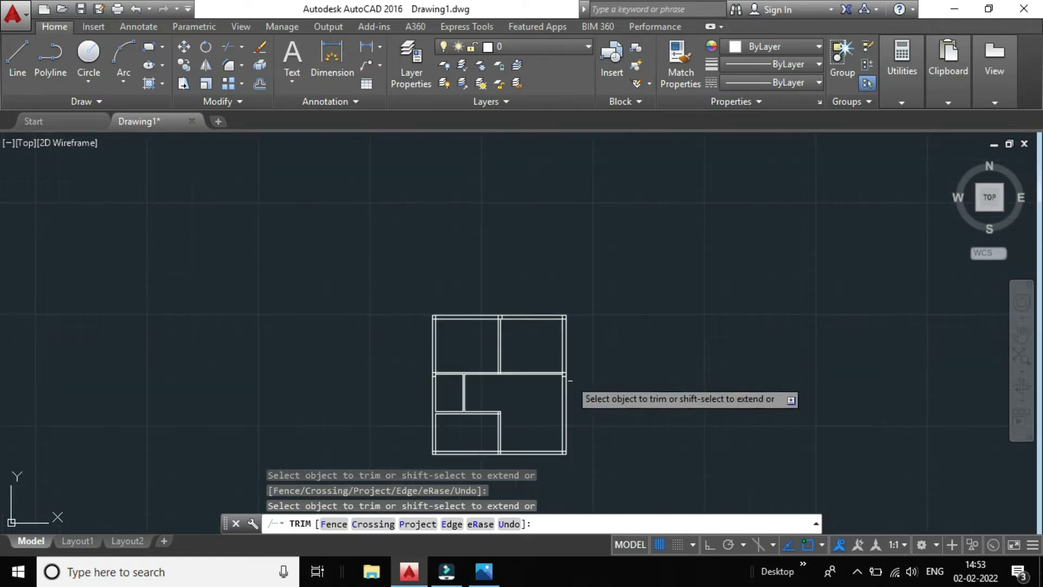
scroll(570, 383, "up", 4)
middle_click_drag(585, 389, 618, 288)
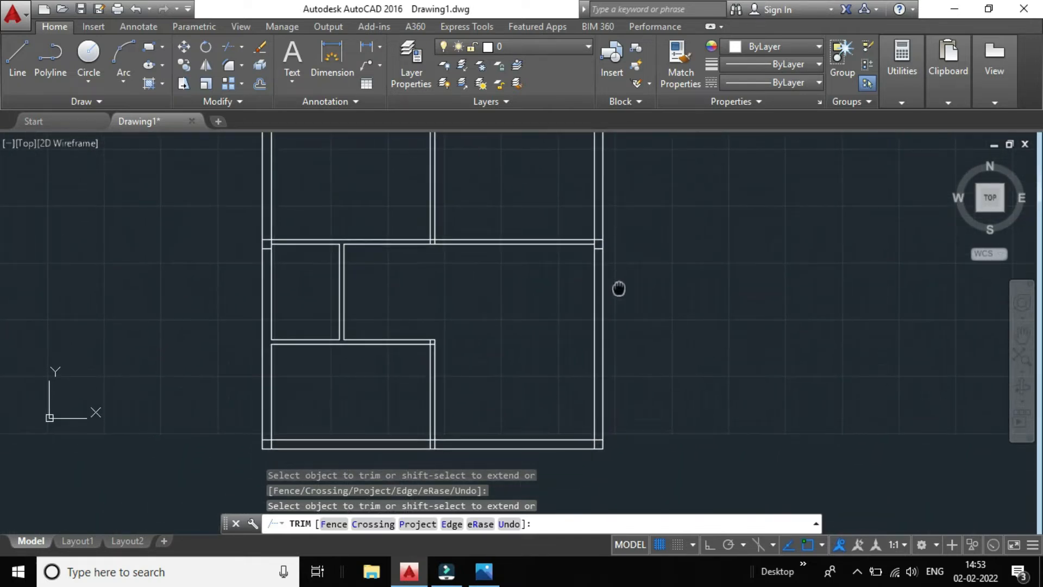
scroll(439, 460, "up", 2)
scroll(439, 460, "up", 3)
scroll(391, 416, "down", 3)
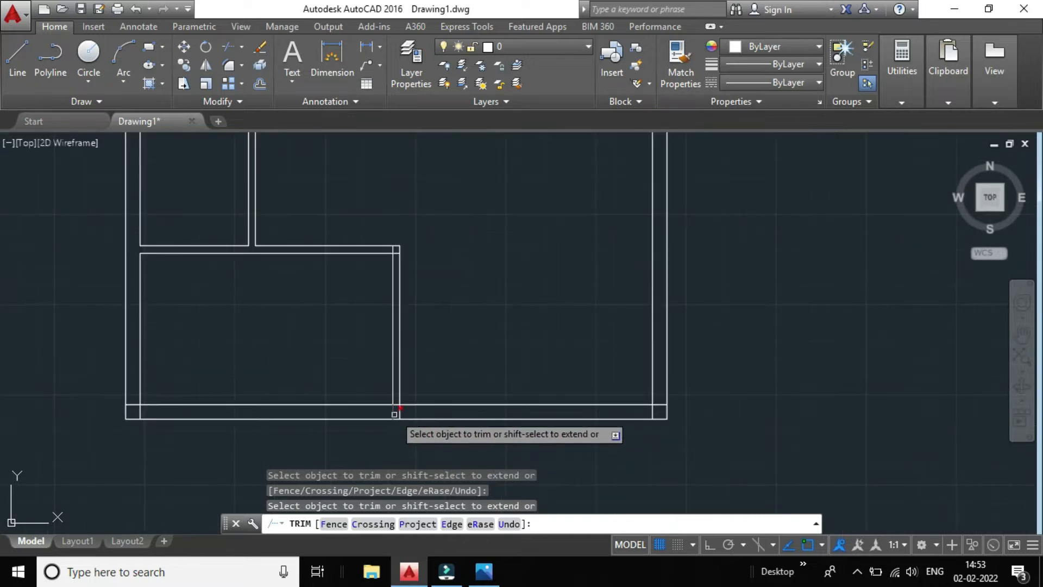
key("Escape")
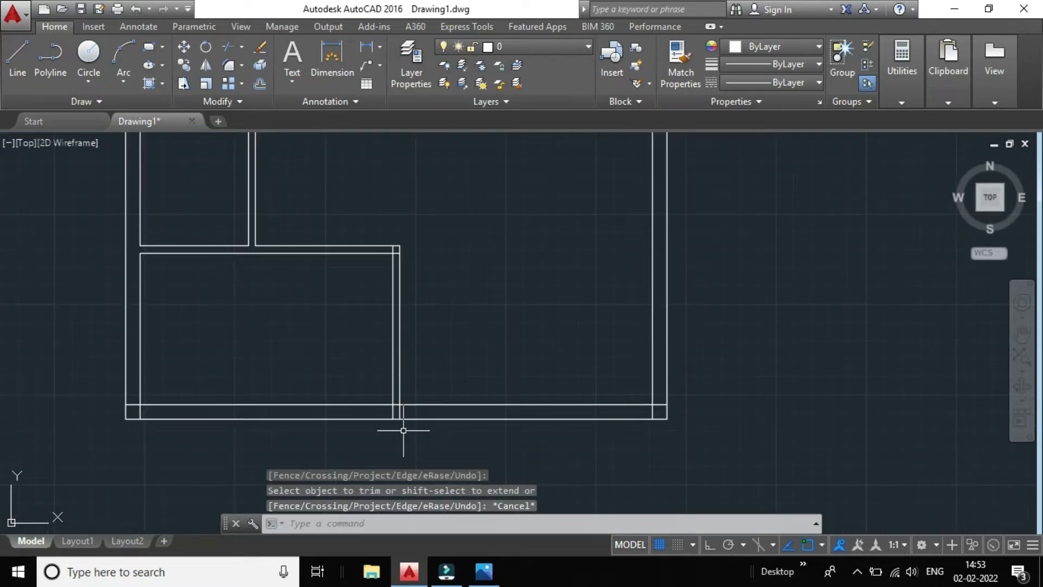
Trim the lower partition's right line where it crosses the bottom outer wall's thickness.
scroll(403, 416, "up", 2)
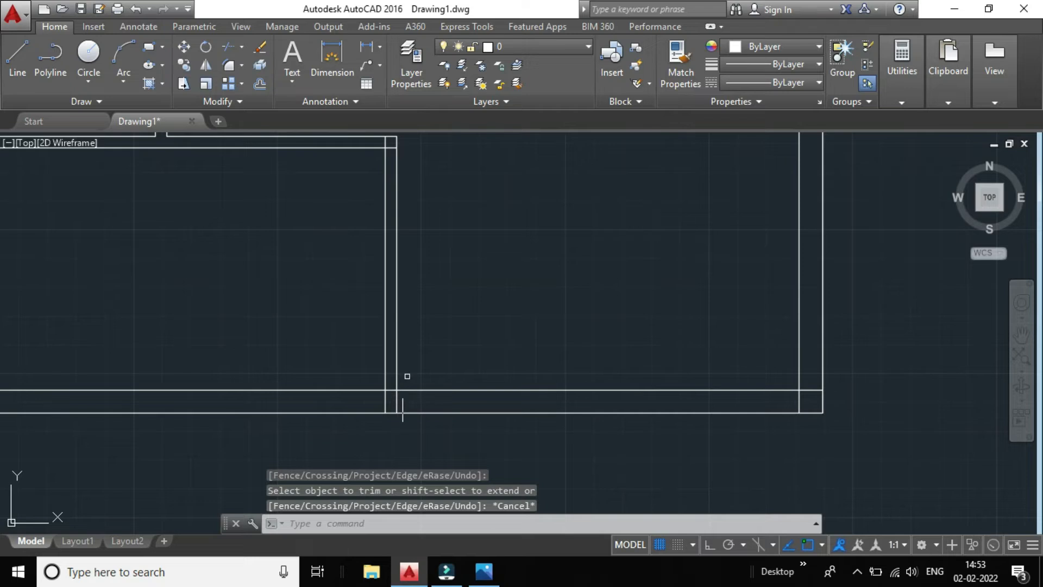
left_click(228, 48)
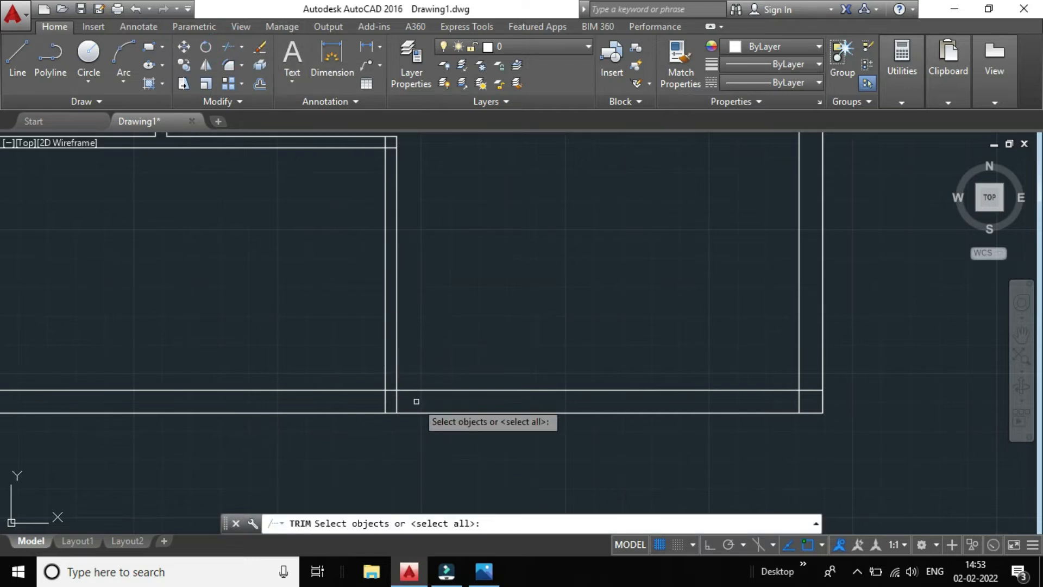
scroll(394, 403, "up", 4)
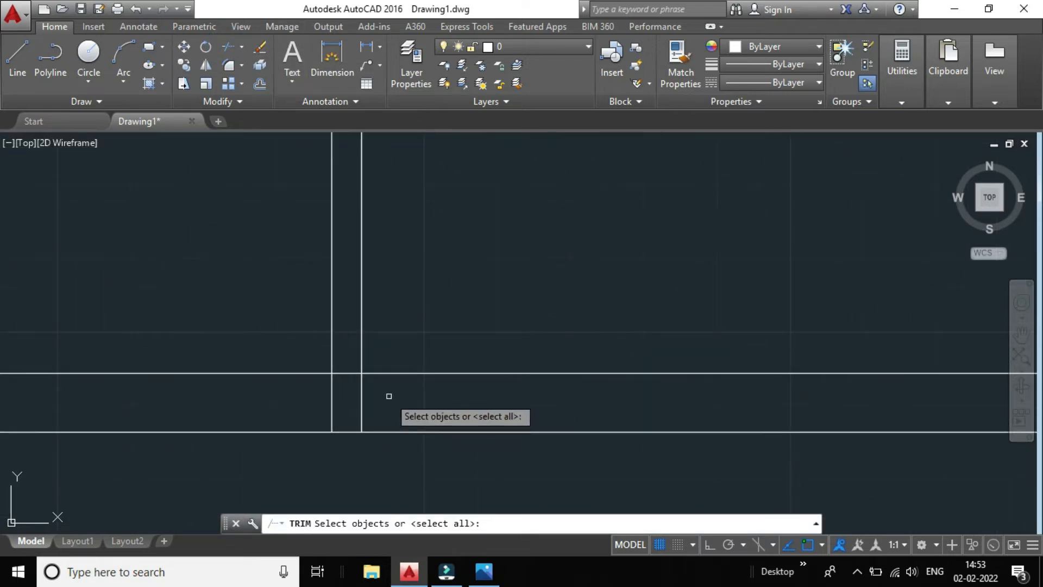
key("Return")
left_click(363, 400)
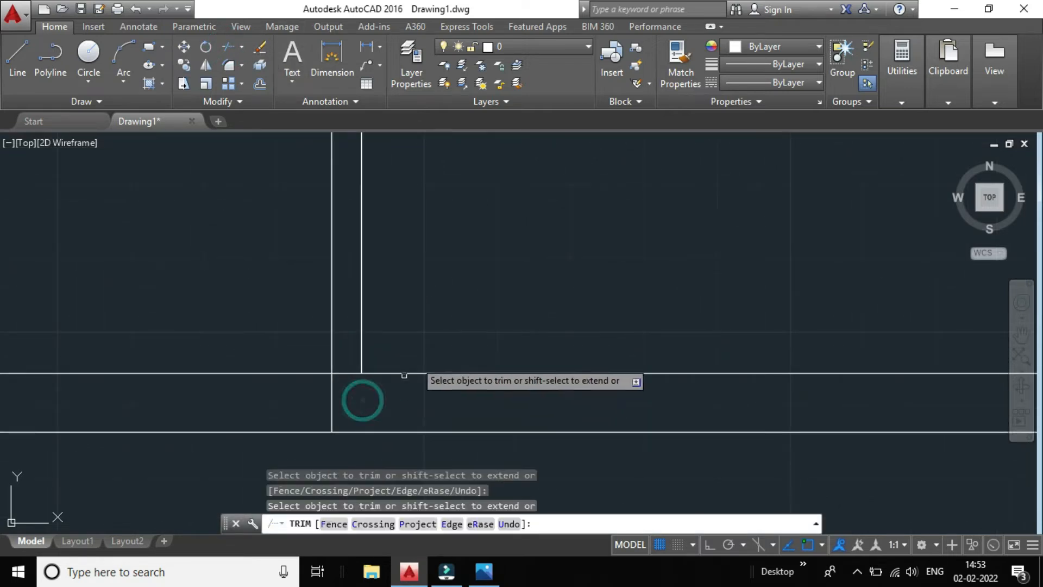
key("Escape")
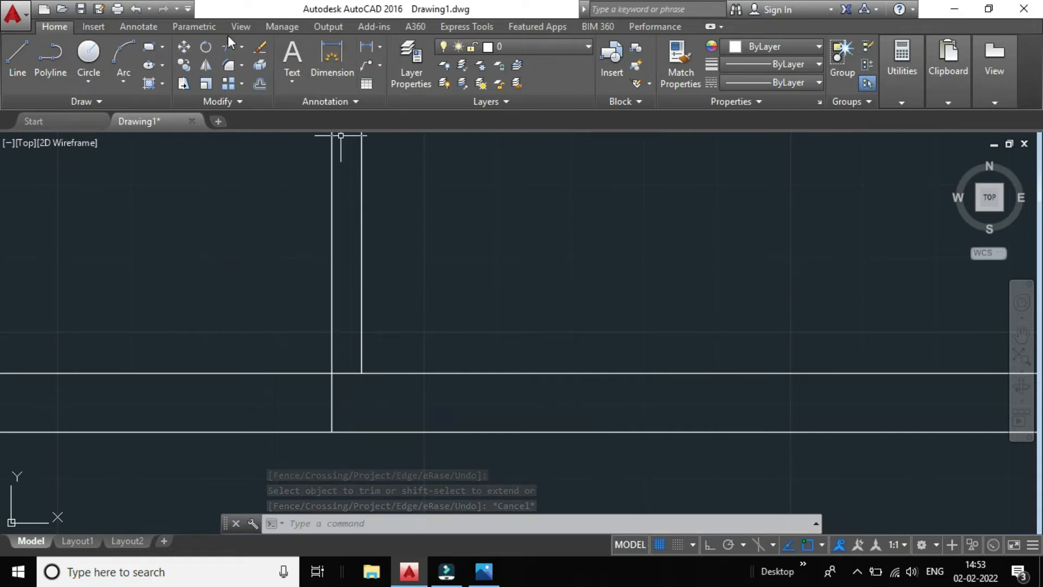
Draw a vertical line about 1'-2" down from the lower end of the lower partition's right line, with Ortho on.
left_click(17, 55)
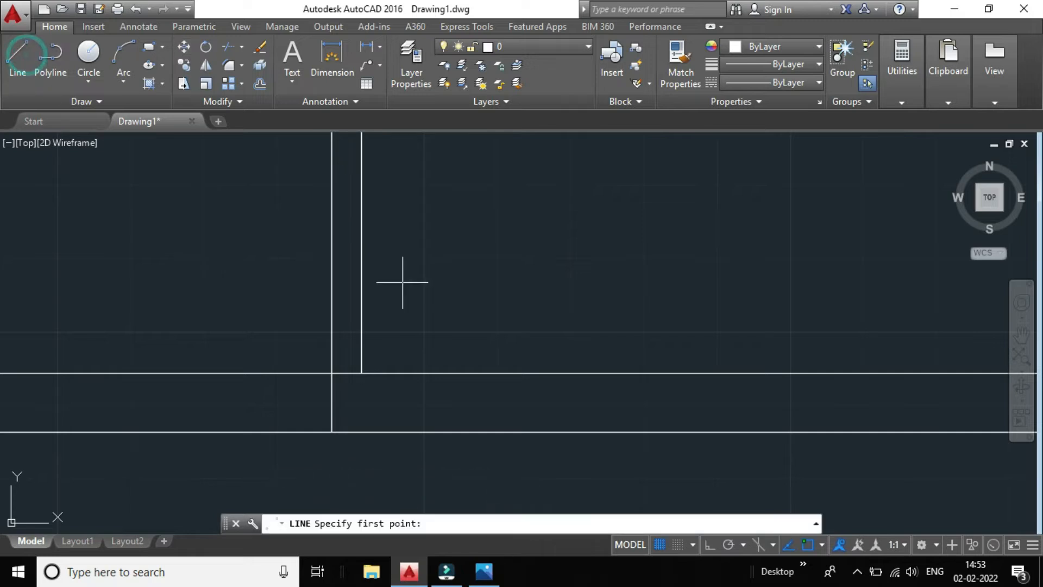
left_click(360, 373)
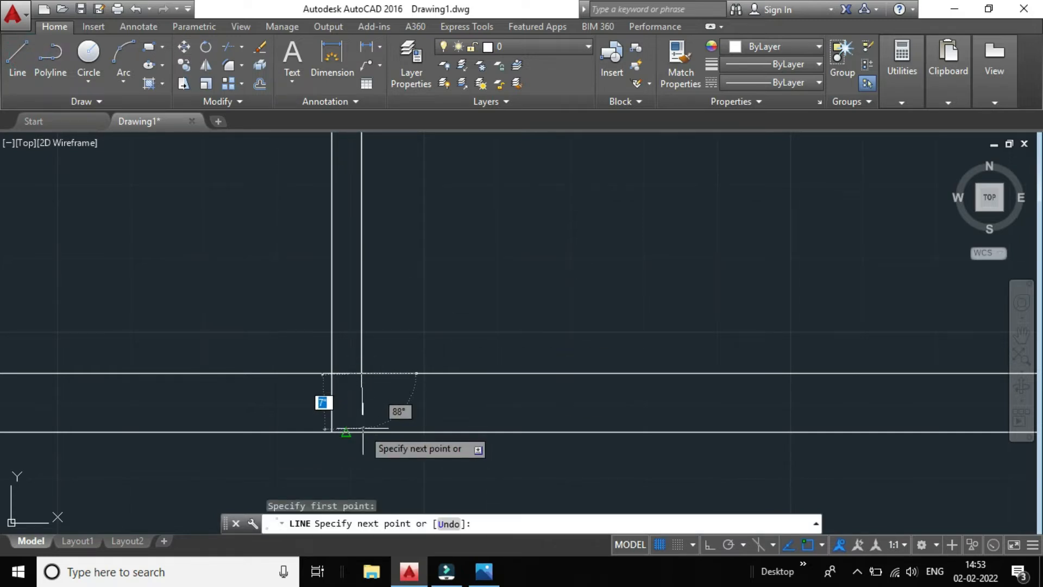
key("F8")
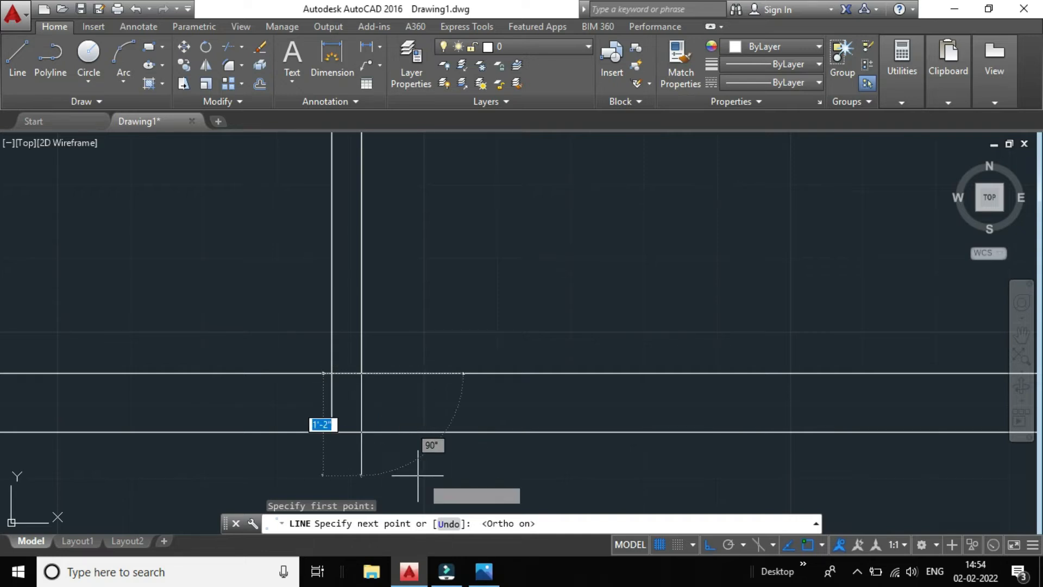
key("Escape")
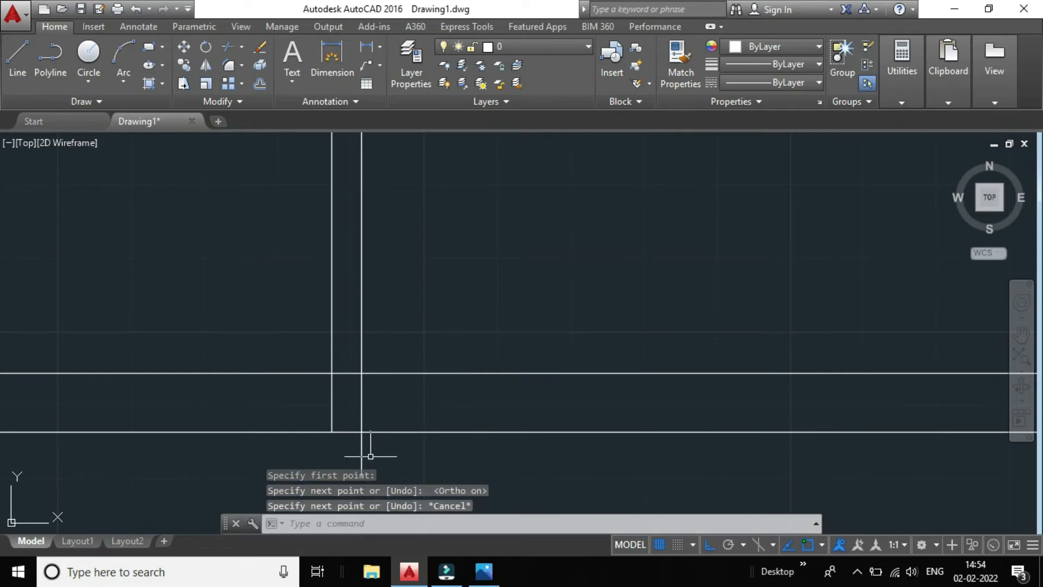
Trim the part of the new vertical line that projects below the bottom outer wall.
scroll(373, 446, "down", 2)
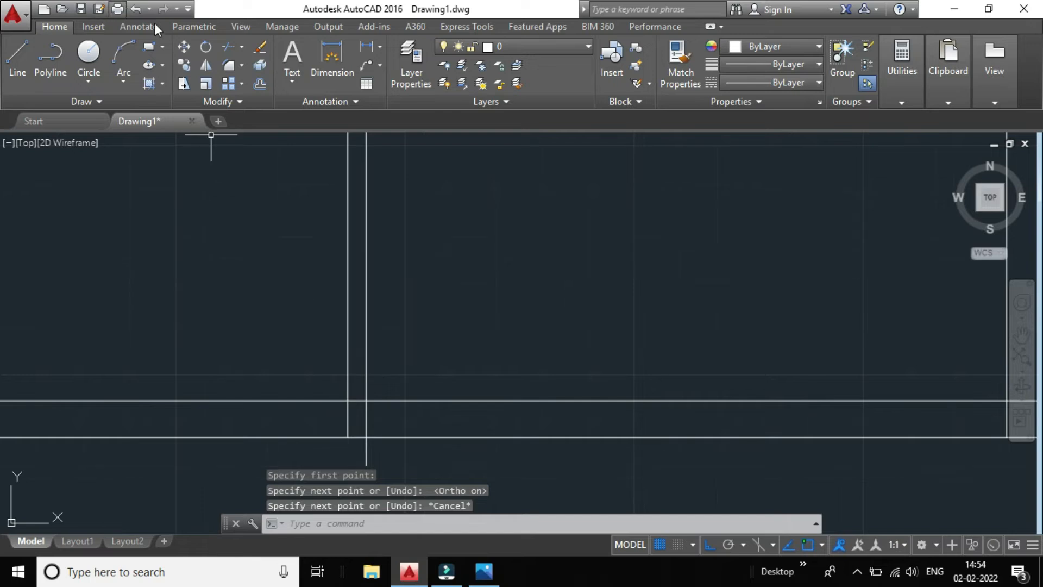
left_click(225, 47)
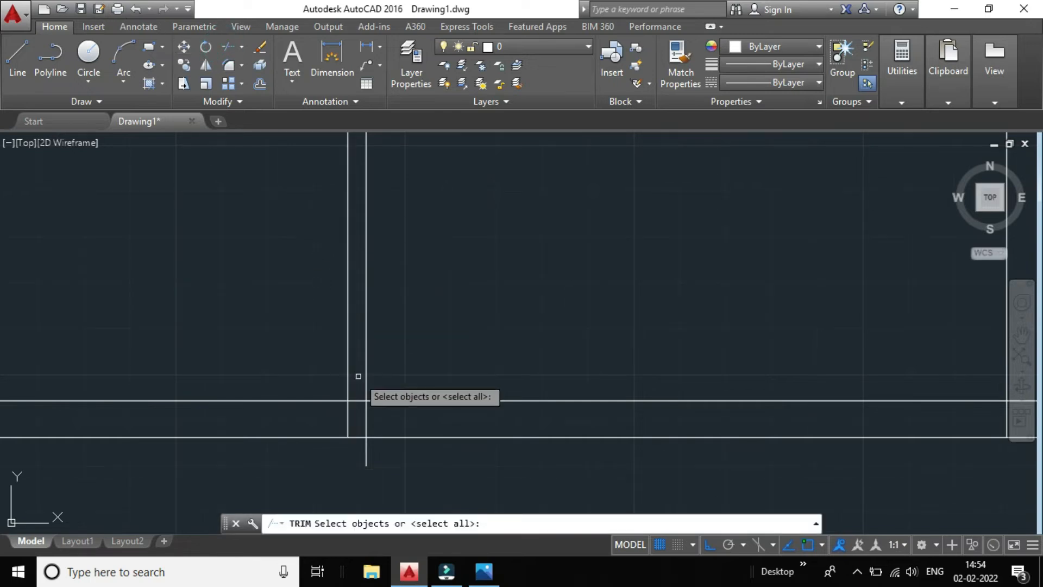
key("Return")
left_click(366, 451)
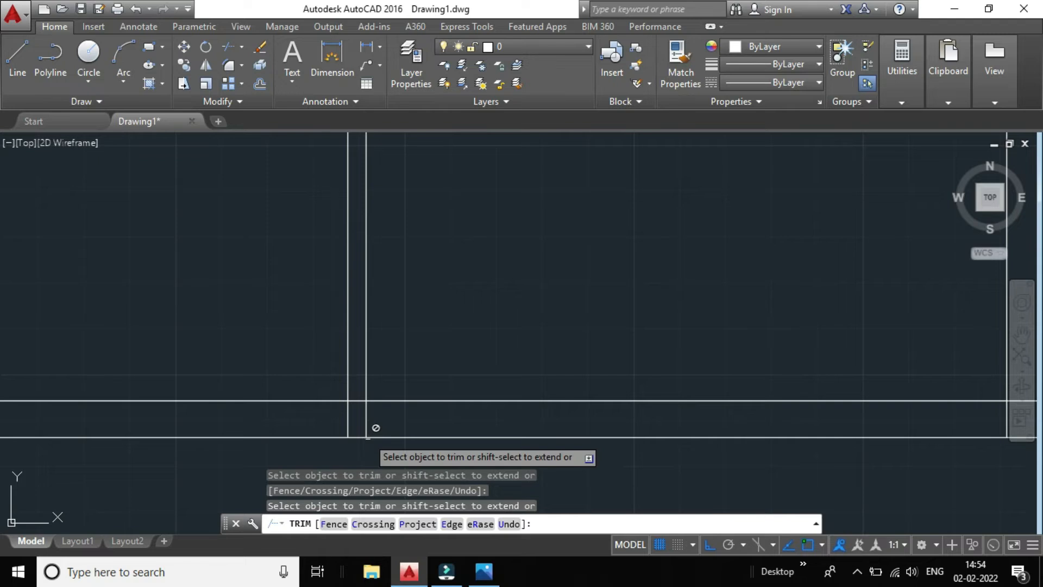
key("Escape")
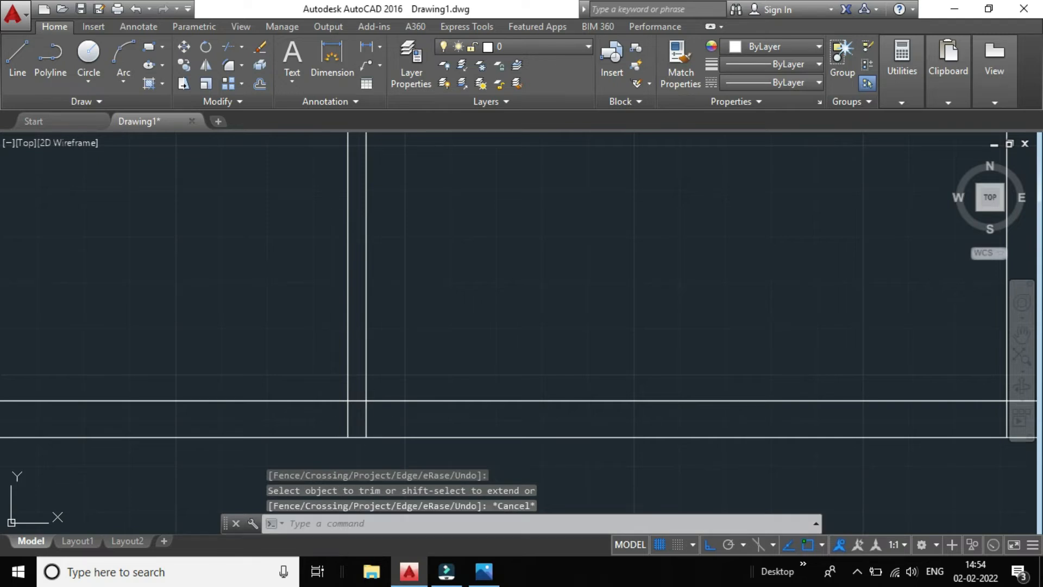
Offset the short vertical segment inside the bottom outer wall below the lower partition's right line.
left_click(367, 419)
left_click(260, 84)
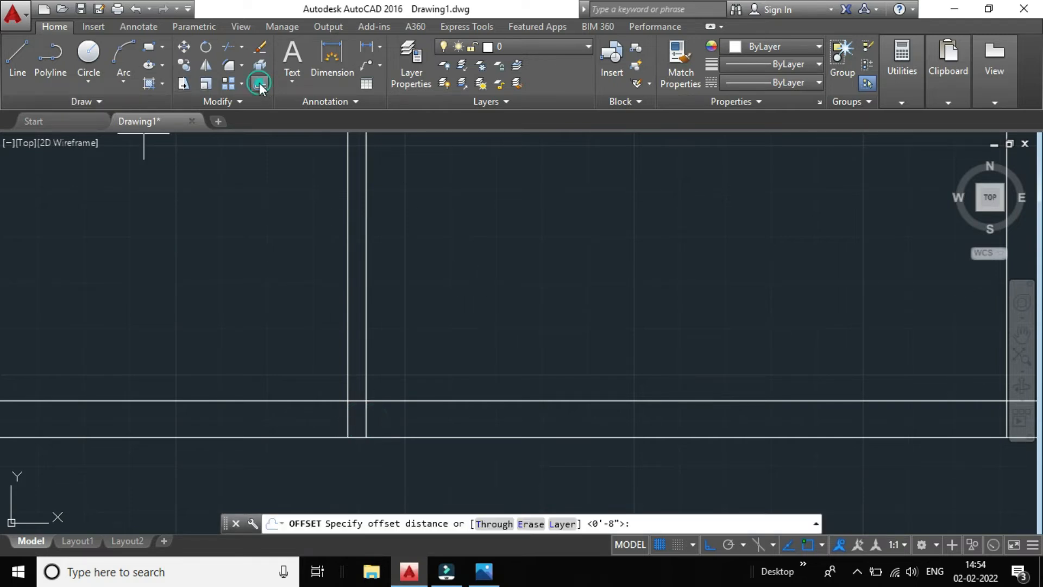
Try to move the short vertical segment inside the lower outer wall, below the interior wall's right face, by 4".
key("Escape")
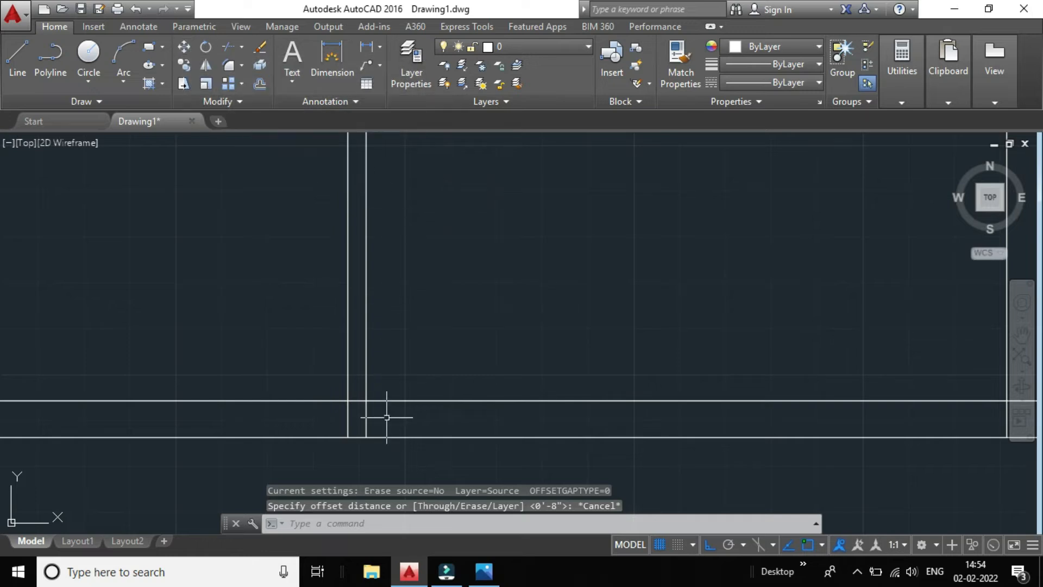
left_click(366, 416)
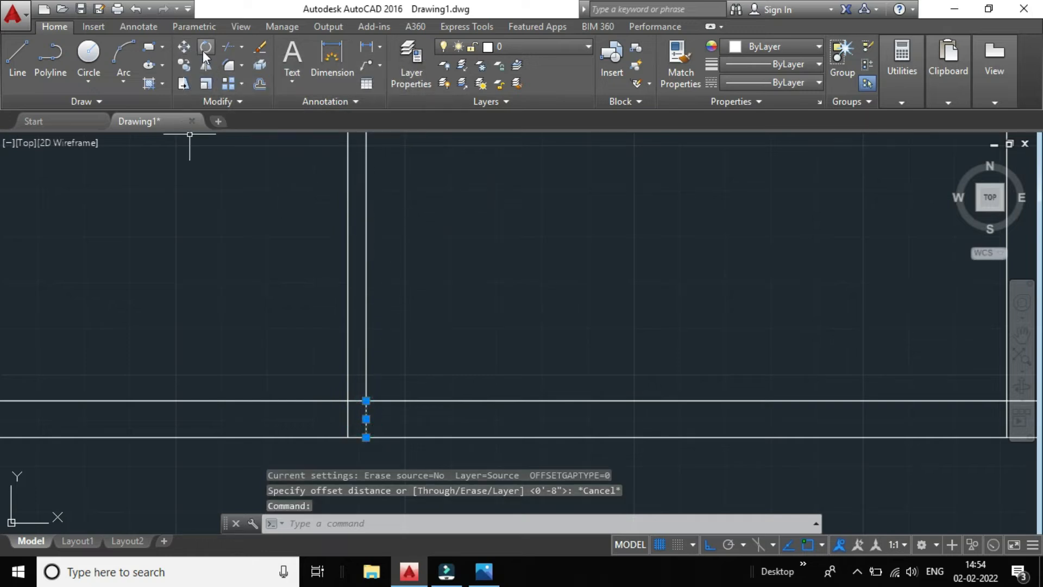
left_click(186, 46)
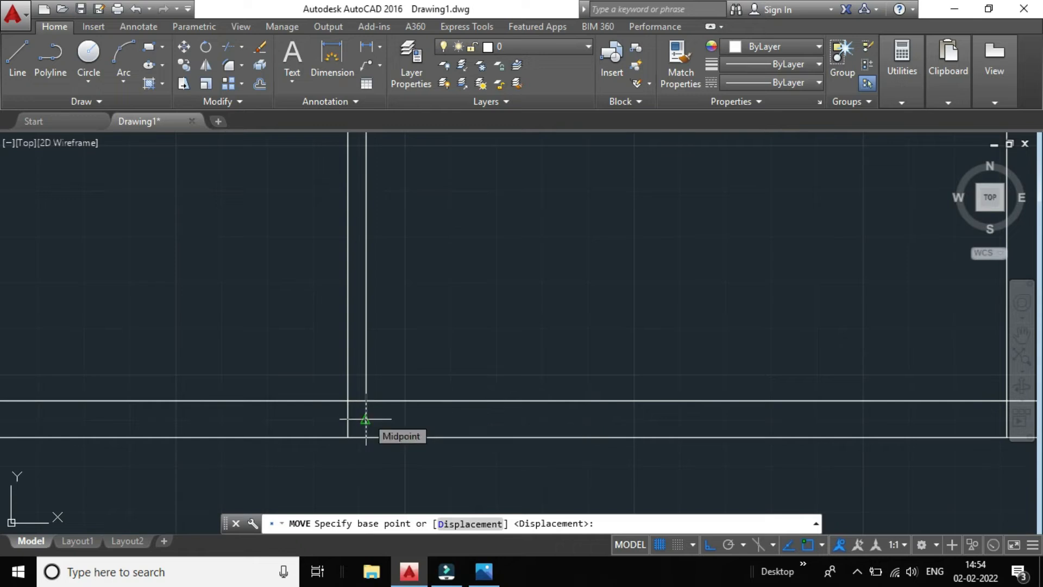
left_click(365, 402)
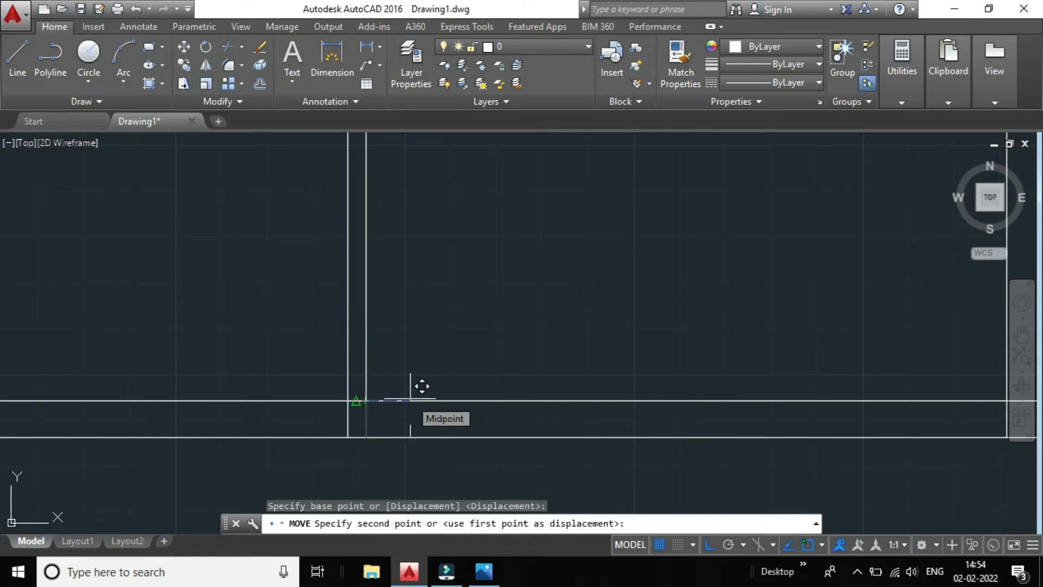
type("4")
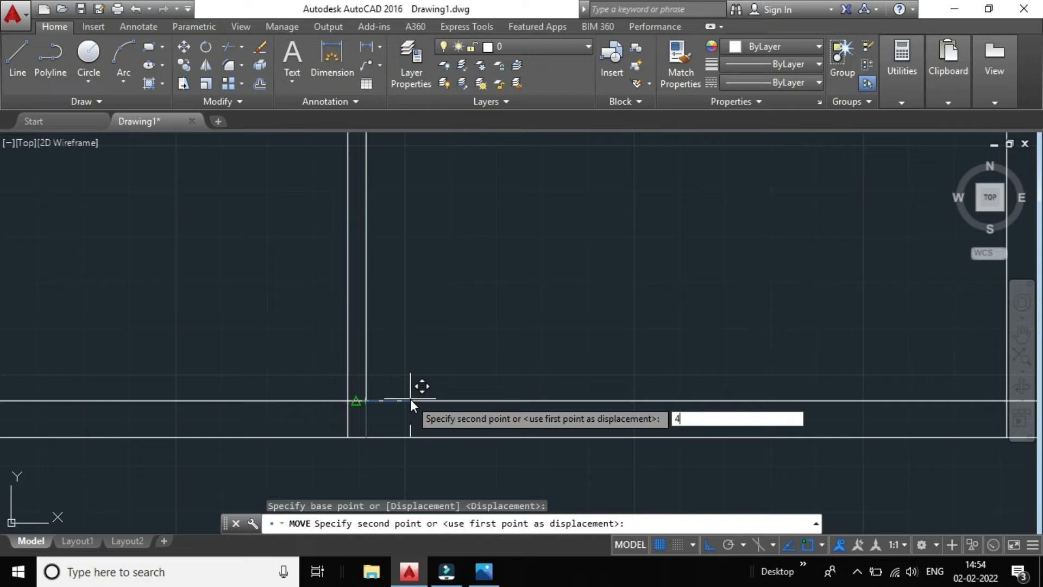
key("Return")
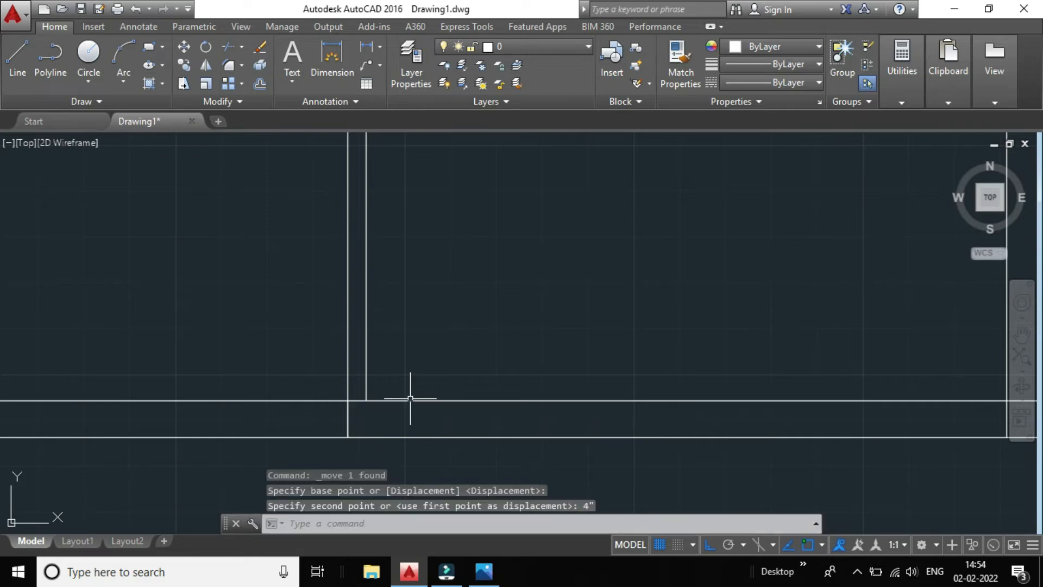
Undo the move of the short vertical segment in the lower outer wall.
scroll(498, 417, "down", 3)
scroll(499, 417, "up", 2)
middle_click_drag(499, 416, 443, 414)
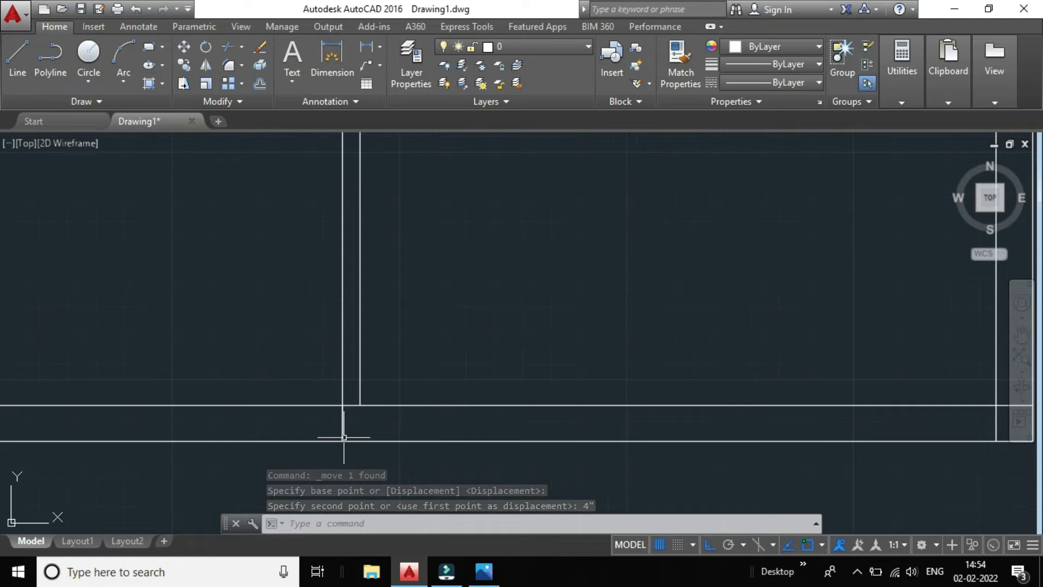
scroll(356, 436, "up", 5)
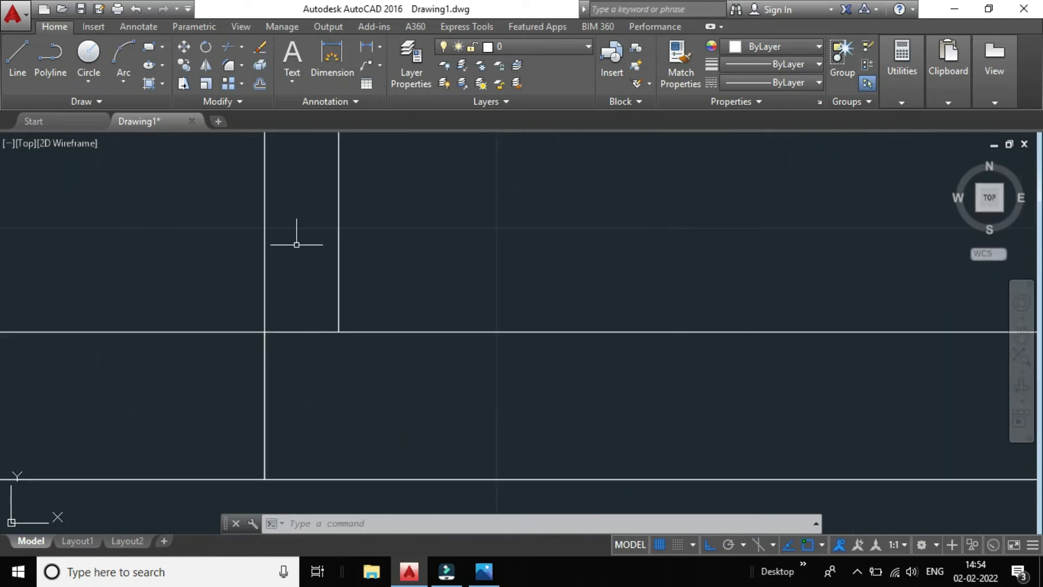
left_click(135, 9)
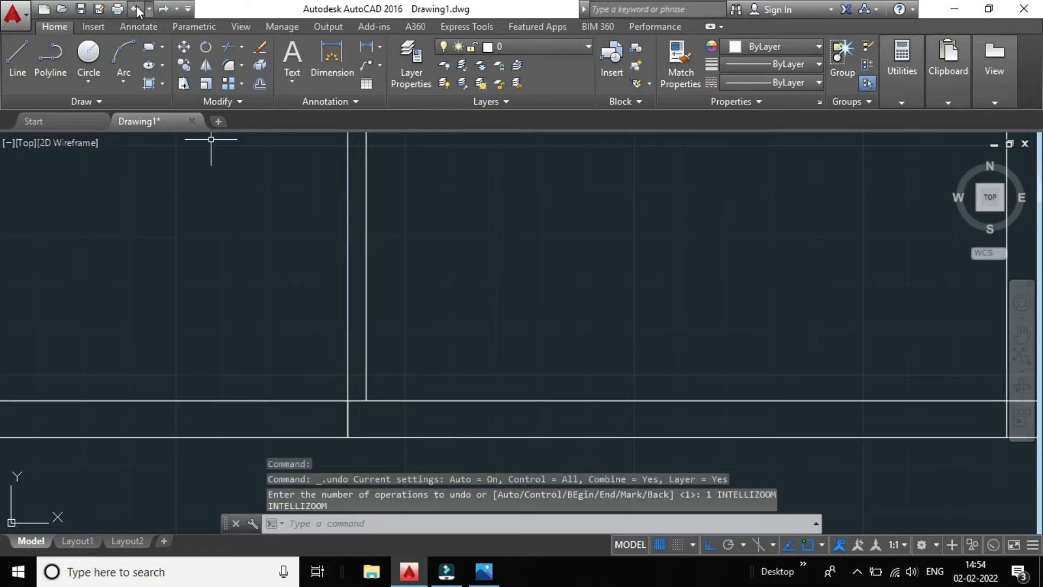
left_click(136, 10)
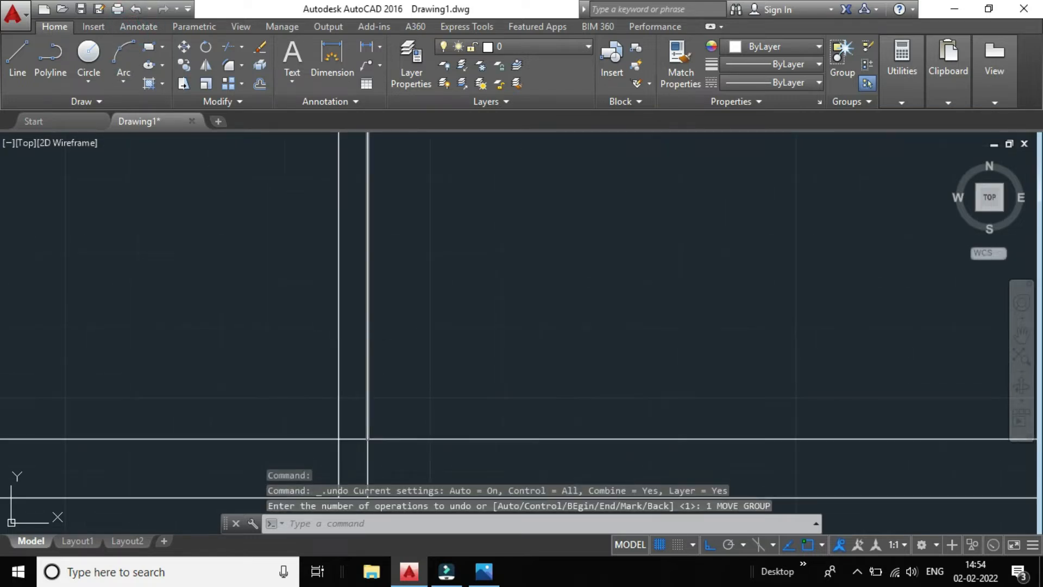
Offset the short vertical segment inside the lower outer wall, below the interior wall's right face, 4" to the right.
left_click(375, 443)
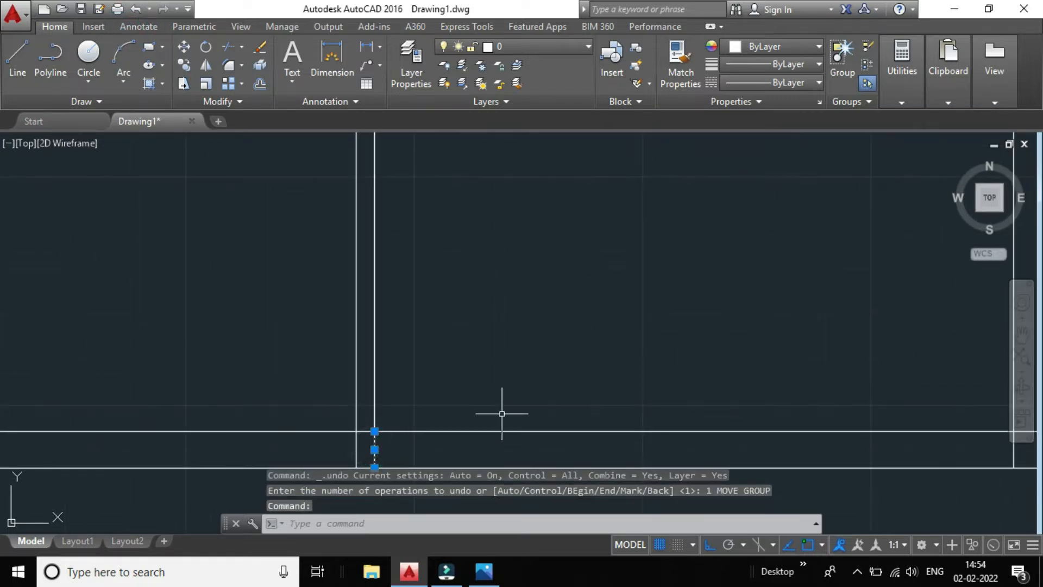
scroll(413, 403, "down", 3)
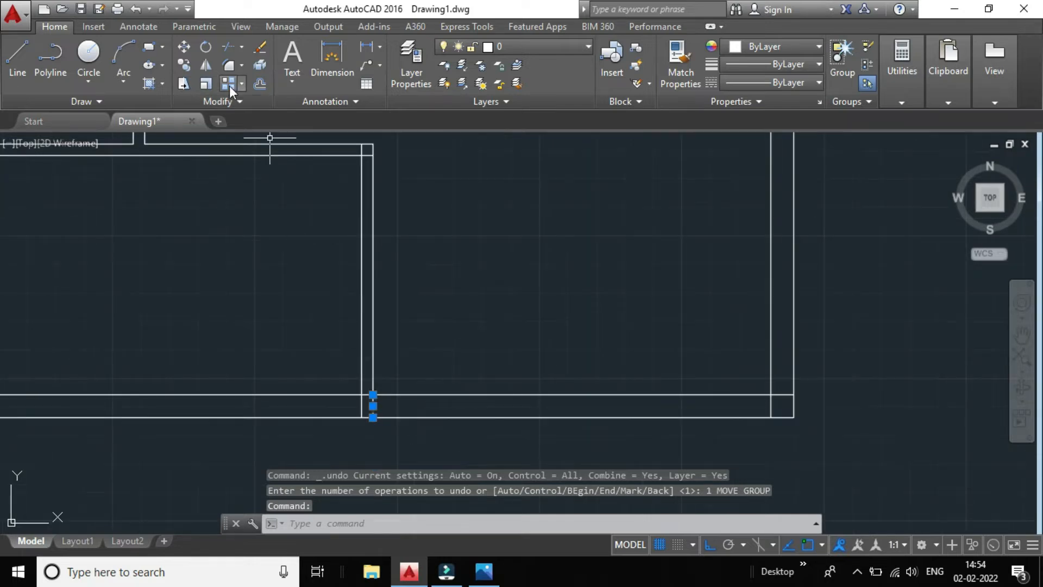
left_click(259, 83)
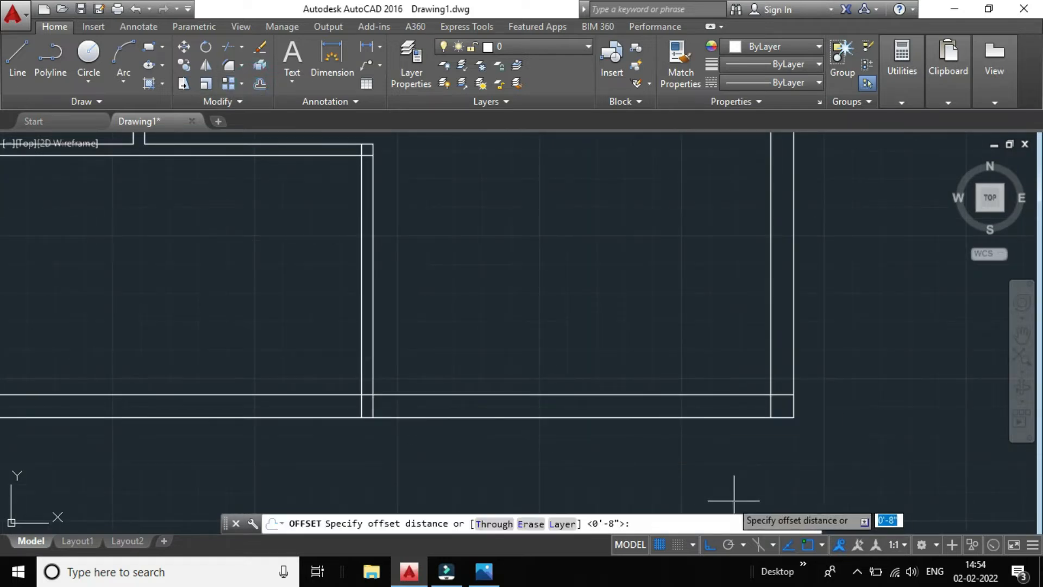
type("4")
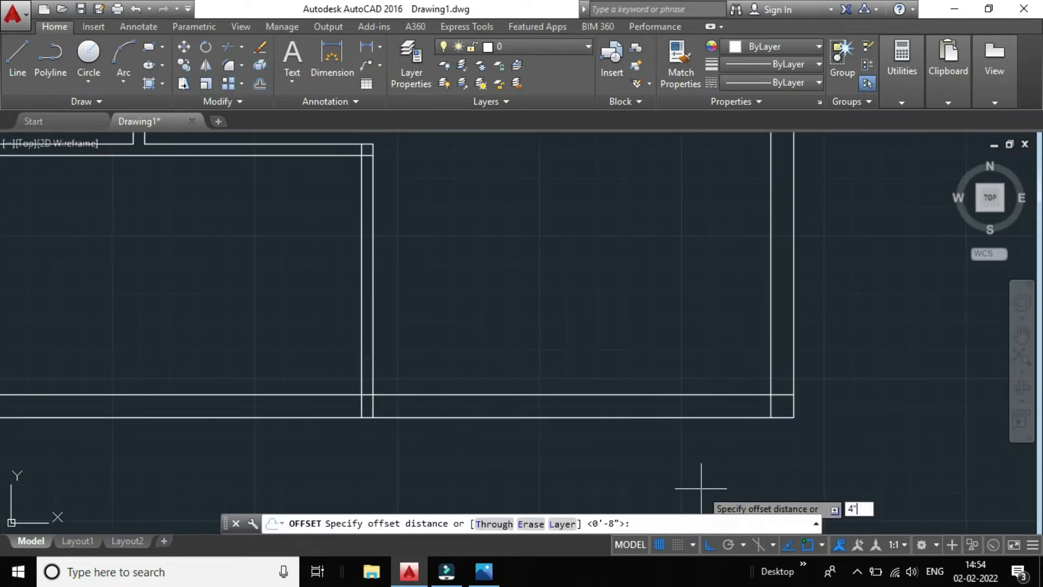
type("\"")
key("Return")
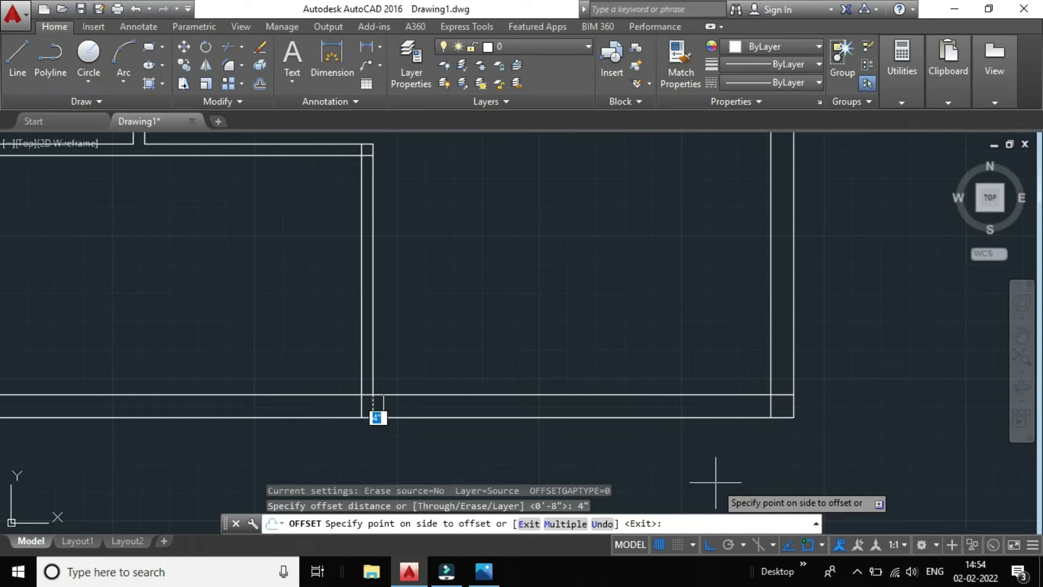
left_click(388, 403)
key("Escape")
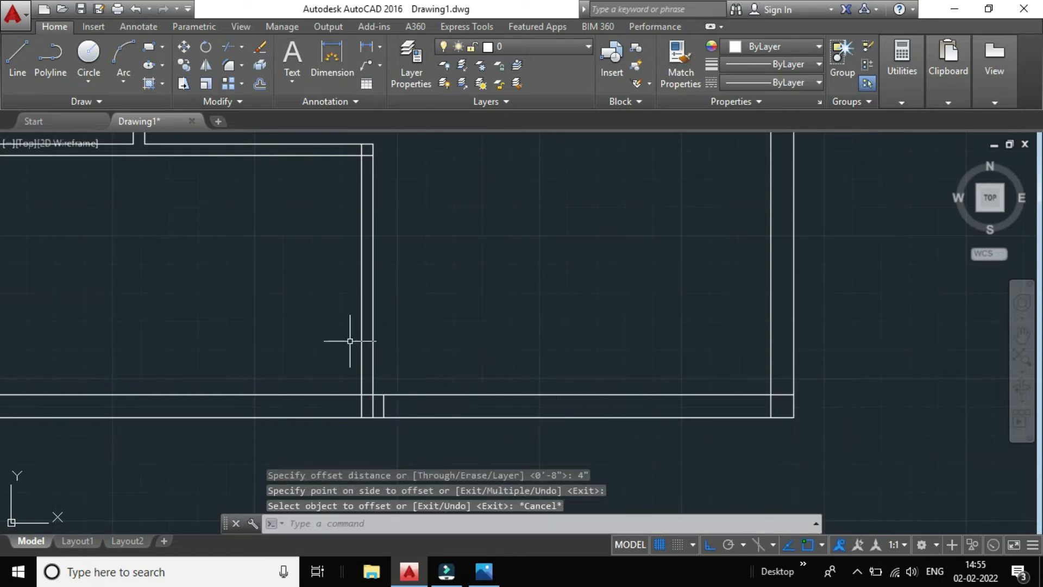
Try to trim the original short segment between the two lines of the lower outer wall.
left_click(222, 47)
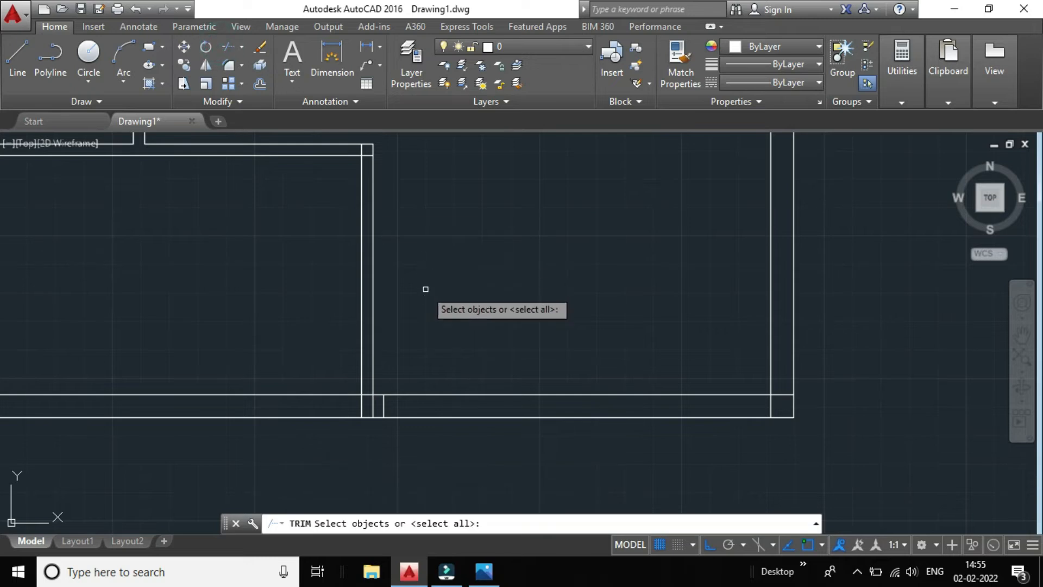
key("Return")
scroll(384, 403, "up", 4)
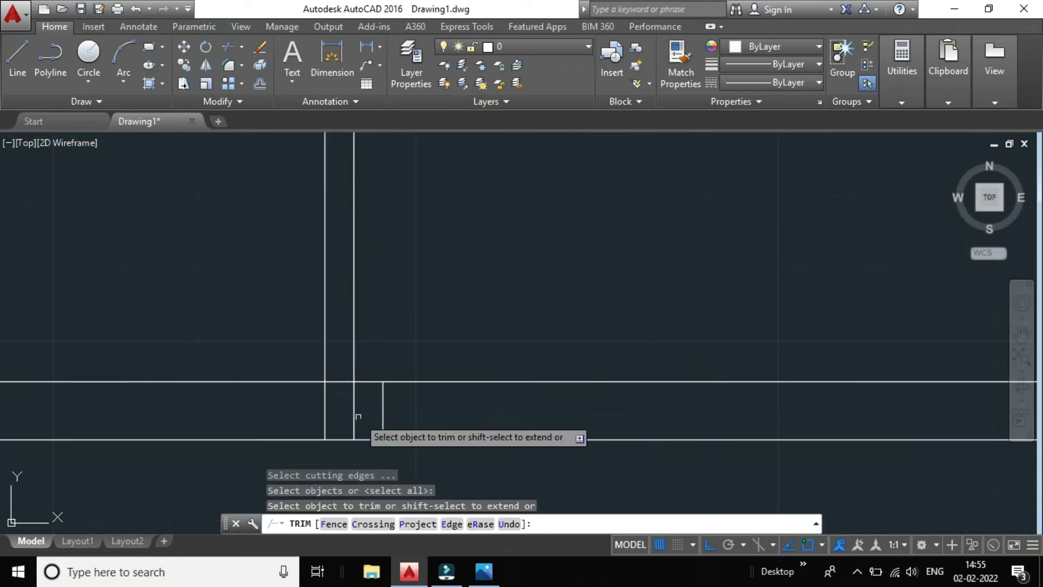
left_click(372, 408)
scroll(354, 416, "down", 6)
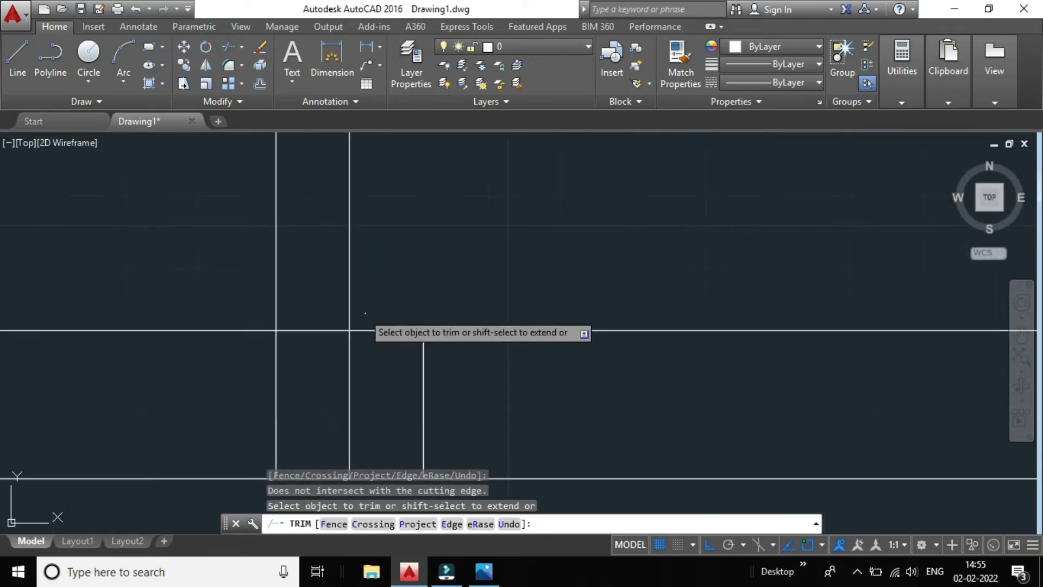
scroll(371, 314, "up", 6)
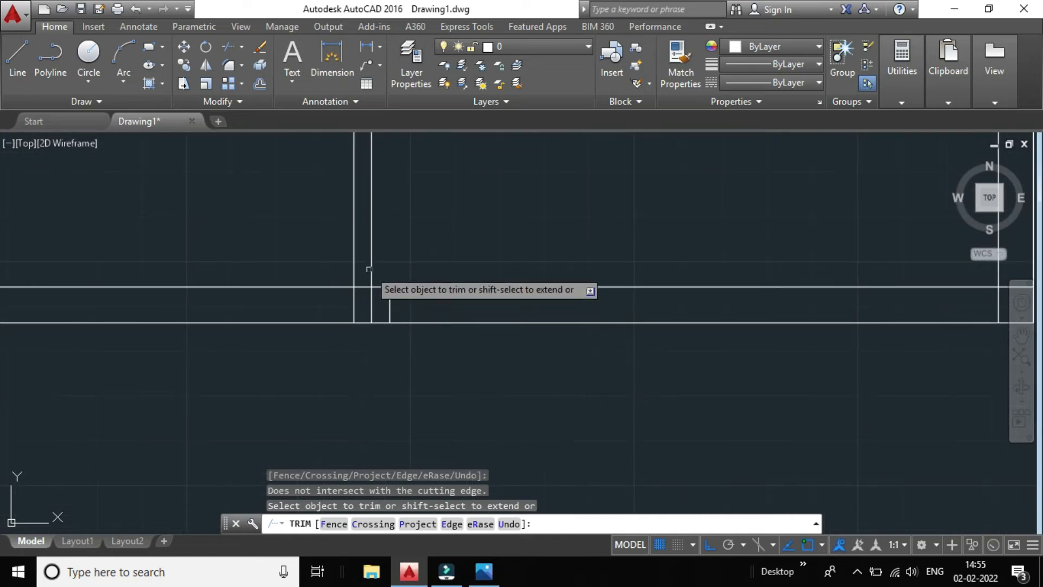
key("Escape")
Erase the original short vertical segment inside the lower outer wall, keeping its offset copy.
left_click(371, 302)
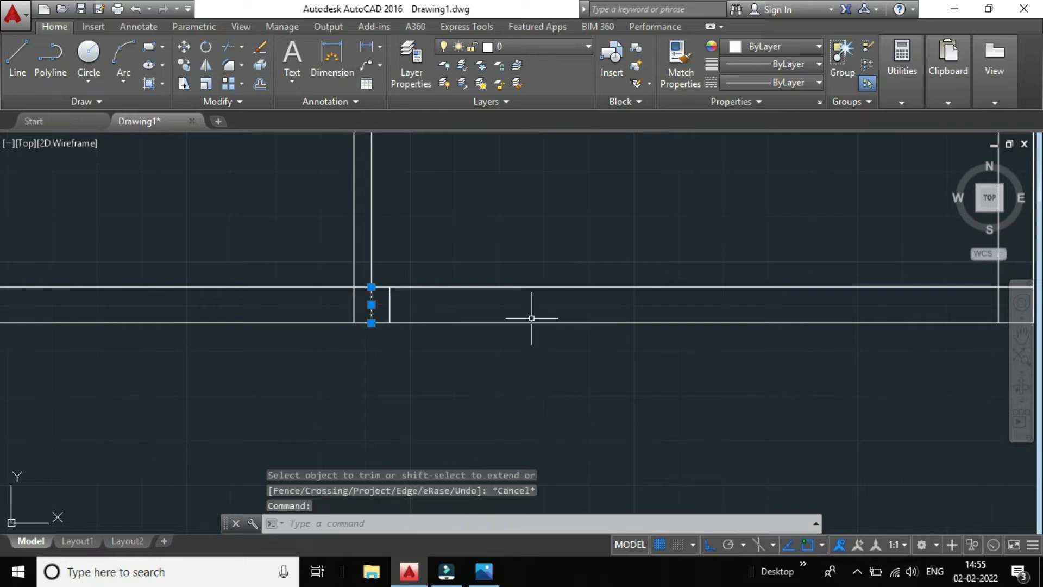
key("Delete")
scroll(408, 313, "down", 8)
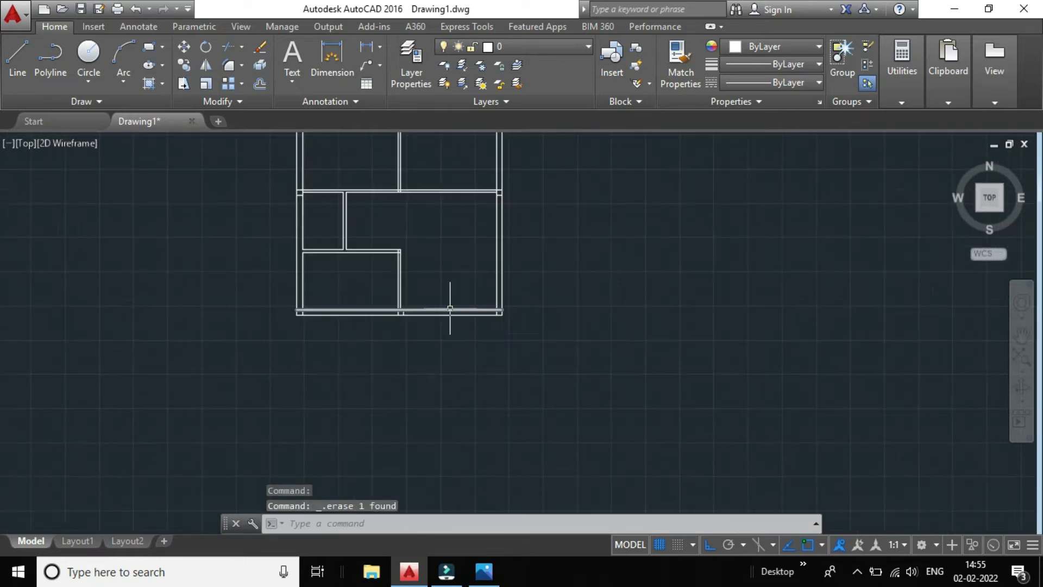
mouse_move(538, 284)
middle_mouse_down()
mouse_move(526, 376)
mouse_move(504, 433)
middle_mouse_up()
scroll(390, 421, "up", 3)
scroll(392, 417, "down", 2)
scroll(479, 389, "up", 2)
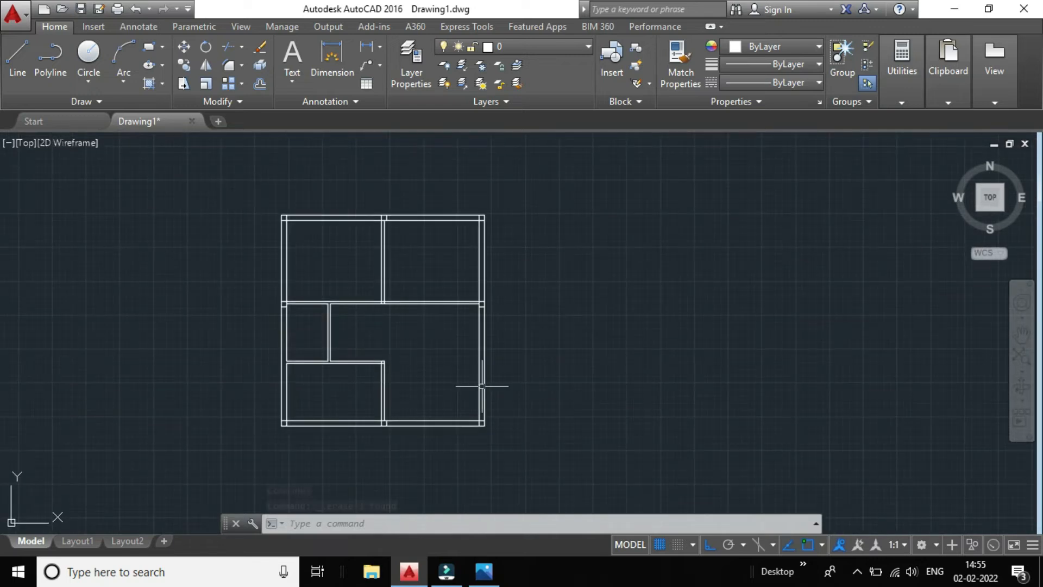
scroll(479, 389, "up", 2)
middle_click_drag(264, 333, 286, 350)
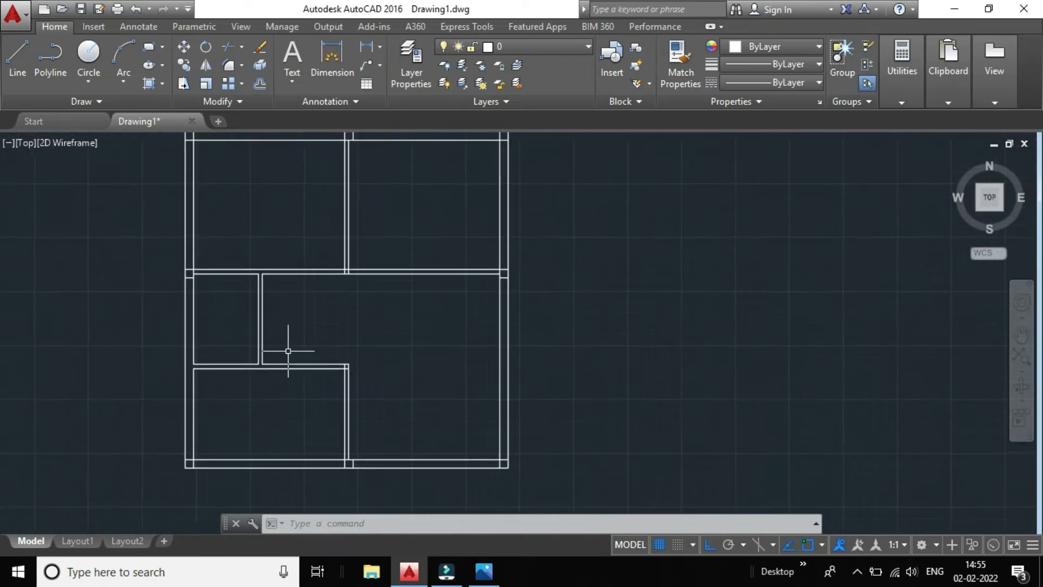
scroll(286, 350, "down", 2)
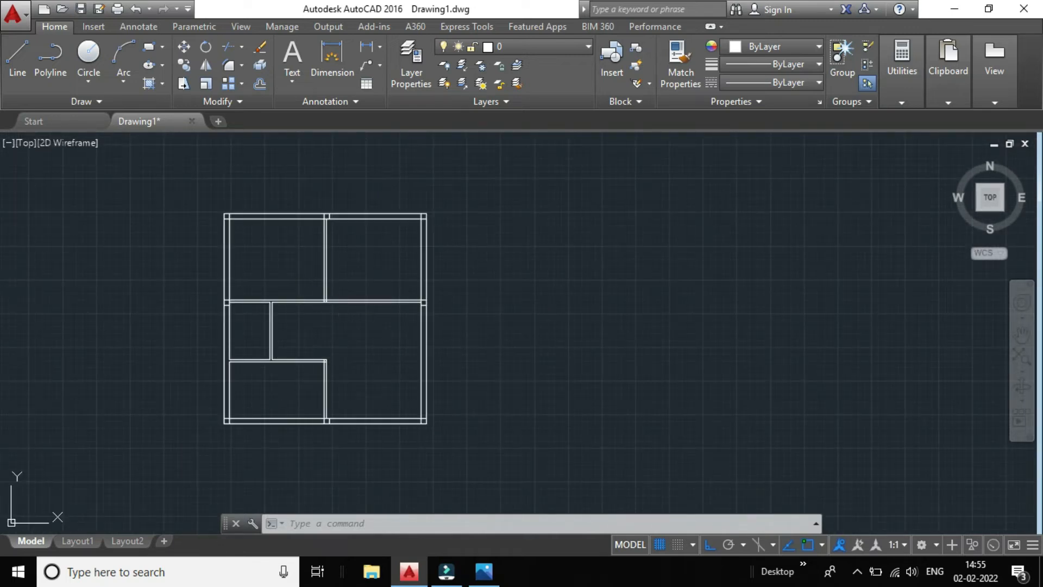
Switch to the reference floor plan image in Photos and examine its column positions and room layout.
mouse_move(484, 572)
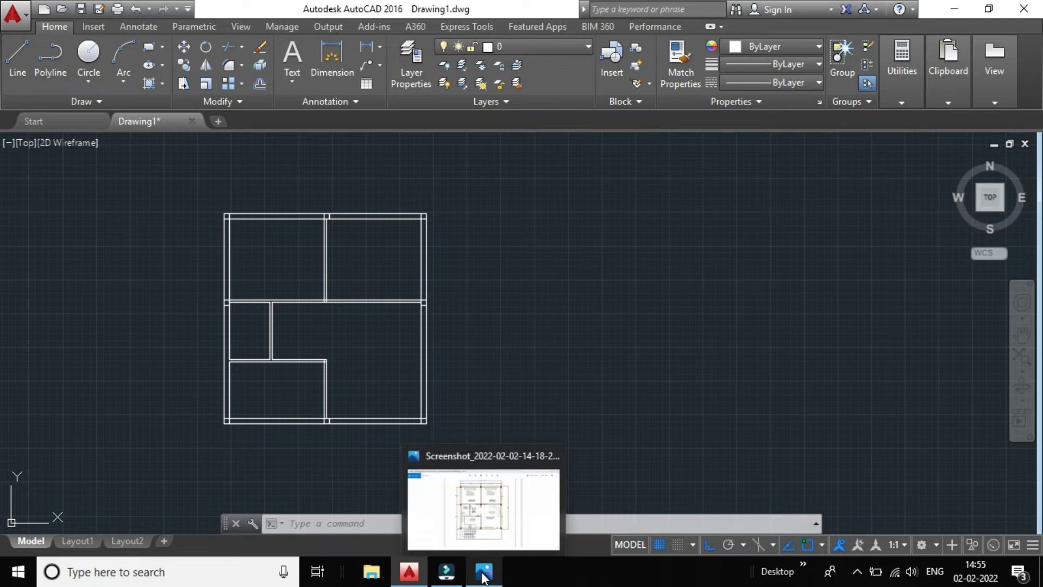
left_click(473, 525)
scroll(316, 341, "up", 3)
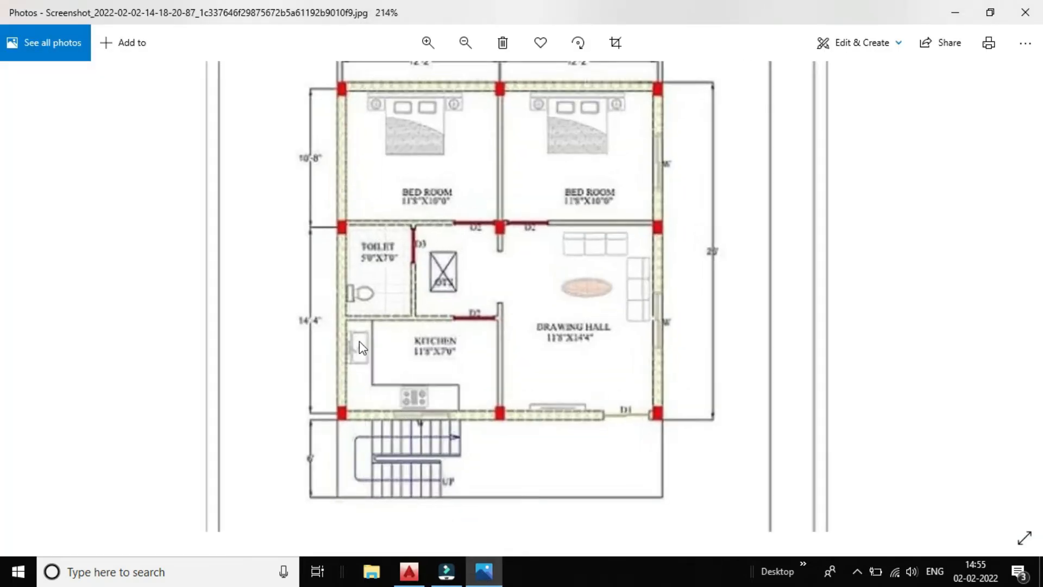
scroll(292, 297, "down", 2)
scroll(545, 376, "down", 2)
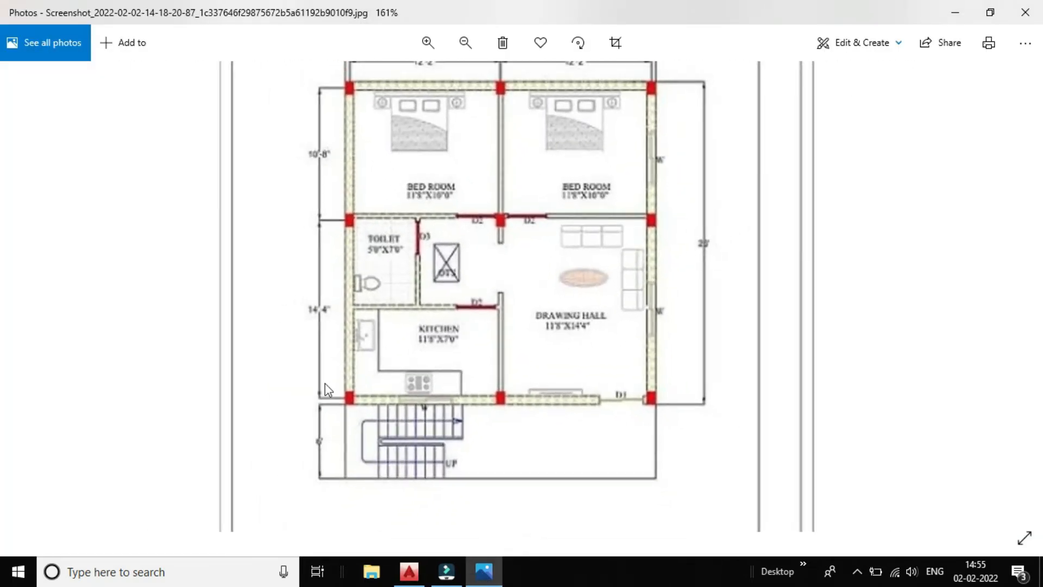
scroll(497, 315, "up", 3)
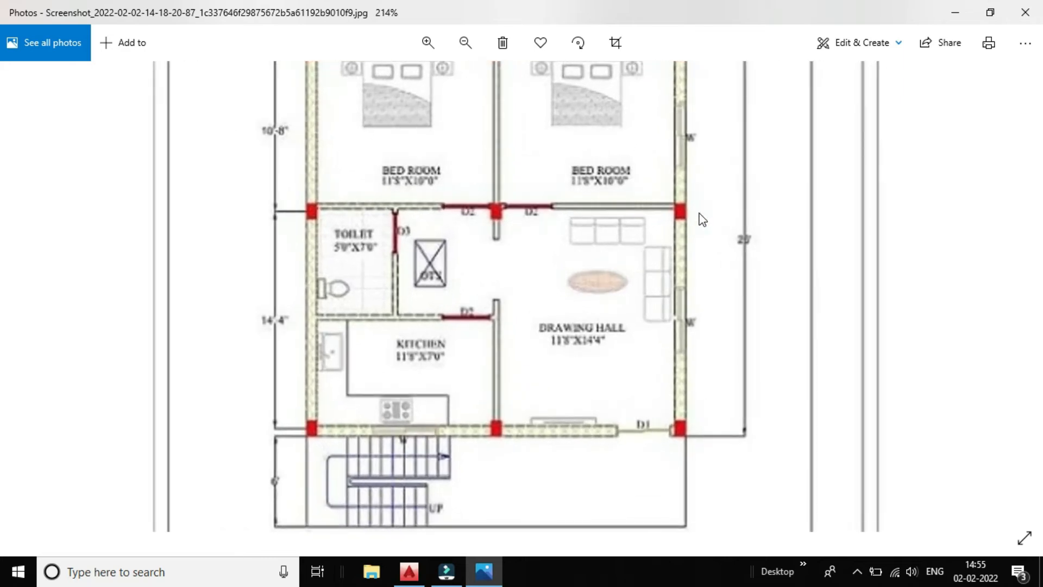
scroll(535, 248, "down", 2)
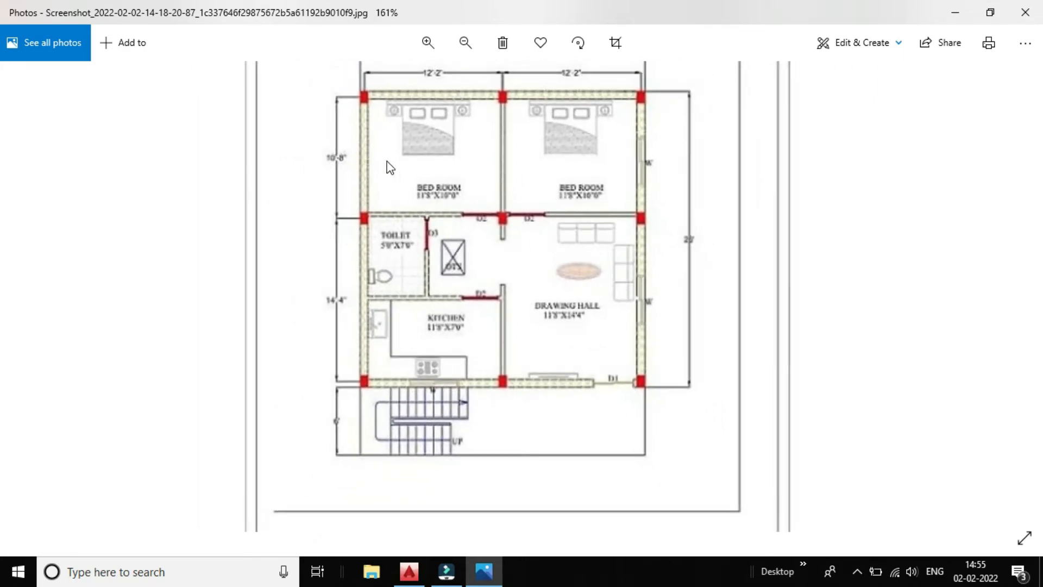
scroll(398, 182, "down", 2)
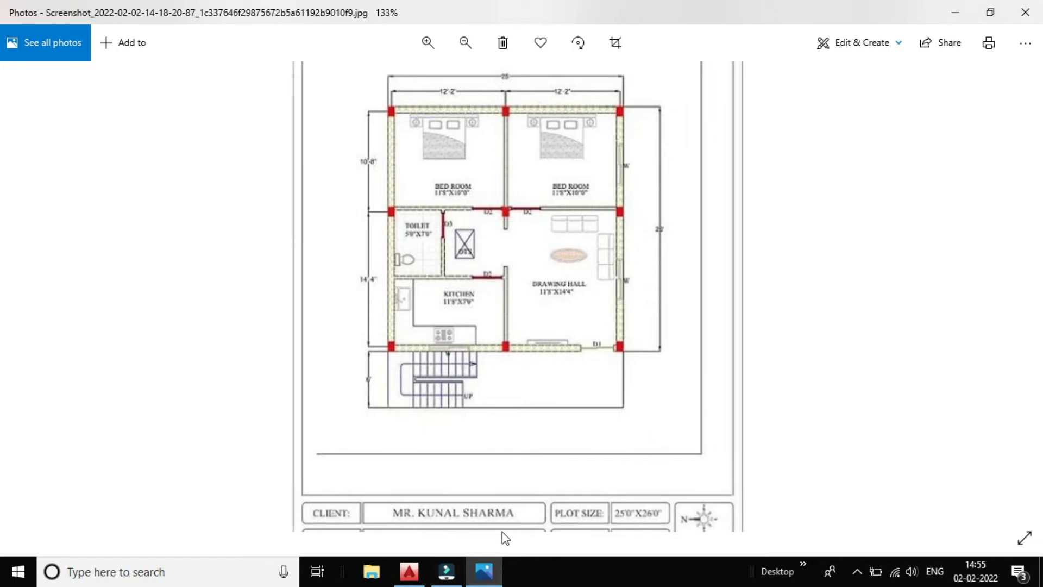
Compare the AutoCAD plan with the reference image, examining the wall stub and opening between the drawing hall and the toilet lobby.
mouse_move(433, 578)
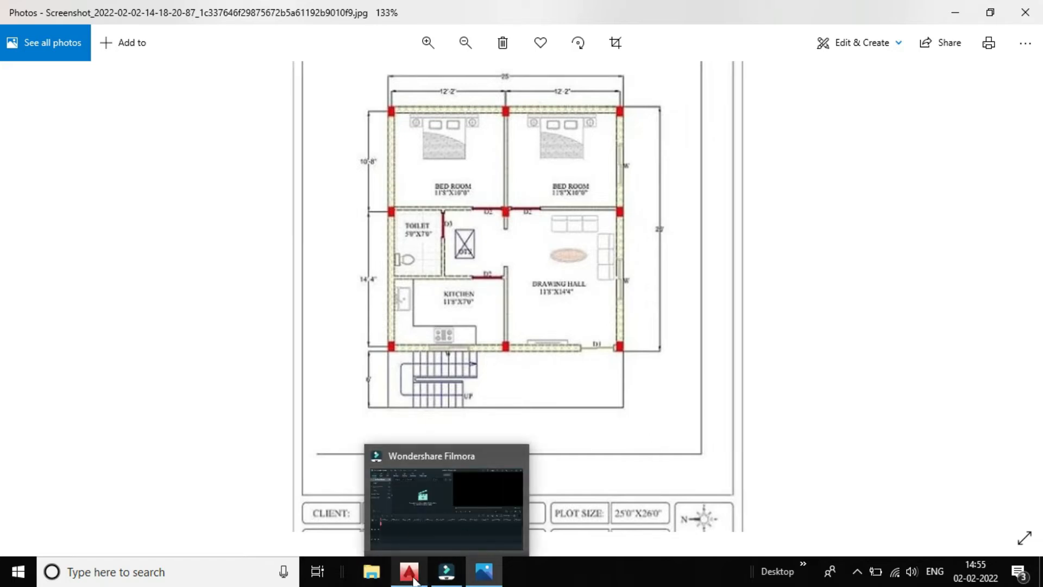
left_click(400, 525)
scroll(373, 296, "up", 1)
scroll(342, 286, "down", 3)
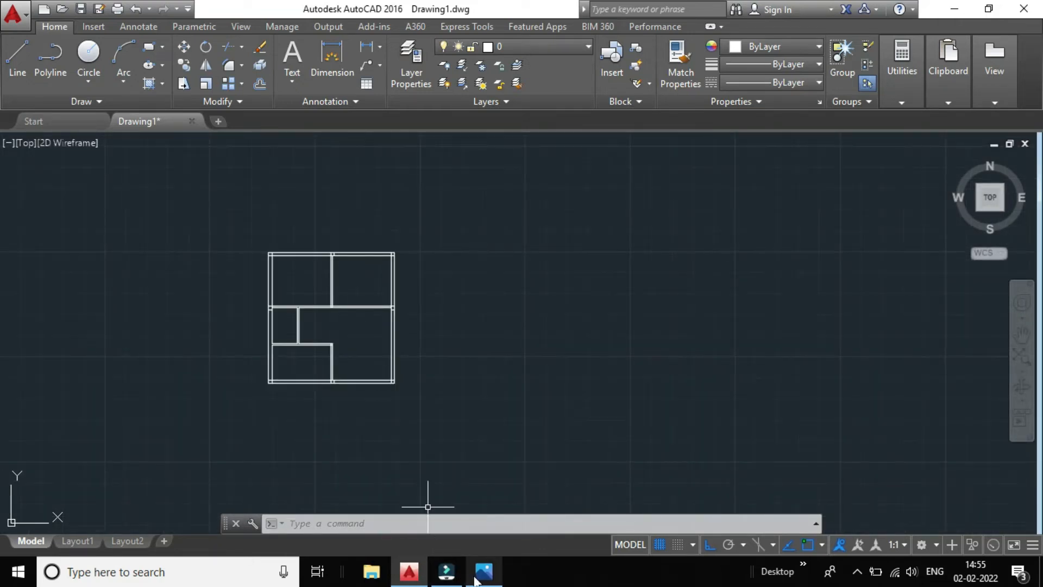
mouse_move(483, 571)
left_click(462, 517)
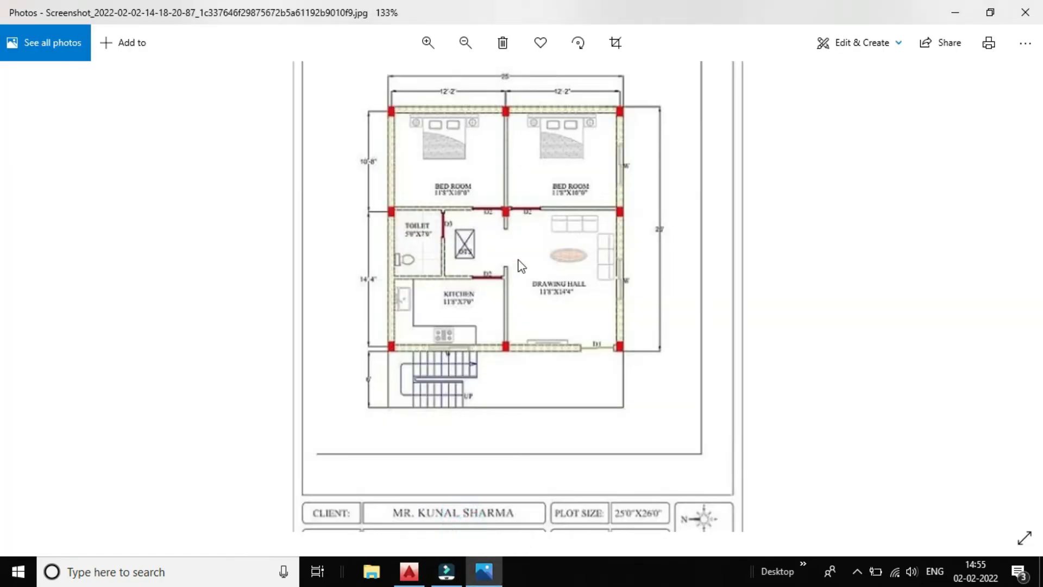
scroll(470, 230, "up", 4)
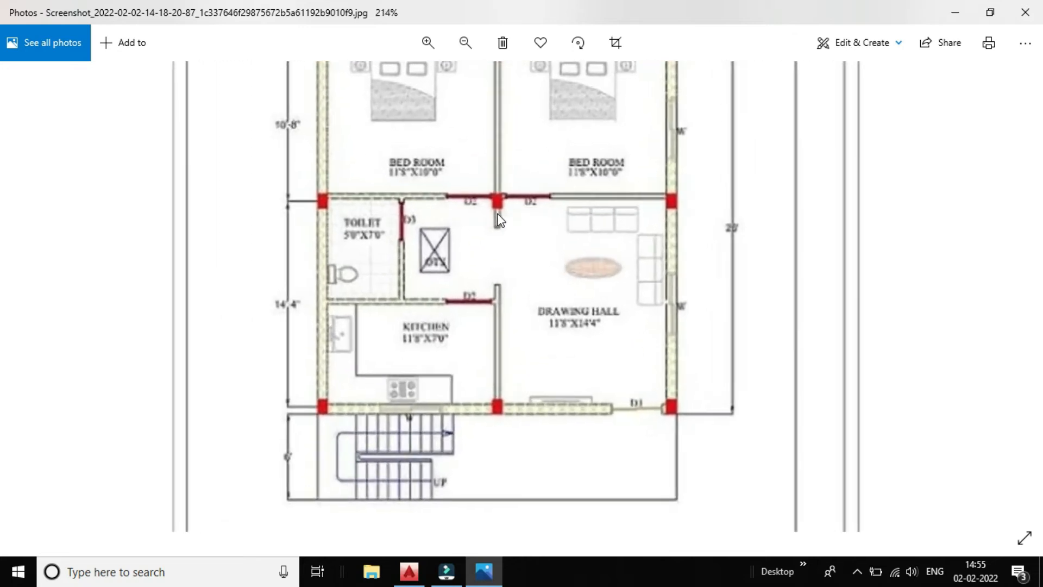
Examine the wall stubs and opening between the drawing hall and the lobby in the reference floor plan image.
scroll(501, 220, "up", 2)
scroll(500, 220, "up", 2)
scroll(500, 220, "down", 2)
scroll(500, 220, "down", 3)
scroll(452, 551, "down", 2)
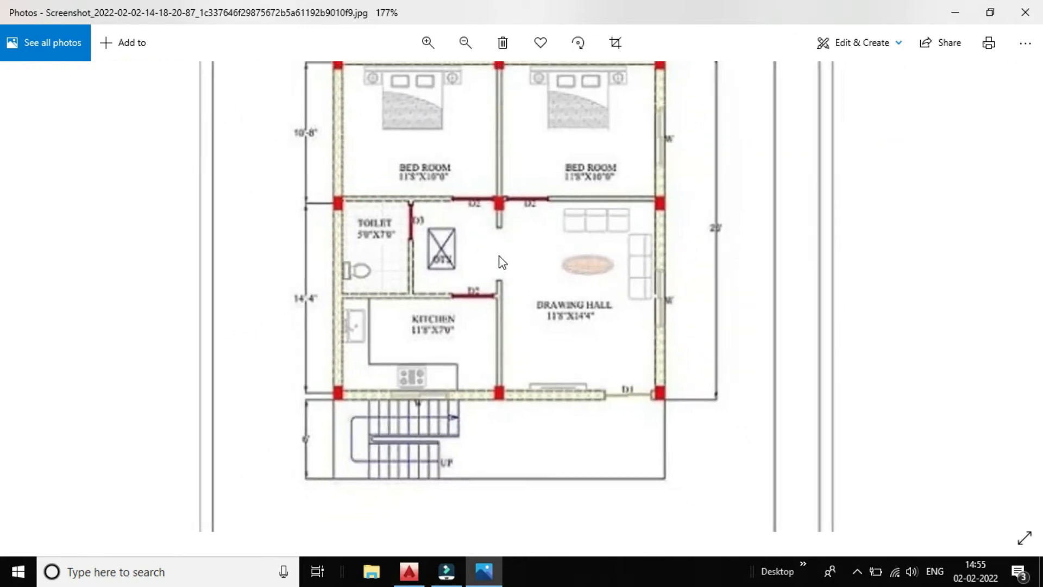
mouse_move(459, 574)
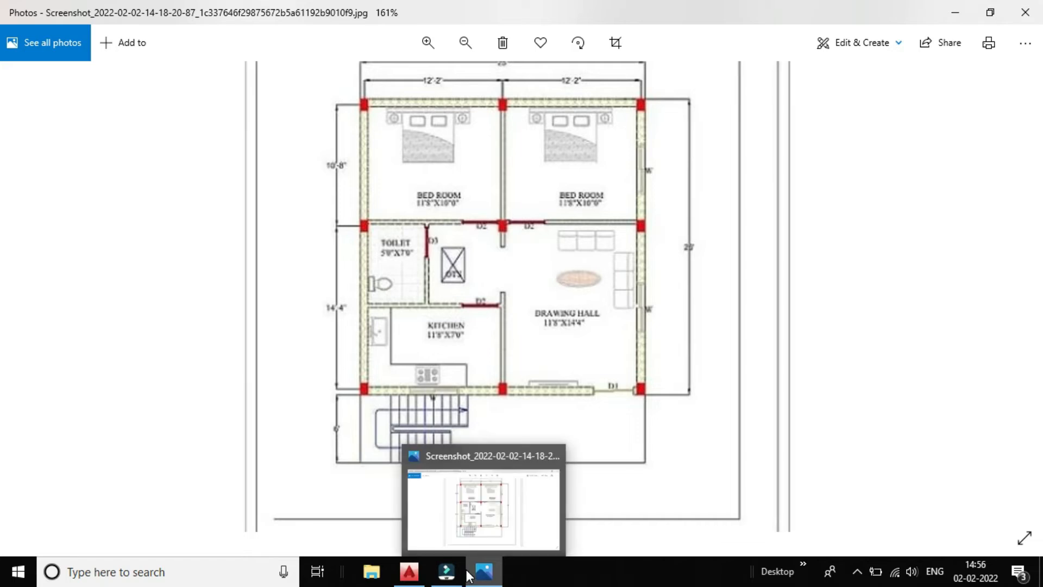
mouse_move(420, 576)
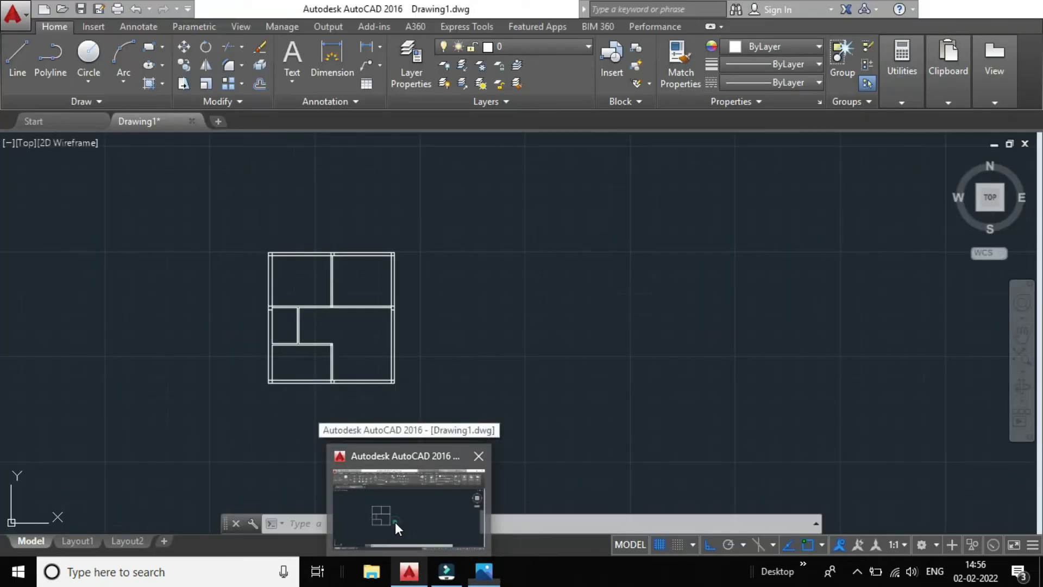
Switch back to AutoCAD and extend both lines of the wall between the bedrooms down to the kitchen wall.
left_click(396, 523)
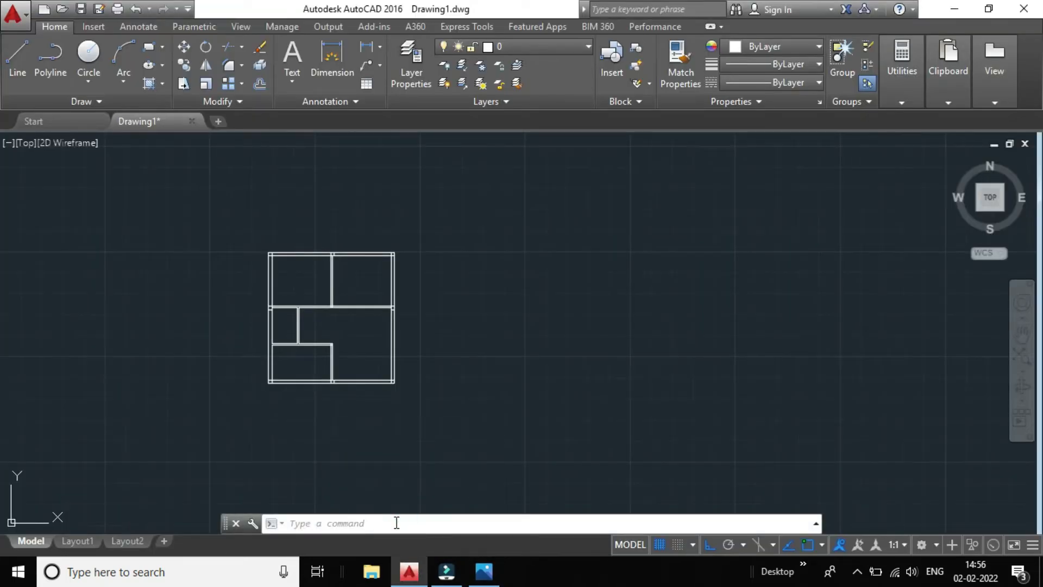
scroll(353, 375, "up", 6)
scroll(163, 324, "down", 4)
scroll(143, 211, "up", 2)
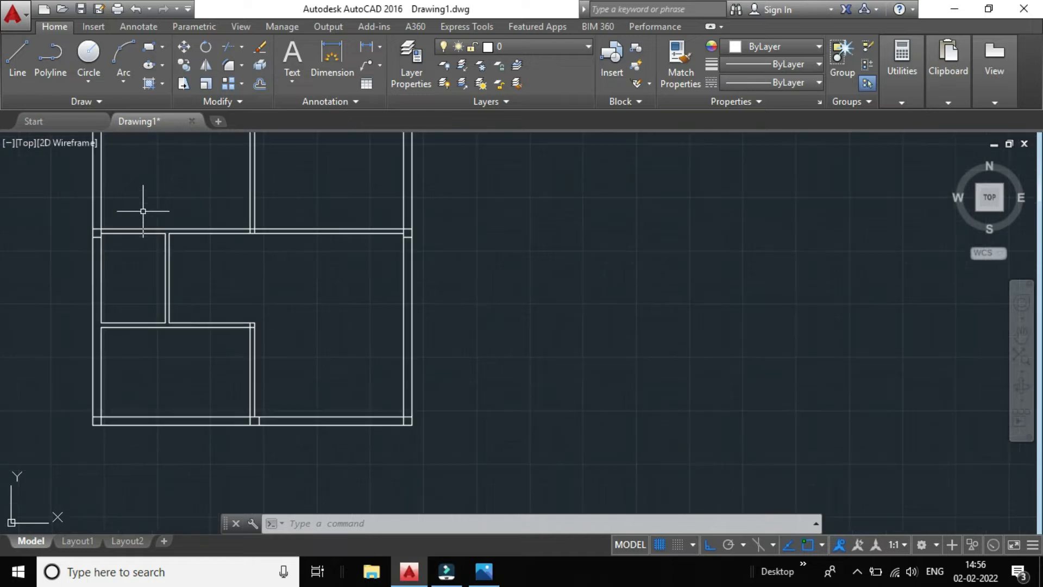
left_click(241, 47)
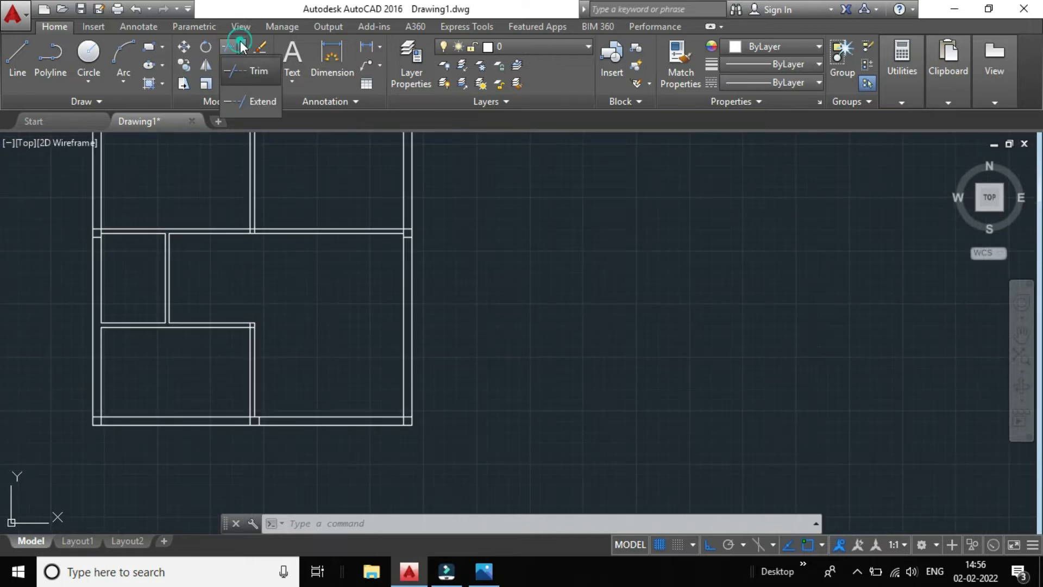
left_click(253, 103)
scroll(257, 243, "up", 5)
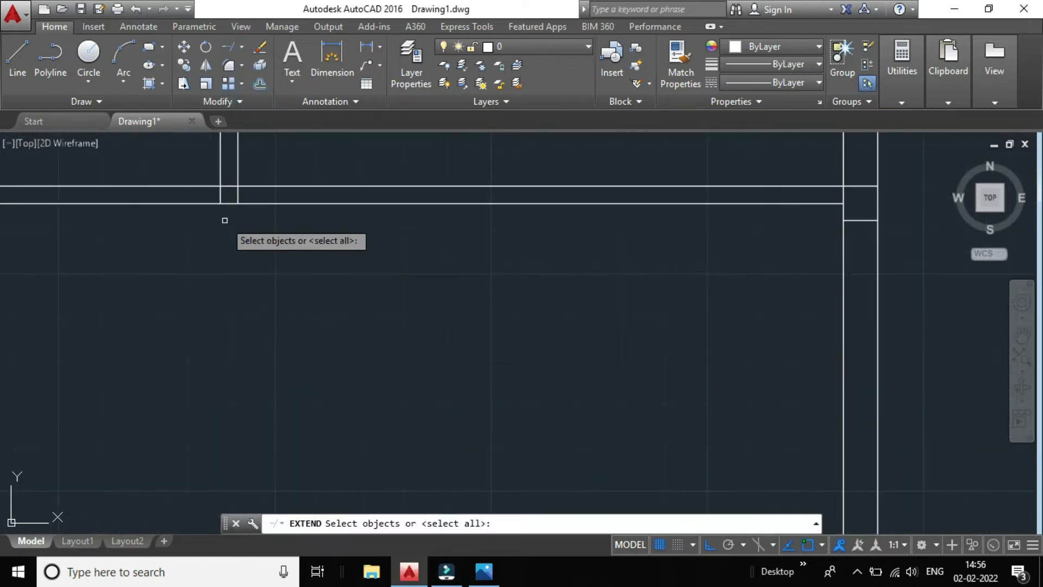
key("Return")
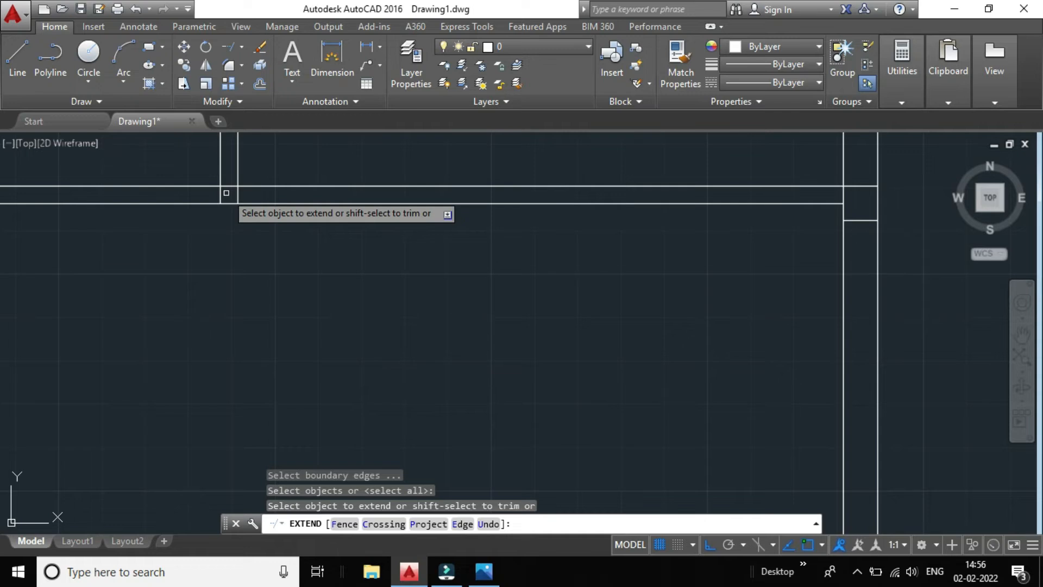
left_click(218, 197)
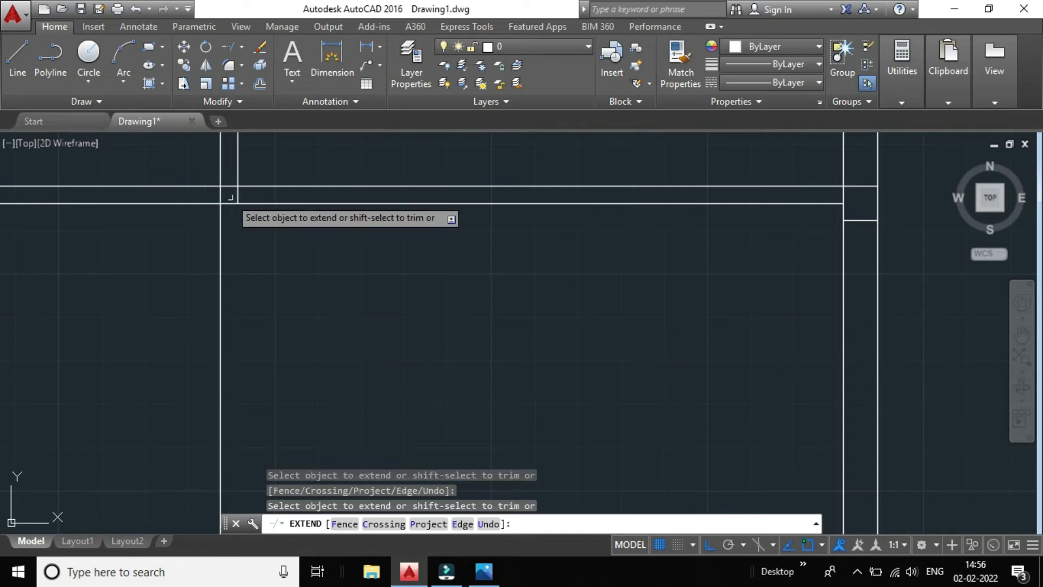
left_click(238, 194)
scroll(238, 193, "down", 3)
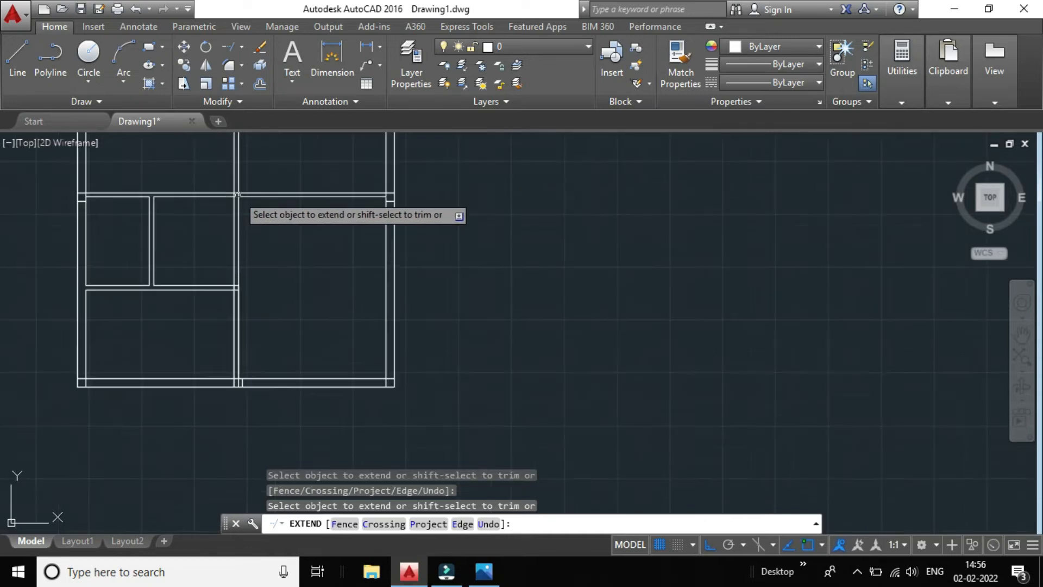
scroll(249, 263, "up", 3)
scroll(173, 246, "down", 3)
scroll(173, 245, "up", 3)
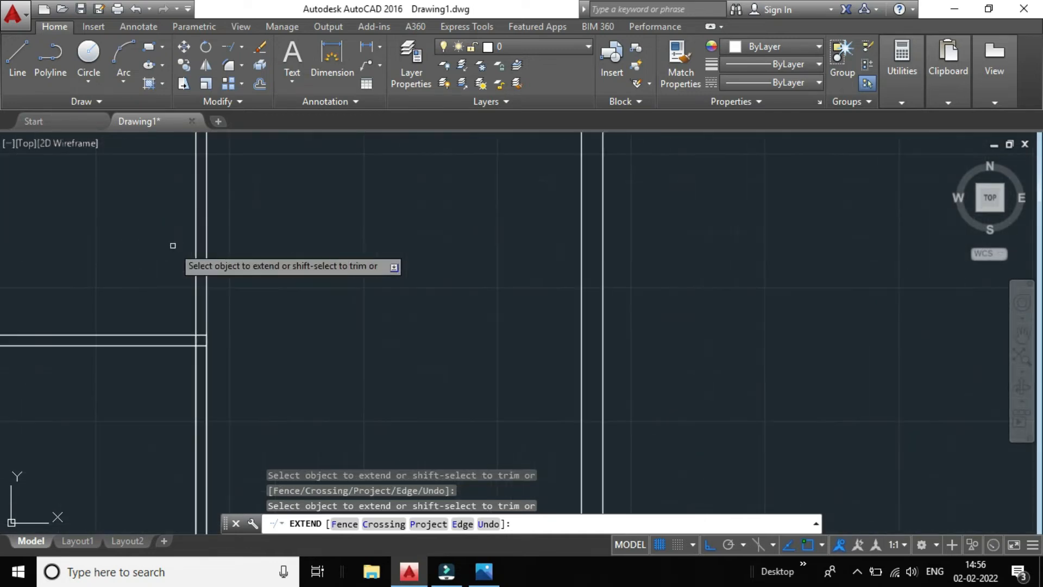
scroll(173, 245, "down", 2)
key("Escape")
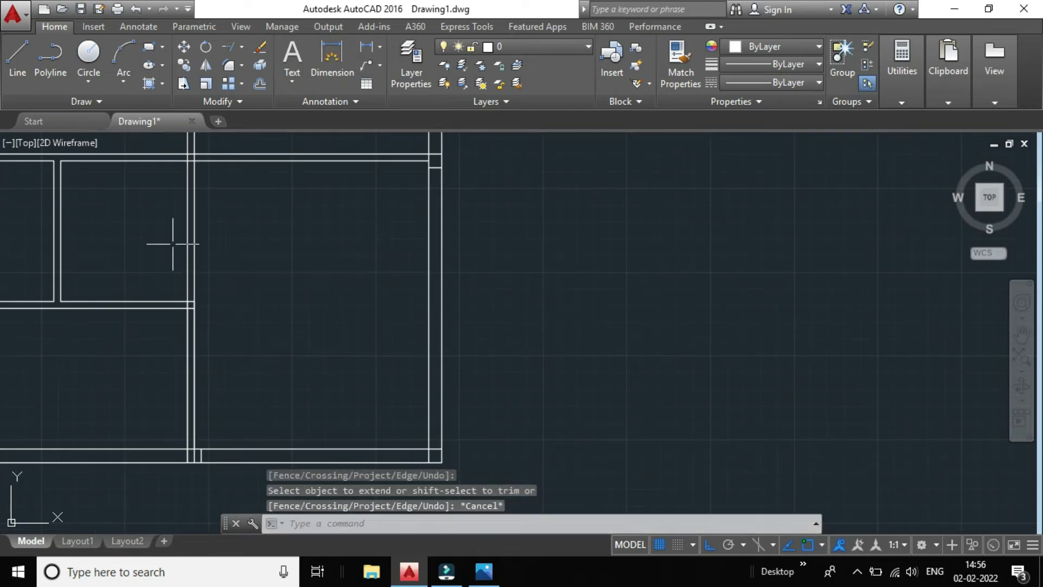
scroll(226, 244, "down", 2)
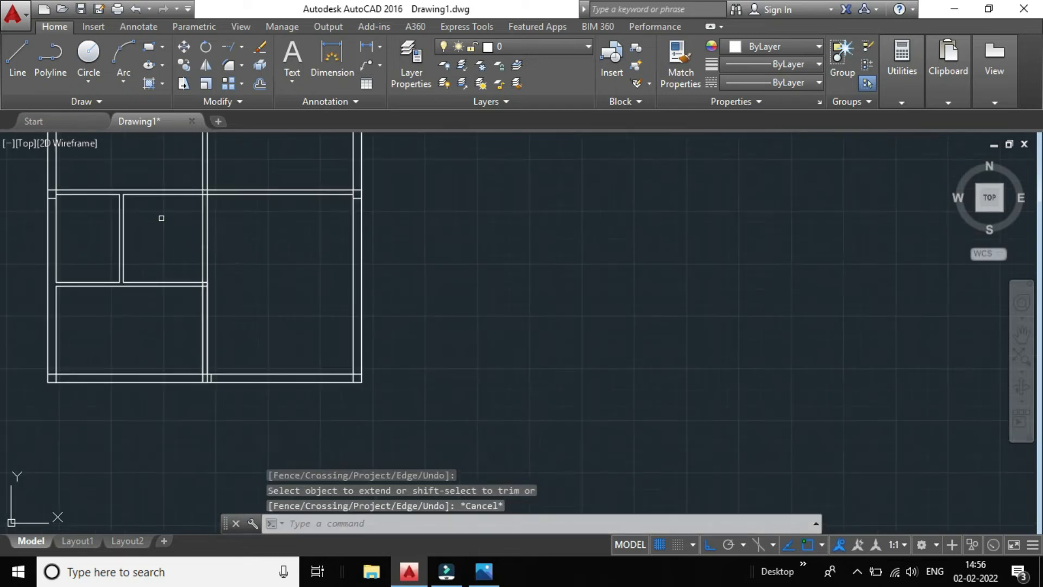
scroll(160, 216, "up", 2)
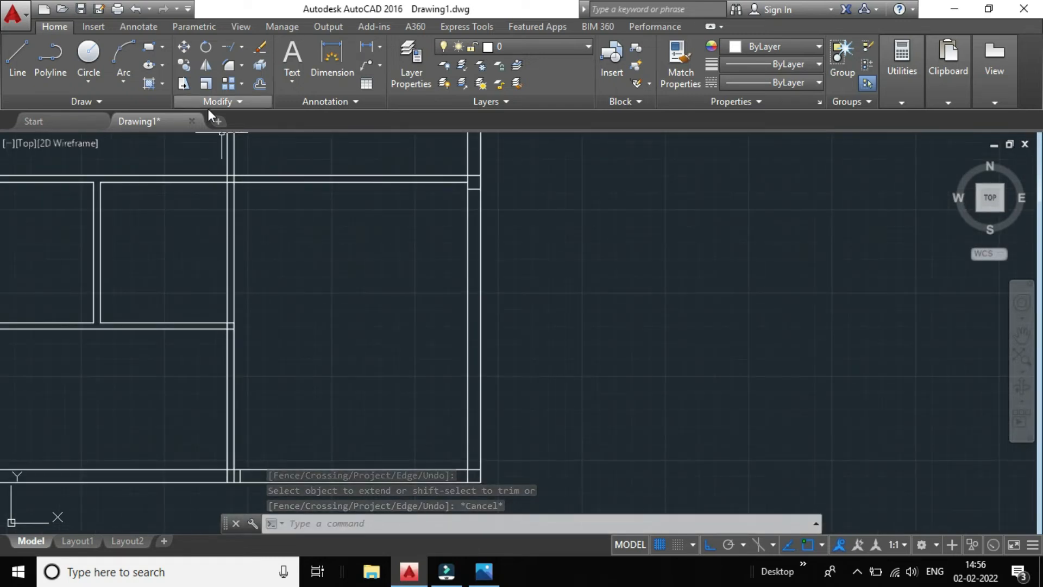
scroll(192, 145, "up", 2)
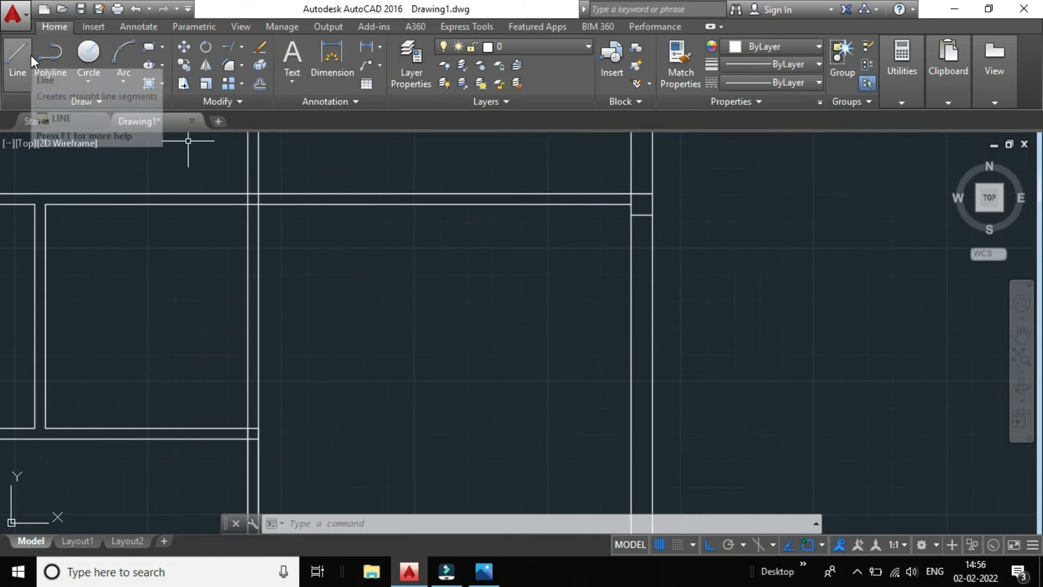
Start the Offset command, and switch to the reference image in Photos to examine the wall stubs on both sides of the drawing hall opening.
left_click(260, 83)
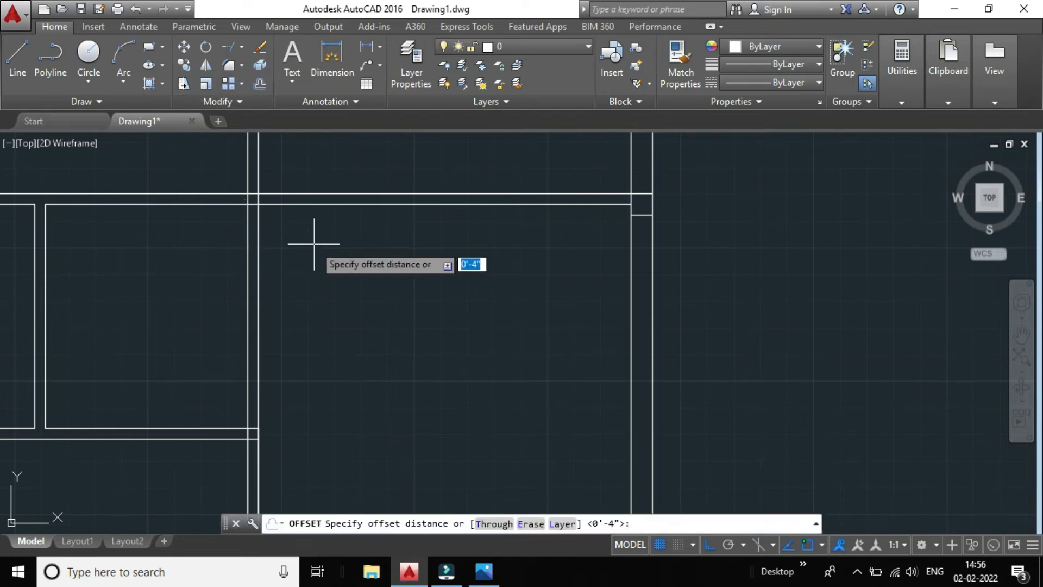
mouse_move(484, 570)
left_click(463, 511)
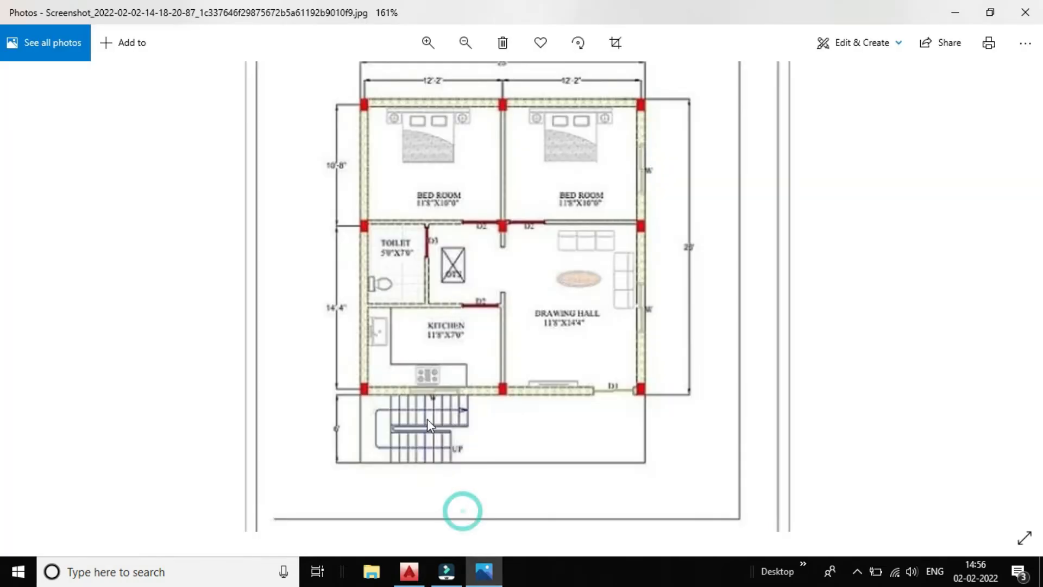
scroll(466, 247, "up", 2)
scroll(489, 223, "up", 1)
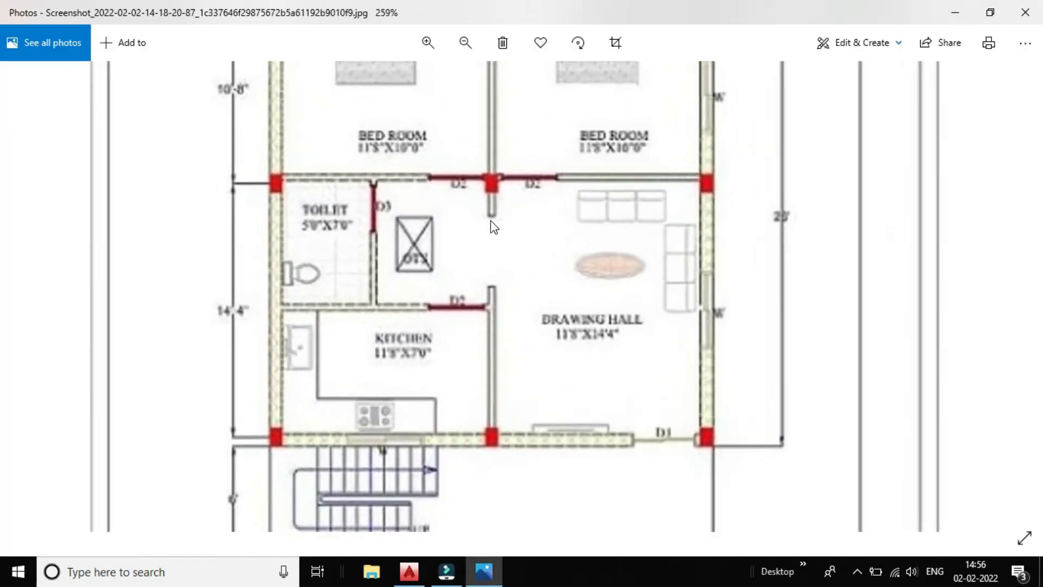
scroll(313, 239, "up", 1)
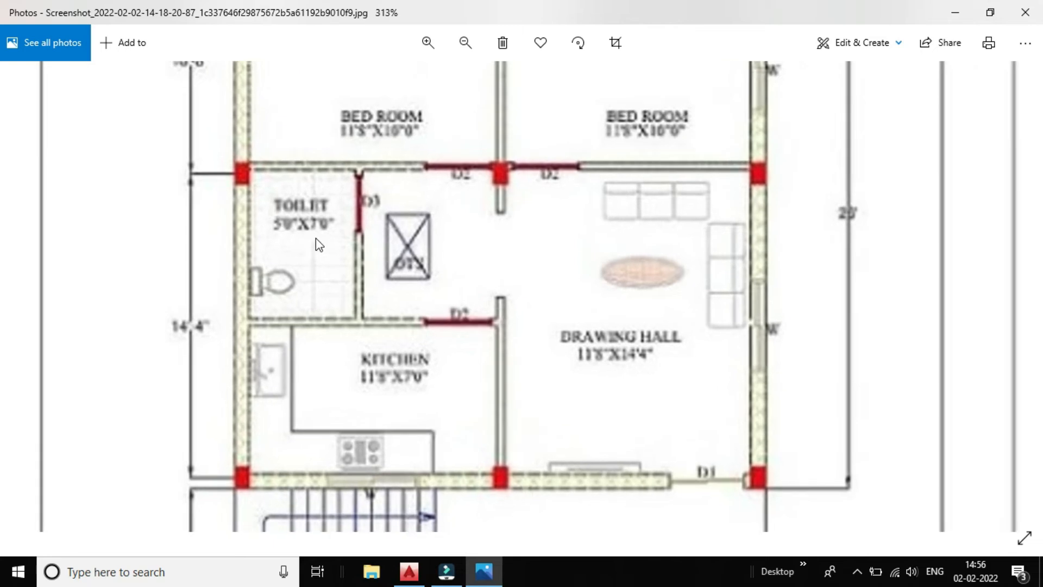
scroll(506, 242, "down", 1)
scroll(509, 243, "up", 1)
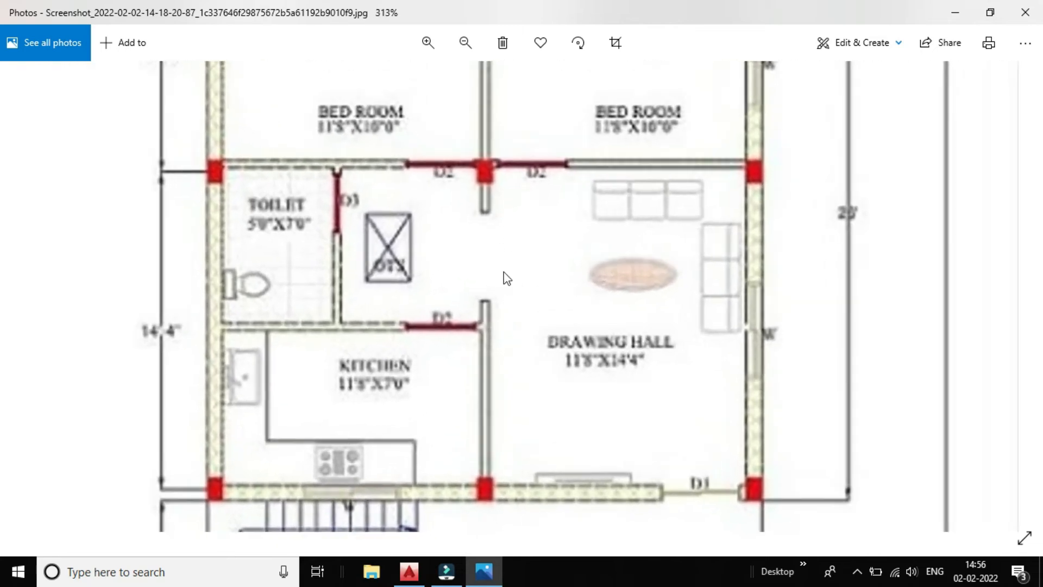
scroll(503, 277, "up", 1)
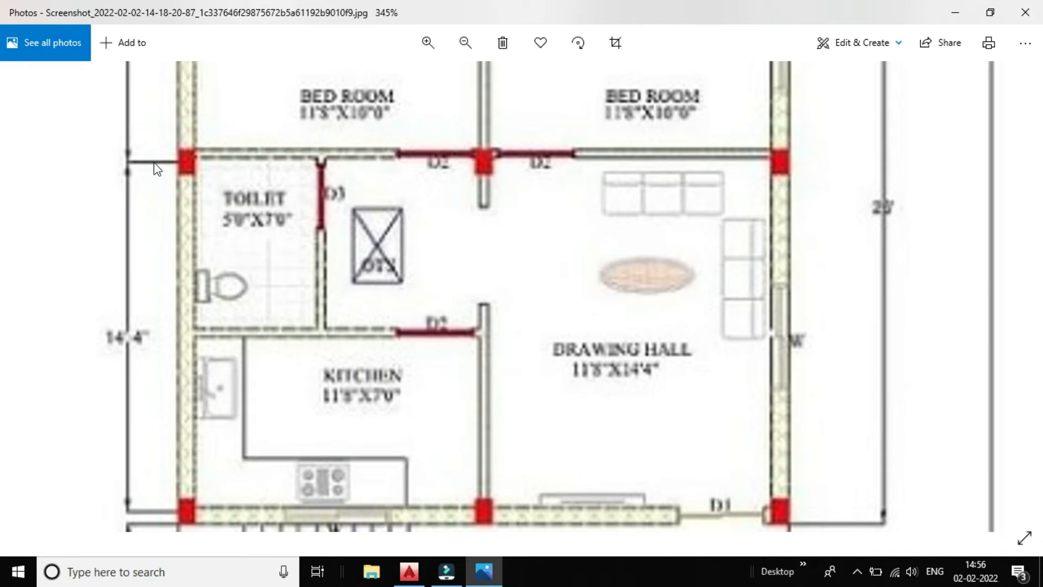
scroll(275, 240, "down", 3)
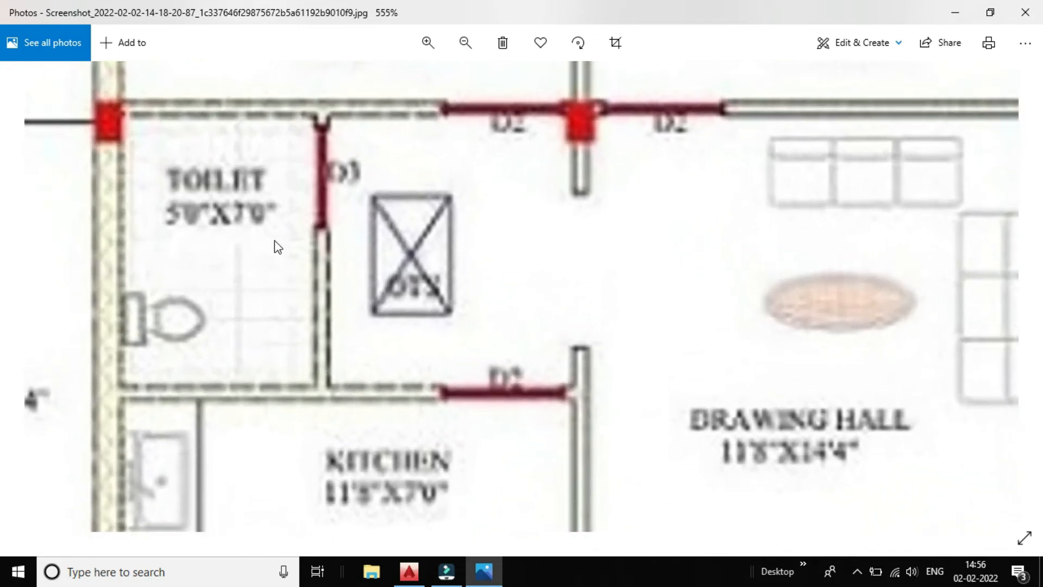
scroll(320, 264, "down", 2)
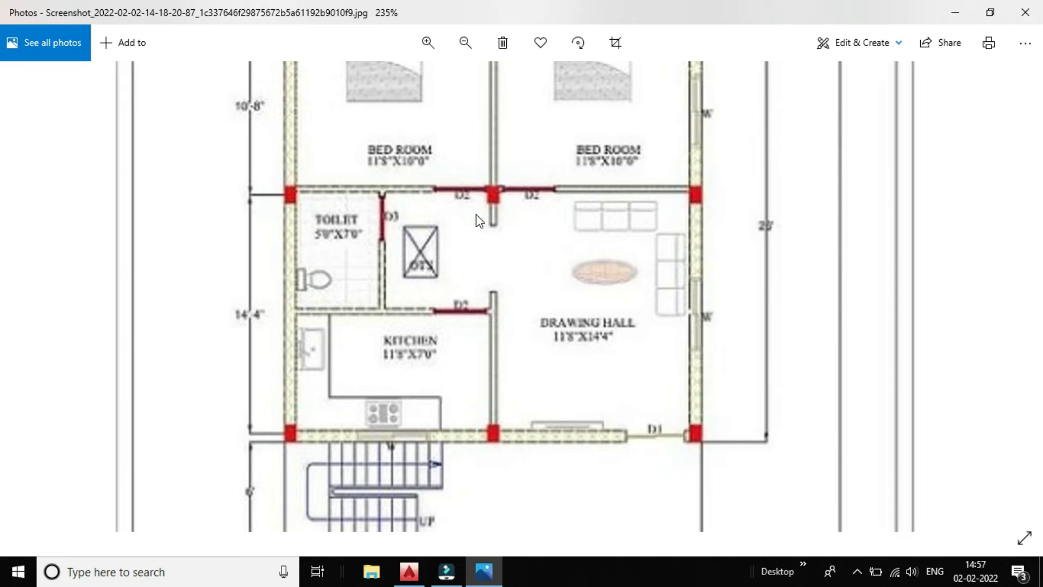
scroll(496, 216, "up", 1)
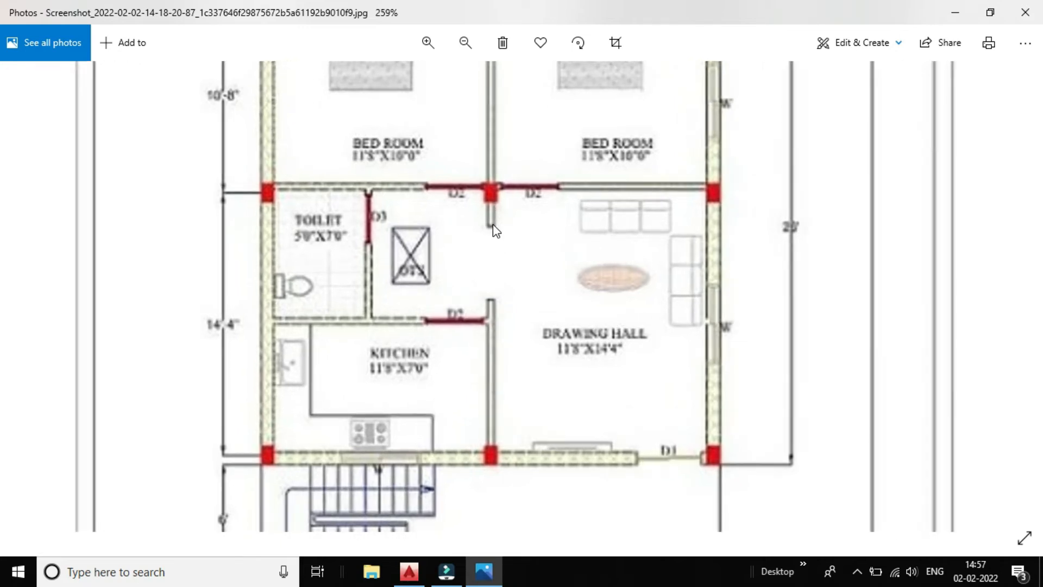
scroll(494, 224, "up", 4)
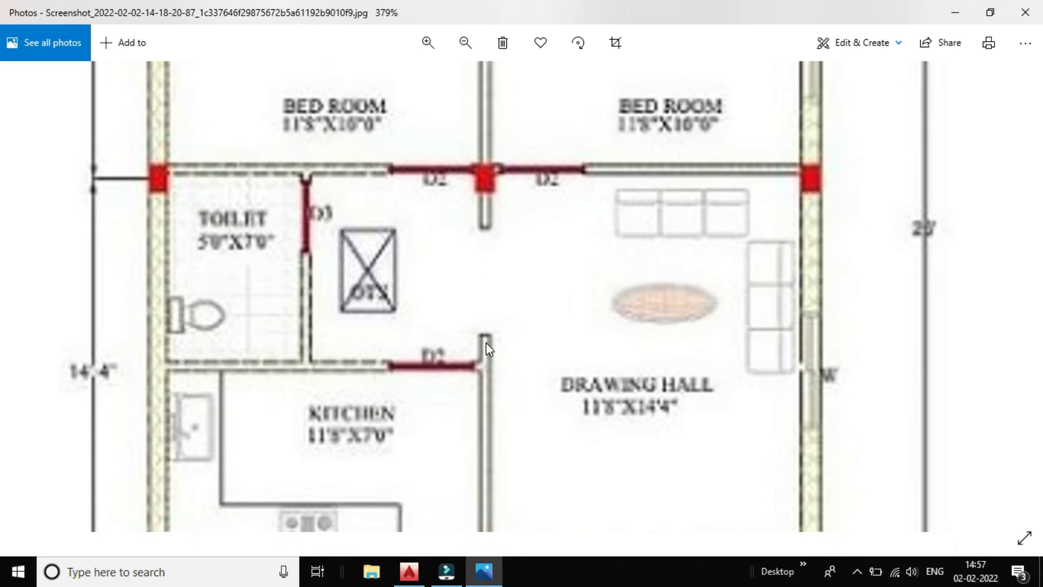
scroll(486, 343, "up", 1)
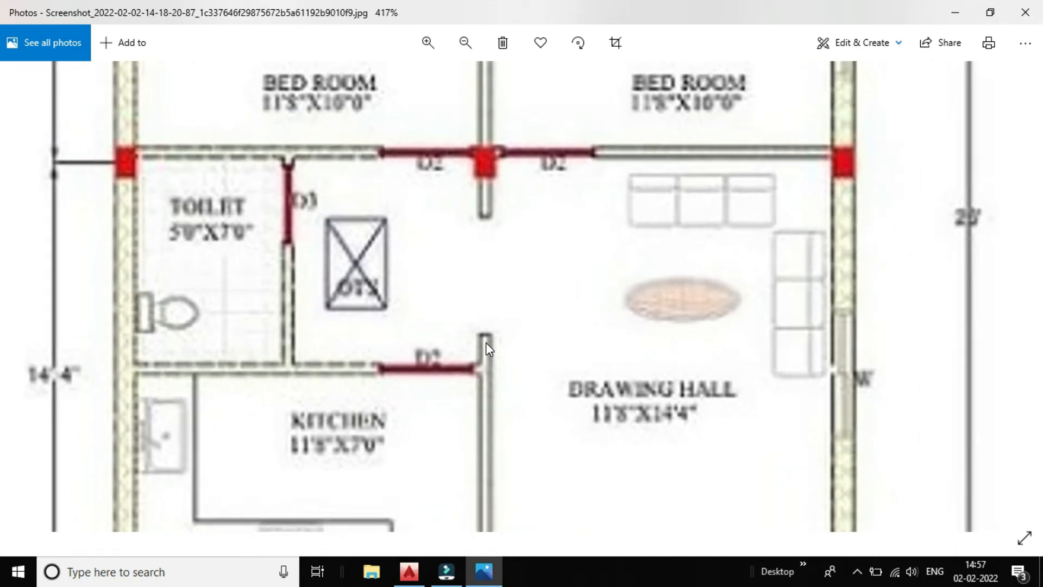
Return to AutoCAD and offset the lower line of the wall below the bedrooms 1'6" downward into the drawing hall.
mouse_move(409, 570)
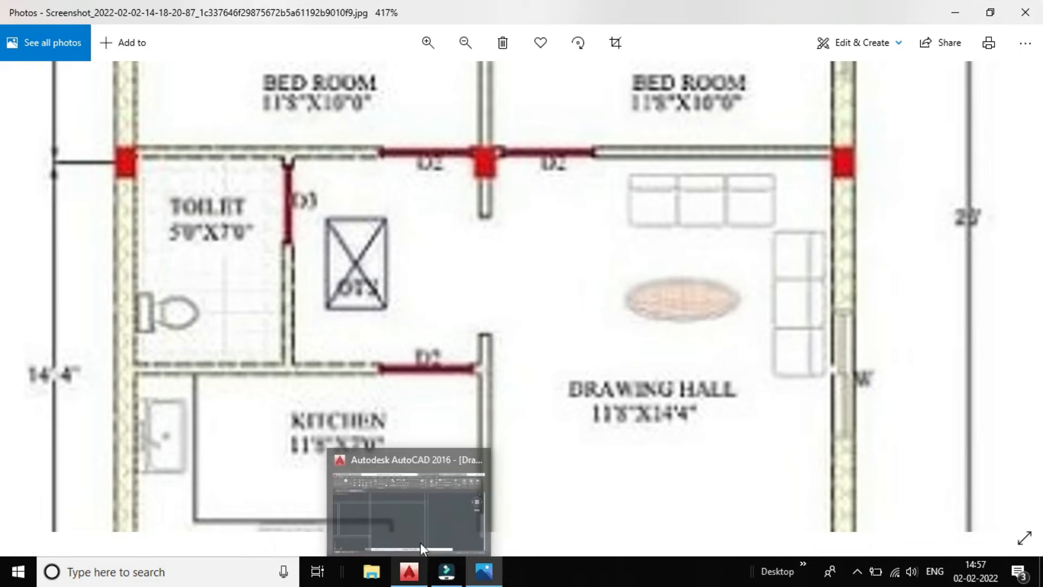
left_click(422, 548)
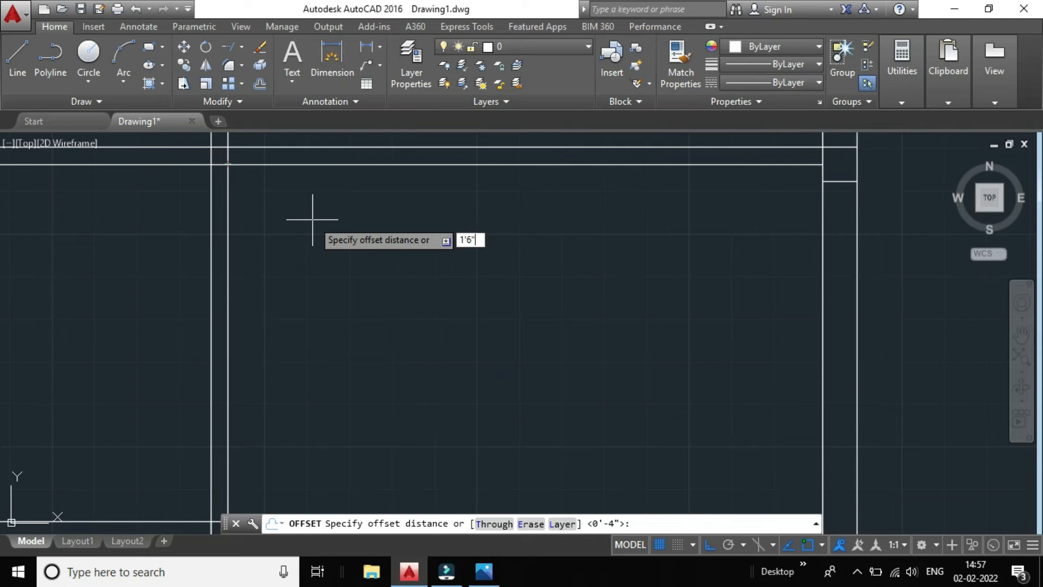
key("Return")
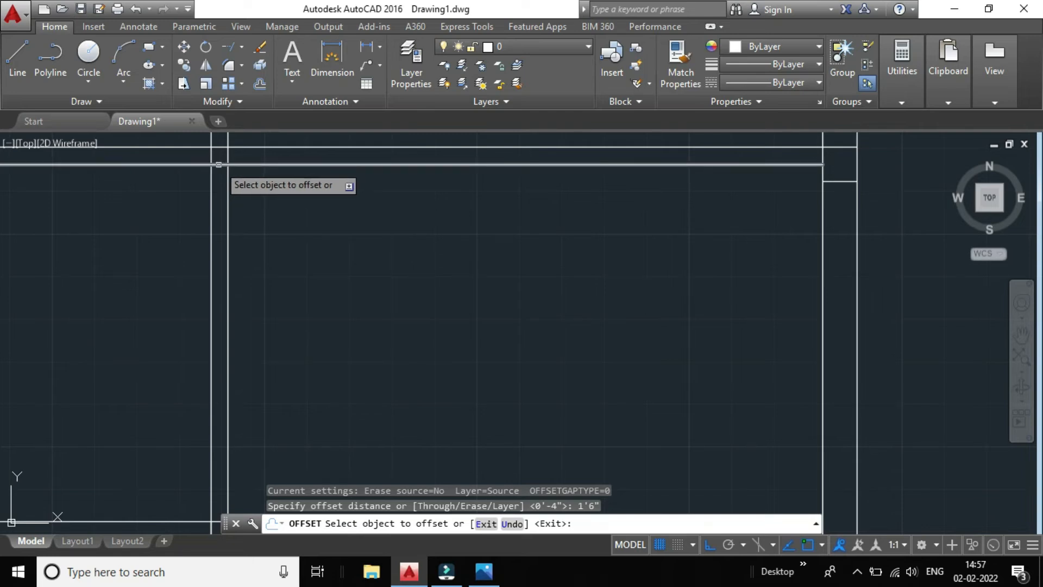
scroll(218, 164, "down", 2)
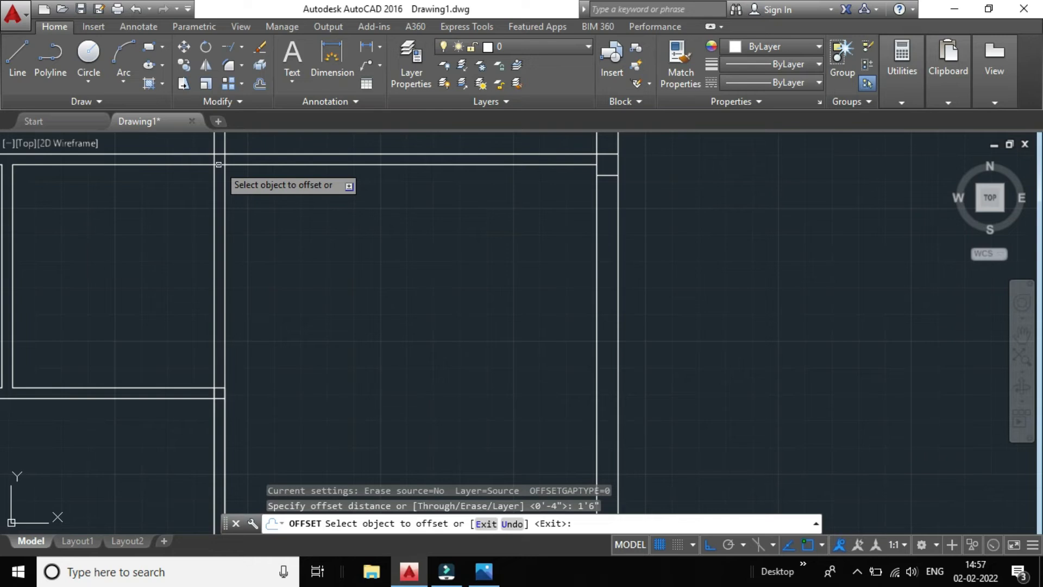
scroll(219, 164, "up", 3)
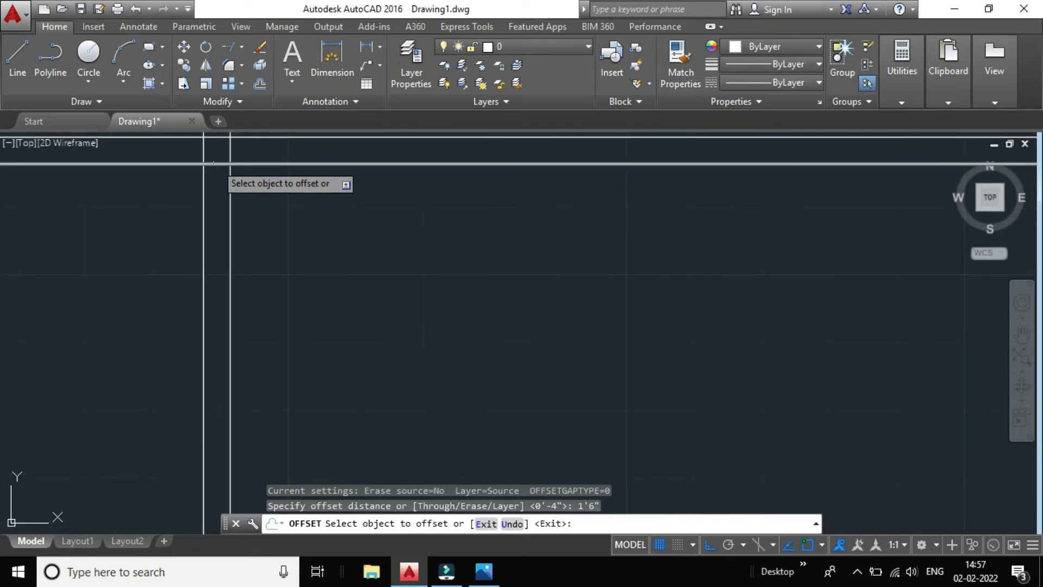
left_click(217, 163)
left_click(214, 256)
scroll(218, 258, "down", 1)
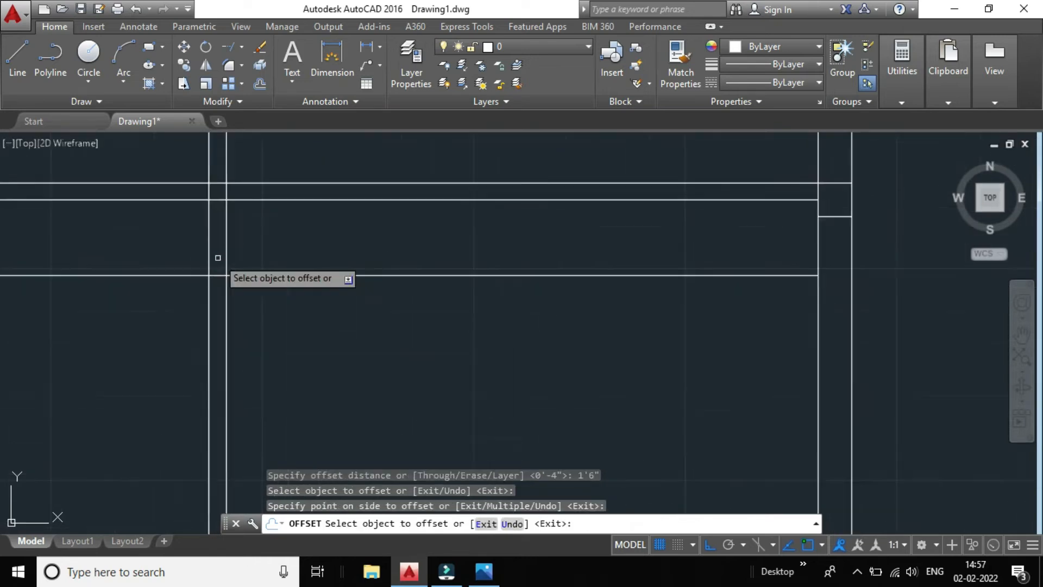
Offset the upper line of the kitchen wall 1'6" upward at the lobby to mark the other side of the opening.
scroll(218, 257, "down", 1)
scroll(193, 391, "up", 2)
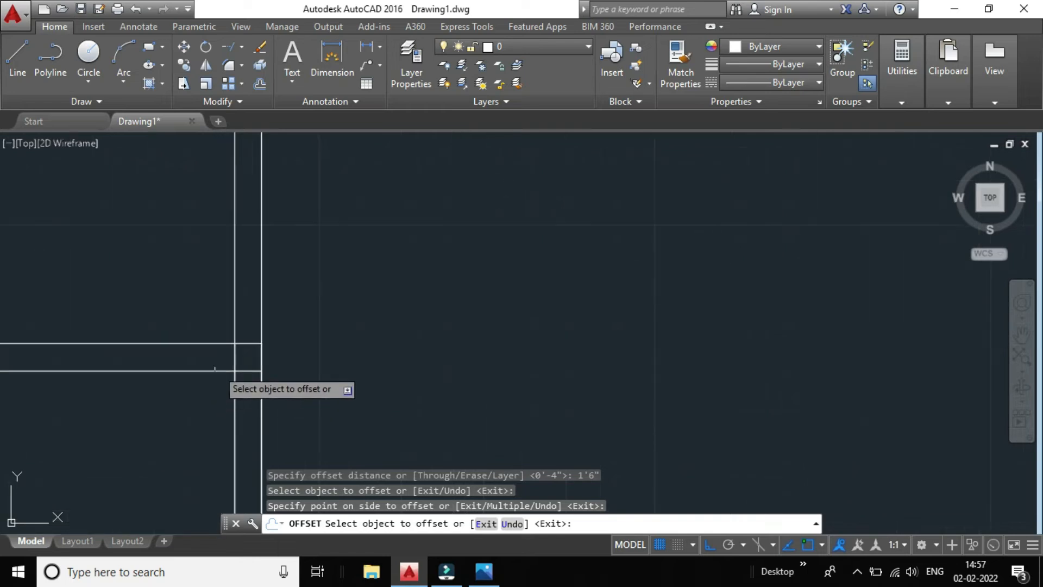
left_click(236, 343)
left_click(233, 249)
scroll(234, 250, "down", 2)
scroll(233, 225, "up", 3)
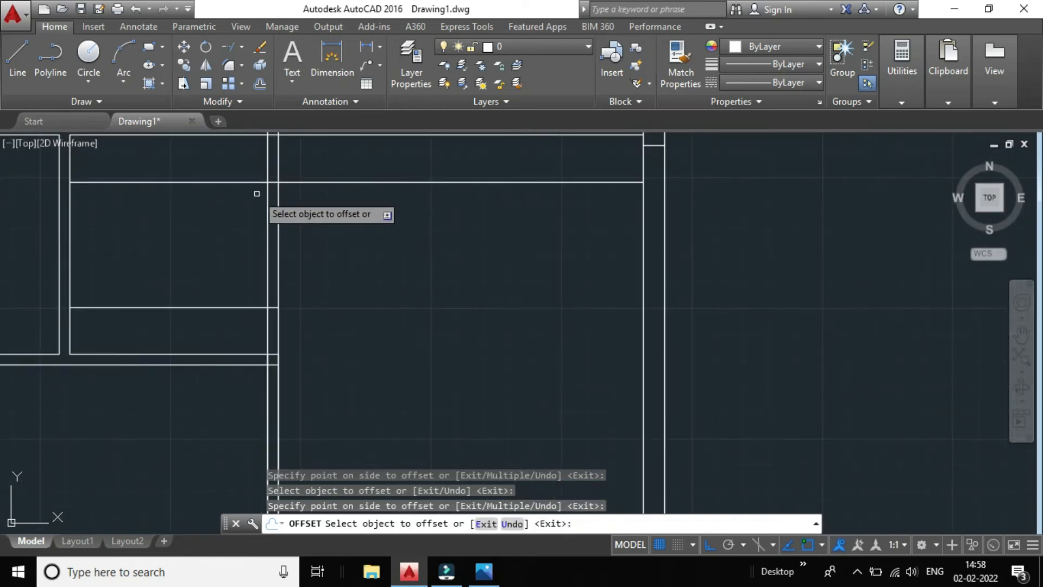
scroll(257, 193, "down", 1)
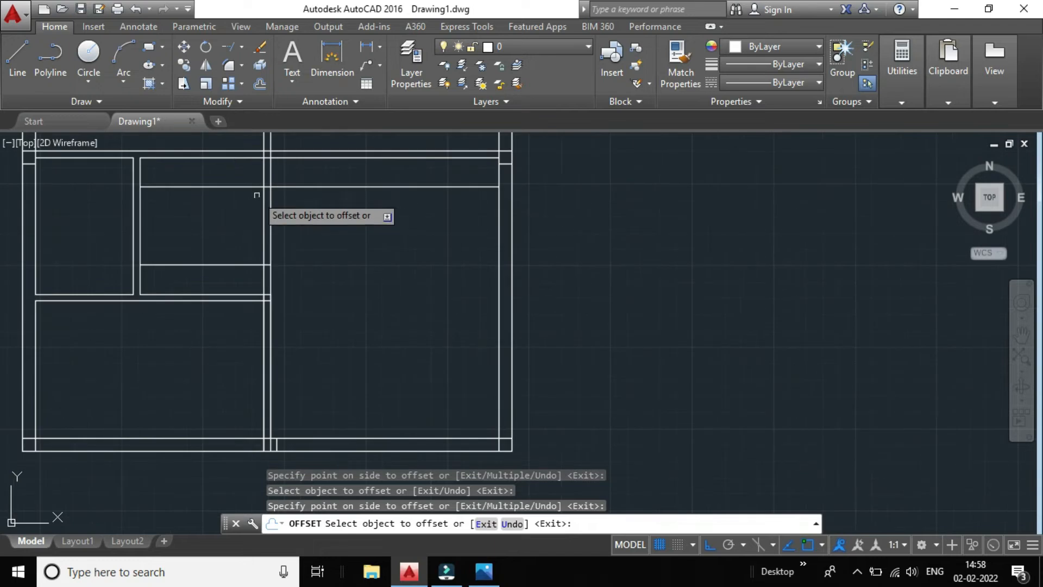
Finish offsetting and extend the lower opening line in both directions, out to the side walls of the house.
key("Escape")
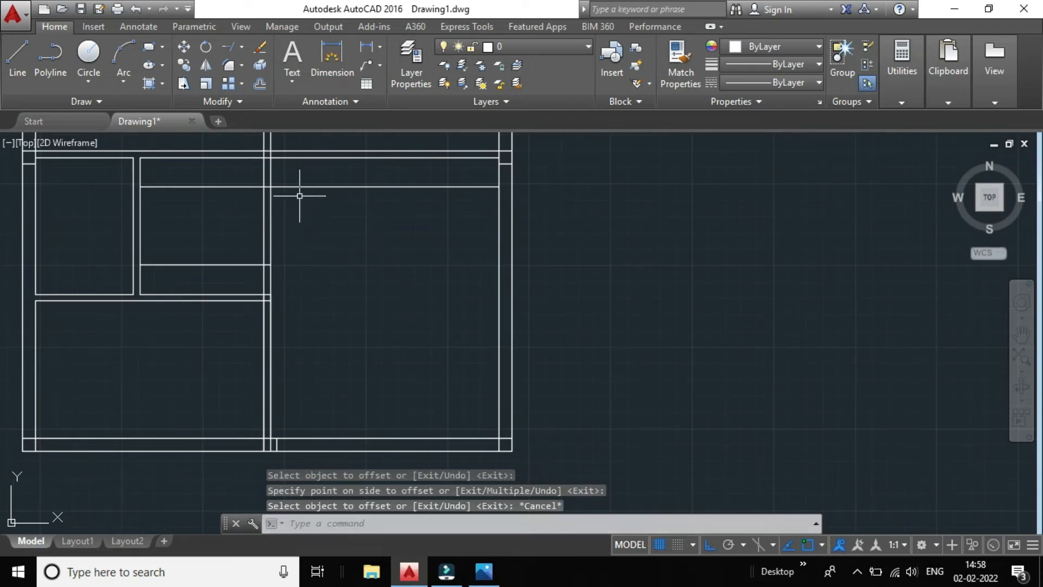
scroll(267, 224, "up", 2)
scroll(264, 221, "down", 2)
scroll(267, 221, "up", 4)
scroll(272, 169, "down", 2)
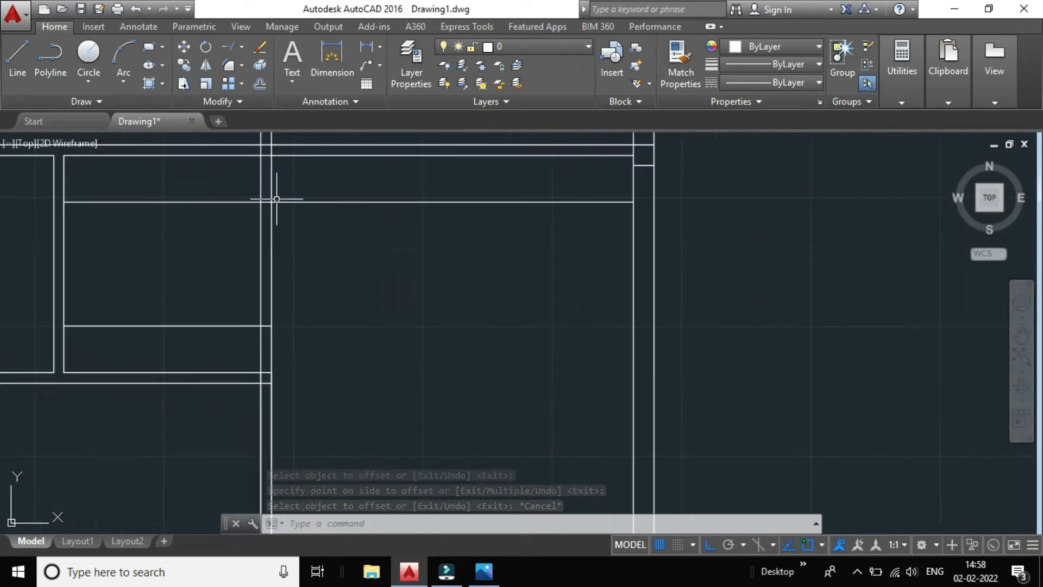
scroll(276, 199, "down", 2)
left_click(226, 45)
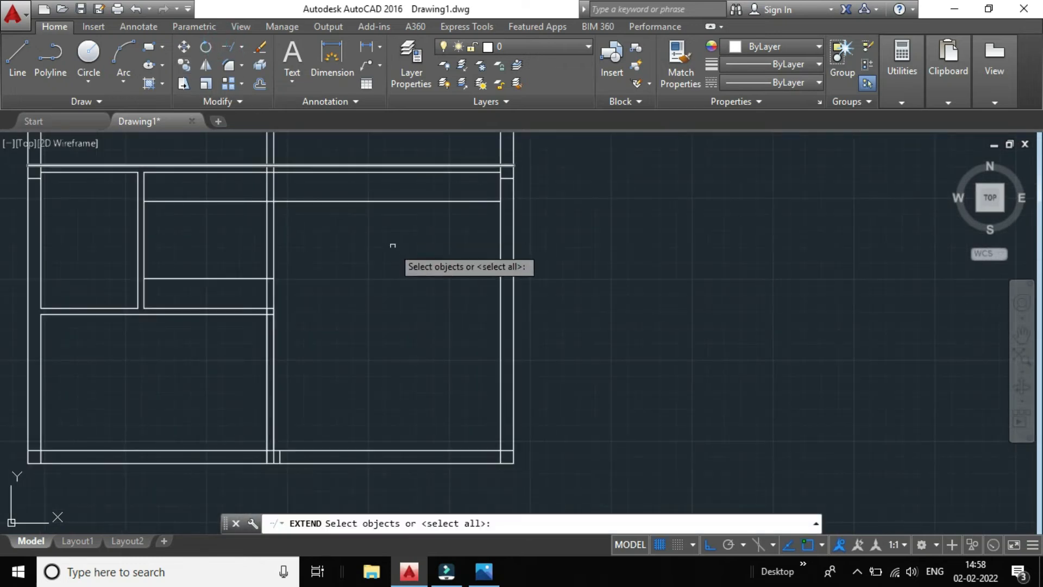
key("Return")
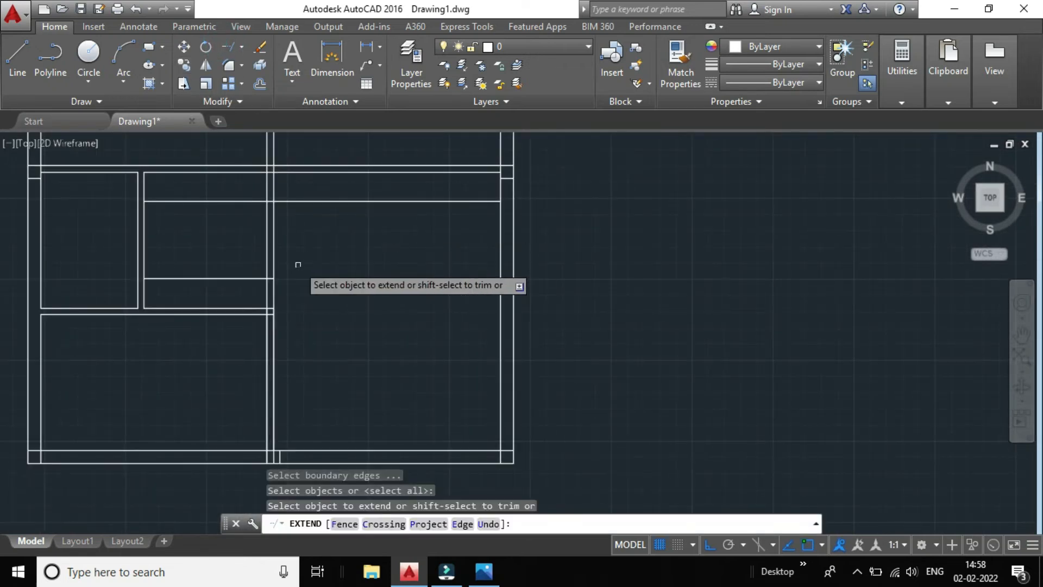
scroll(184, 296, "up", 3)
scroll(227, 319, "down", 1)
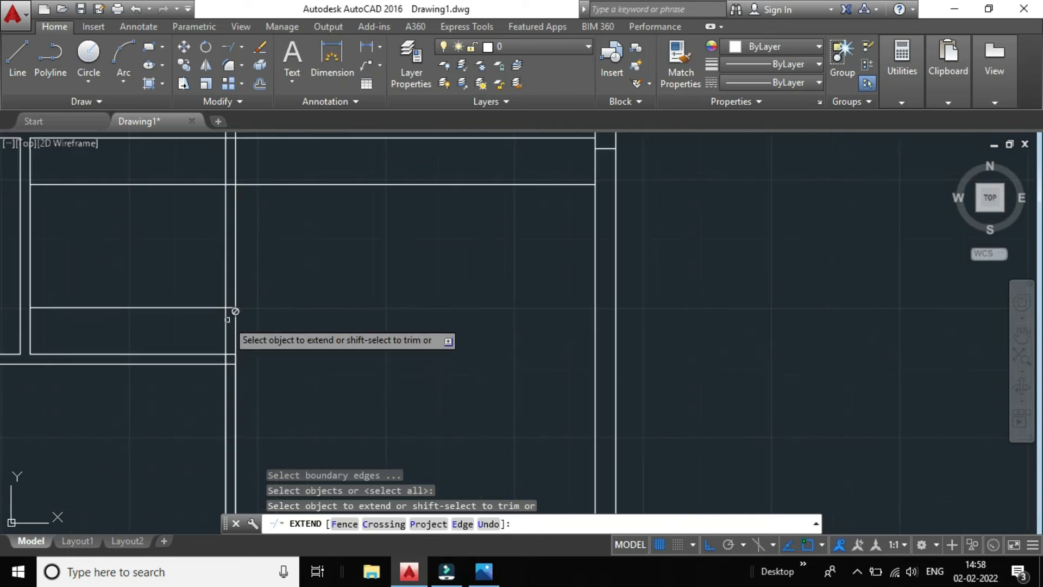
scroll(152, 310, "up", 2)
left_click(154, 309)
left_click(127, 285)
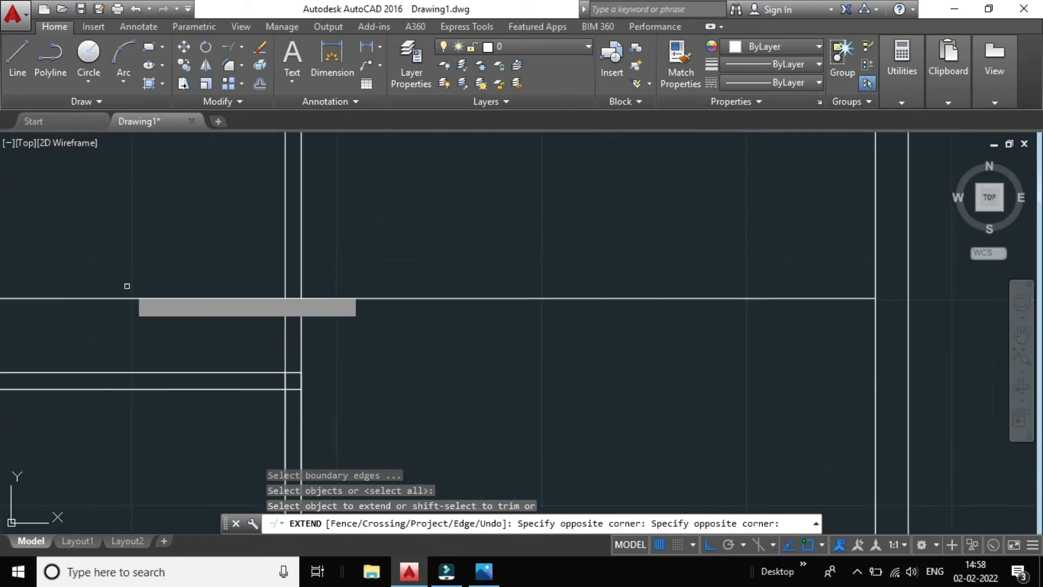
left_click(176, 299)
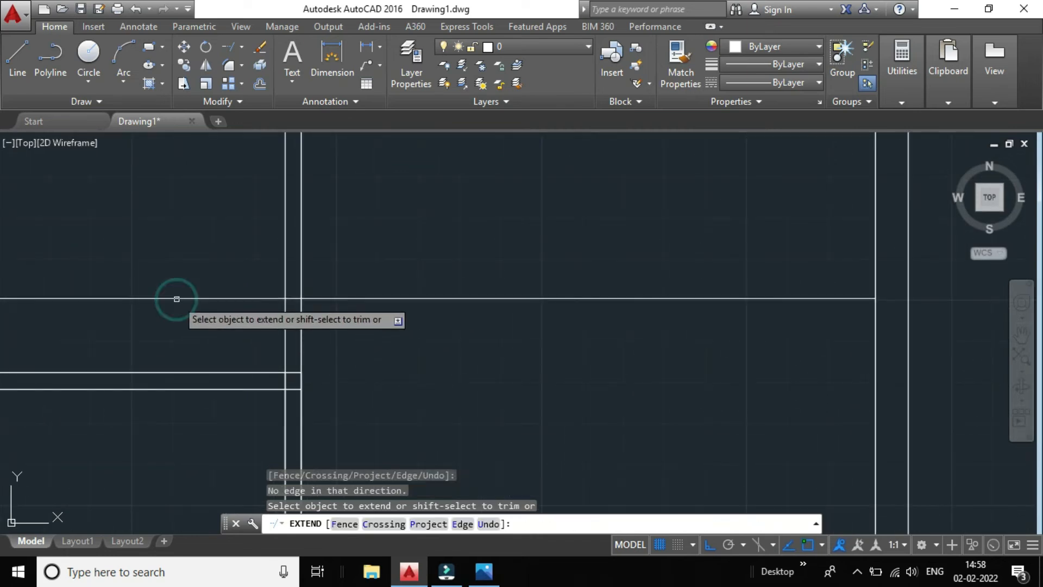
scroll(272, 281, "down", 2)
scroll(256, 221, "up", 2)
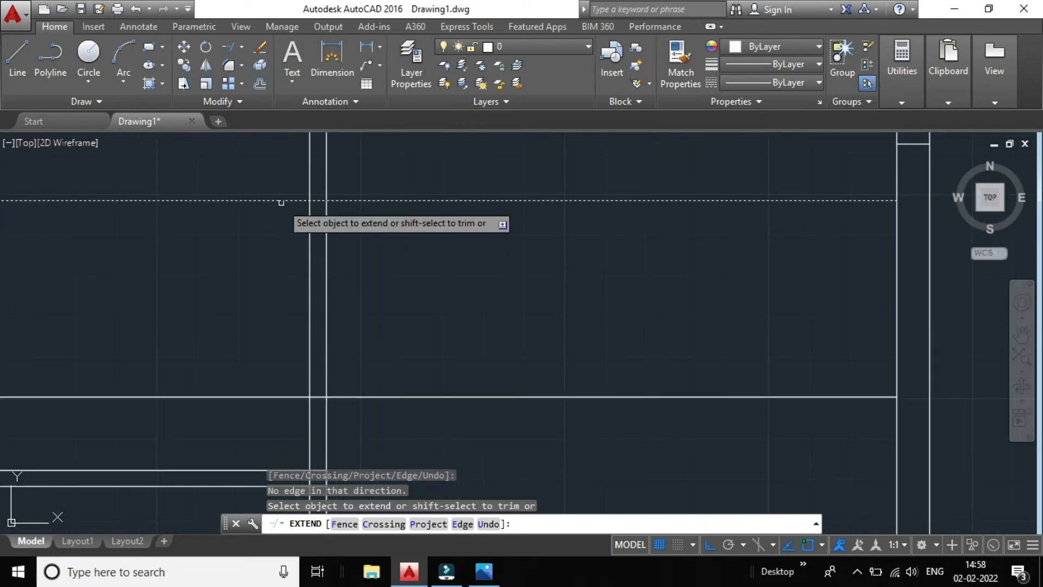
key("Escape")
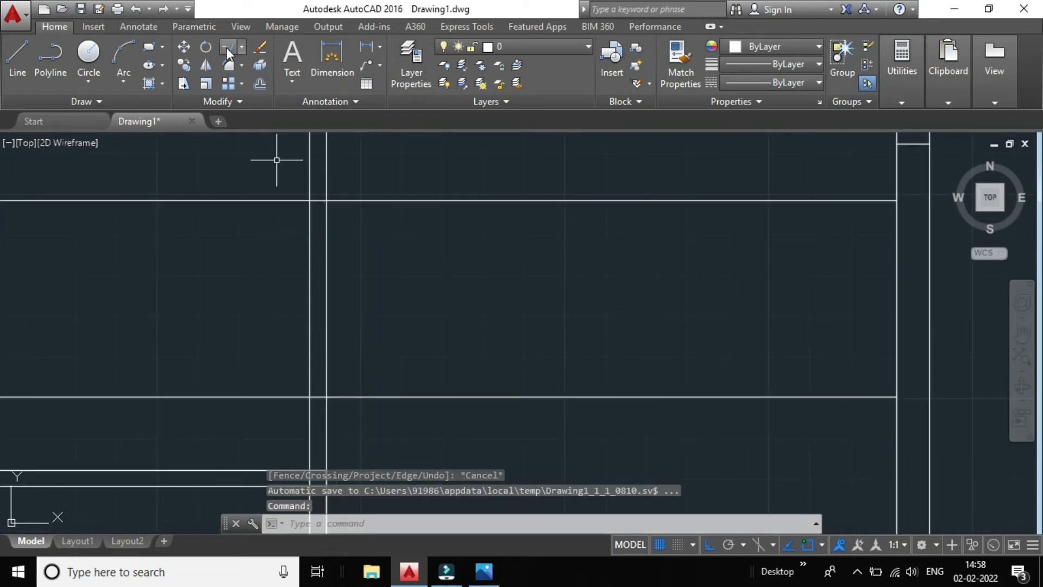
Trim the lower opening line in the lobby and in the drawing hall, keeping only the piece across the wall thickness.
left_click(241, 47)
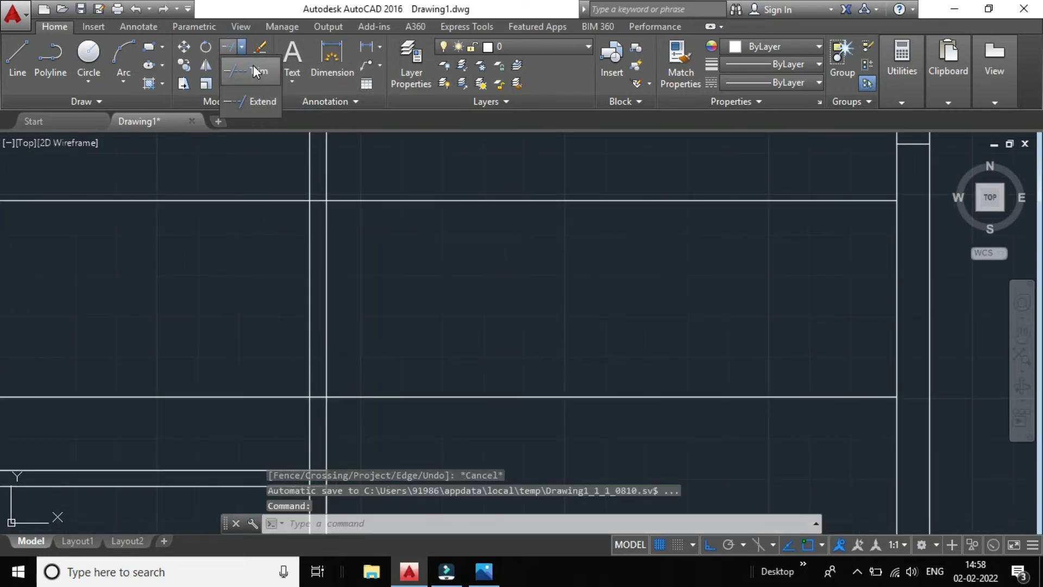
left_click(254, 69)
key("Return")
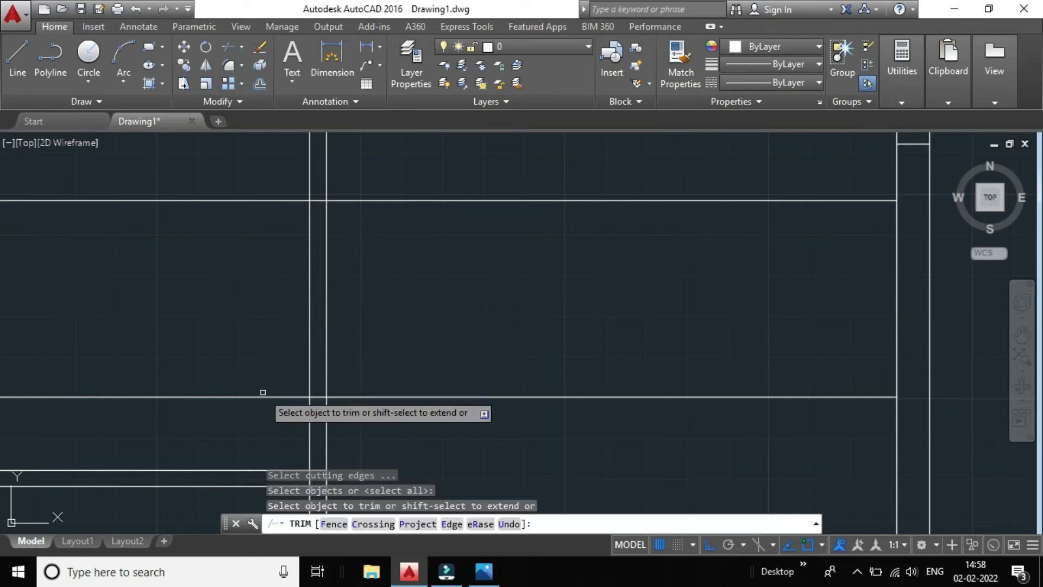
scroll(262, 391, "down", 3)
scroll(228, 413, "down", 3)
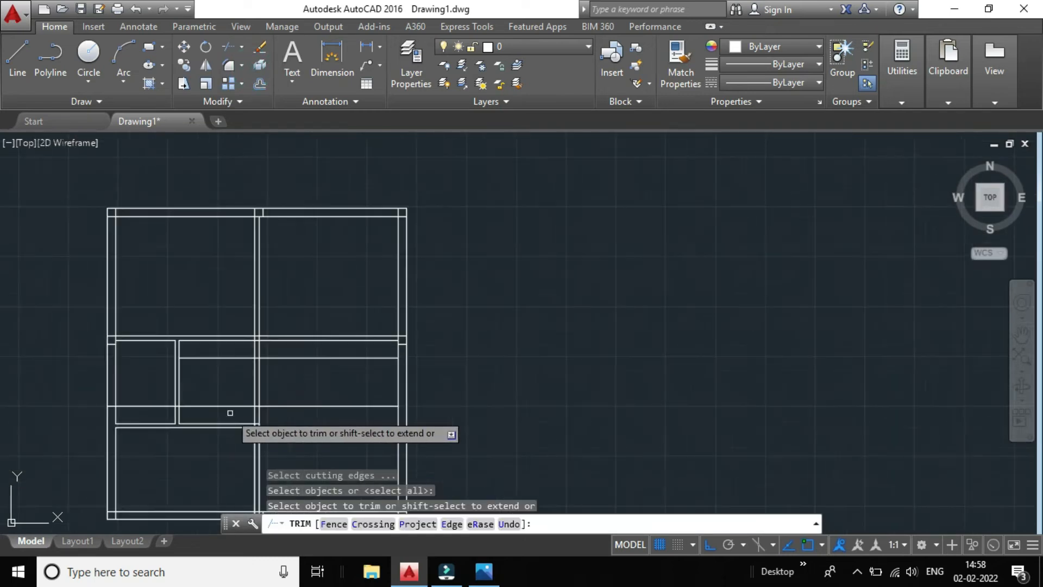
scroll(228, 405, "up", 2)
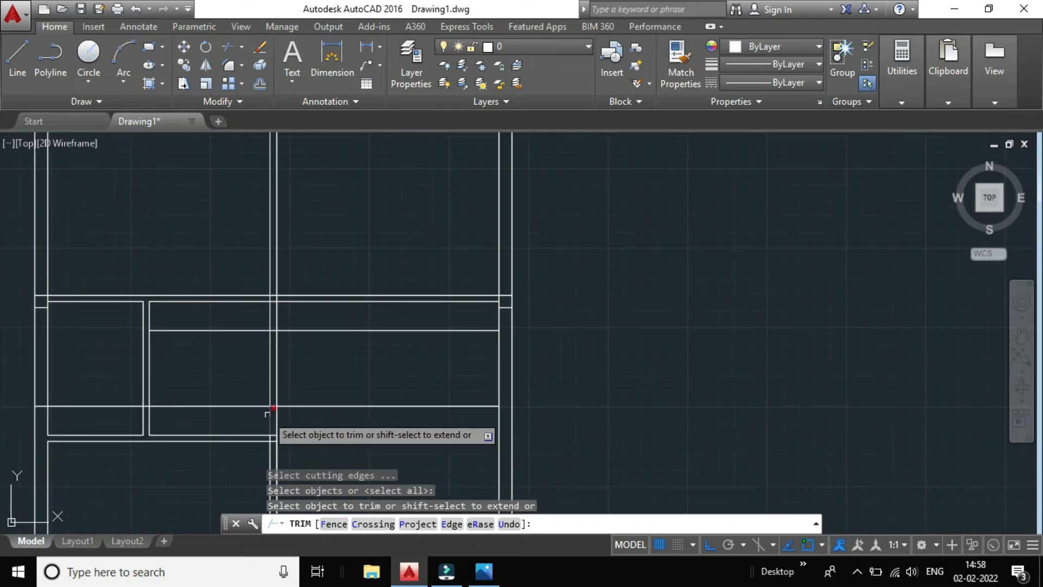
left_click(252, 404)
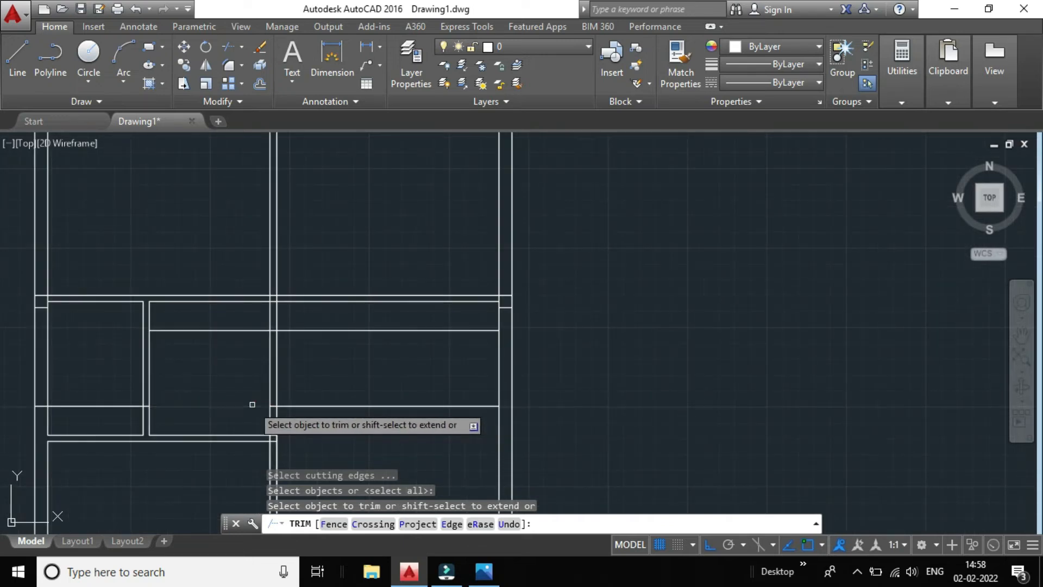
scroll(310, 410, "up", 2)
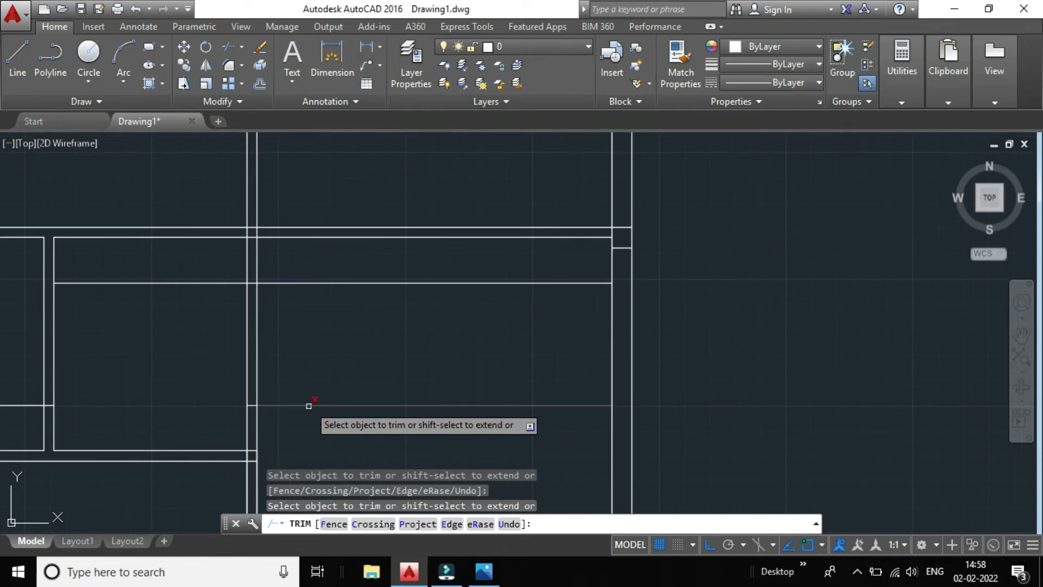
Trim the two wall lines across the opening and the upper opening line on both sides of the wall to form the stubs.
left_click(268, 370)
left_click(216, 354)
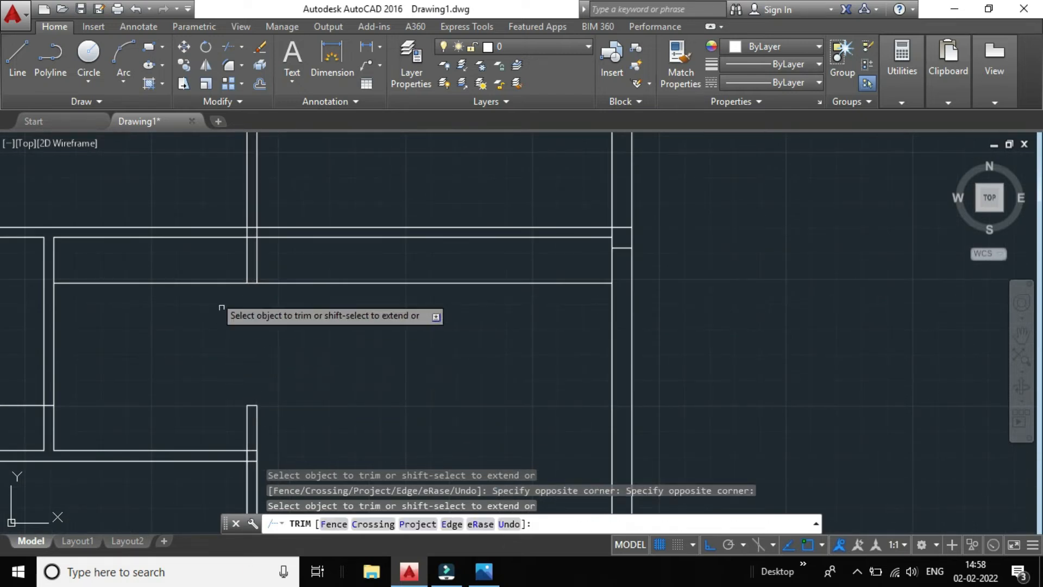
left_click(186, 282)
left_click(303, 283)
scroll(303, 284, "down", 2)
scroll(261, 308, "down", 2)
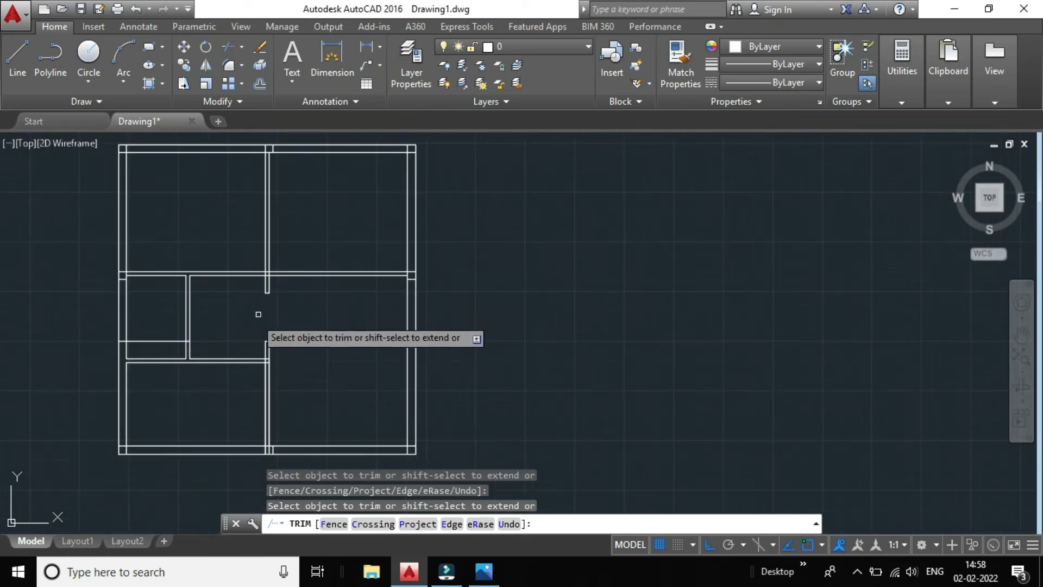
Examine the junctions where the wall stubs meet the bedroom and kitchen walls for overlapping lines.
scroll(272, 358, "up", 2)
scroll(205, 383, "down", 2)
scroll(205, 383, "up", 2)
scroll(109, 358, "down", 2)
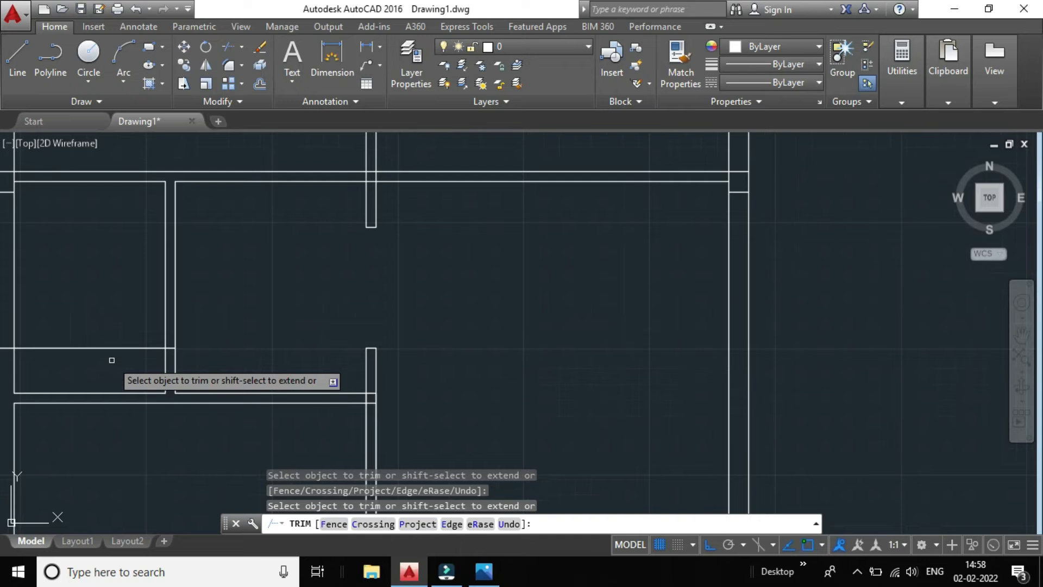
scroll(122, 350, "up", 2)
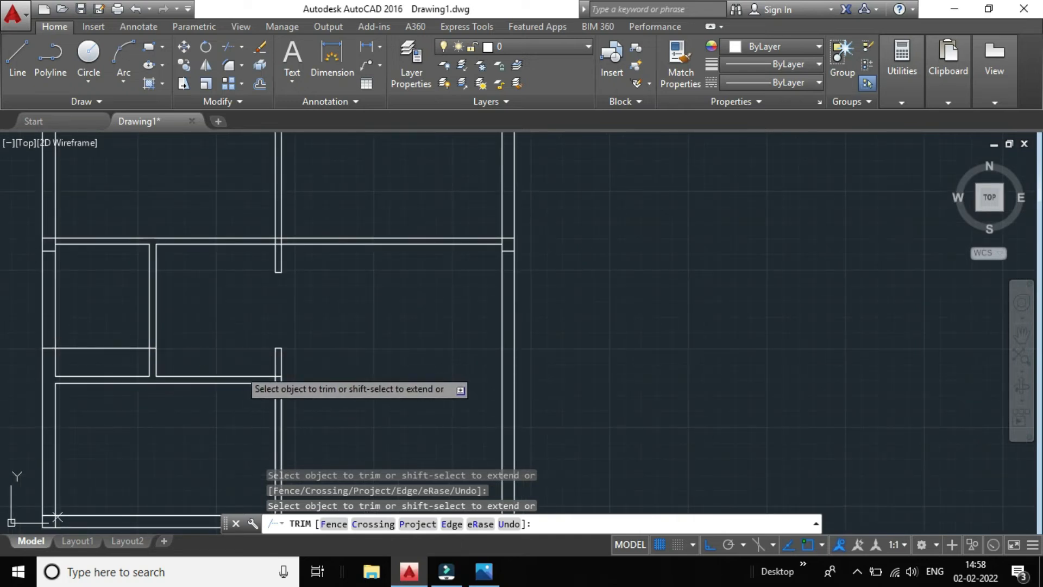
scroll(284, 244, "up", 5)
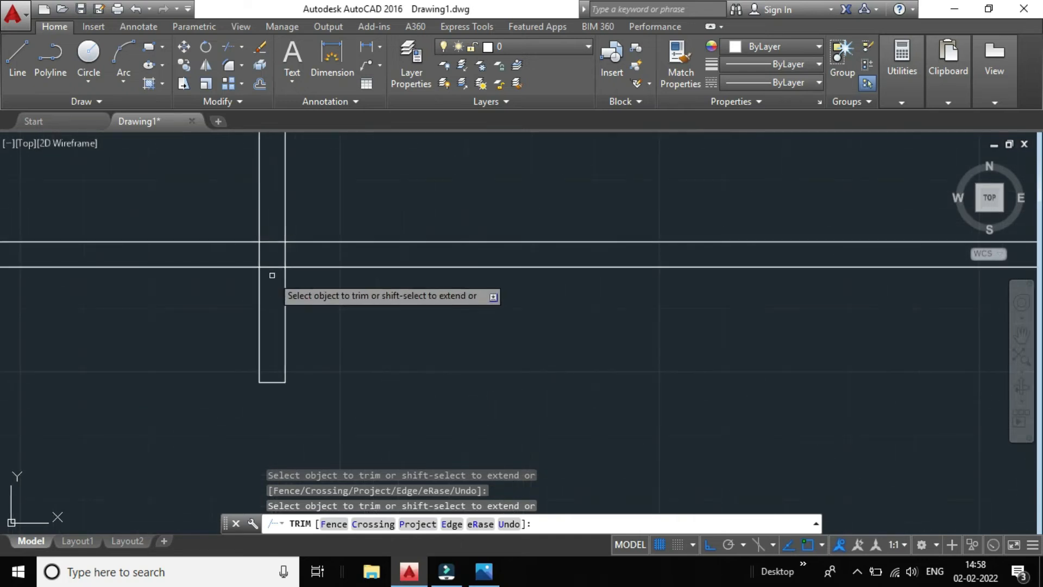
scroll(282, 248, "down", 5)
scroll(283, 253, "up", 6)
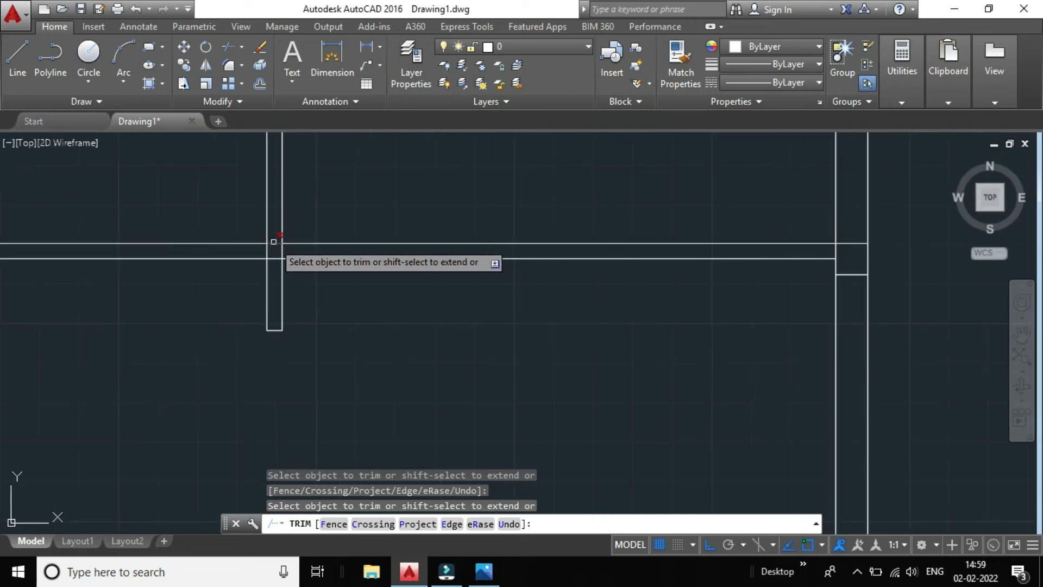
scroll(277, 275, "down", 6)
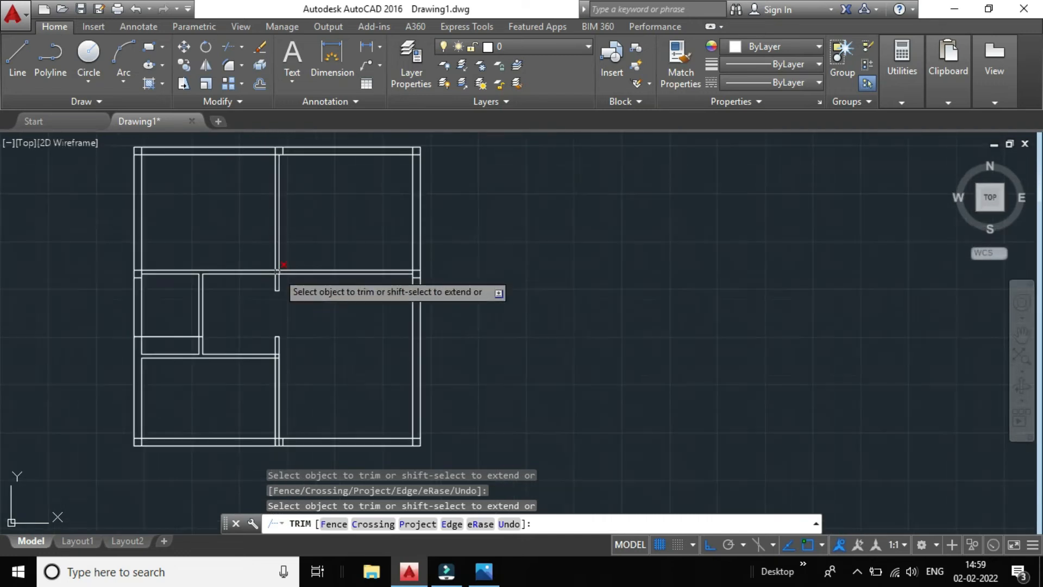
scroll(277, 355, "up", 6)
scroll(277, 356, "up", 6)
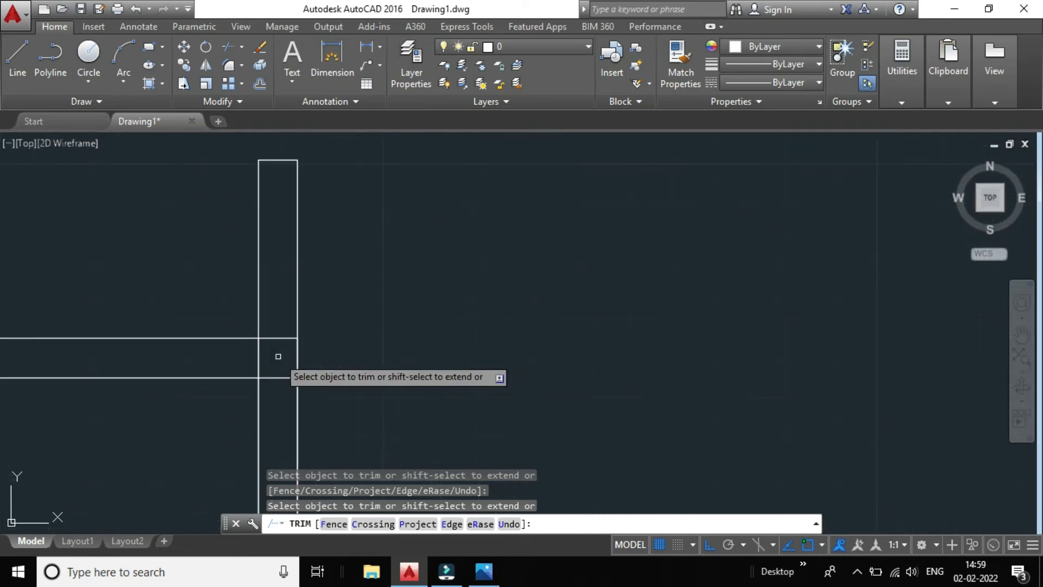
Switch to the reference image in Photos and examine how the stub walls join the kitchen and bedroom walls.
mouse_move(478, 579)
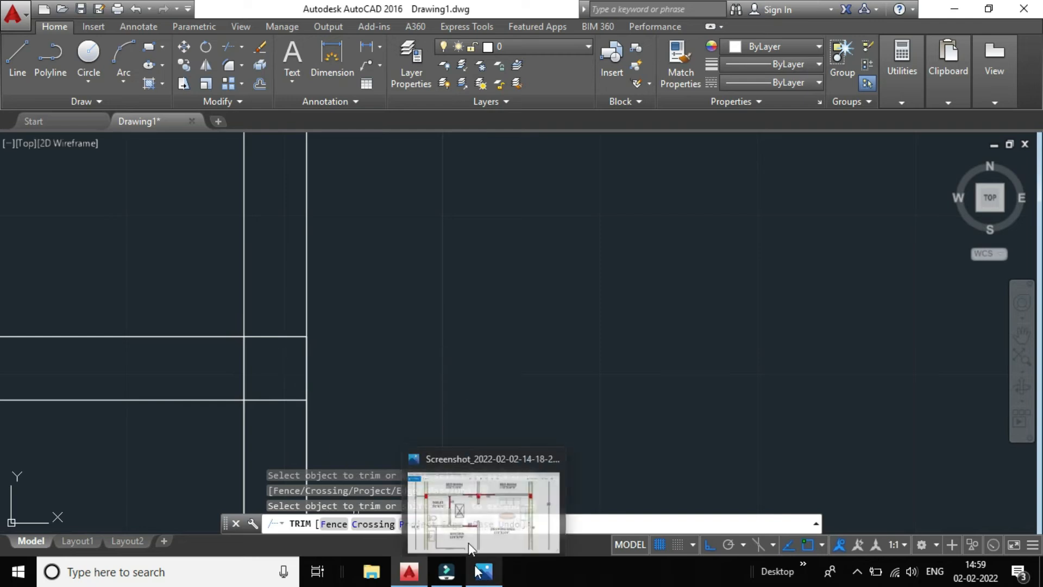
left_click(469, 543)
scroll(484, 385, "down", 2)
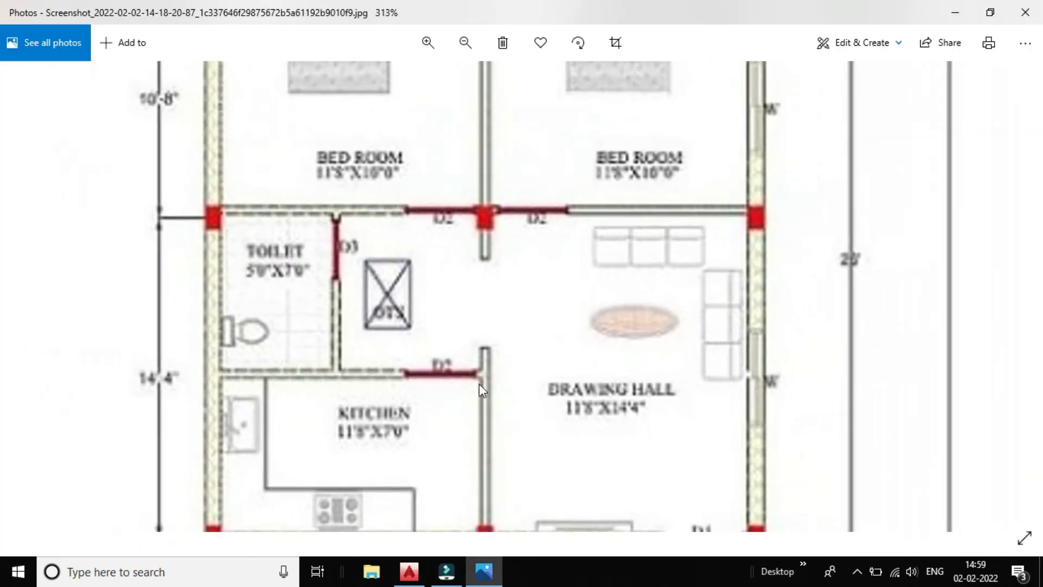
scroll(499, 390, "down", 2)
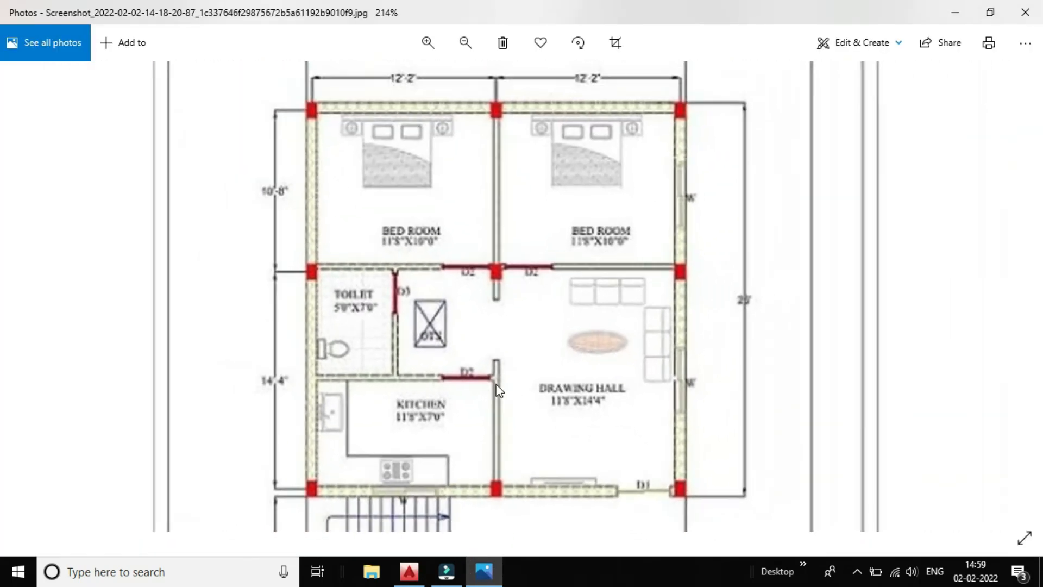
scroll(499, 390, "down", 1)
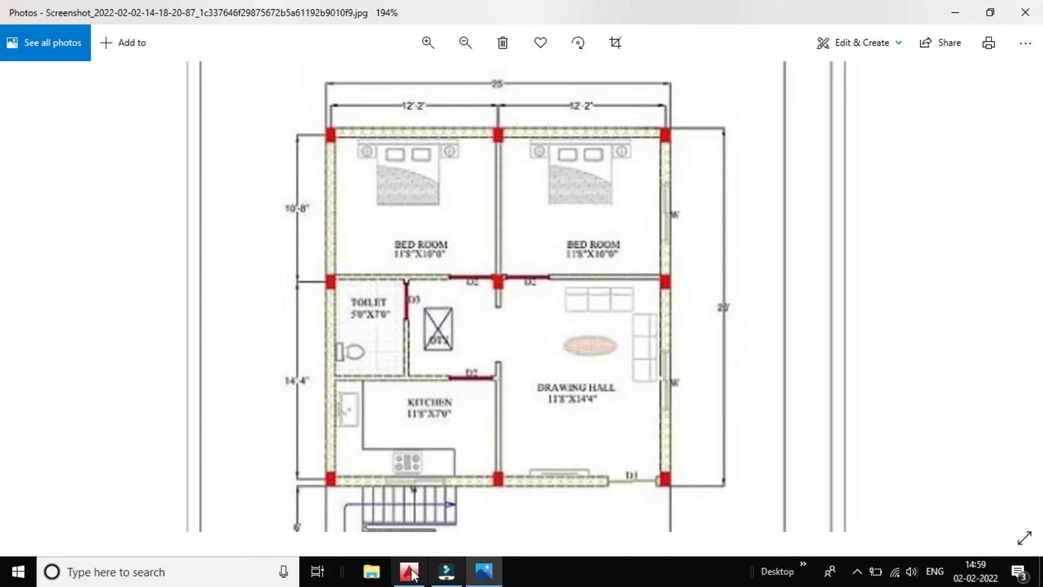
Return to AutoCAD and trim the overlapping line segments where the kitchen wall meets the lower stub wall.
mouse_move(410, 573)
left_click(396, 516)
scroll(283, 381, "down", 6)
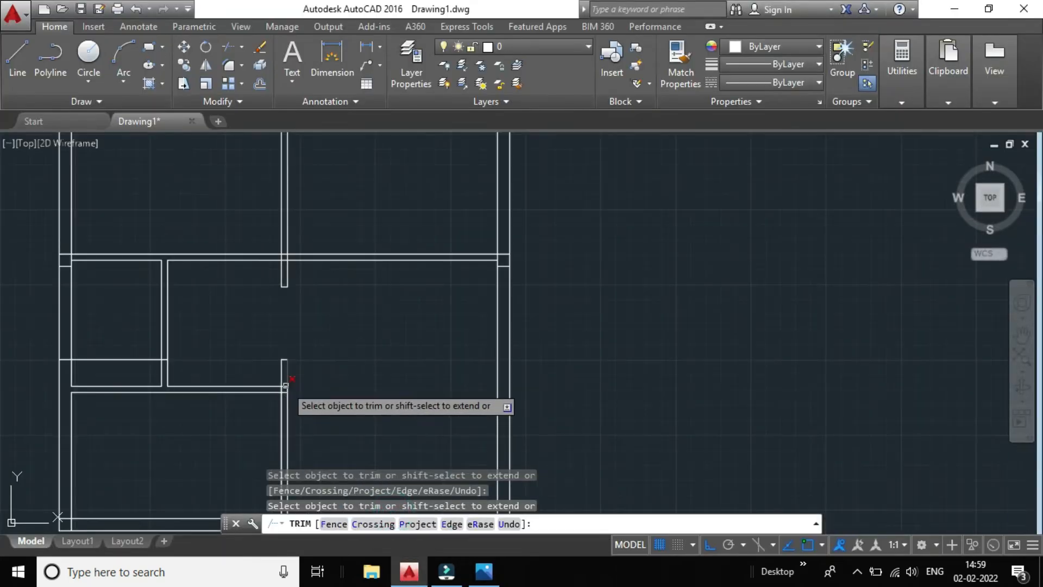
scroll(284, 385, "up", 8)
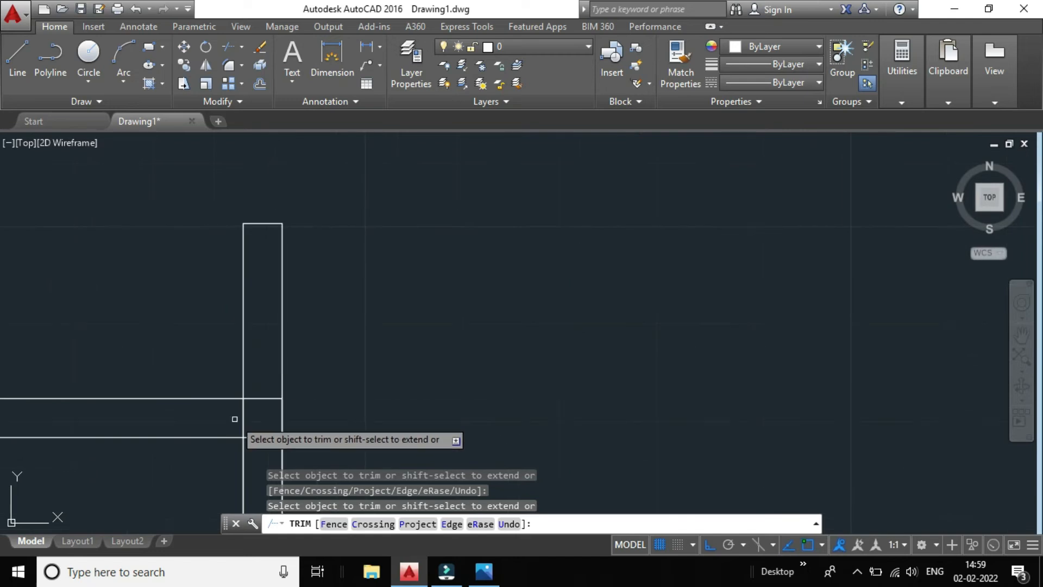
left_click(262, 398)
left_click(243, 420)
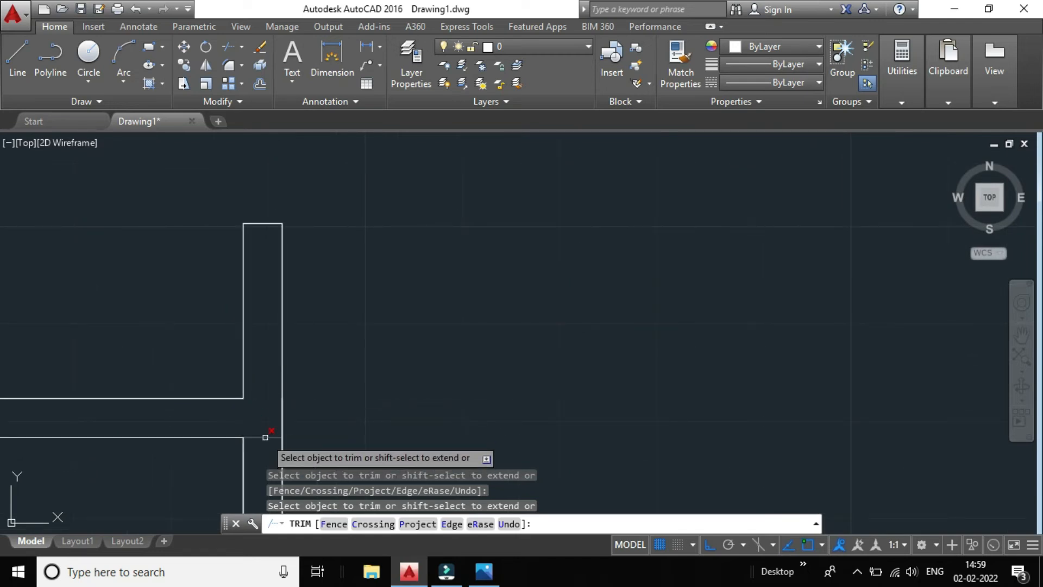
scroll(263, 391, "down", 5)
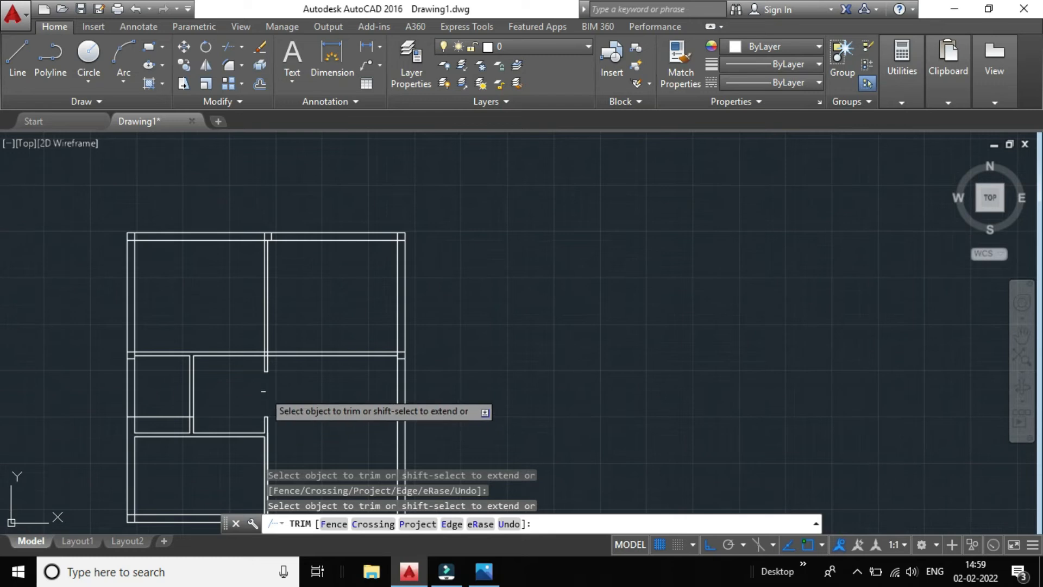
scroll(263, 391, "up", 2)
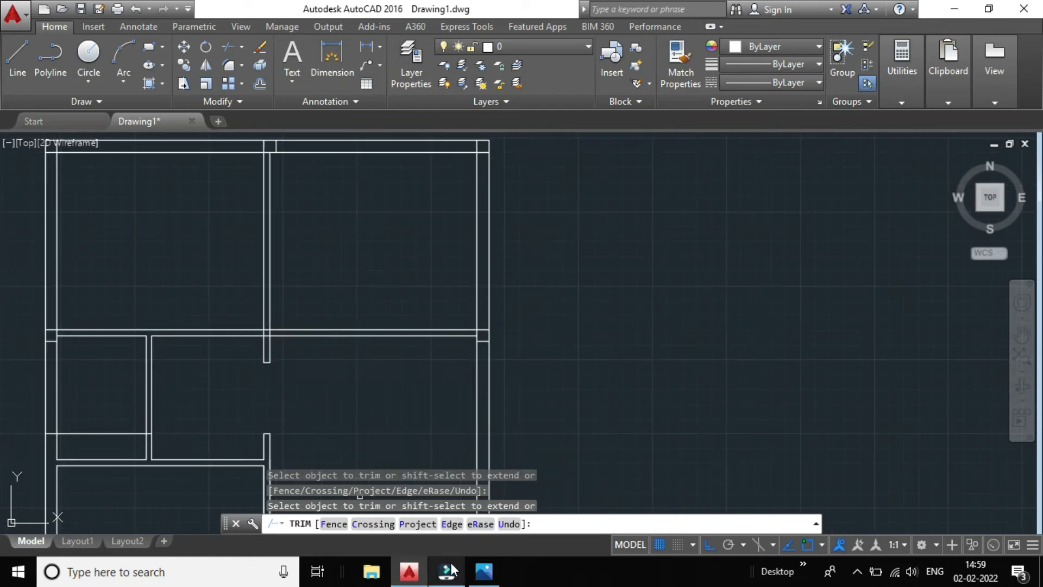
Switch back to the reference image in Photos and examine the toilet, lobby, kitchen and drawing hall layout.
mouse_move(483, 573)
left_click(458, 507)
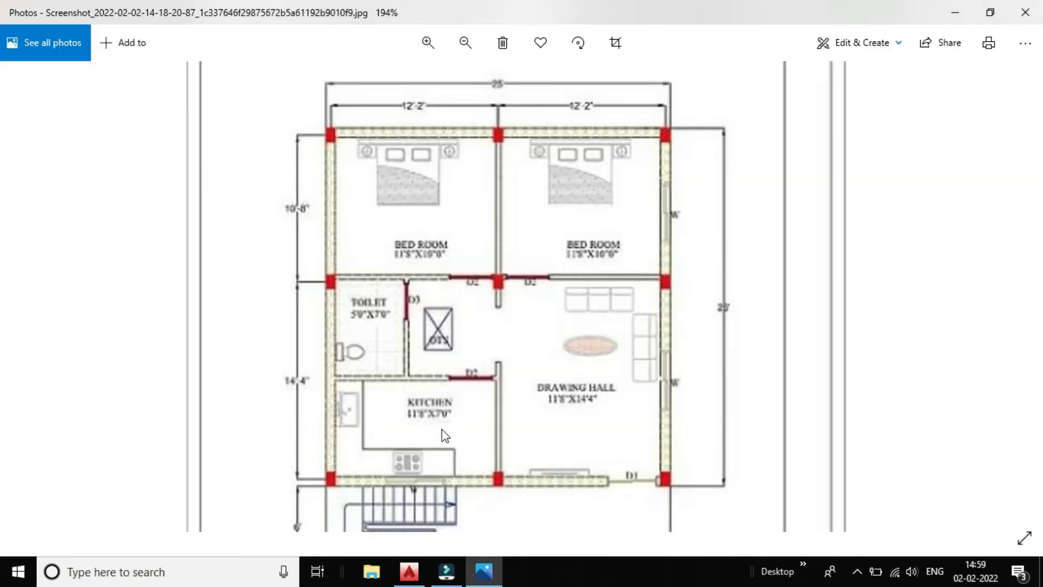
scroll(497, 389, "up", 2)
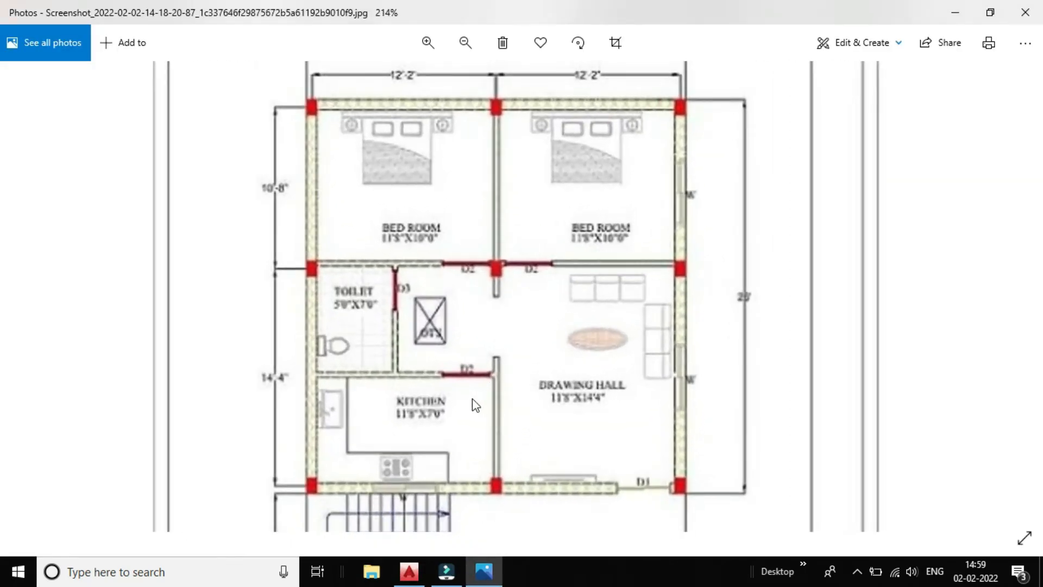
scroll(470, 412, "up", 1)
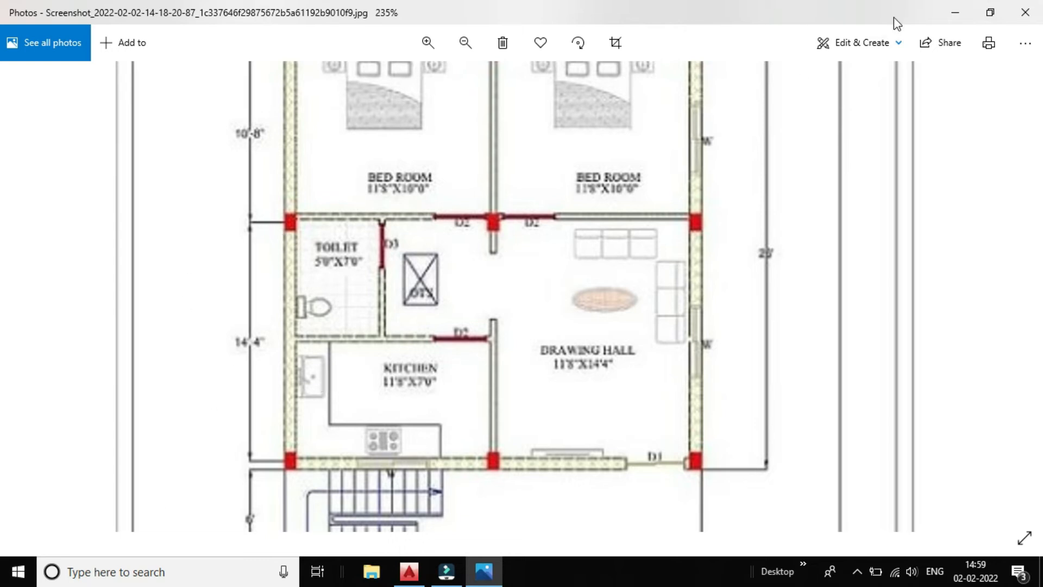
Examine the overall floor plan in the reference image, from the bedrooms down to the staircase.
scroll(498, 265, "down", 5)
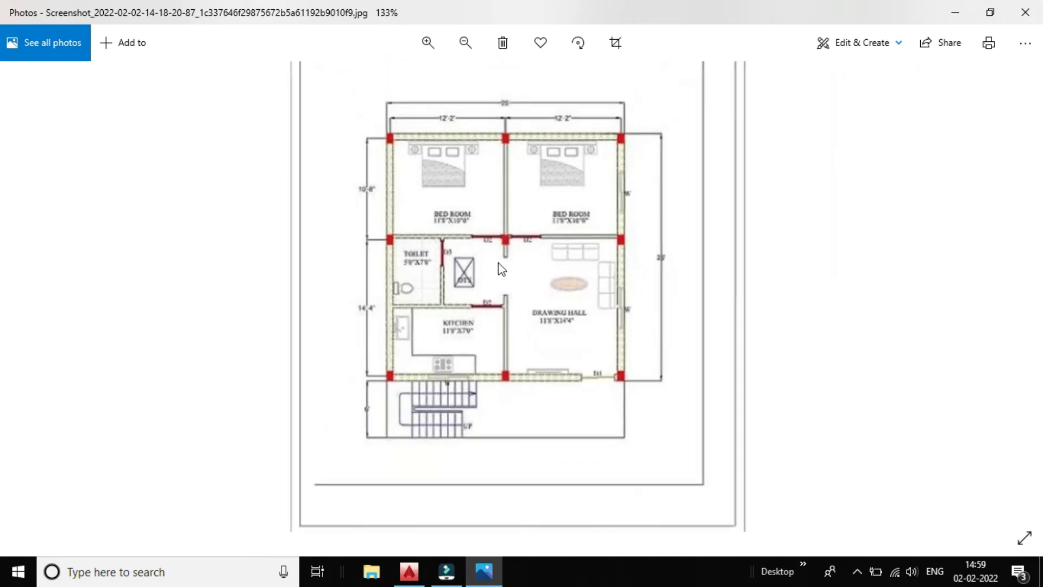
scroll(498, 263, "up", 2)
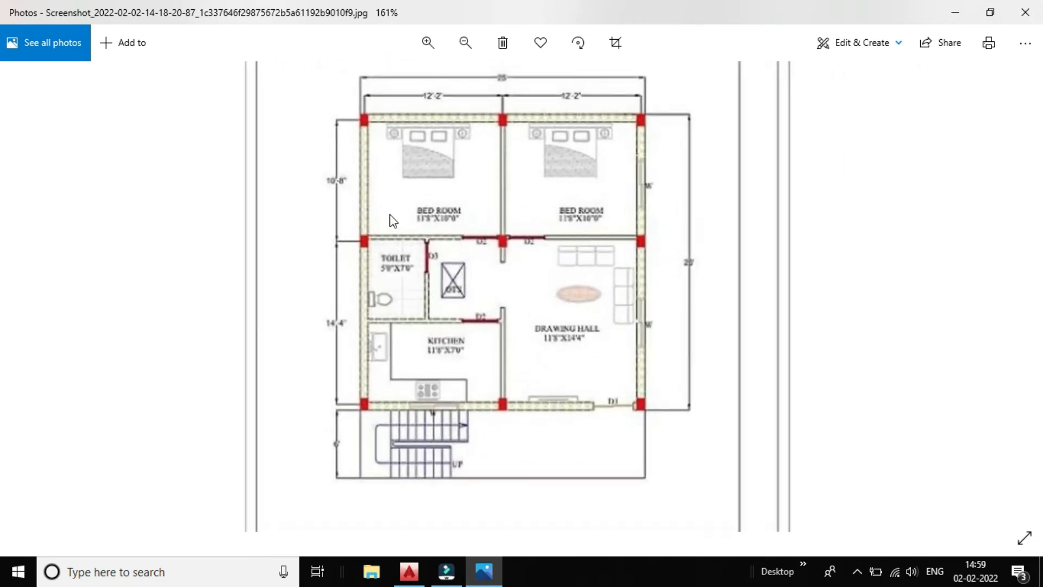
scroll(443, 409, "down", 1)
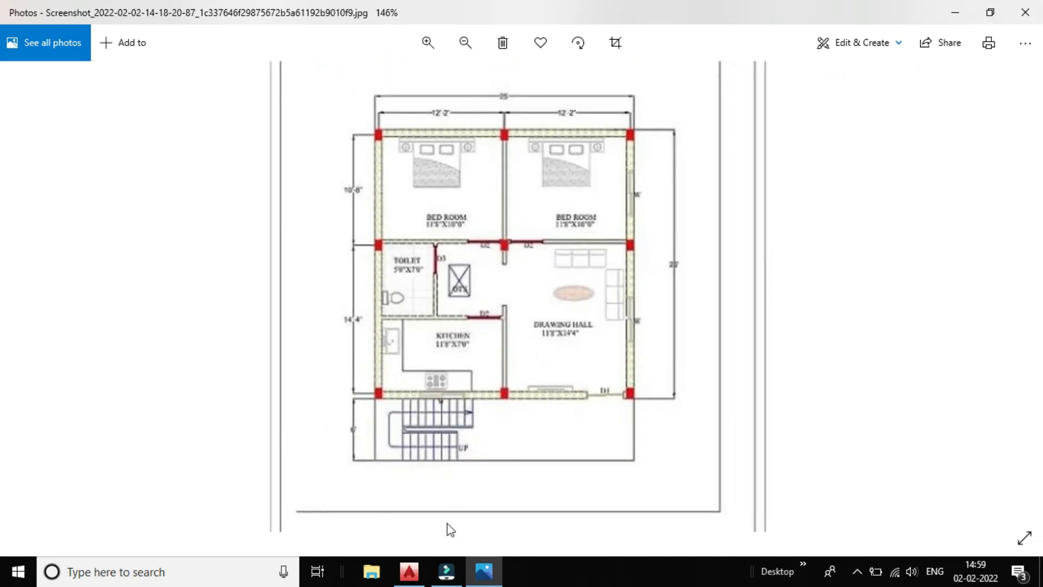
Return to AutoCAD and end the running Trim command.
mouse_move(413, 576)
left_click(422, 511)
scroll(474, 420, "down", 3)
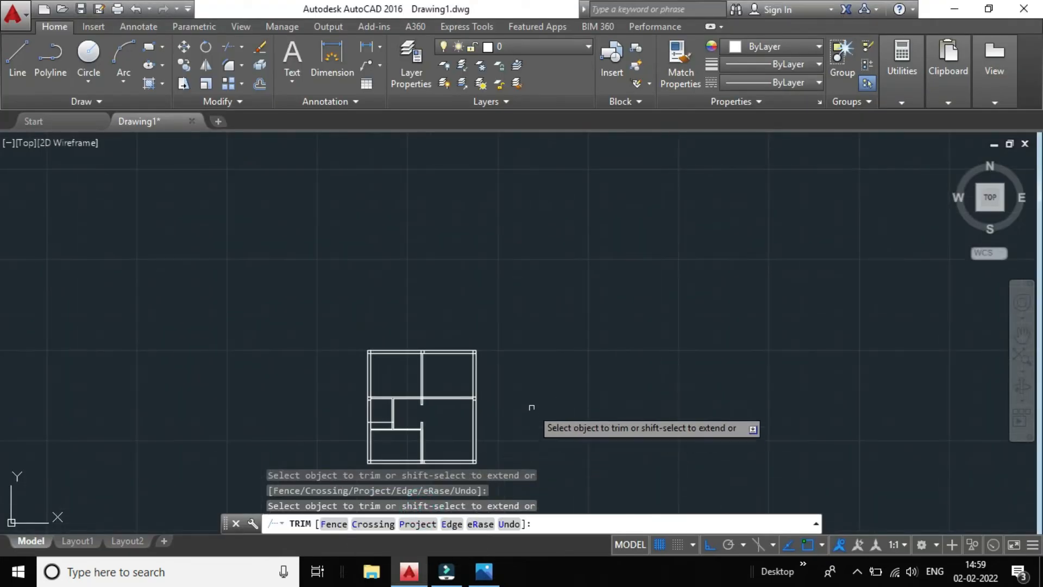
key("Escape")
middle_click_drag(510, 439, 557, 377)
scroll(489, 391, "up", 8)
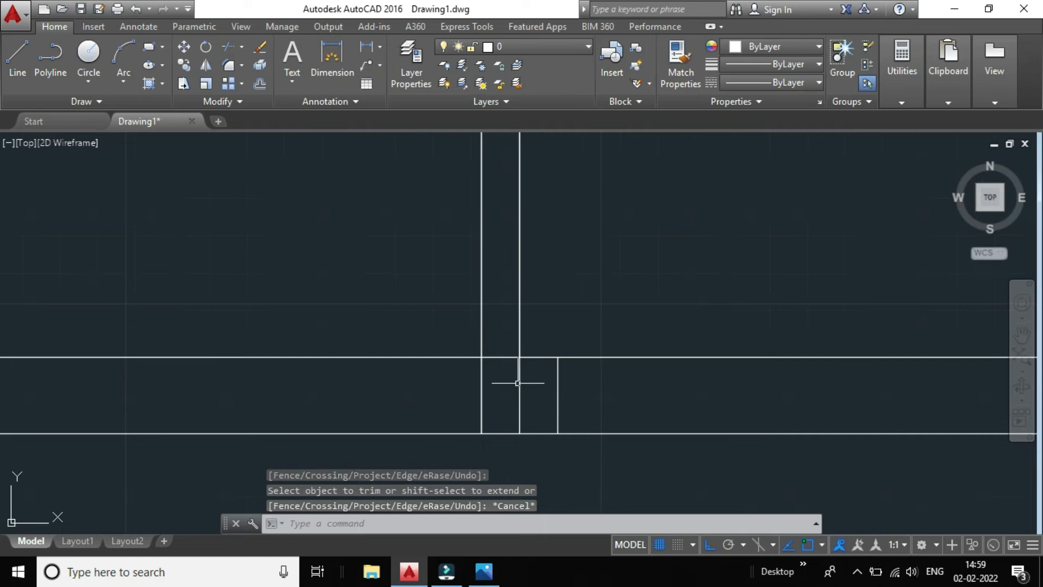
left_click(519, 384)
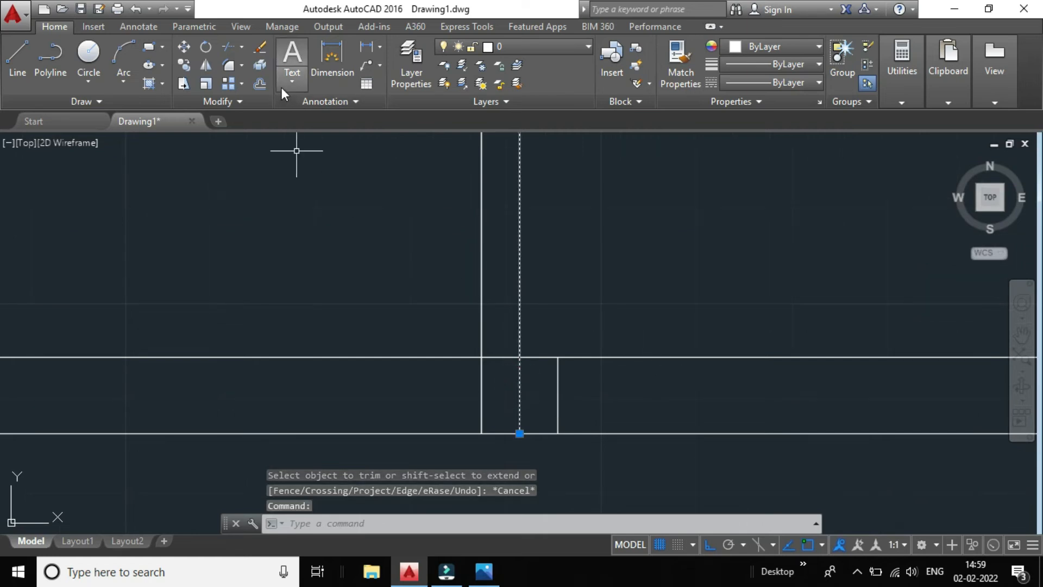
left_click(647, 198)
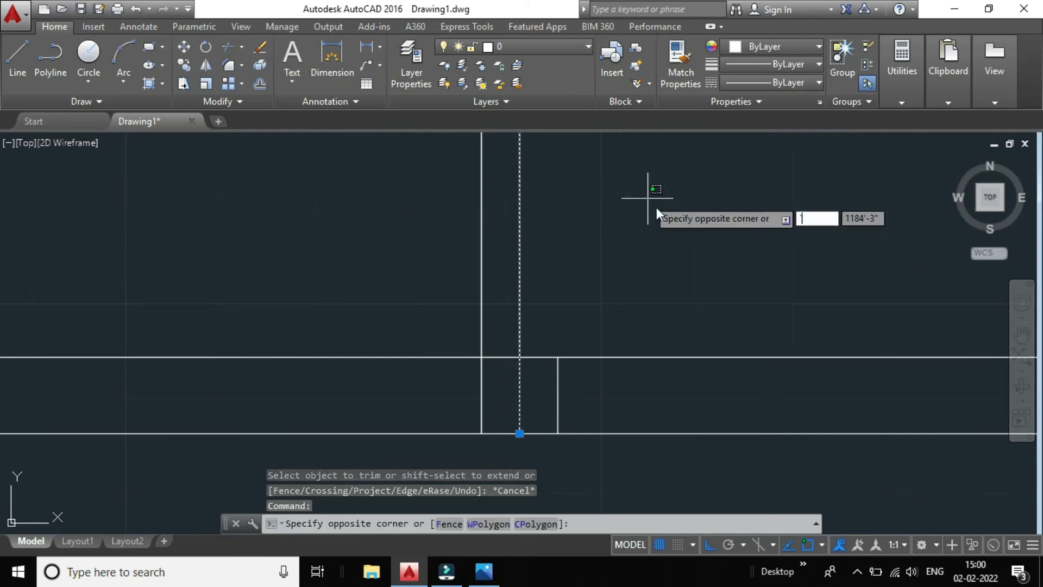
key("Escape")
key("Escape")
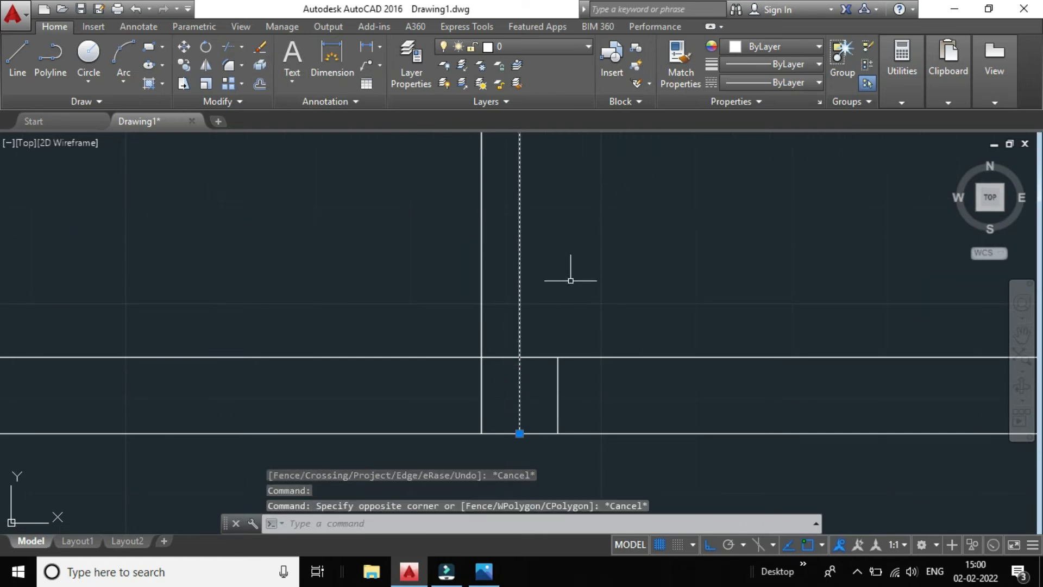
Trim the segment of the kitchen and drawing hall partition line that runs through the front outer wall.
left_click(228, 49)
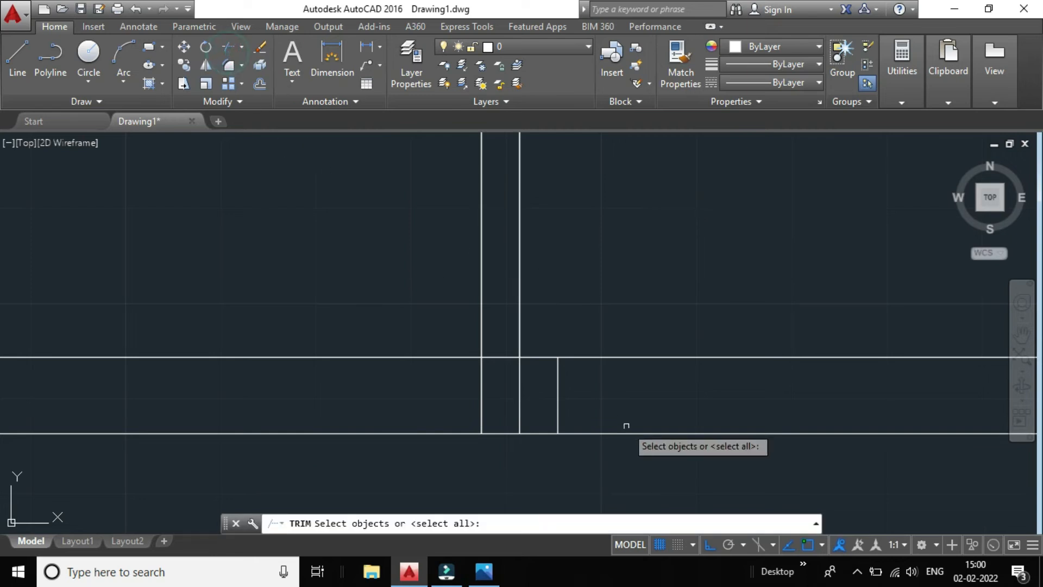
key("Return")
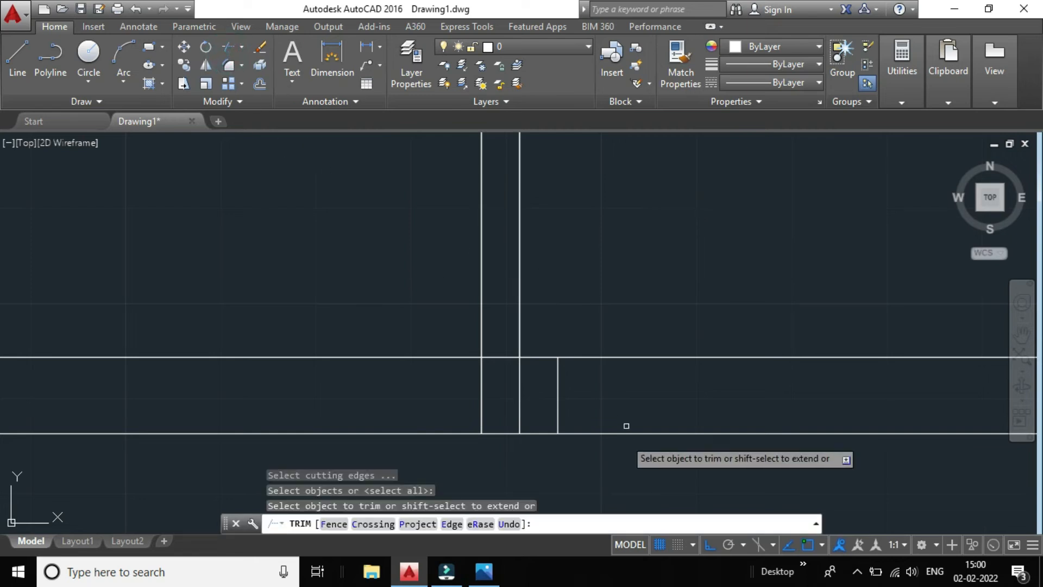
left_click(520, 403)
scroll(520, 402, "down", 10)
scroll(538, 370, "up", 2)
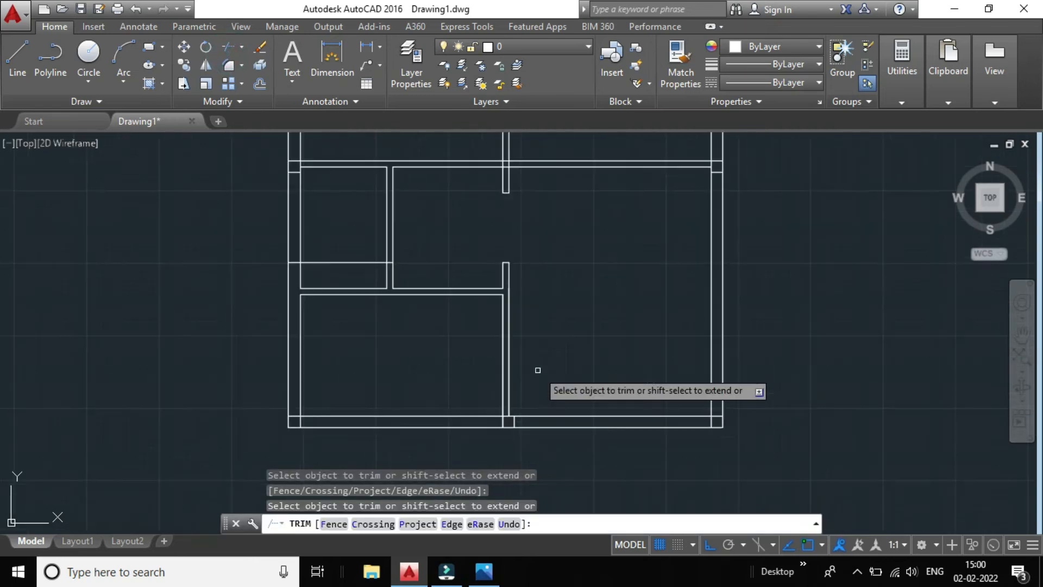
scroll(381, 265, "up", 2)
key("Escape")
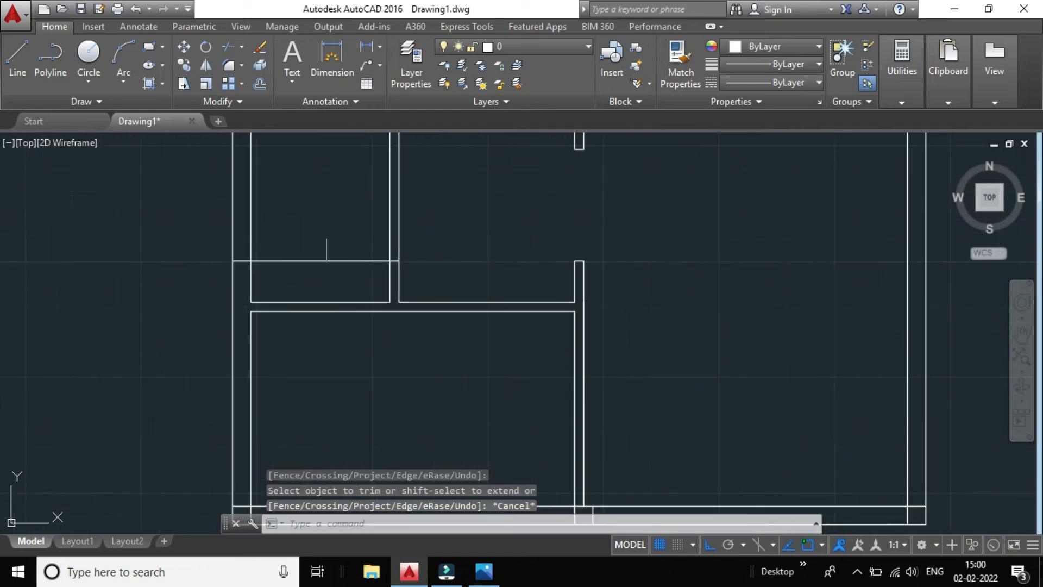
Erase the leftover horizontal line crossing the toilet above its lower wall.
mouse_move(328, 254)
left_mouse_down()
mouse_move(310, 275)
mouse_move(308, 253)
left_mouse_up()
key("Delete")
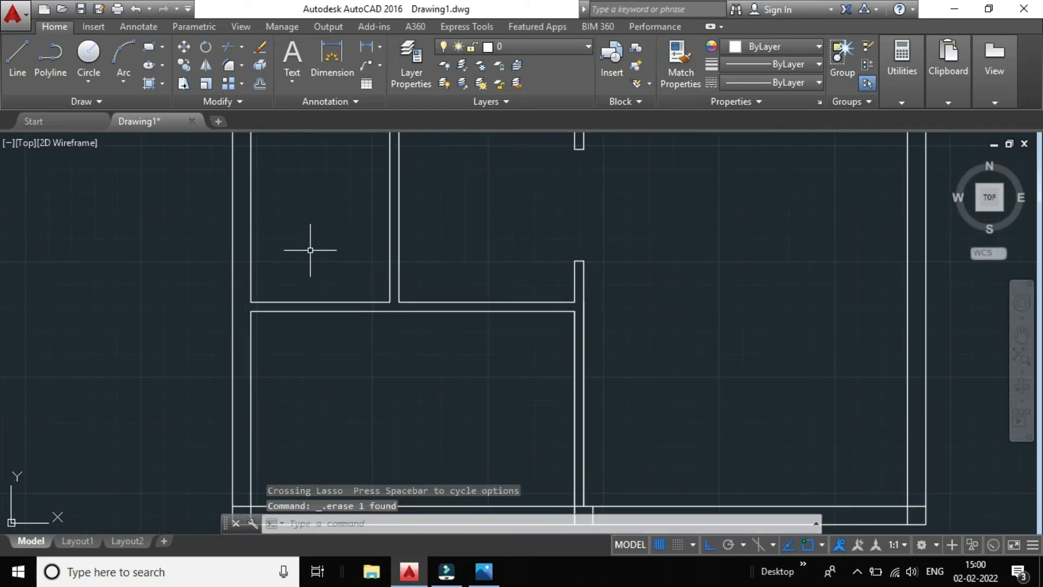
Examine the toilet, lobby, kitchen and drawing hall walls for leftover lines, along with the overall plan.
scroll(440, 286, "down", 2)
scroll(419, 261, "up", 2)
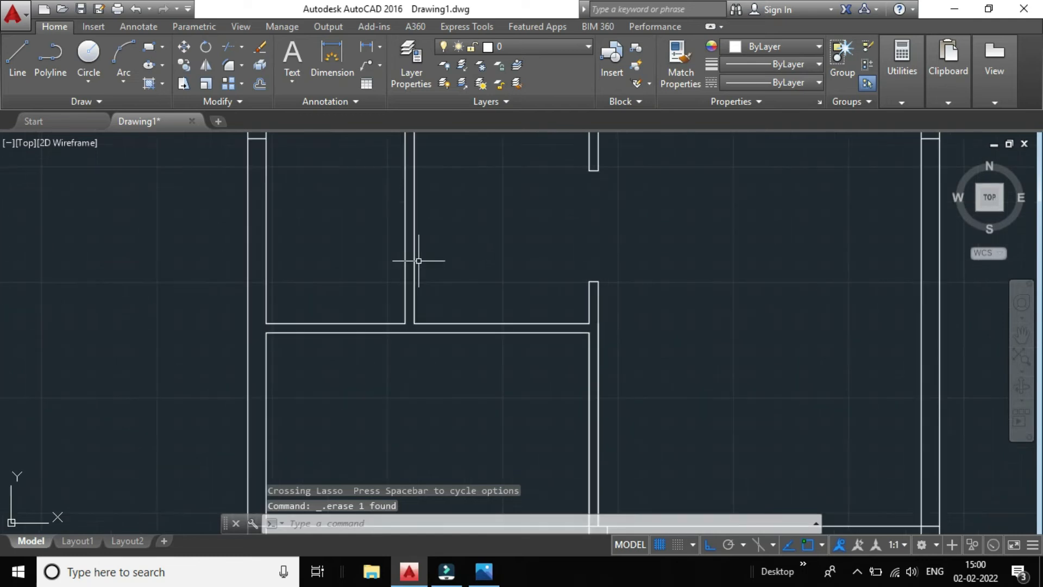
scroll(418, 261, "down", 2)
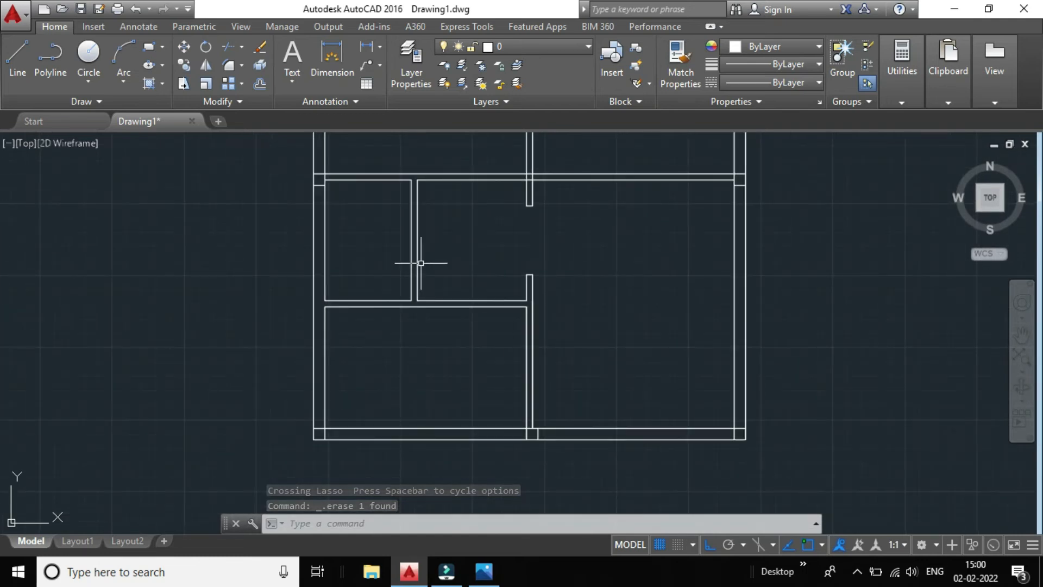
scroll(421, 263, "up", 2)
scroll(421, 263, "down", 2)
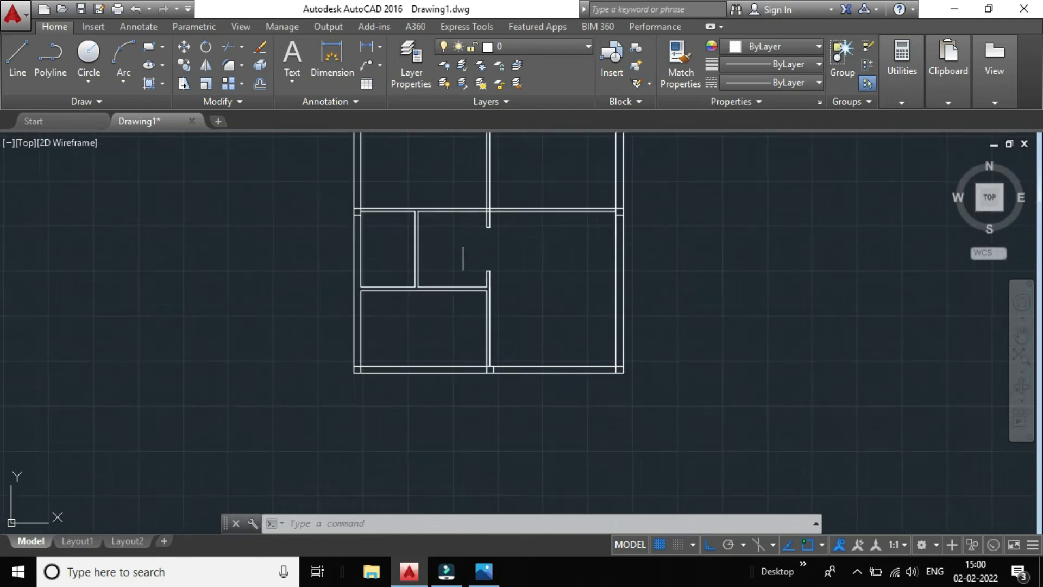
scroll(460, 240, "up", 2)
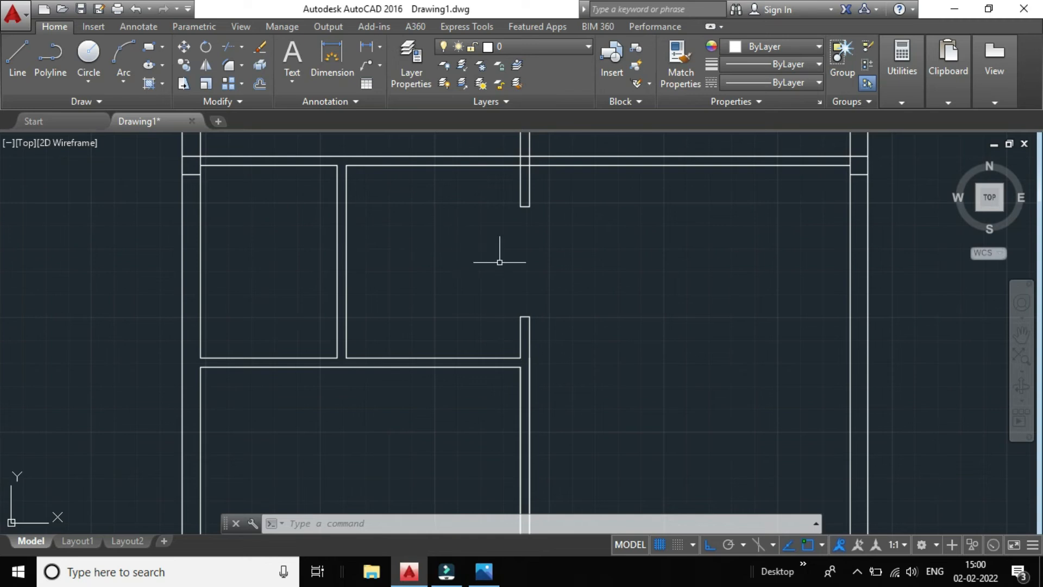
scroll(500, 262, "down", 8)
scroll(556, 280, "up", 4)
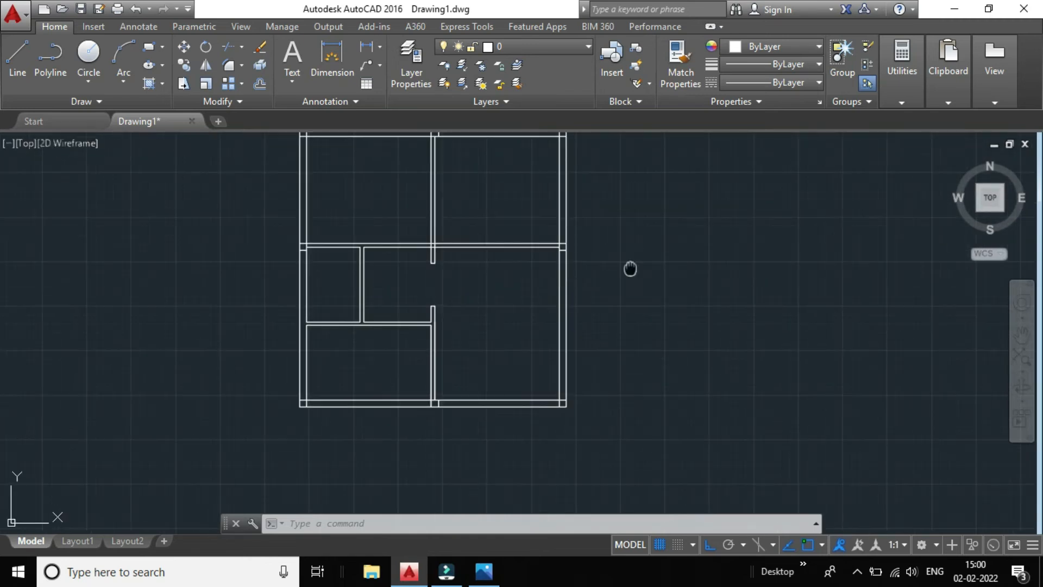
middle_click_drag(630, 269, 633, 291)
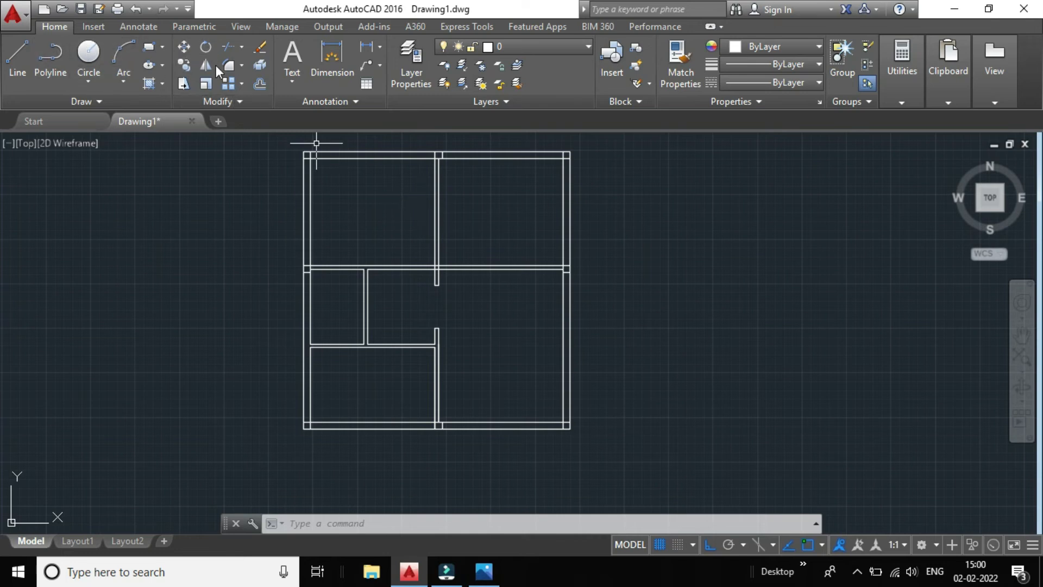
left_click(148, 83)
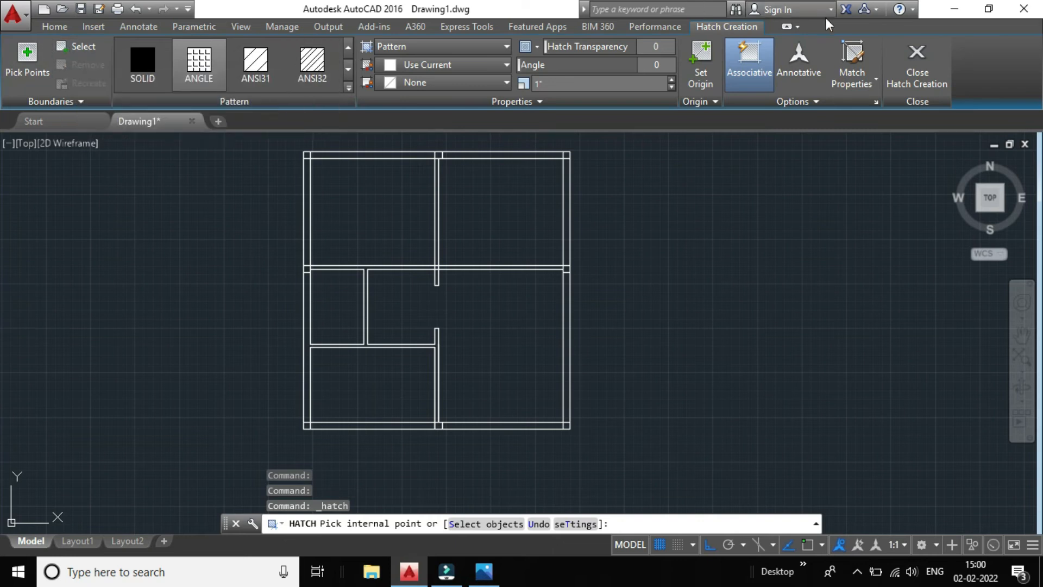
left_click(899, 83)
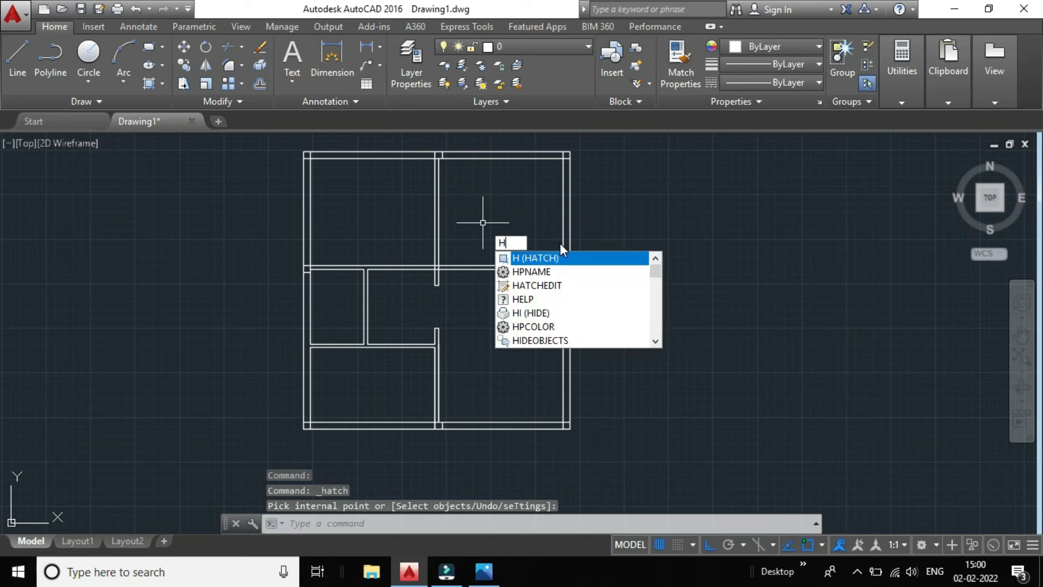
left_click(565, 285)
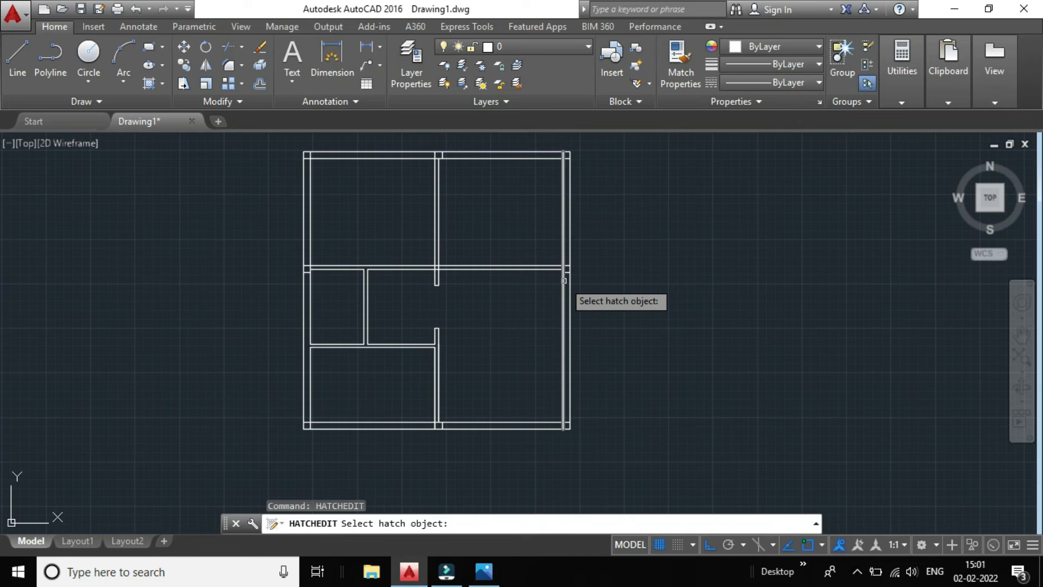
scroll(412, 281, "up", 3)
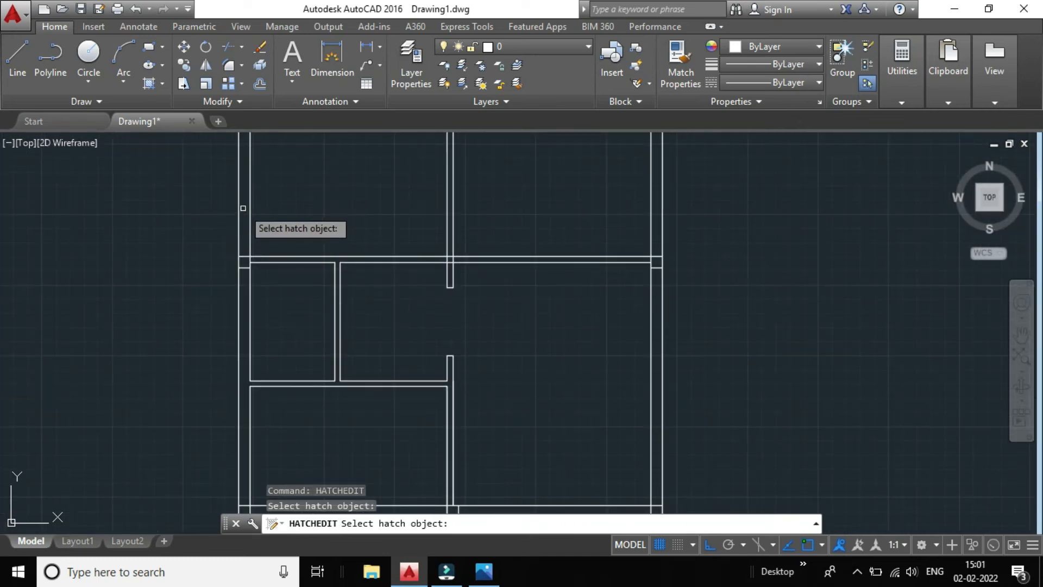
key("Escape")
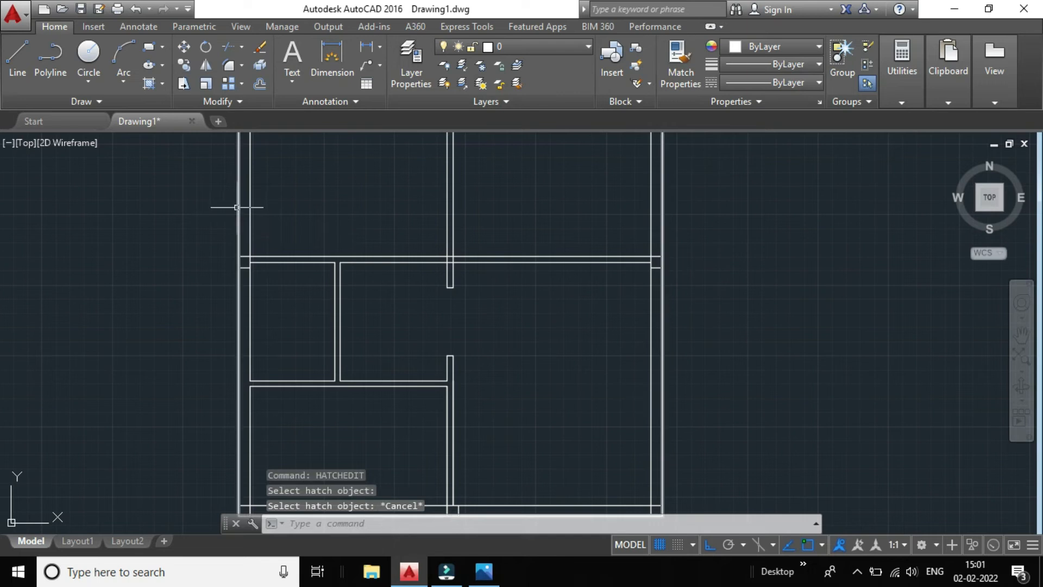
Hatch the outer walls around the two bedrooms with the ANSI31 pattern, leaving the column squares empty.
left_click(154, 84)
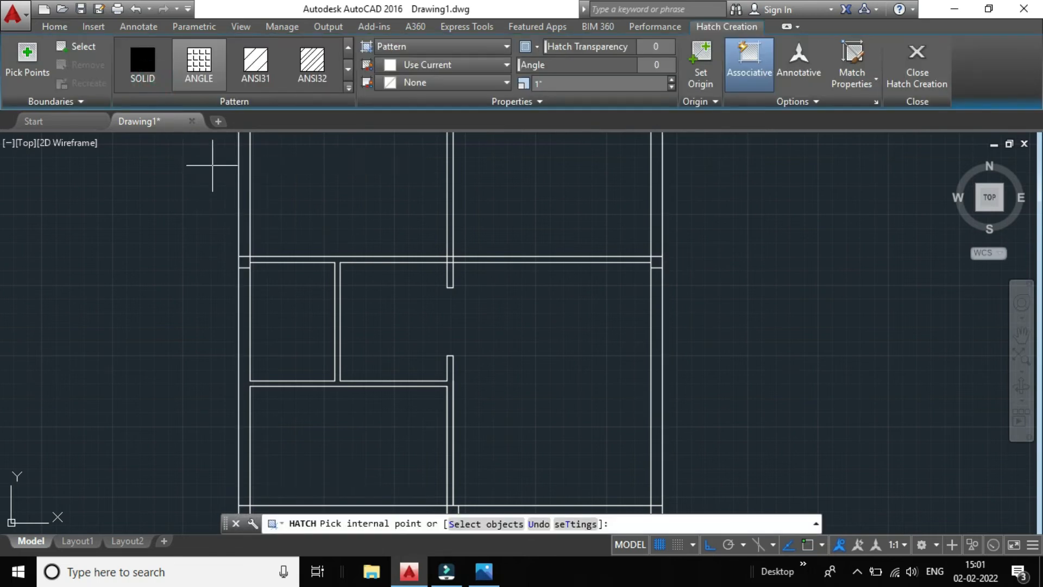
left_click(267, 64)
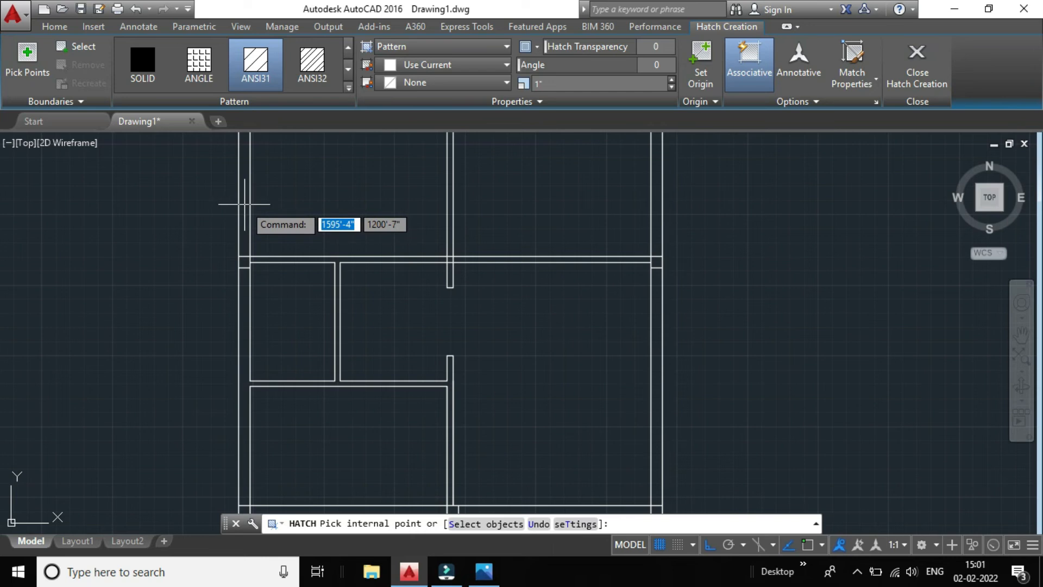
scroll(245, 204, "down", 4)
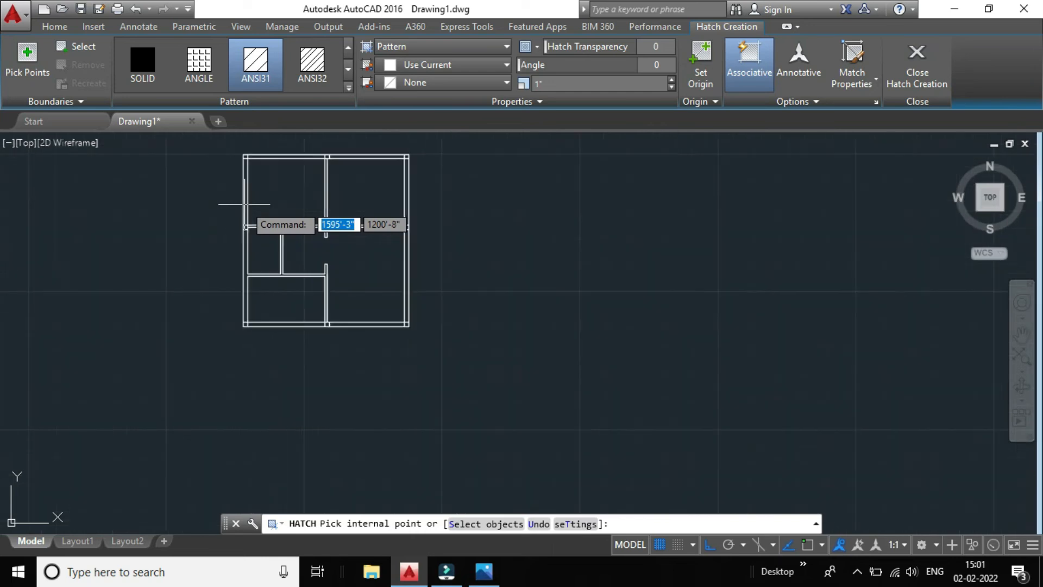
scroll(245, 202, "up", 6)
left_click(246, 200)
scroll(239, 202, "down", 5)
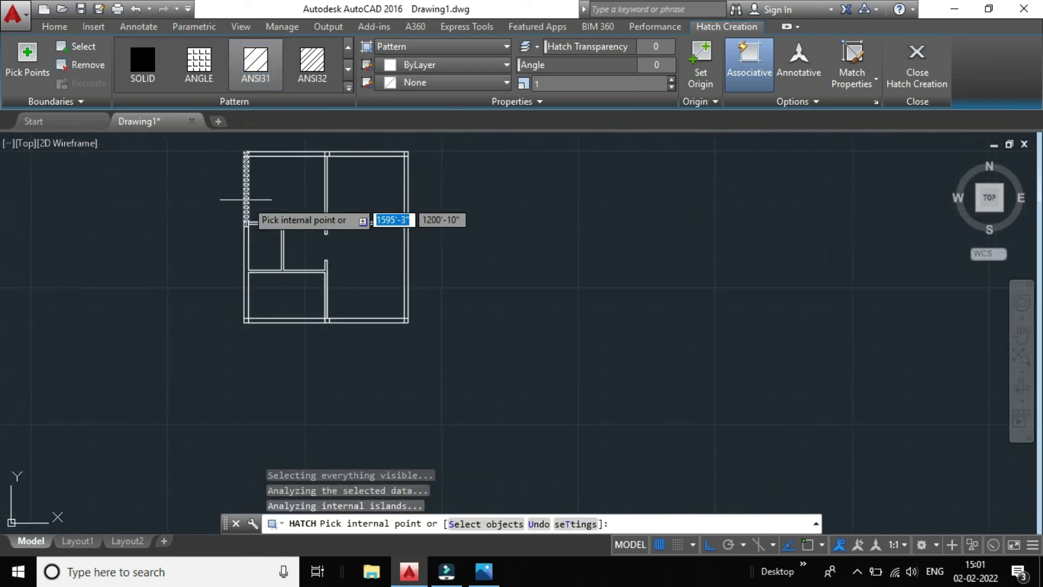
scroll(273, 154, "up", 3)
scroll(270, 163, "up", 4)
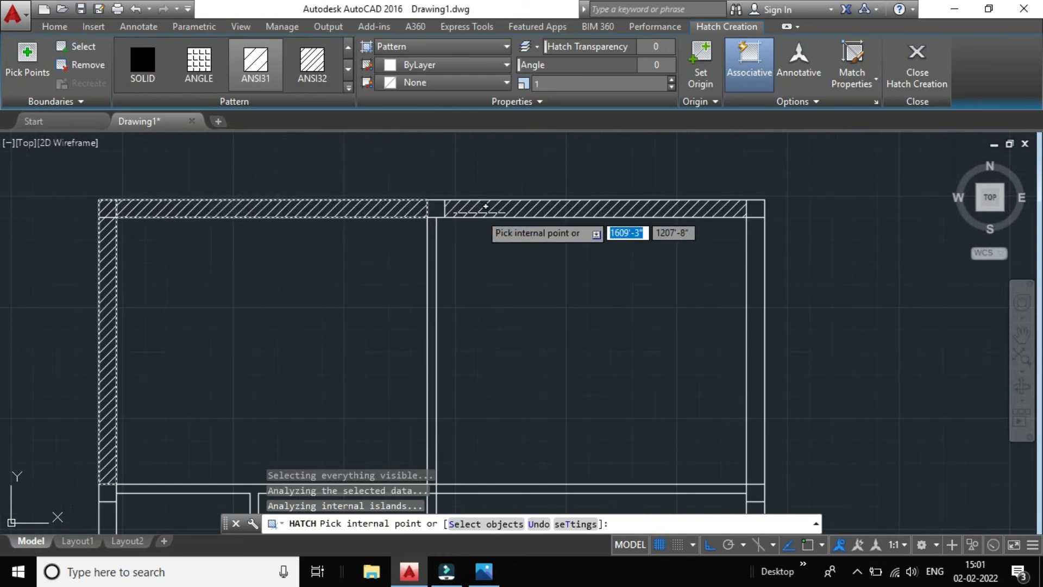
left_click(480, 212)
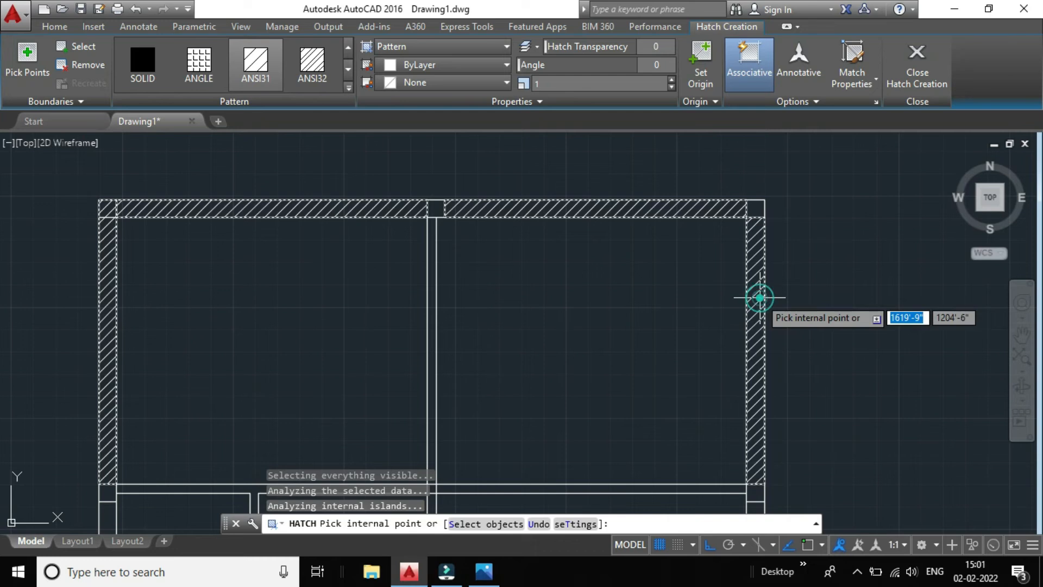
Hatch the right outer wall beside the drawing hall and both spans of the front outer wall with ANSI31, skipping the column squares.
scroll(759, 298, "down", 6)
scroll(760, 358, "up", 5)
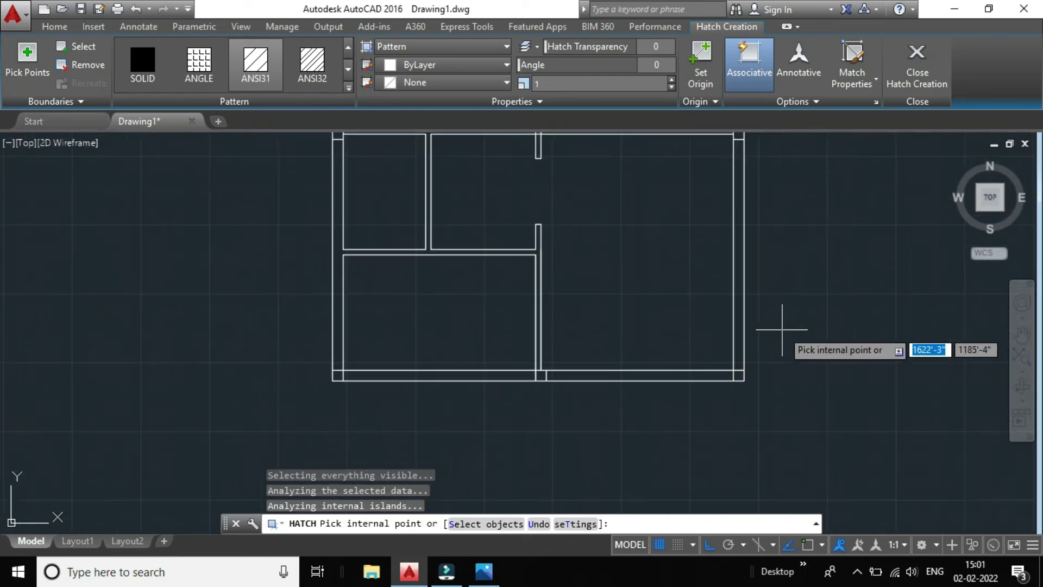
left_click(738, 242)
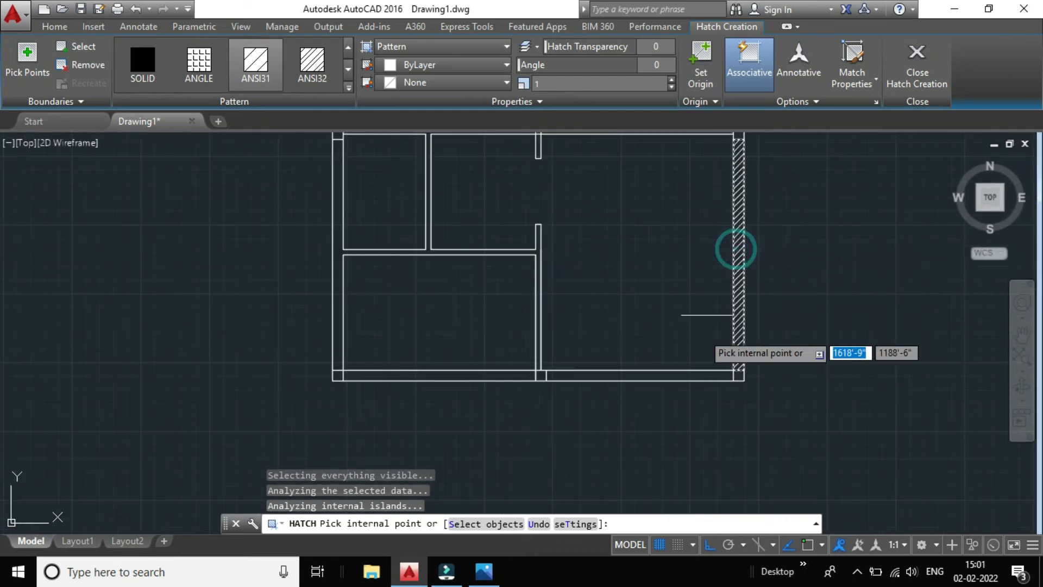
scroll(648, 389, "up", 2)
left_click(664, 373)
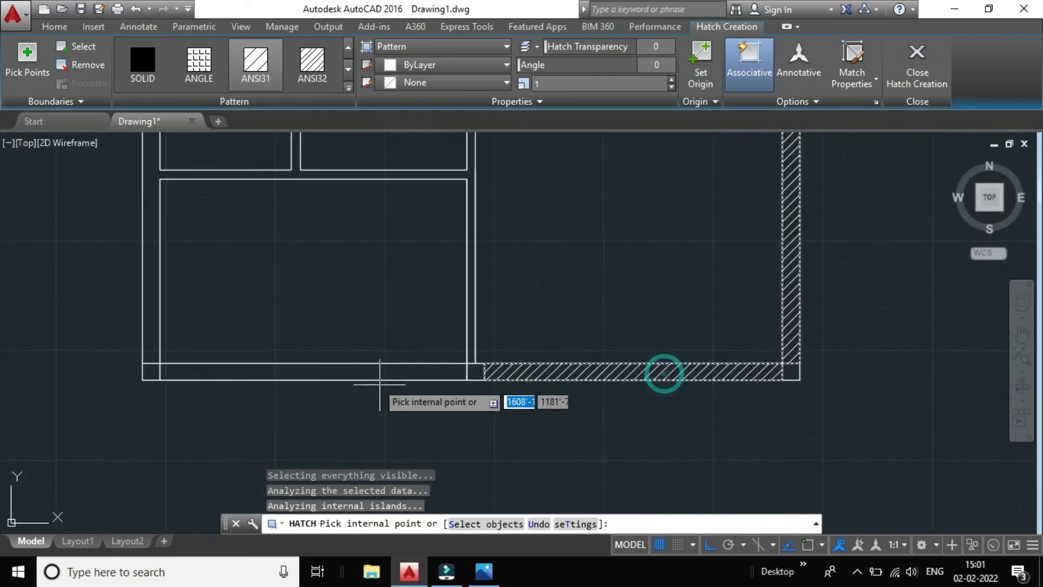
left_click(373, 368)
scroll(190, 347, "down", 1)
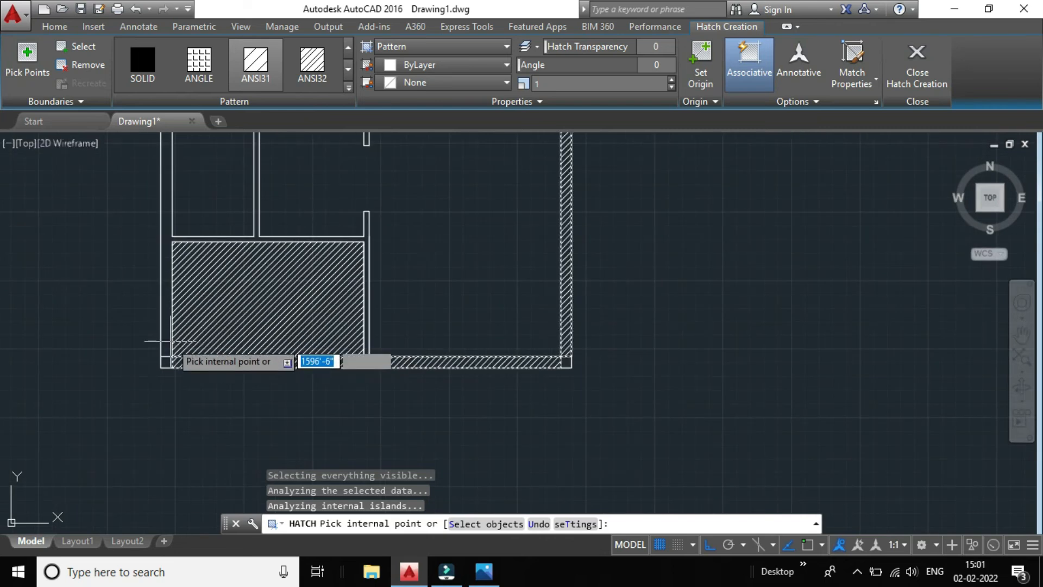
scroll(142, 311, "up", 1)
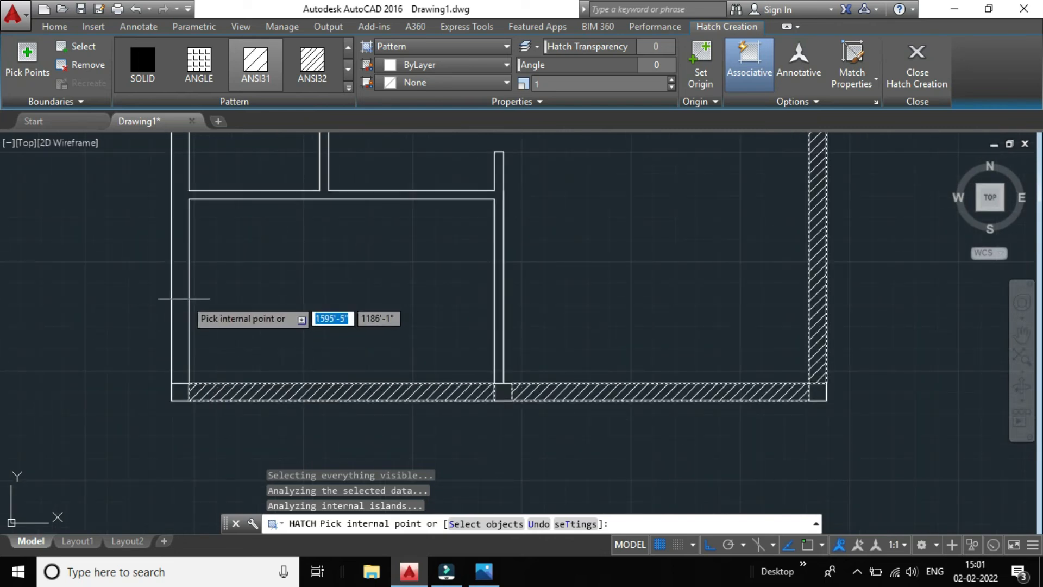
Try to hatch the left outer wall beside the toilet and kitchen, and undo the whole wall hatch.
left_click(179, 295)
scroll(175, 299, "down", 5)
scroll(169, 271, "up", 4)
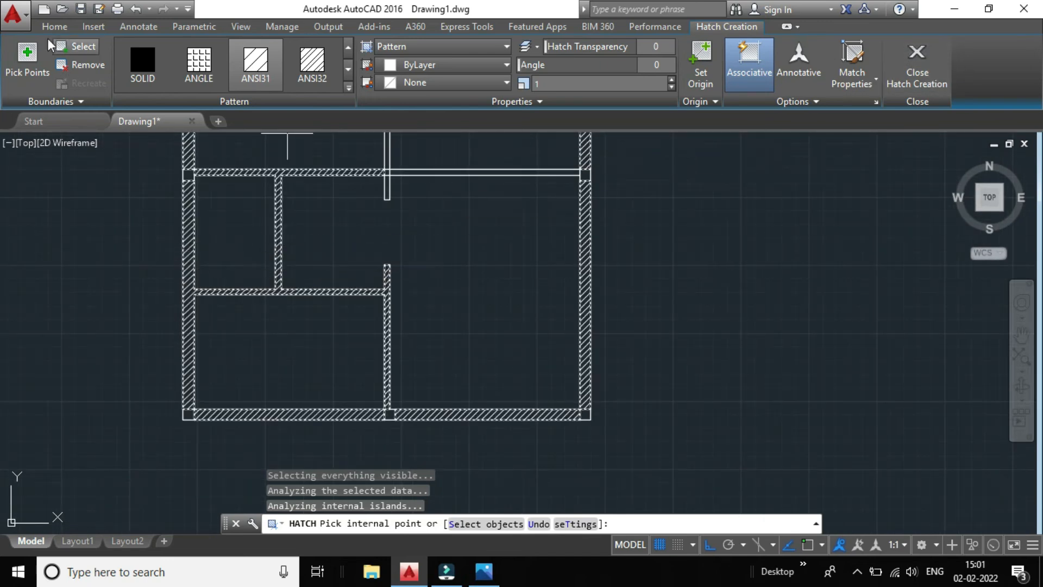
left_click(134, 9)
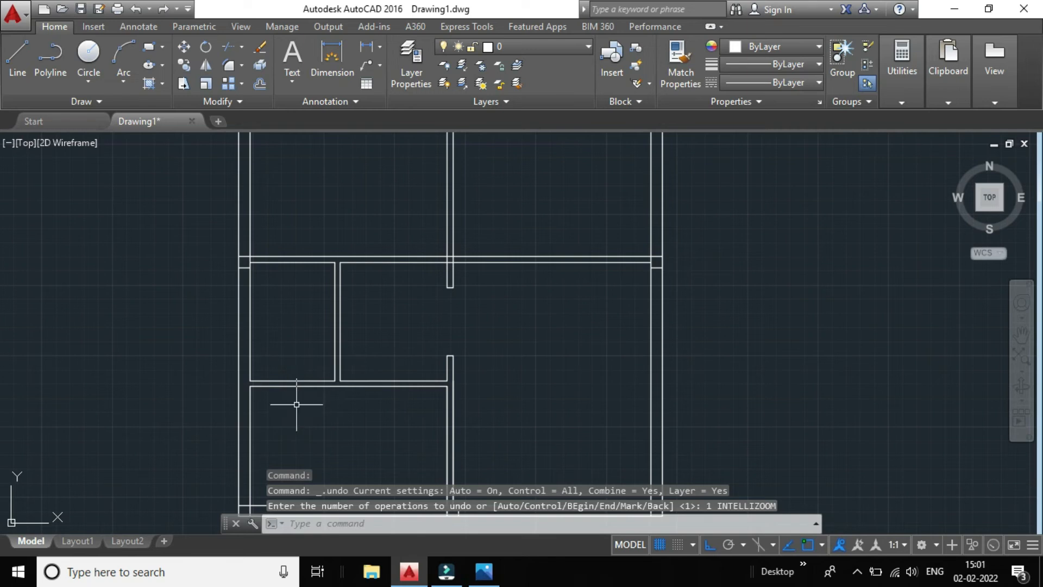
Extend the toilet's left wall line down to the kitchen's upper wall line to close the gap in the outer wall's inner face.
scroll(297, 404, "down", 4)
scroll(314, 419, "up", 1)
scroll(244, 390, "up", 5)
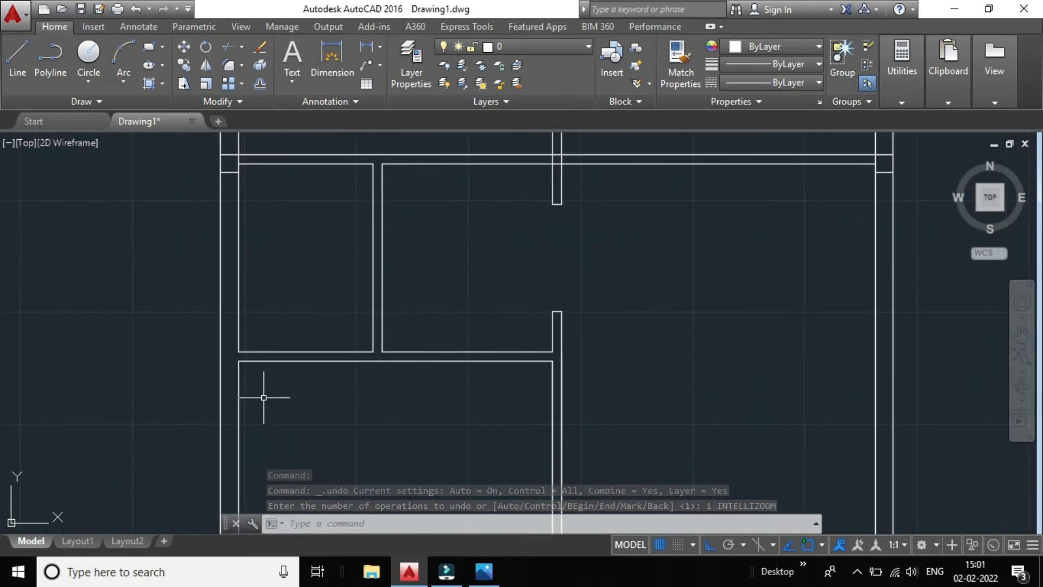
scroll(254, 379, "up", 2)
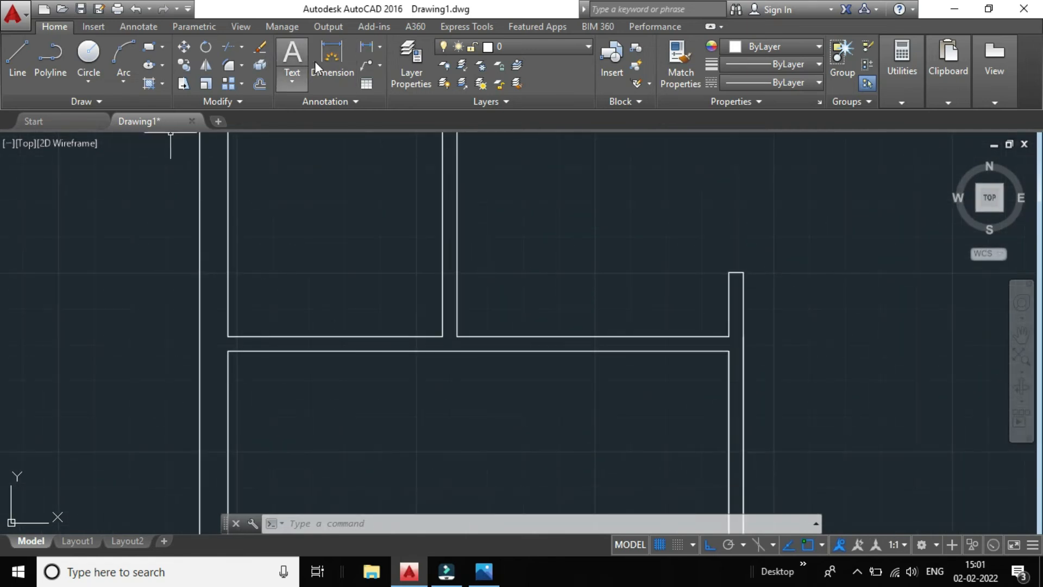
left_click(241, 46)
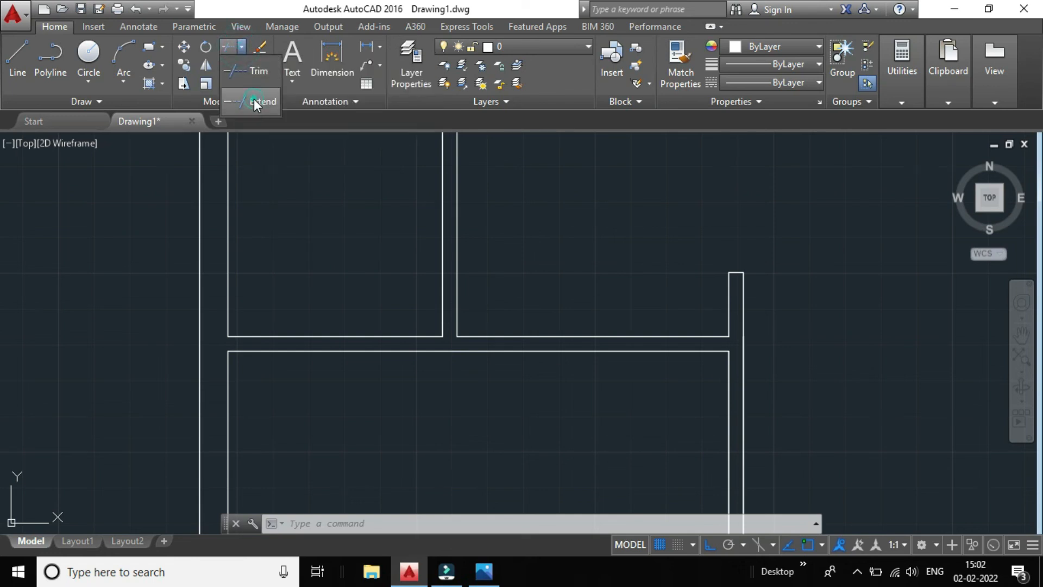
left_click(253, 99)
scroll(236, 326, "up", 2)
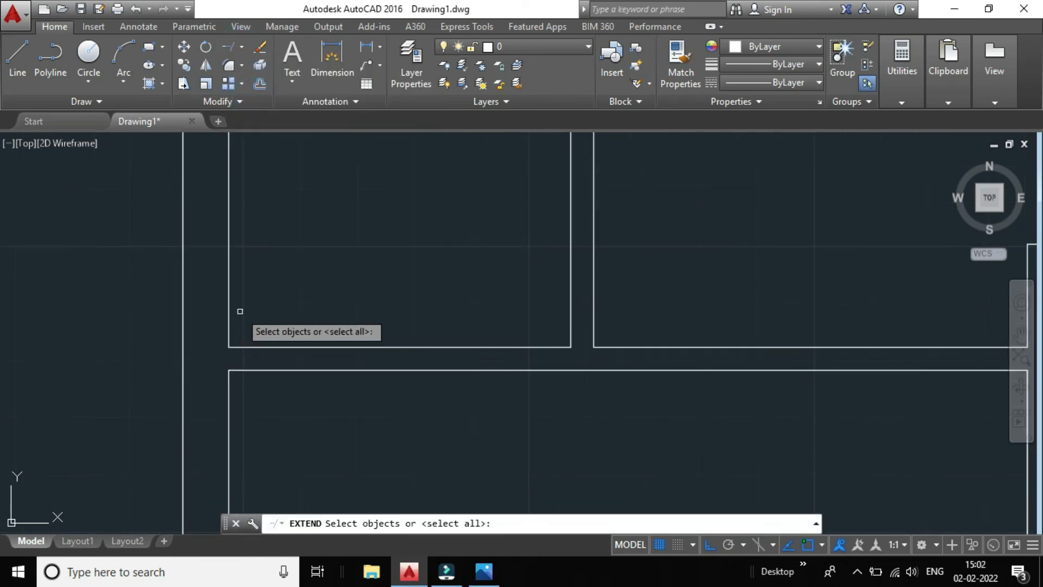
key("Return")
left_click(228, 314)
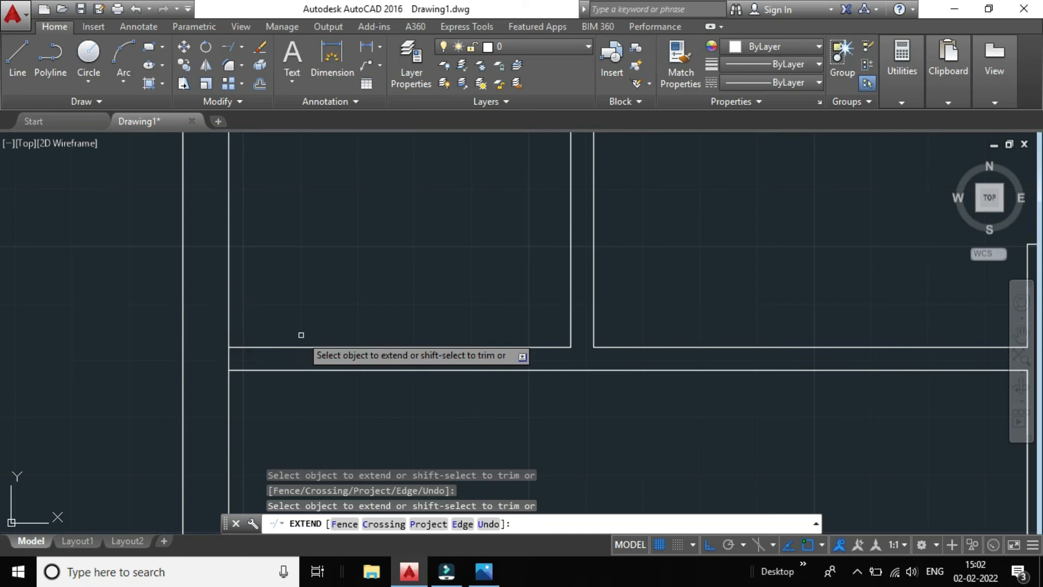
key("Escape")
scroll(303, 335, "down", 5)
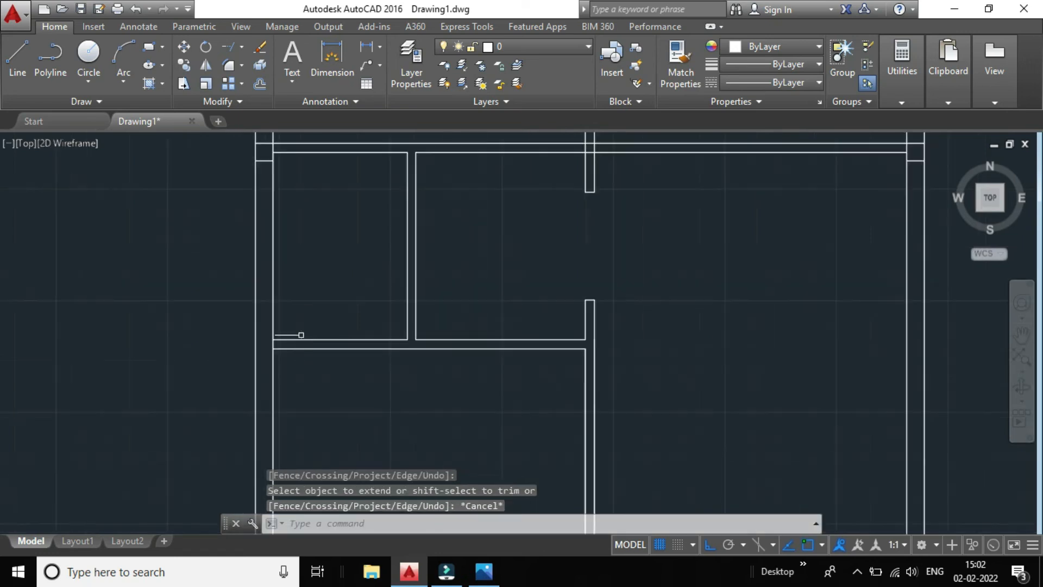
Hatch the outer walls around the toilet, kitchen and drawing hall with ANSI31, leaving the column squares empty.
scroll(325, 366, "up", 2)
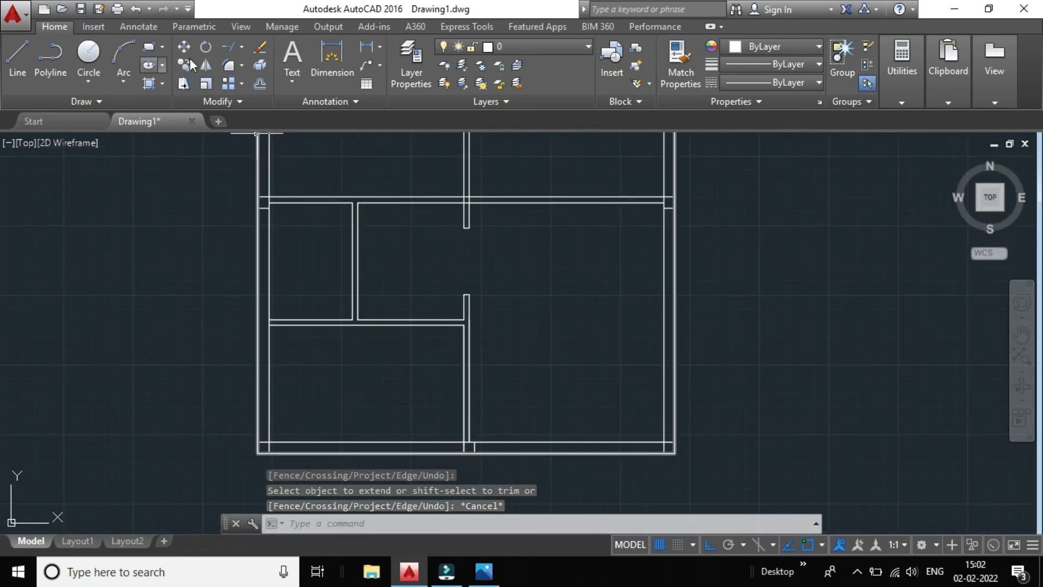
left_click(149, 82)
left_click(262, 367)
left_click(307, 449)
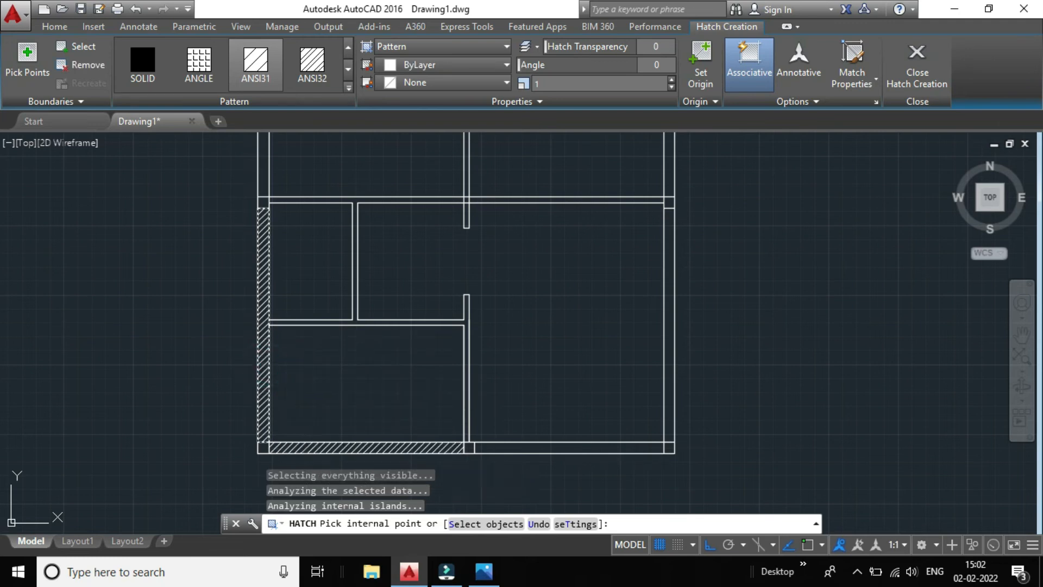
left_click(559, 446)
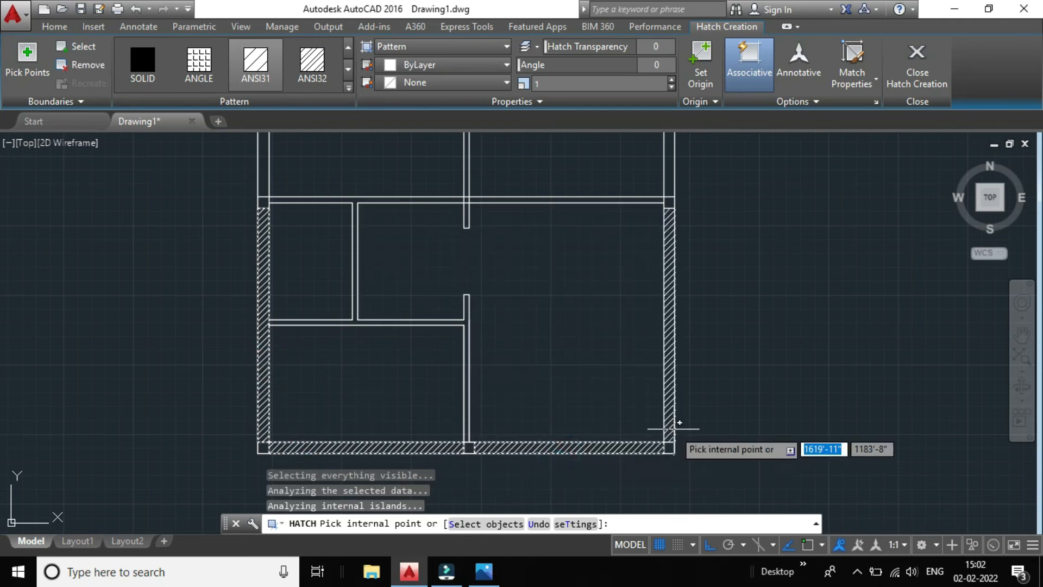
left_click(668, 418)
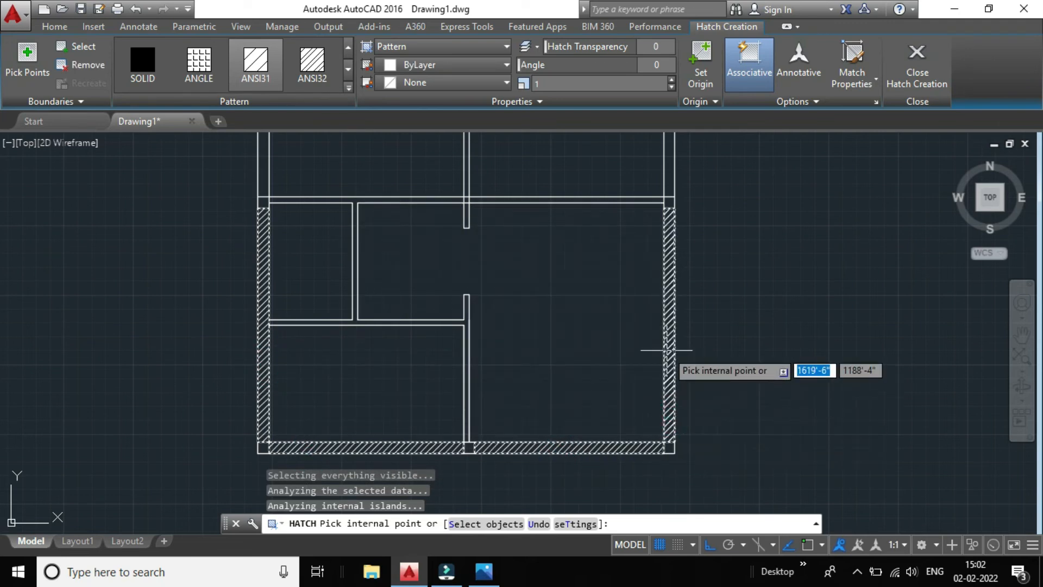
Add the right bedroom's outer side wall and both spans of the rear outer wall to the ANSI31 hatch.
scroll(643, 296, "down", 2)
scroll(650, 239, "up", 5)
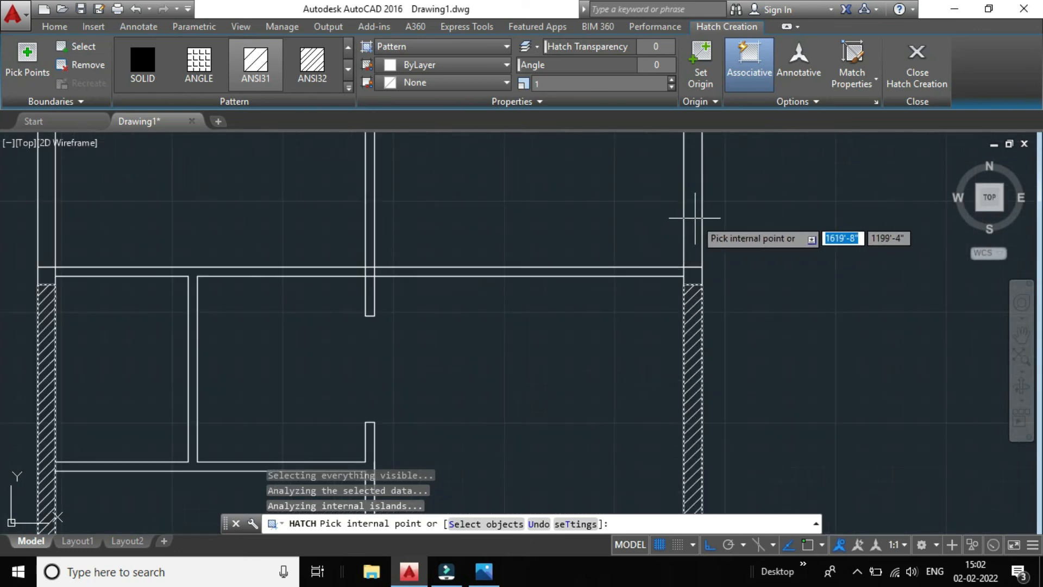
scroll(696, 218, "down", 6)
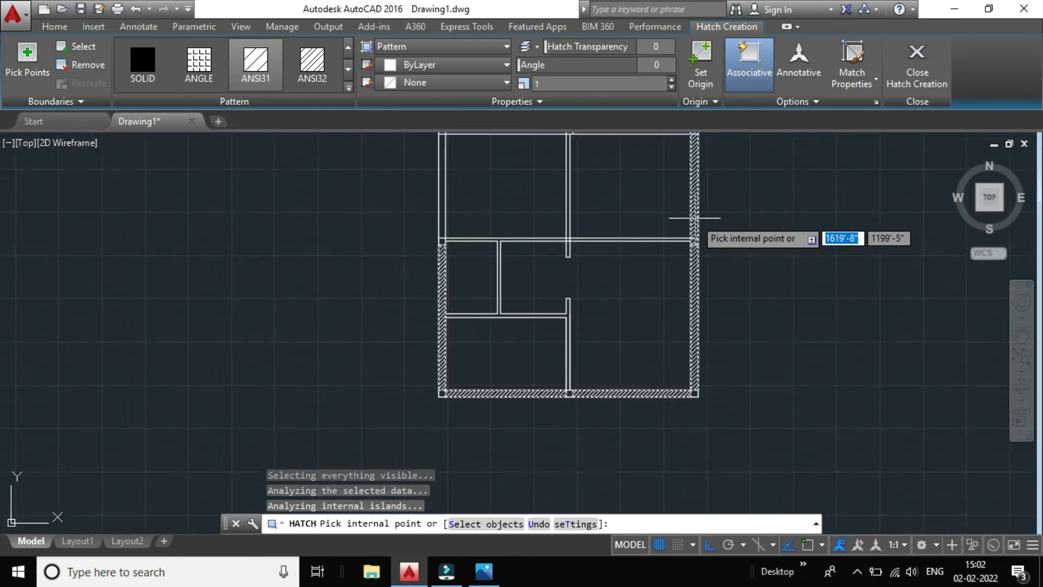
scroll(676, 219, "up", 4)
scroll(672, 172, "down", 5)
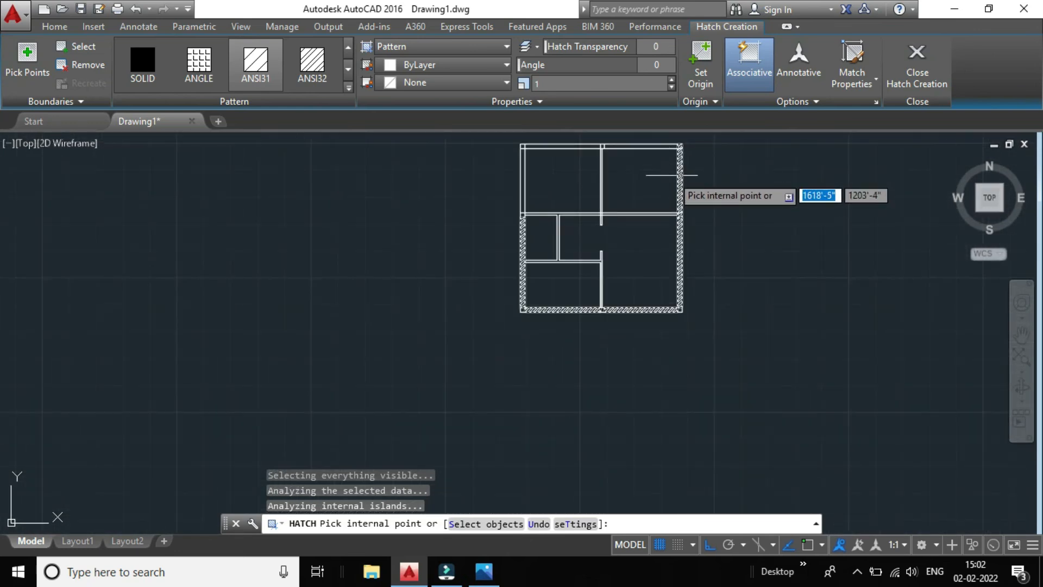
scroll(652, 174, "up", 5)
scroll(652, 154, "up", 4)
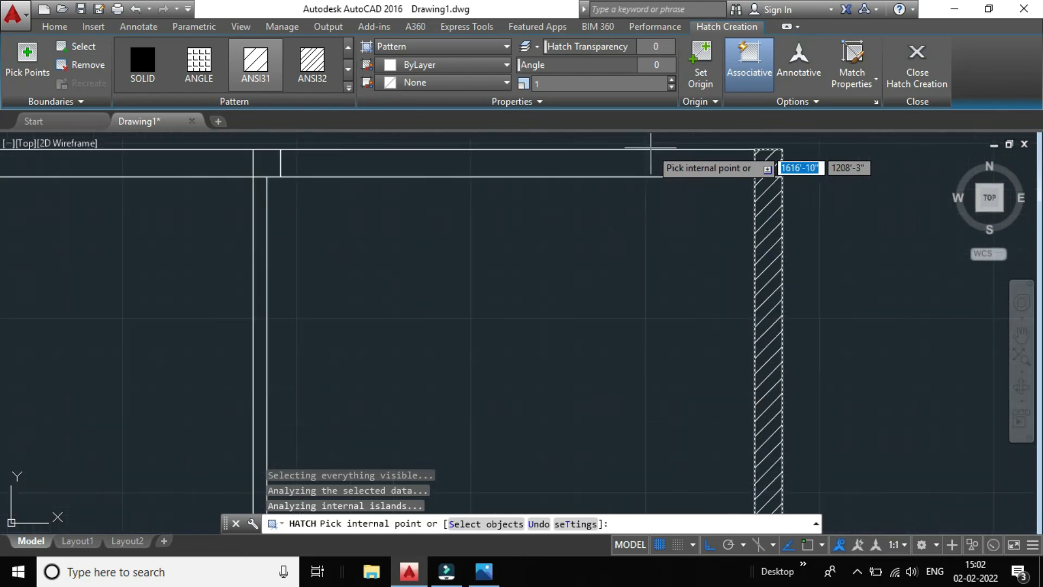
left_click(576, 166)
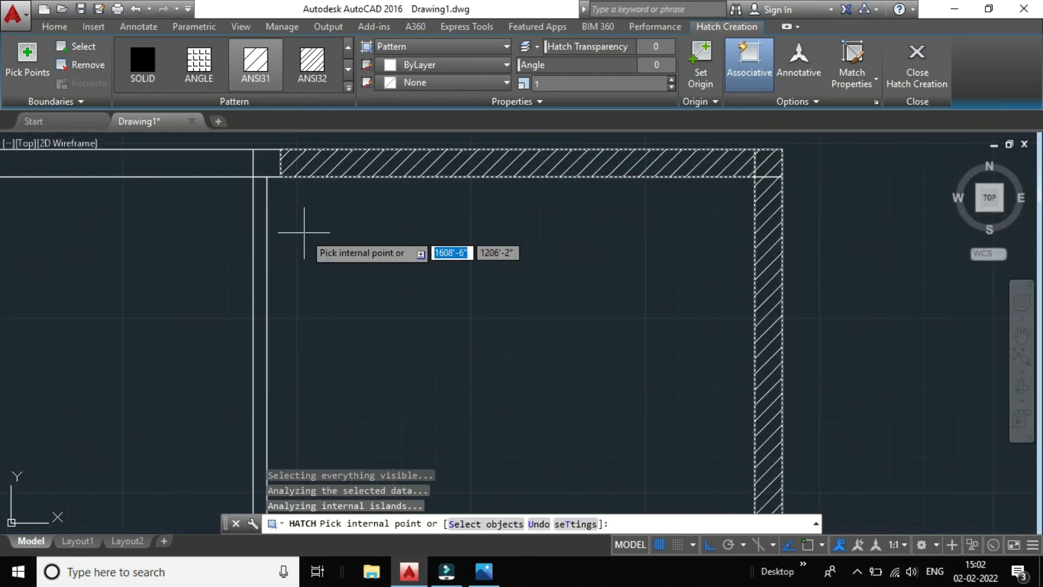
scroll(291, 226, "down", 4)
scroll(166, 227, "up", 4)
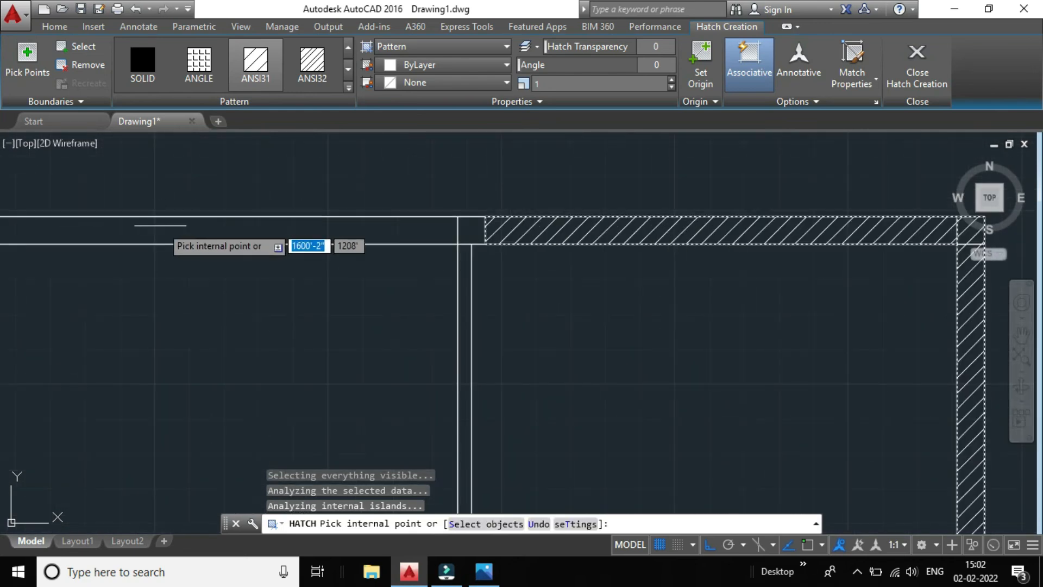
left_click(163, 226)
scroll(158, 225, "down", 4)
scroll(147, 224, "down", 2)
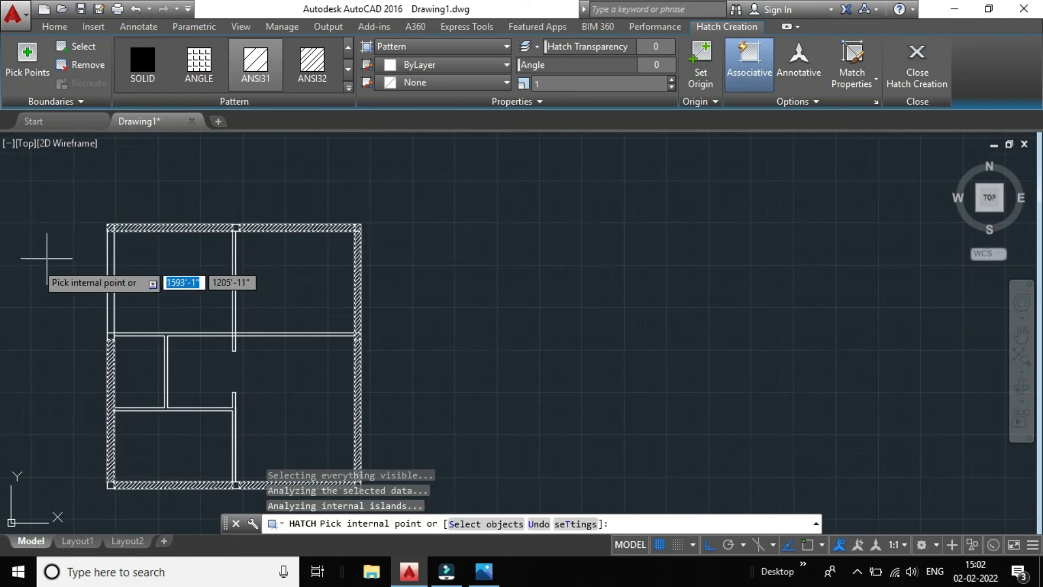
Try to add the left bedroom's outer side wall to the ANSI31 hatch.
scroll(38, 259, "up", 4)
scroll(223, 278, "up", 3)
left_click(226, 305)
scroll(225, 311, "down", 3)
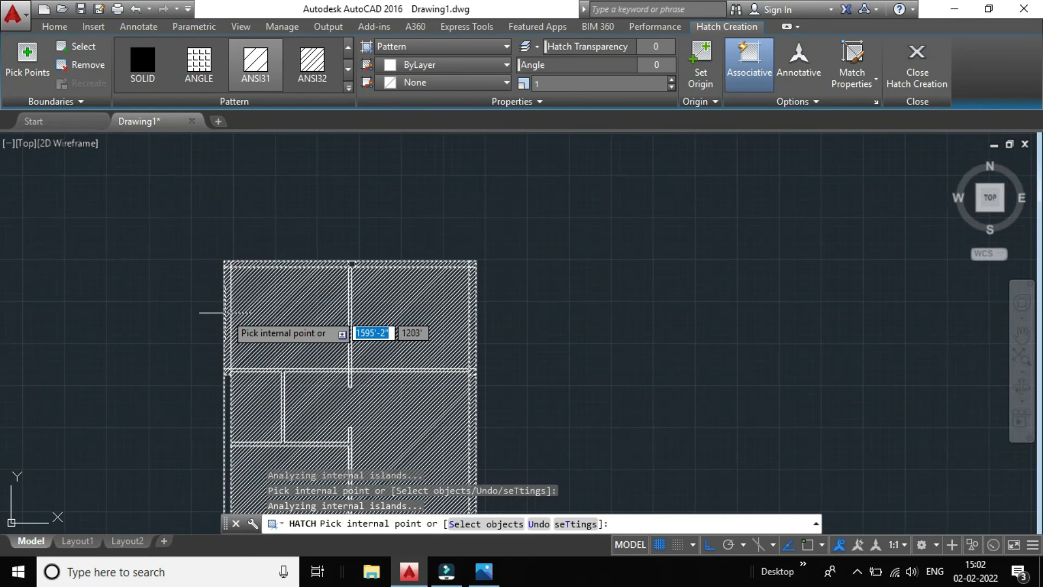
scroll(248, 358, "up", 2)
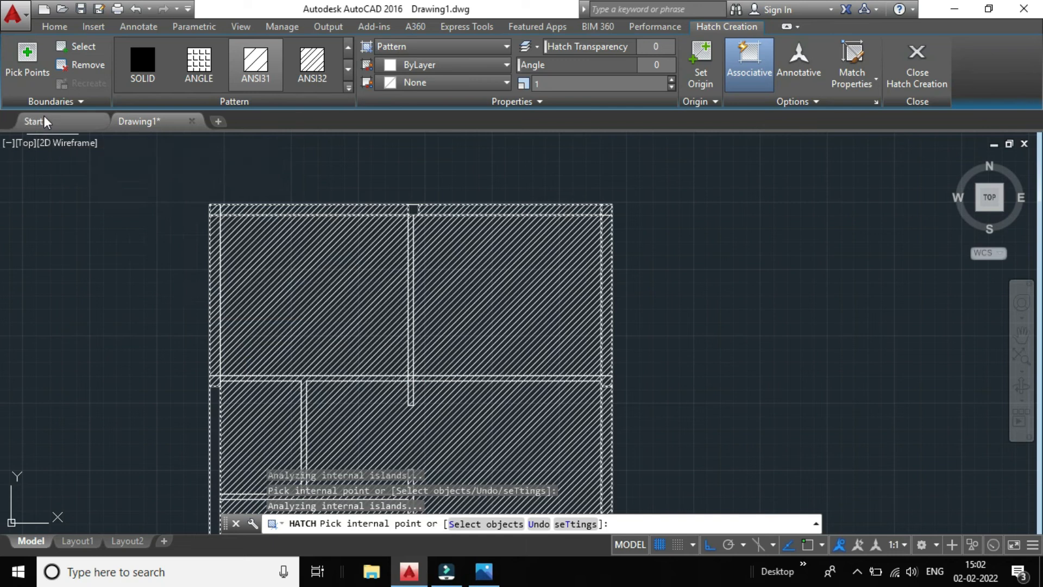
Try to remove the unwanted room boundaries from the hatch, and leave the Hatch command.
left_click(79, 68)
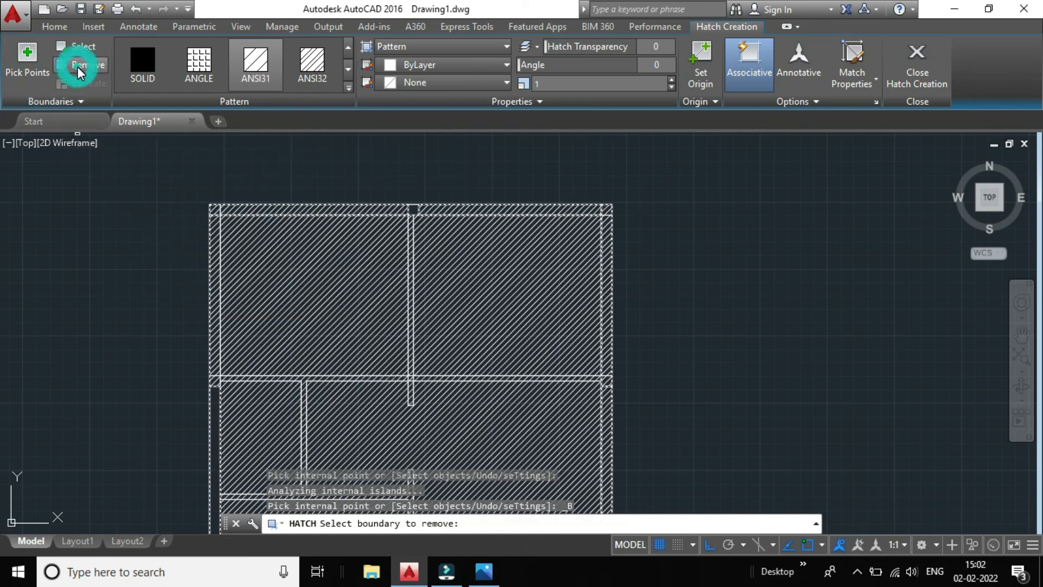
scroll(536, 281, "down", 3)
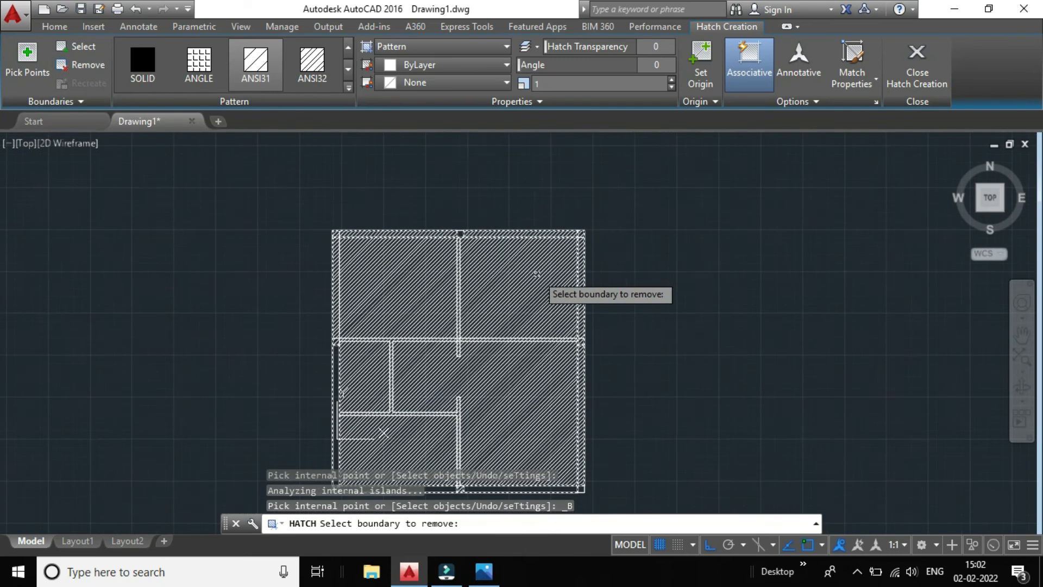
scroll(539, 324, "up", 3)
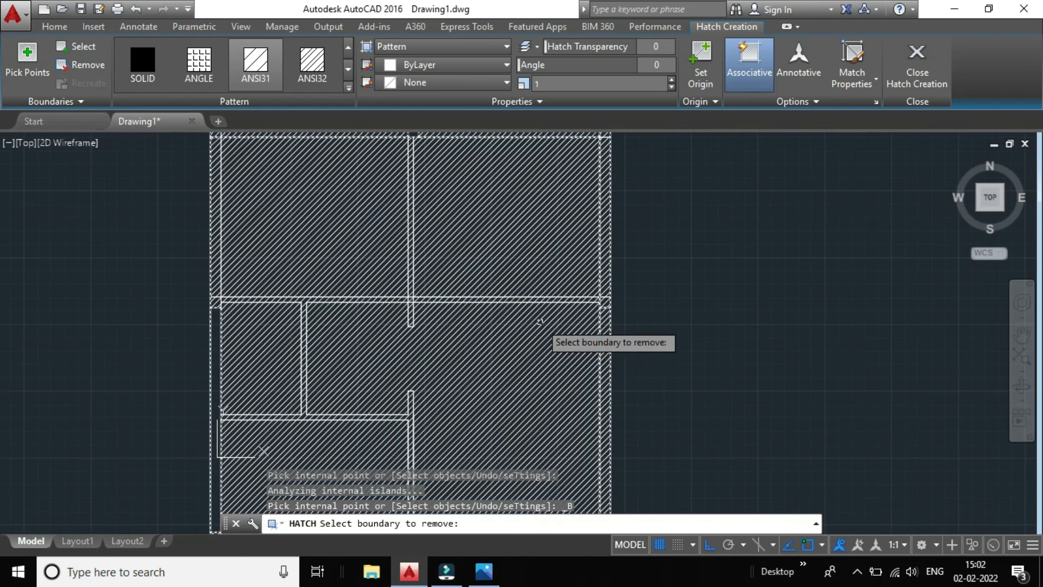
key("Escape")
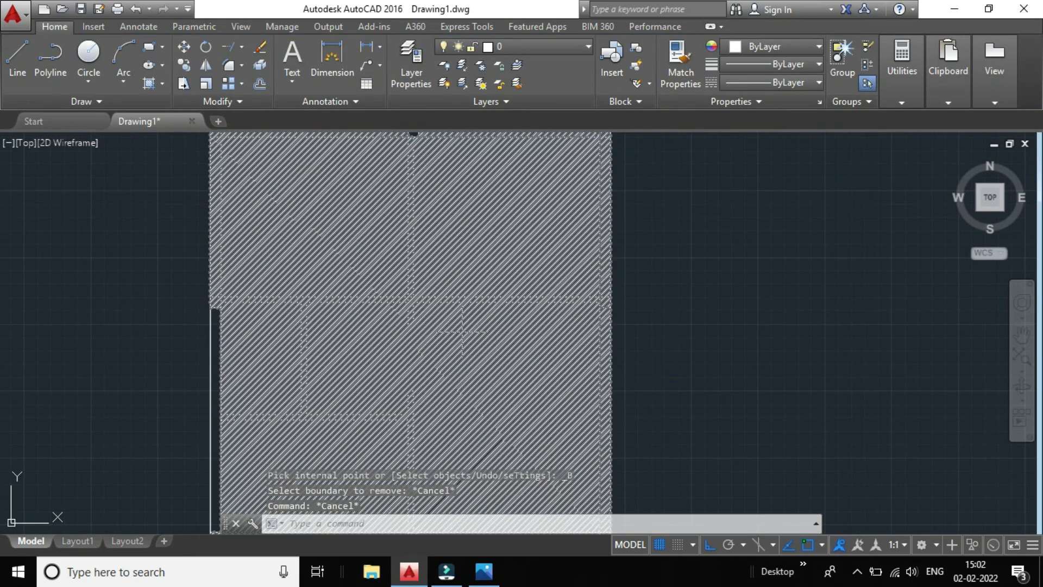
Undo the ANSI31 hatch that covers the rooms and outer walls.
scroll(633, 239, "down", 5)
scroll(632, 246, "up", 2)
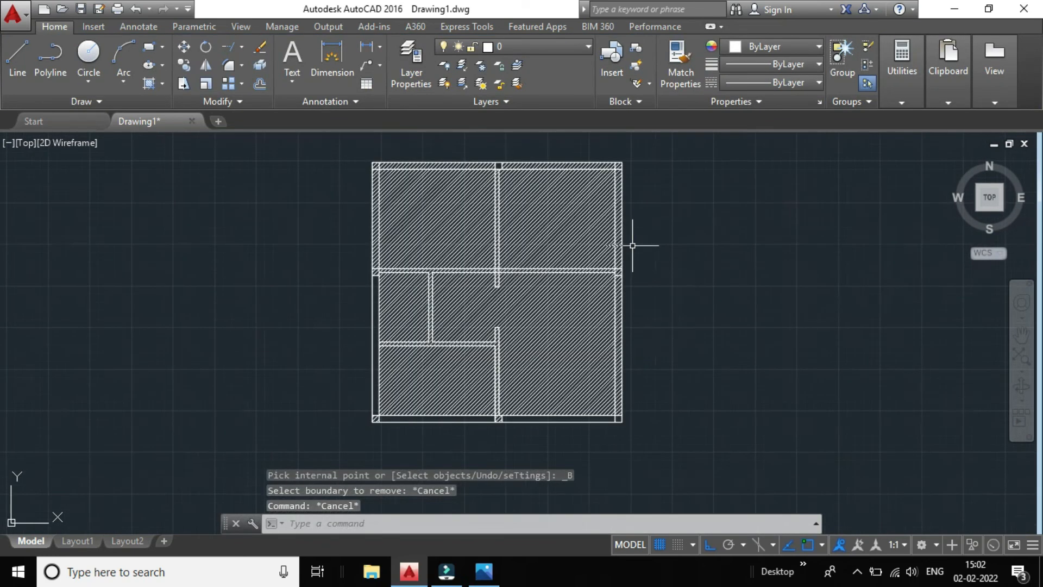
left_click(135, 14)
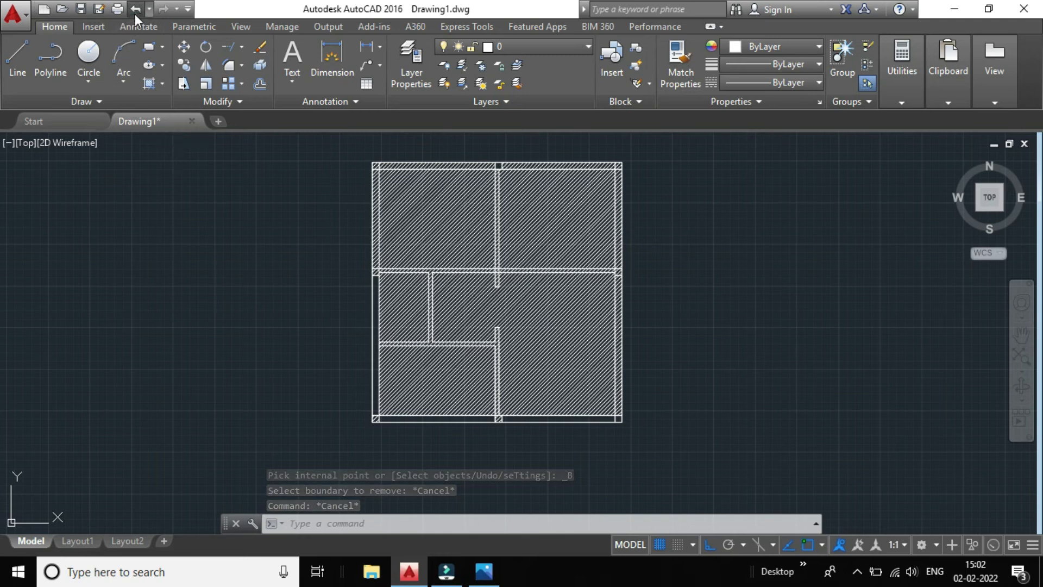
left_click(135, 10)
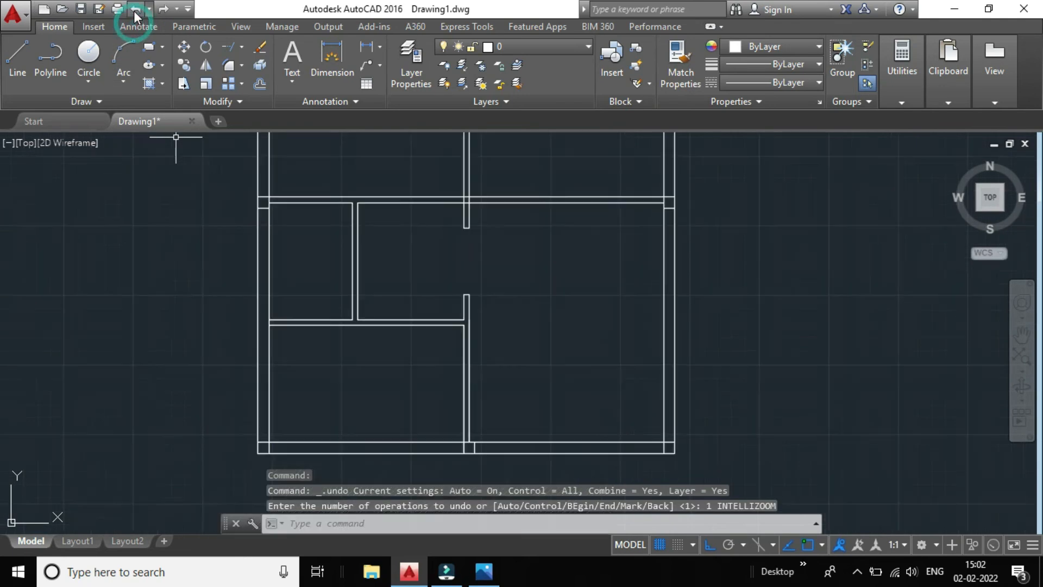
scroll(380, 283, "down", 1)
scroll(373, 270, "down", 2)
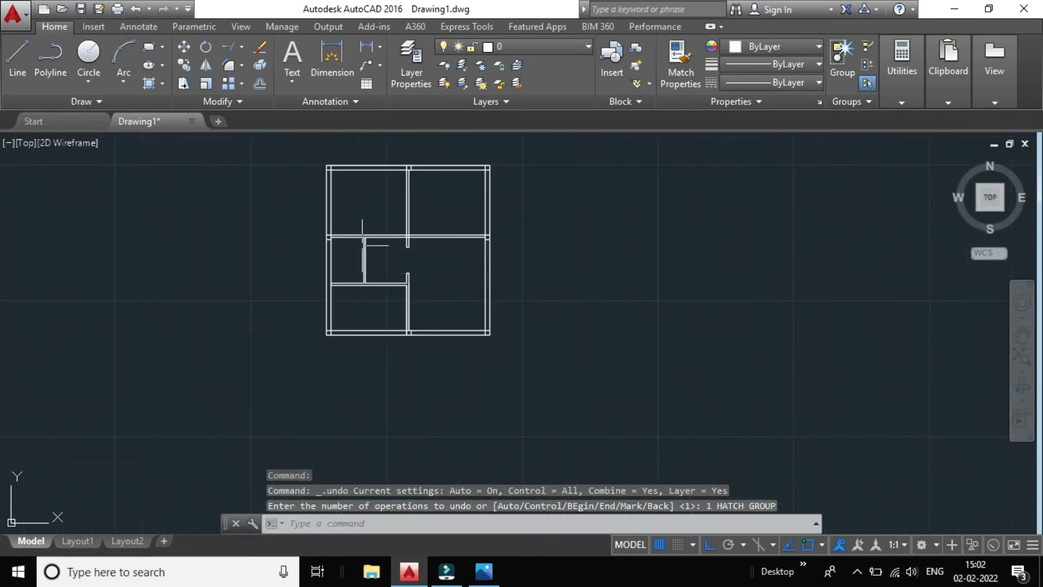
middle_click_drag(668, 204, 644, 270)
scroll(354, 284, "up", 4)
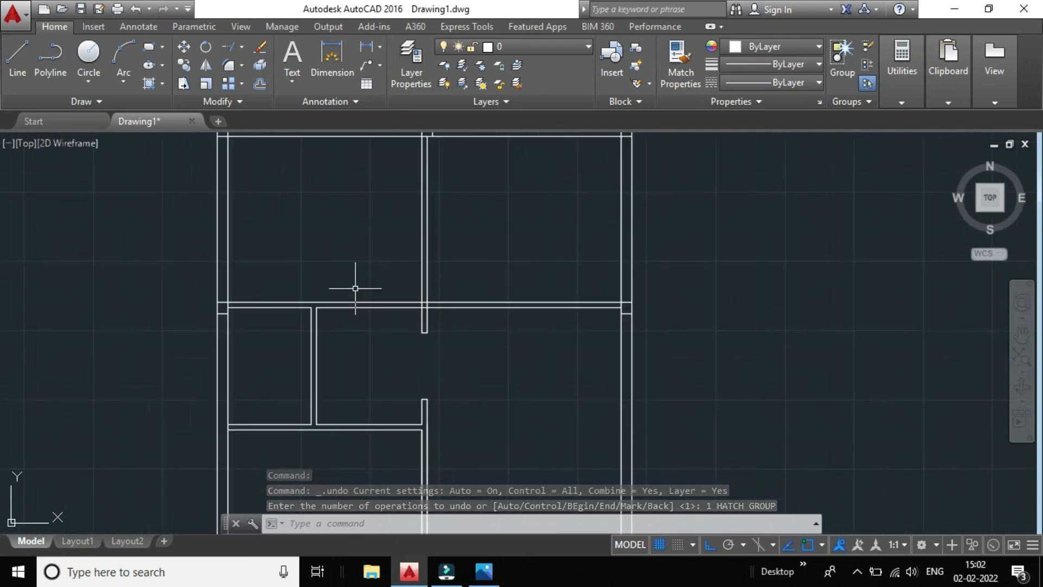
Hatch both spans of the left outer wall and the rear outer wall above the left bedroom with ANSI31.
scroll(353, 284, "down", 2)
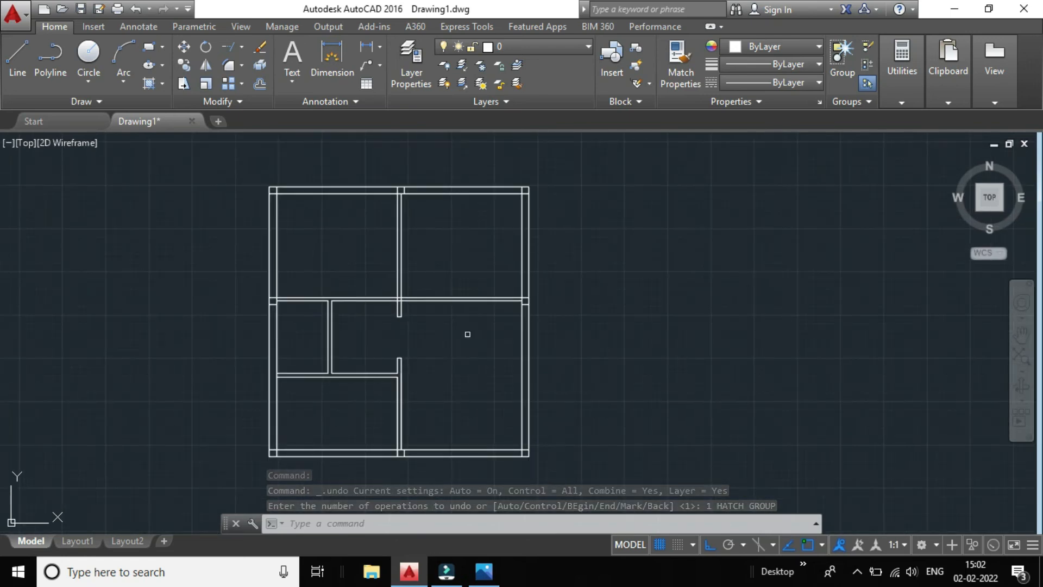
left_click(148, 85)
left_click(271, 339)
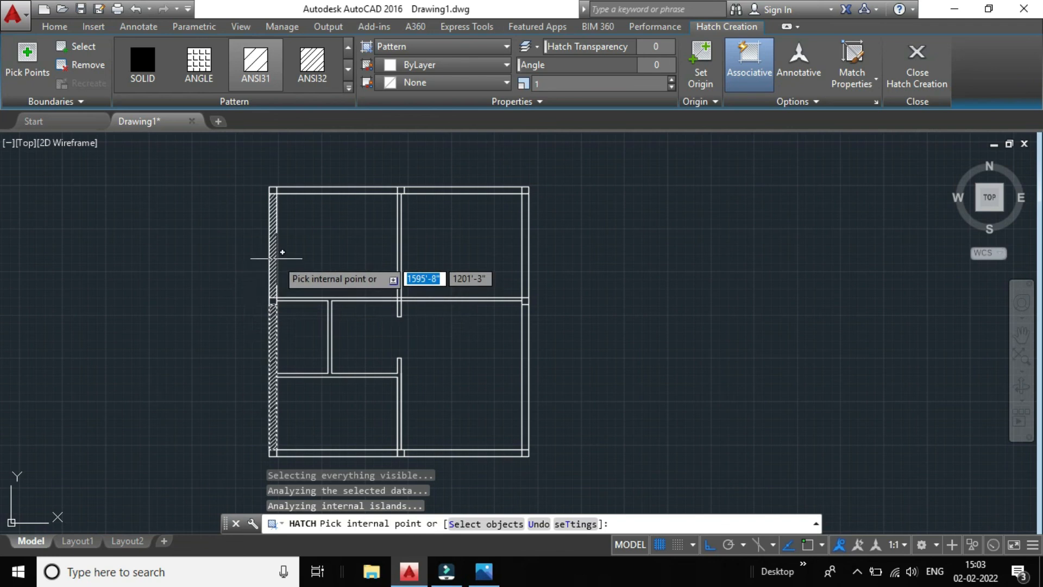
left_click(276, 259)
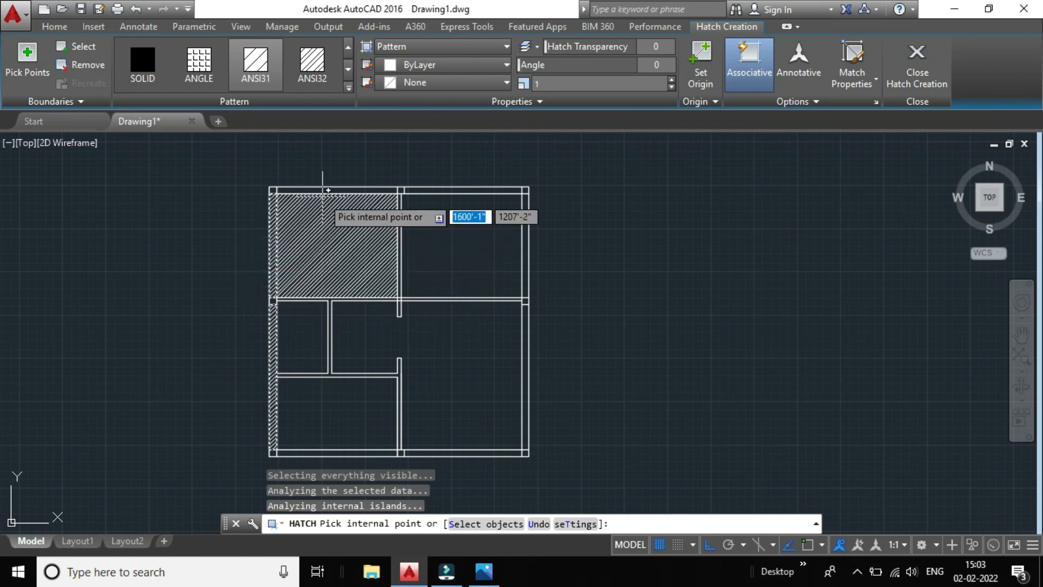
left_click(322, 188)
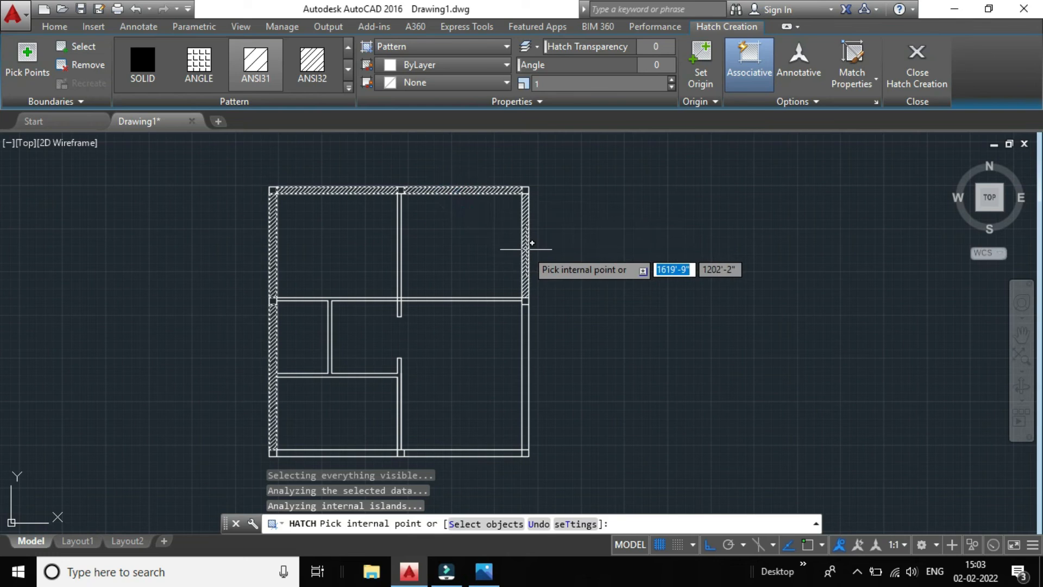
Add both spans of the right outer wall and the front outer wall to the ANSI31 hatch, and finish the hatch.
left_click(525, 245)
left_click(523, 338)
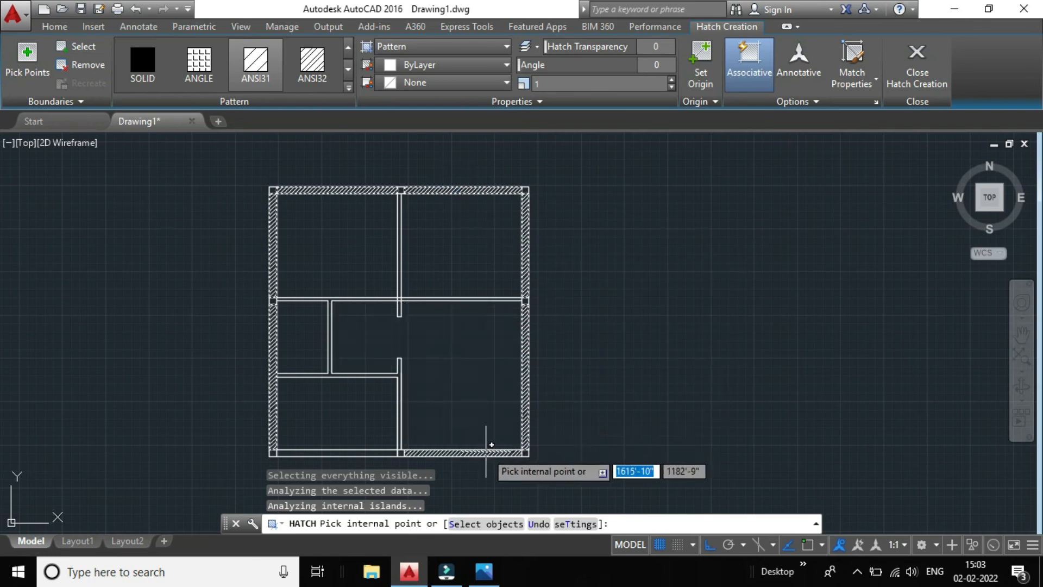
left_click(484, 452)
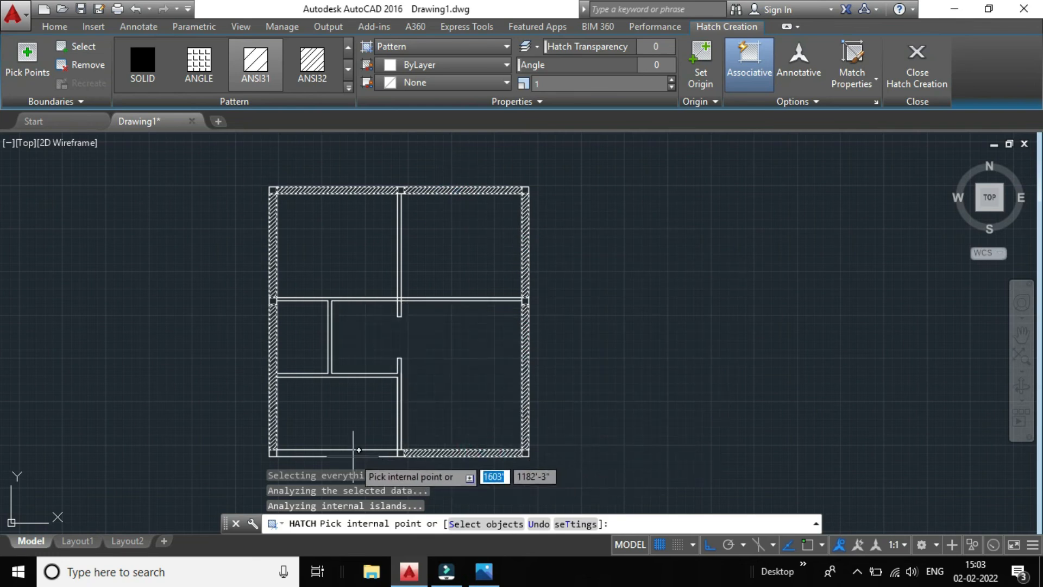
left_click(350, 451)
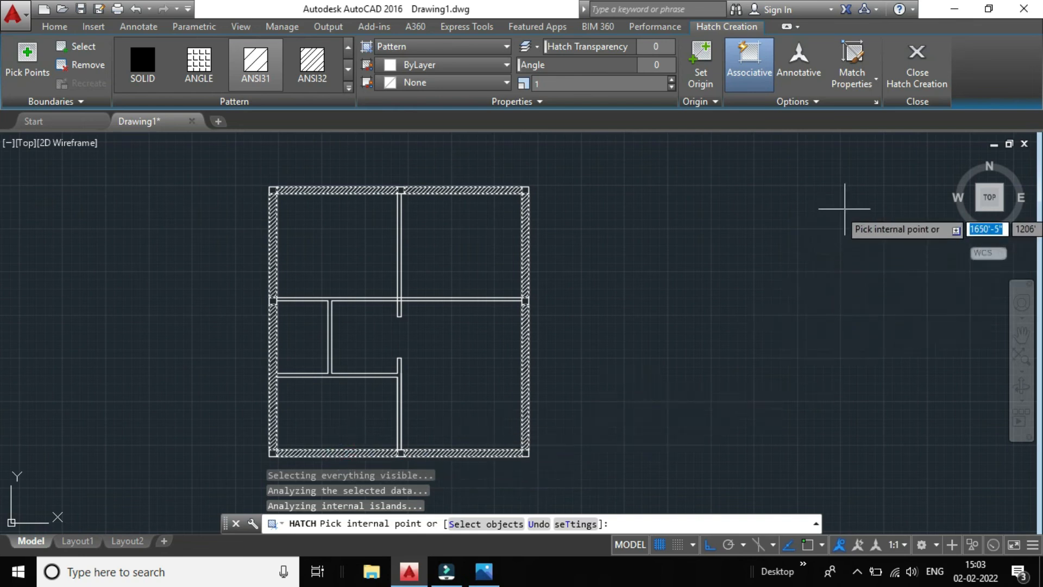
left_click(931, 75)
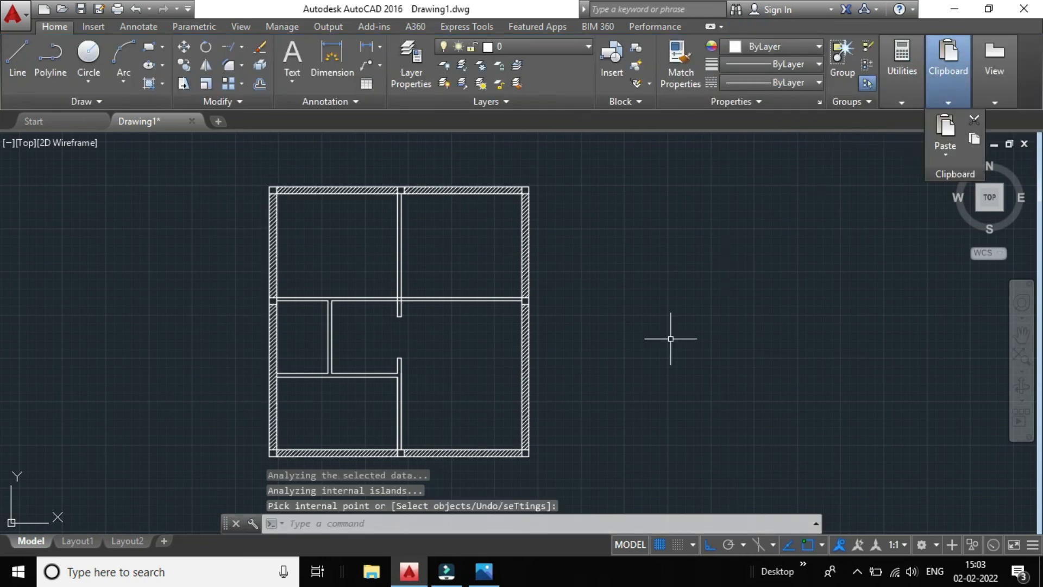
Examine the hatched outer walls, the unhatched column squares and the inner wall junctions across the plan.
scroll(402, 399, "up", 4)
scroll(731, 353, "up", 4)
scroll(730, 358, "down", 9)
scroll(712, 380, "up", 4)
scroll(732, 386, "up", 2)
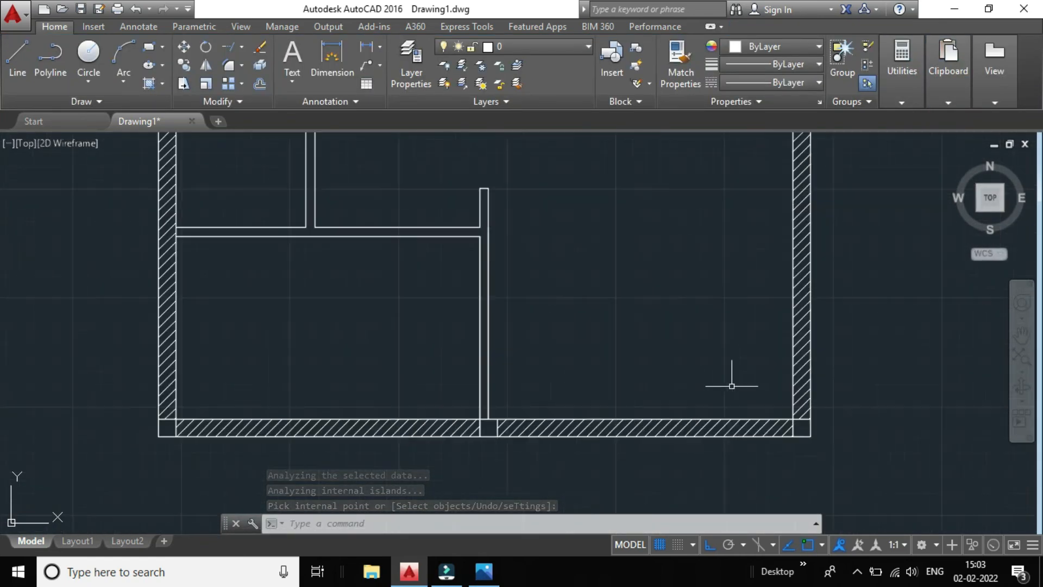
scroll(883, 334, "down", 5)
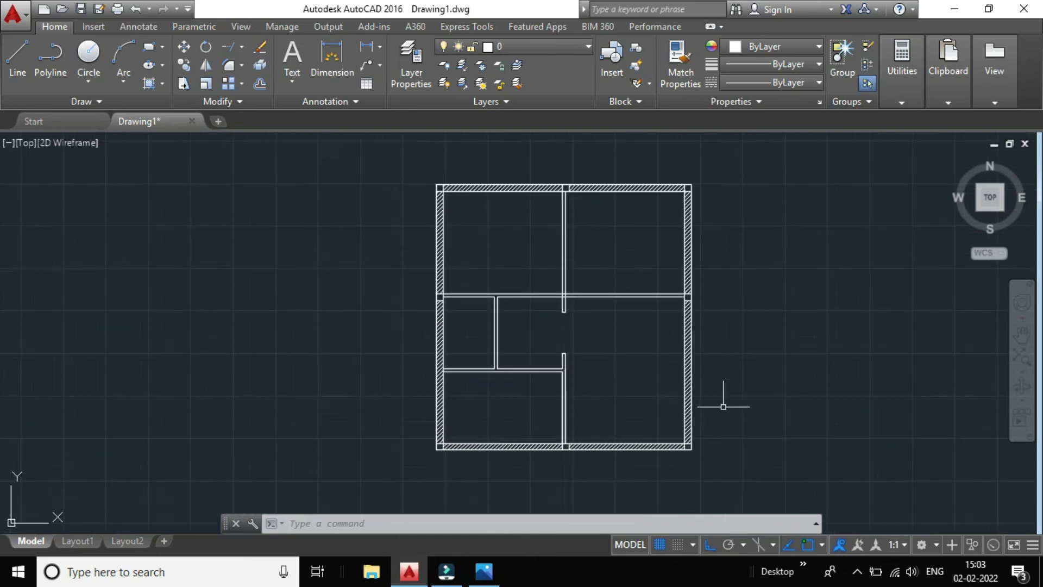
middle_click_drag(760, 389, 634, 354)
scroll(634, 354, "up", 2)
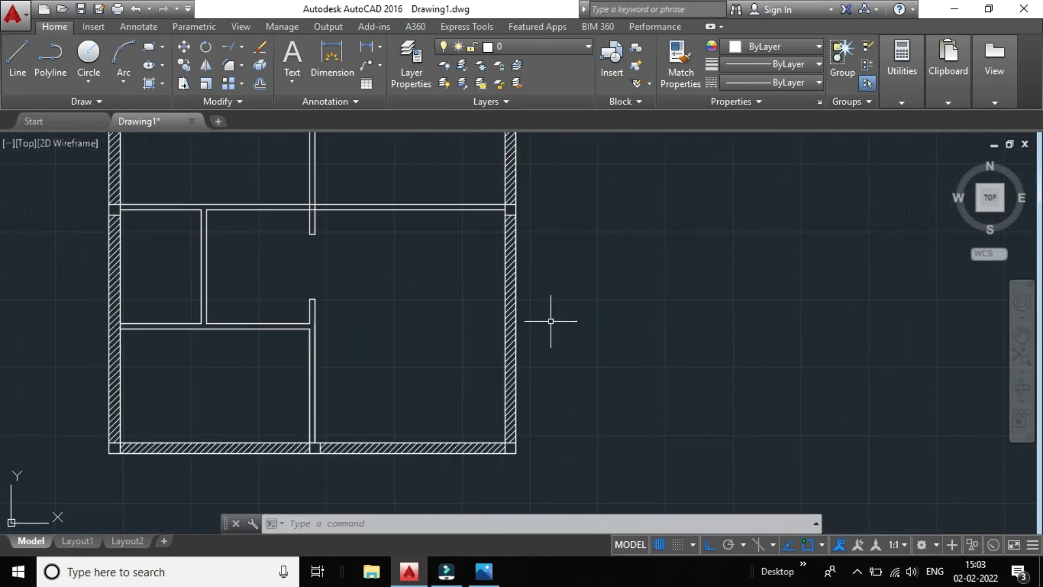
middle_click_drag(535, 300, 668, 349)
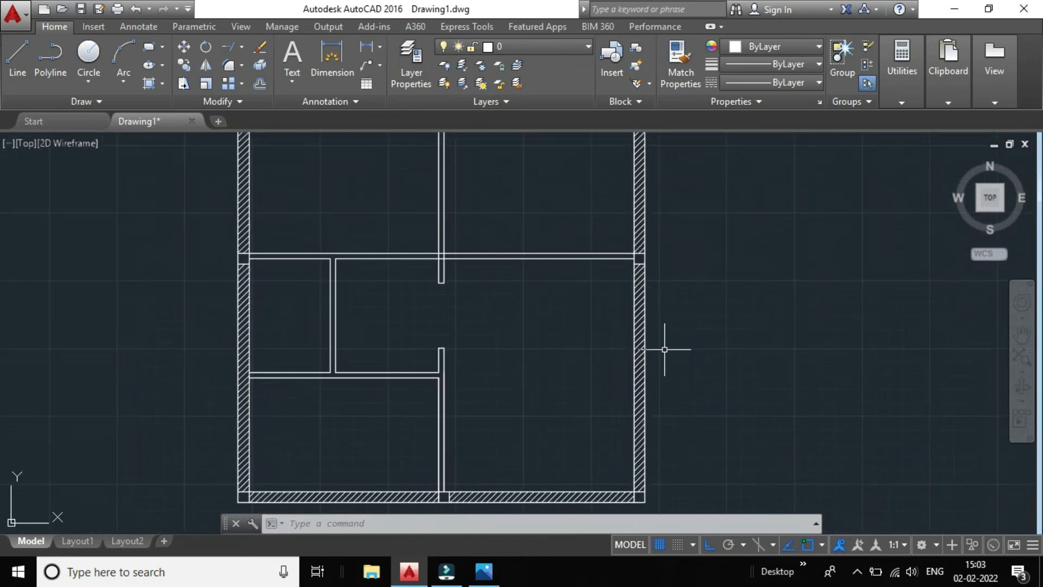
scroll(669, 352, "down", 2)
scroll(723, 400, "up", 2)
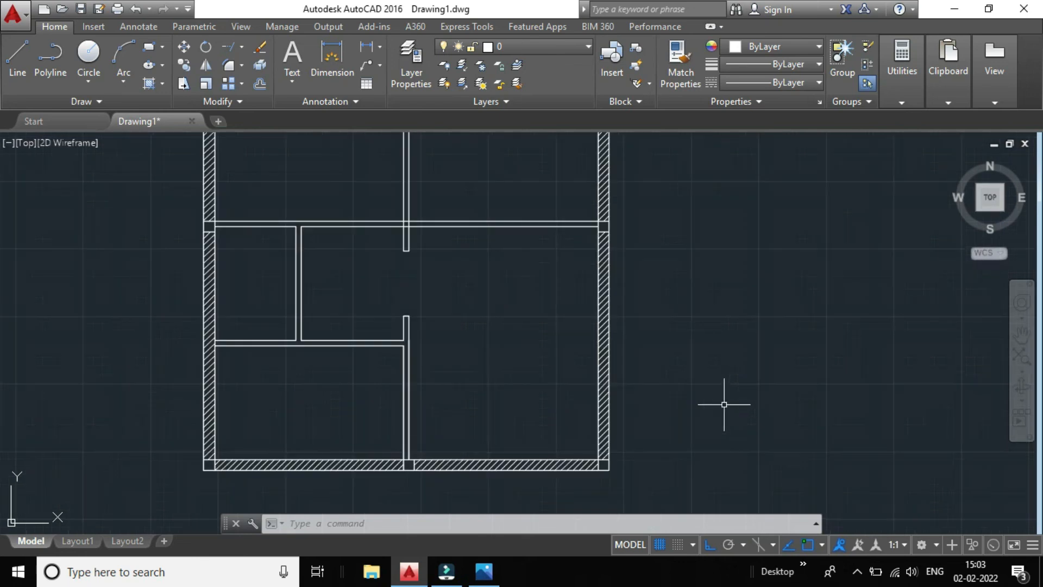
scroll(658, 360, "down", 2)
middle_click_drag(691, 300, 653, 321)
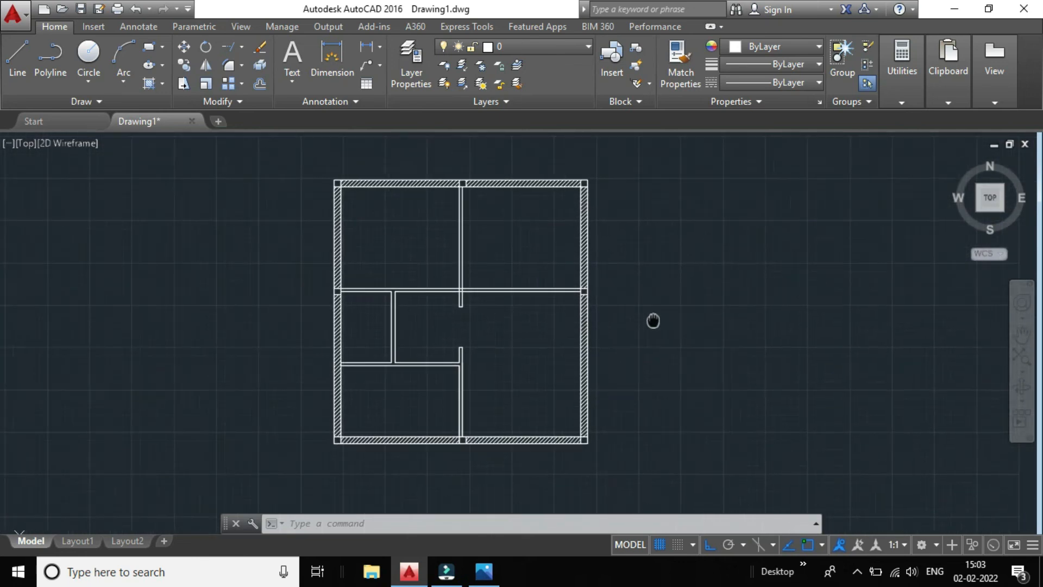
scroll(477, 363, "up", 2)
scroll(440, 279, "up", 4)
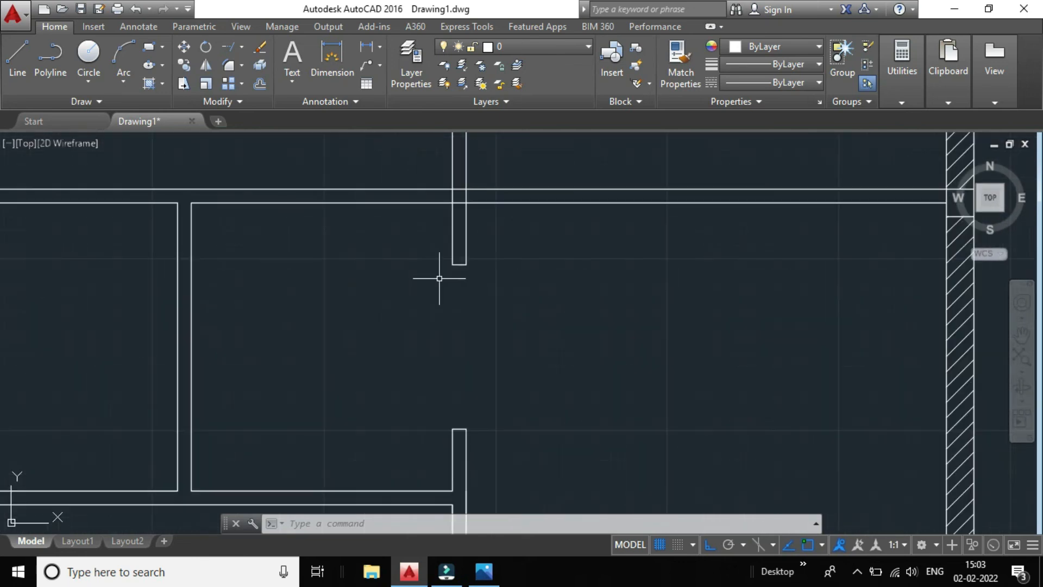
scroll(438, 277, "down", 8)
scroll(517, 253, "up", 2)
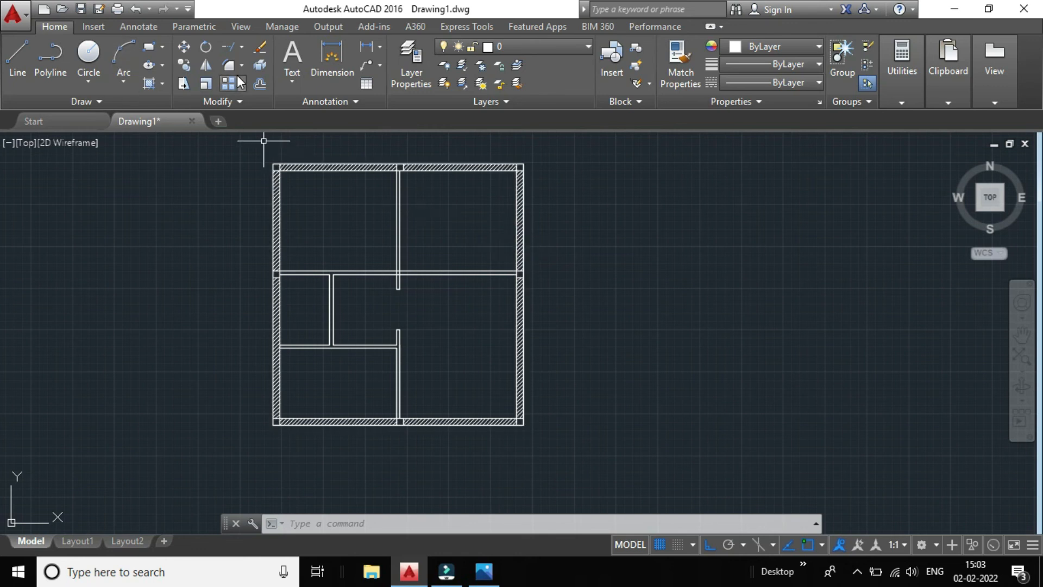
Start a GR_LINEAR gradient fill with both gradient colors set to Red.
scroll(261, 161, "up", 6)
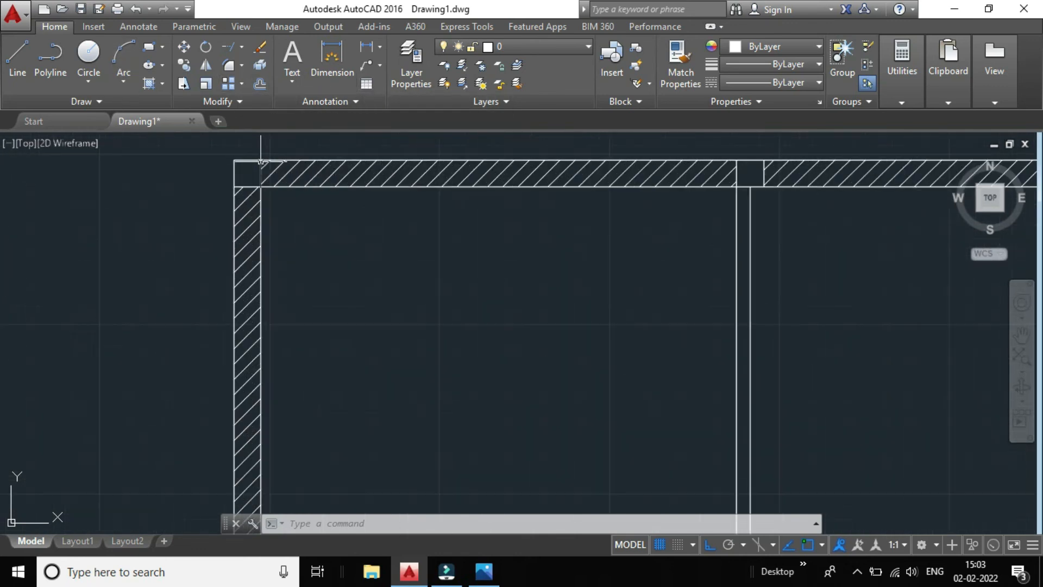
left_click(163, 83)
left_click(174, 137)
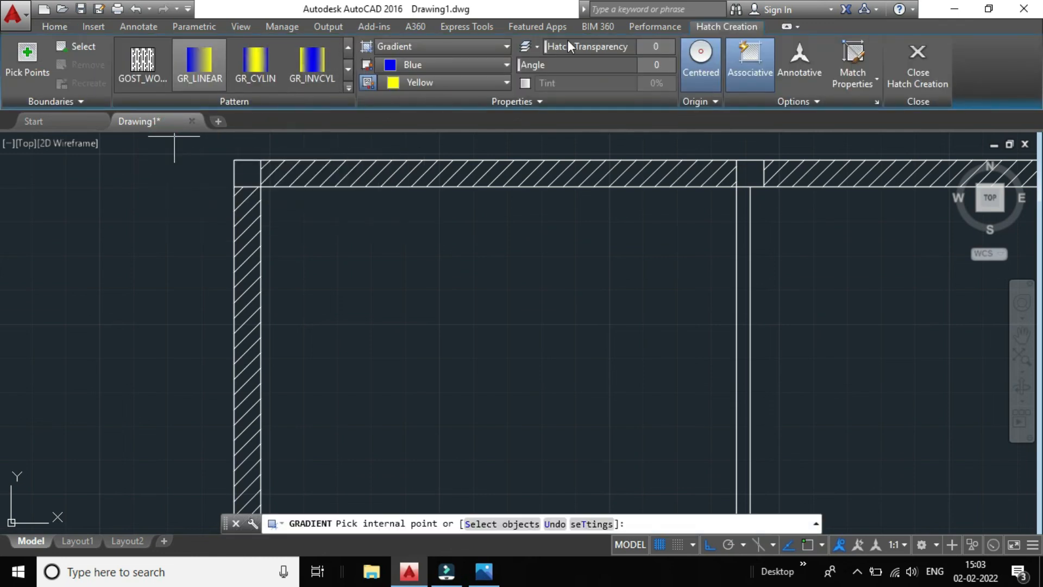
left_click(500, 64)
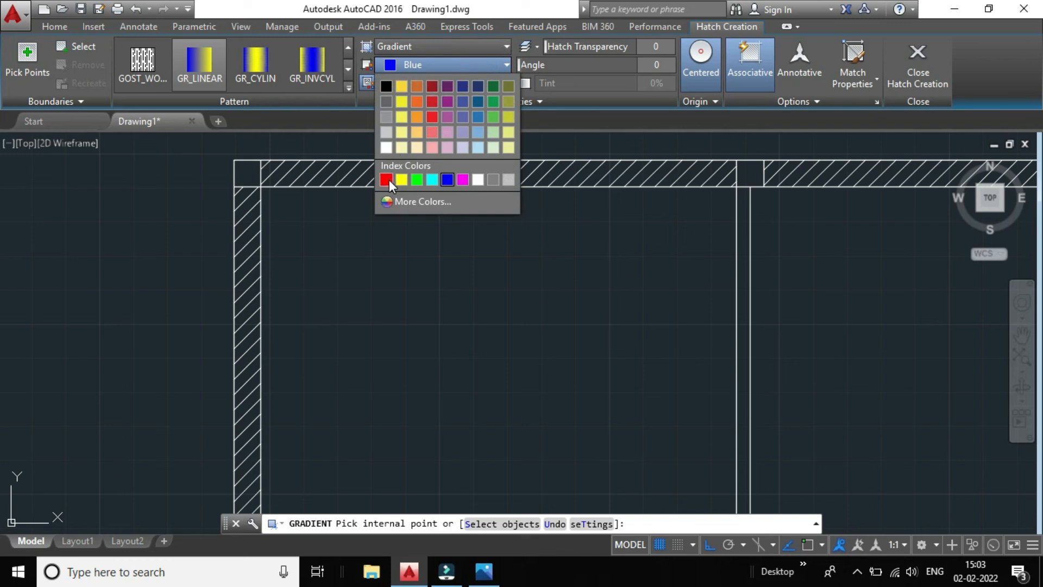
left_click(387, 180)
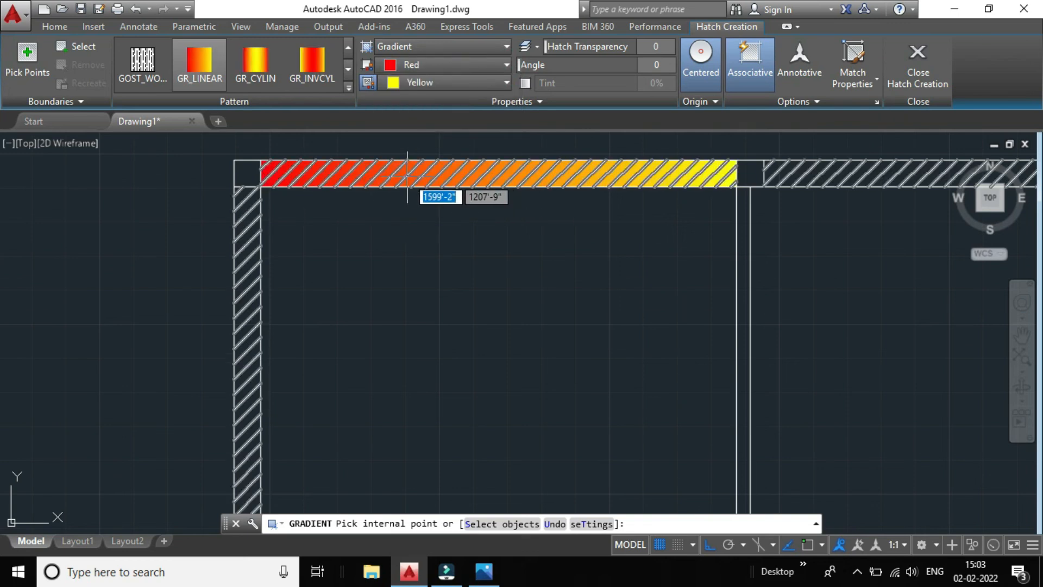
left_click(464, 82)
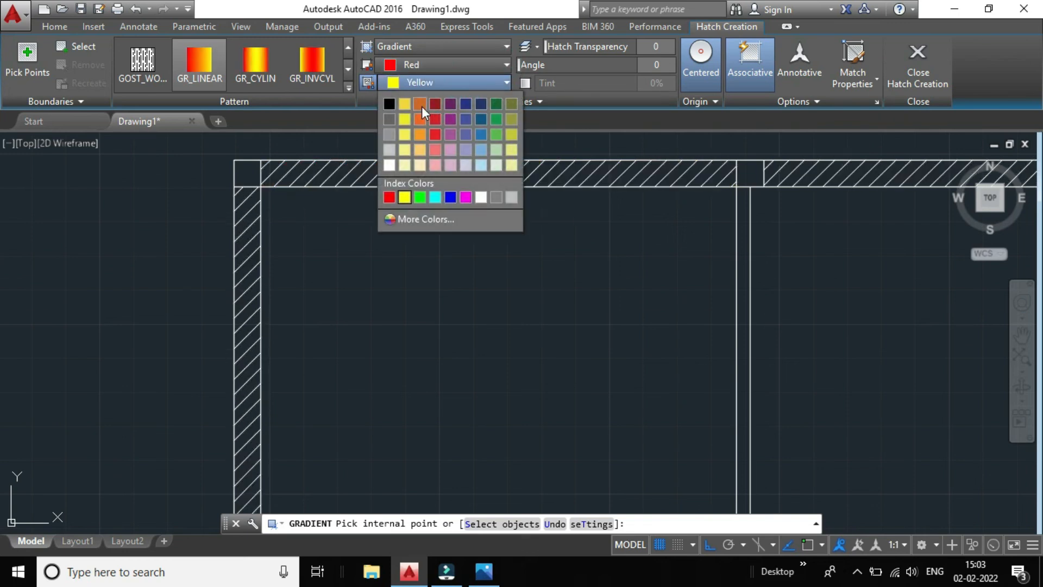
left_click(389, 197)
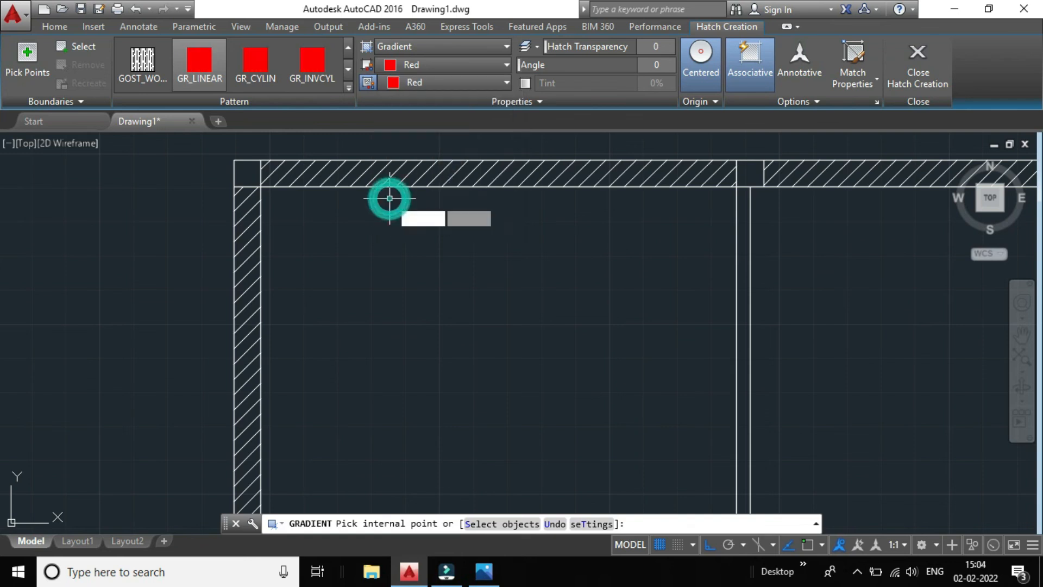
Fill the three column squares along the rear outer wall with the red gradient.
left_click(243, 169)
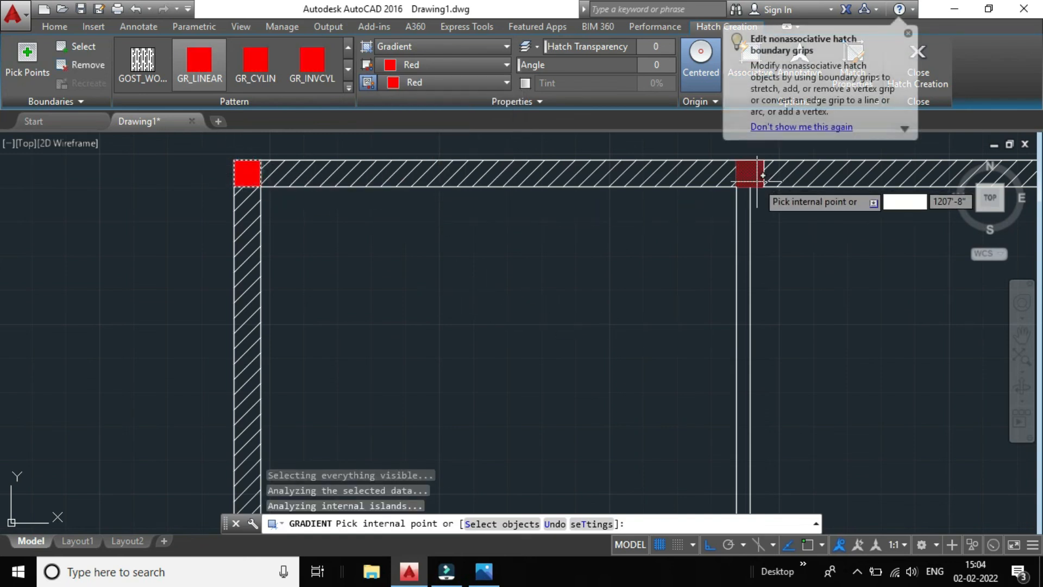
scroll(755, 181, "down", 3)
scroll(869, 174, "up", 4)
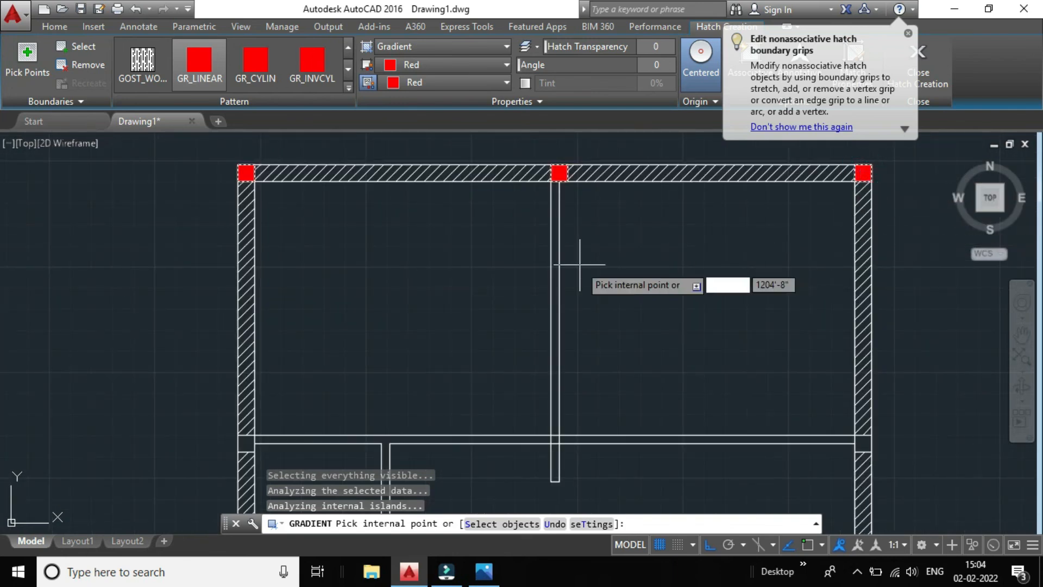
Fill the column squares at both ends of the middle cross wall and its central wall crossing with the red gradient.
scroll(574, 347, "down", 4)
scroll(667, 373, "up", 4)
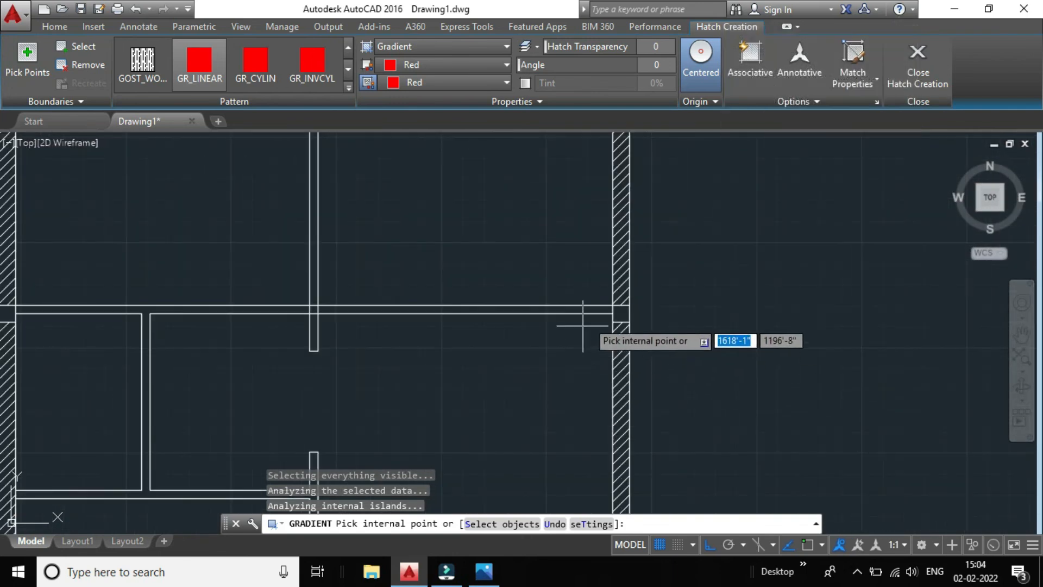
scroll(598, 314, "down", 4)
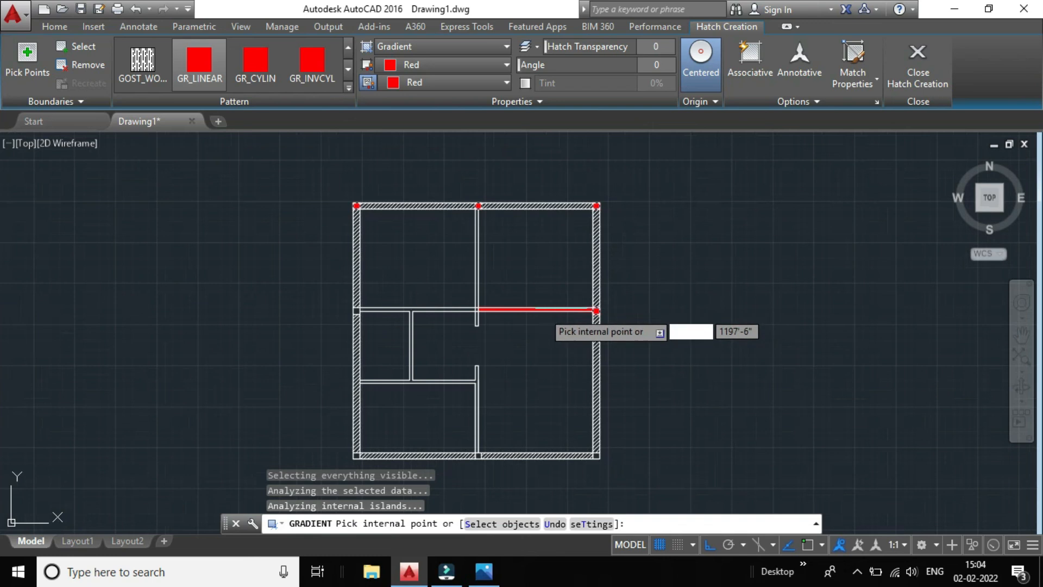
scroll(473, 312, "up", 2)
scroll(464, 314, "up", 6)
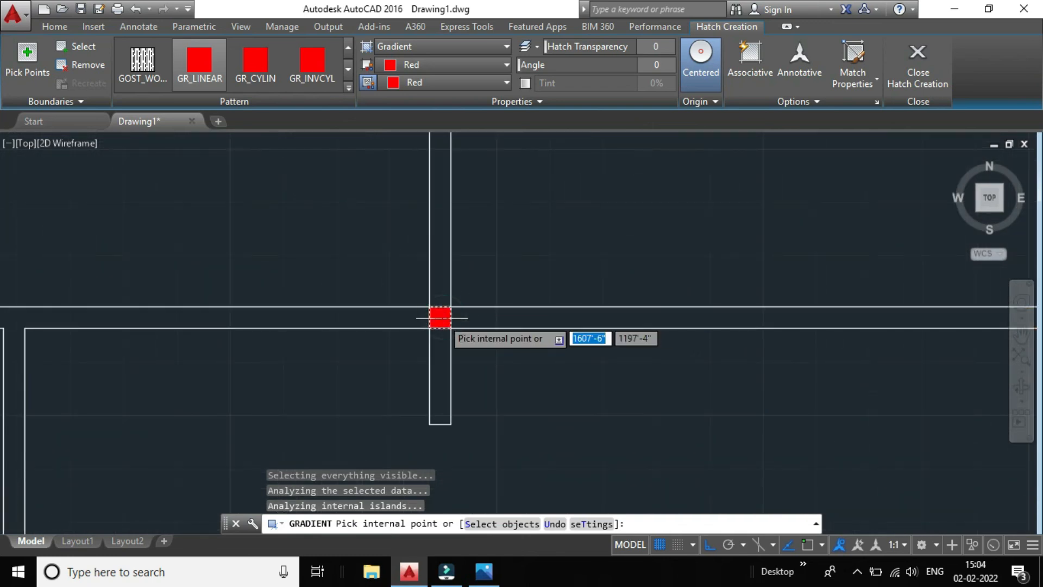
scroll(441, 316, "down", 6)
scroll(342, 305, "up", 4)
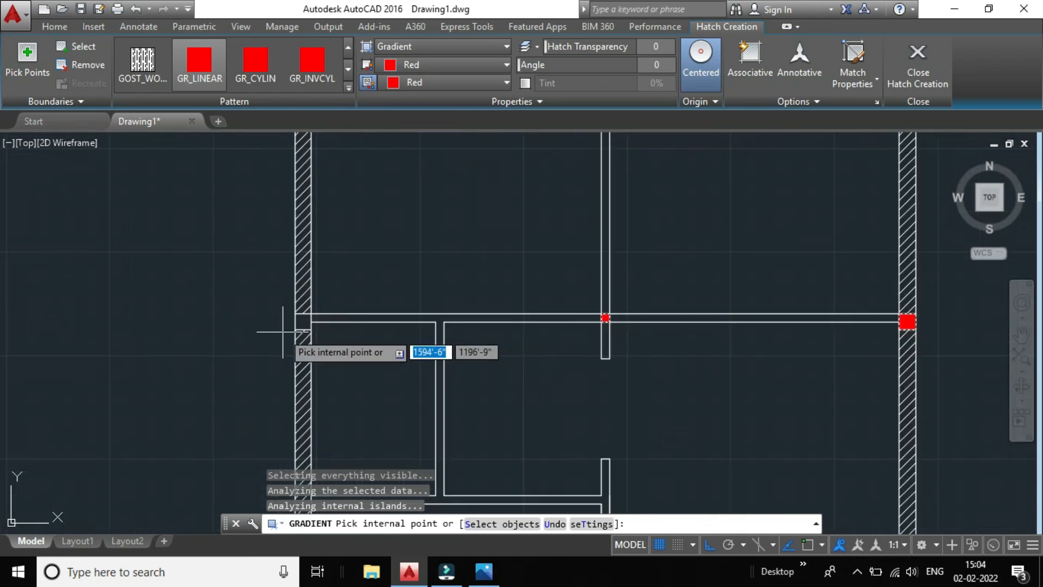
Fill the three column squares along the front outer wall with the red gradient, and finish the fill.
scroll(300, 322, "down", 8)
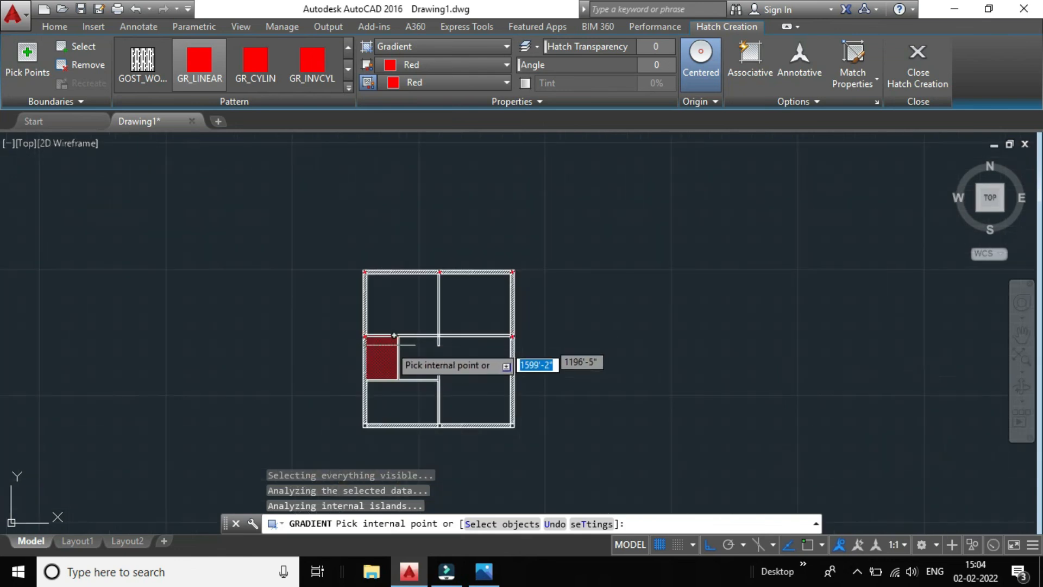
scroll(404, 421, "up", 10)
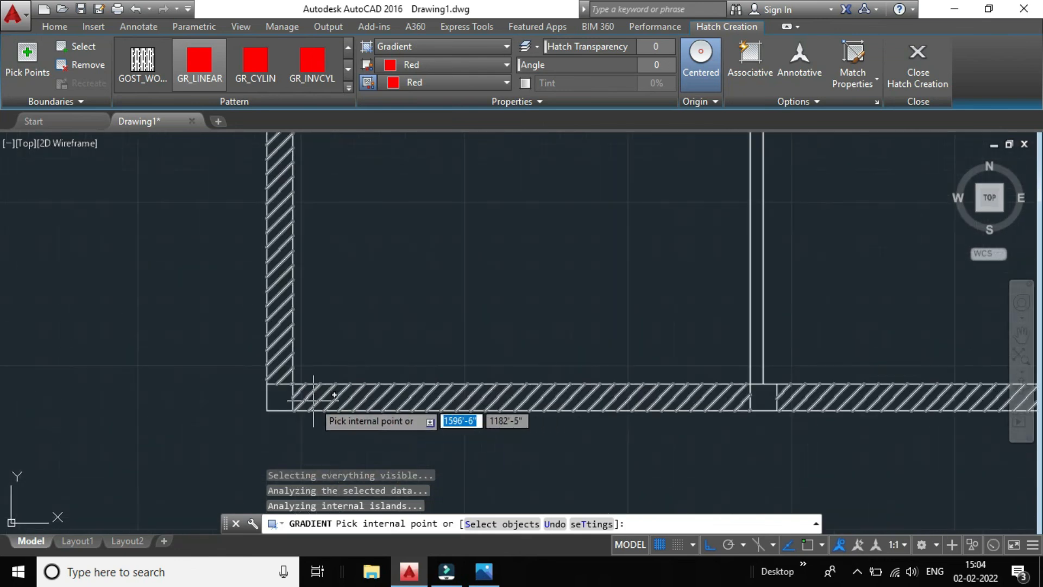
left_click(276, 396)
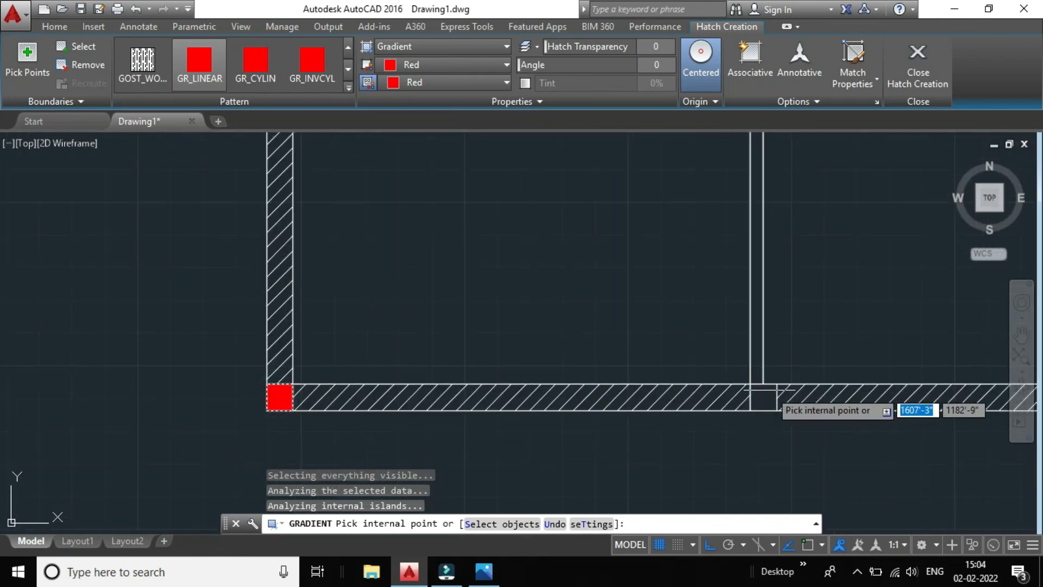
scroll(758, 393, "down", 5)
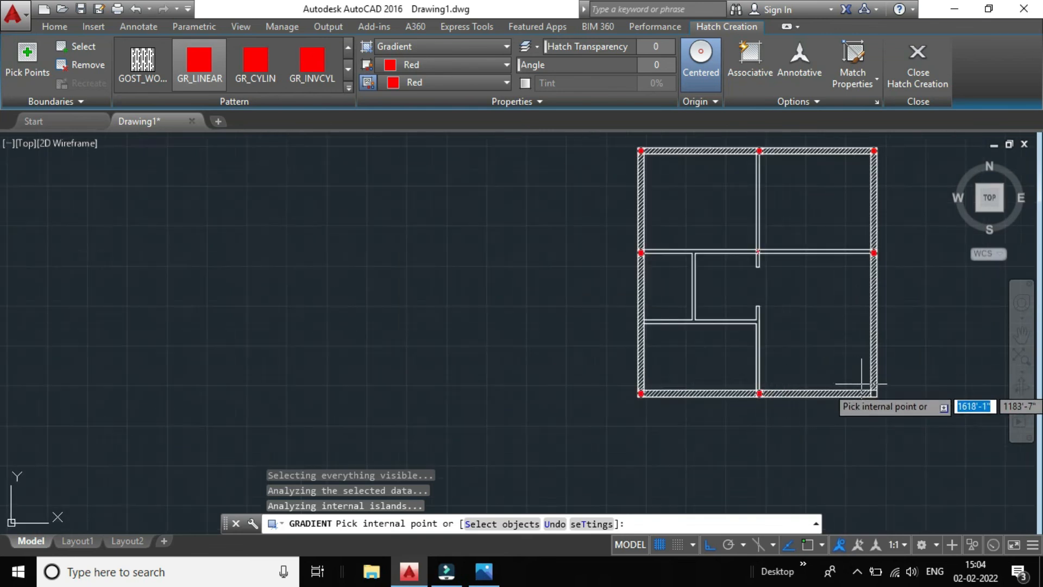
scroll(862, 384, "up", 4)
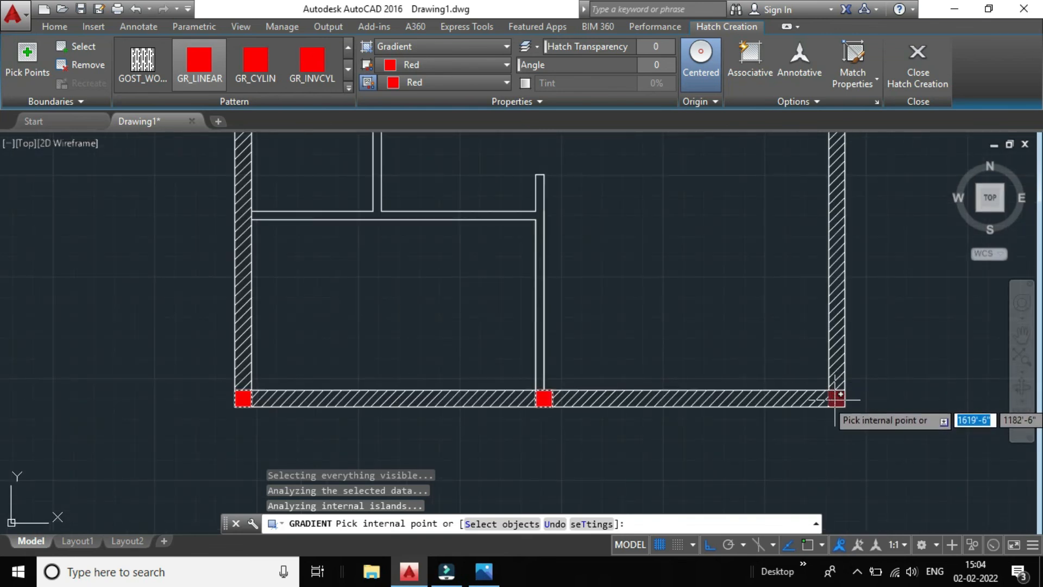
scroll(869, 380, "down", 2)
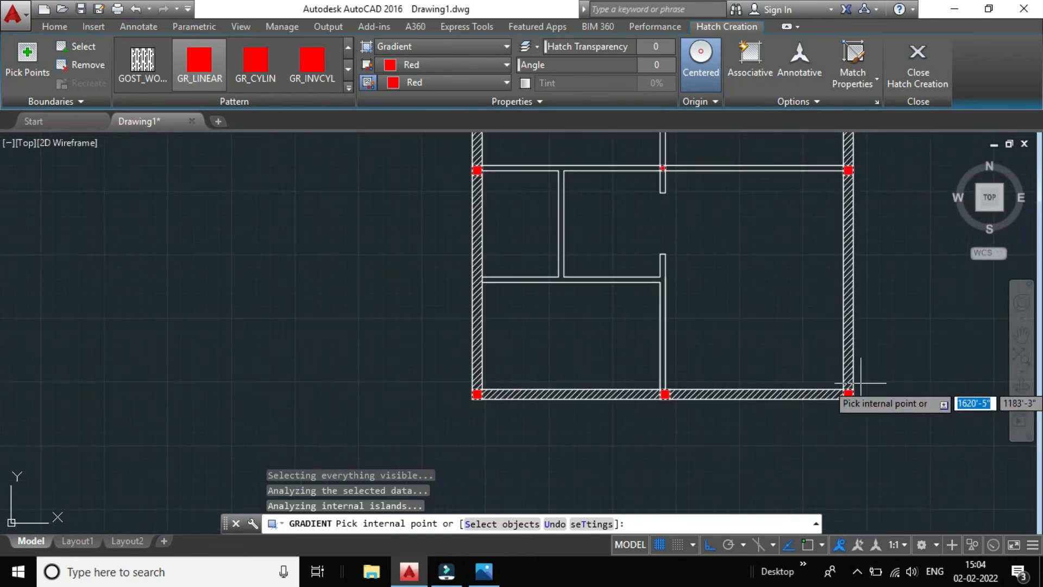
left_click(912, 70)
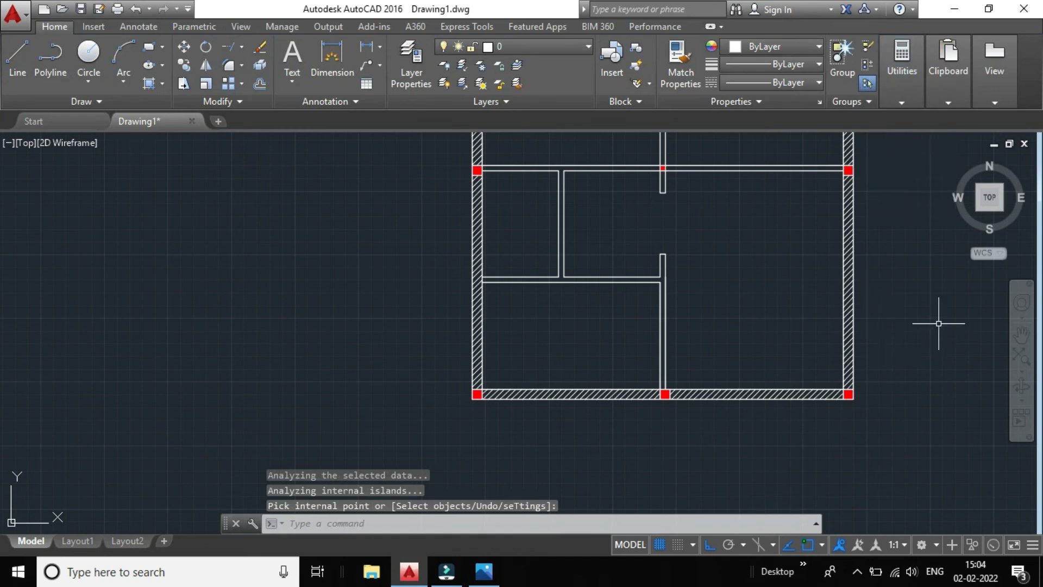
scroll(926, 326, "down", 2)
middle_click_drag(924, 328, 708, 375)
scroll(685, 358, "up", 4)
scroll(432, 329, "down", 4)
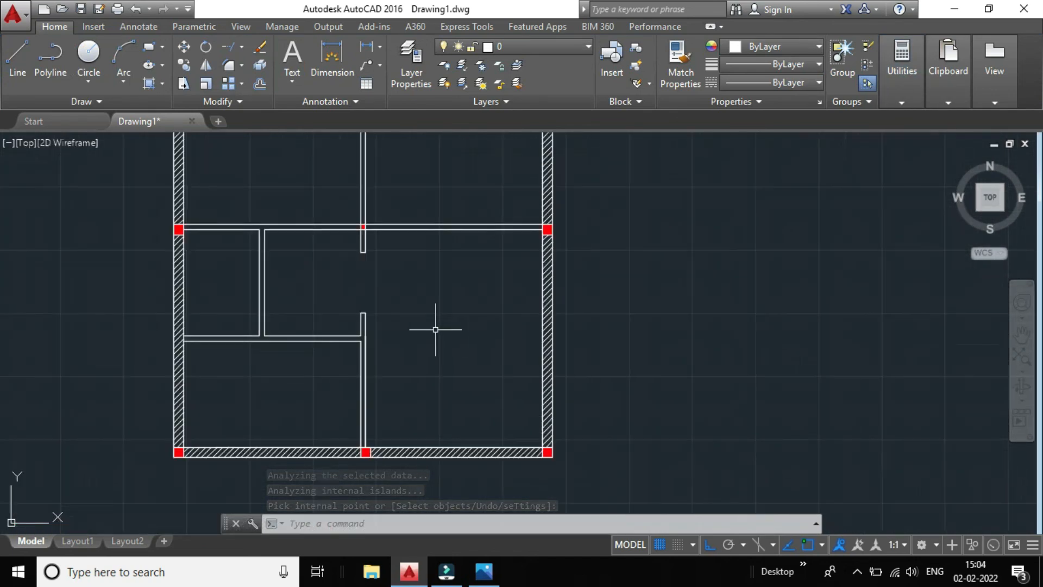
scroll(426, 337, "up", 2)
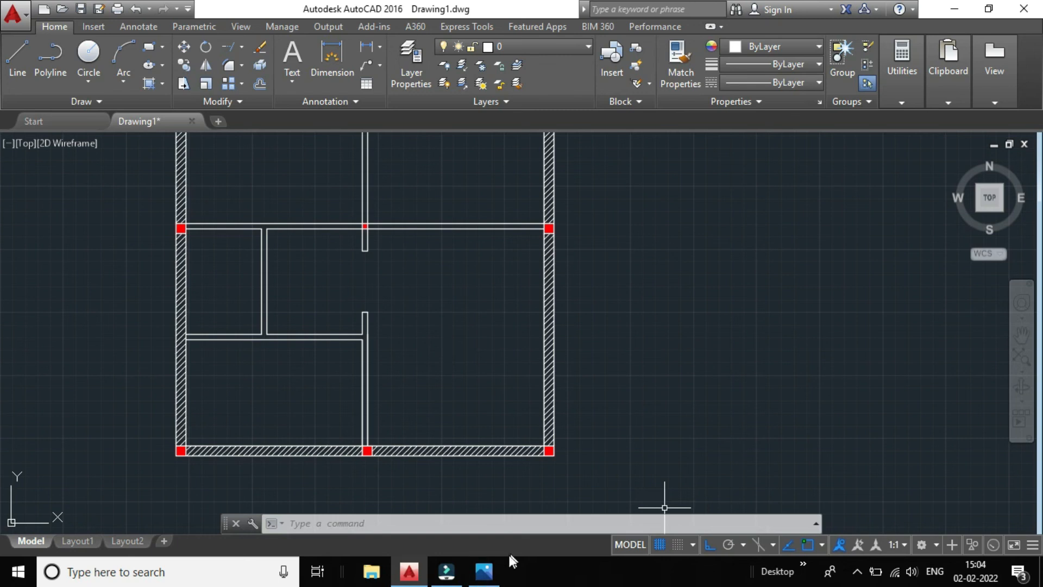
Switch to the reference image in Photos and examine the kitchen, the door and window positions and the staircase in front of the house.
left_click(481, 571)
scroll(500, 338, "up", 3)
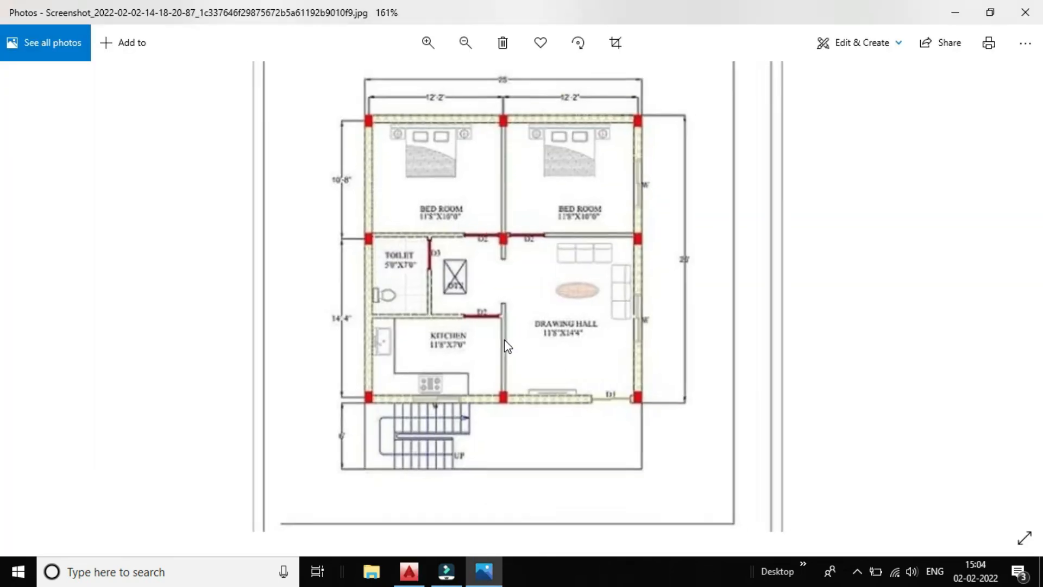
scroll(500, 338, "up", 2)
scroll(373, 402, "down", 3)
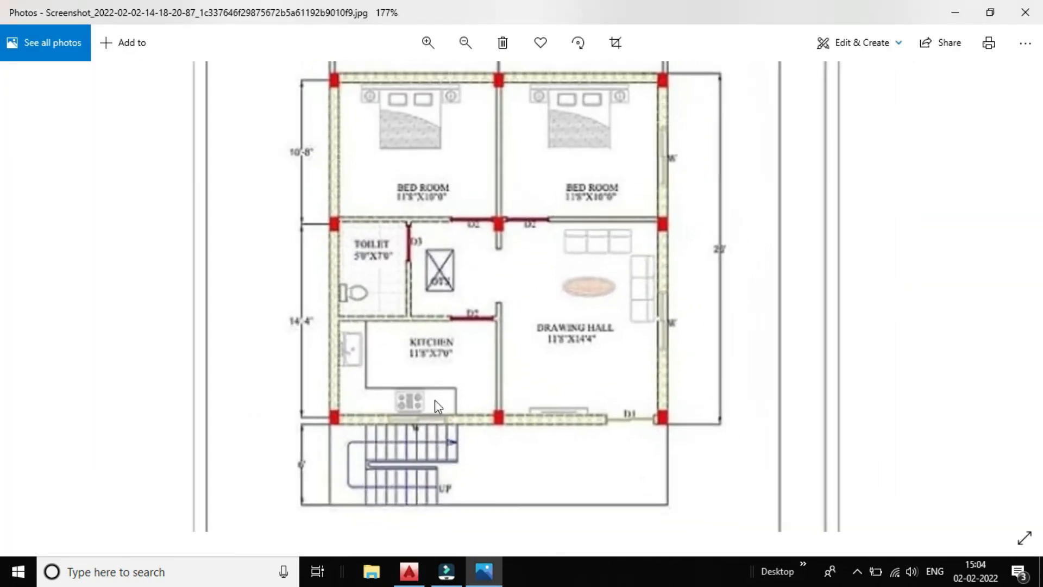
scroll(645, 336, "down", 2)
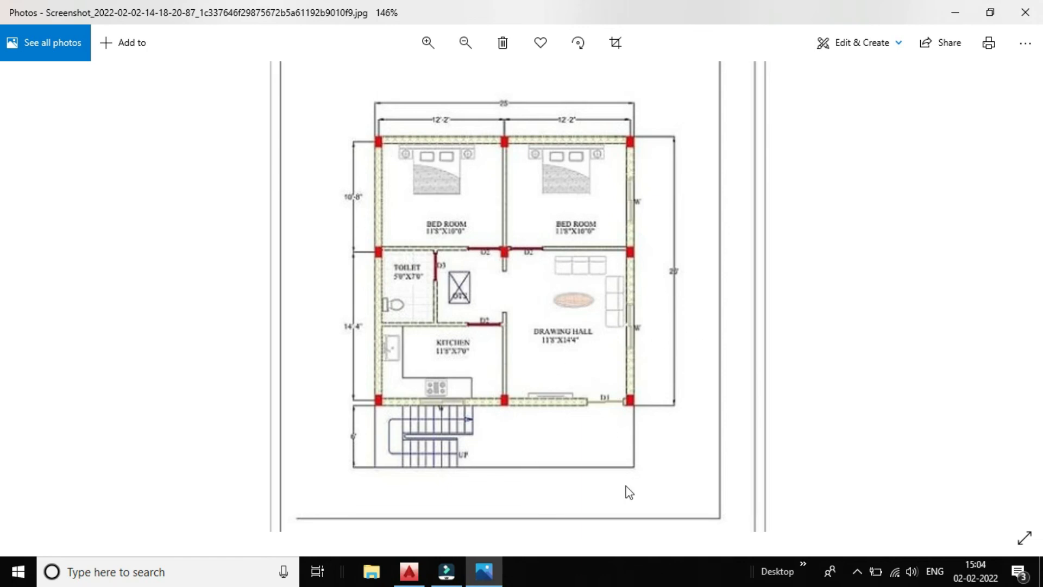
left_click(420, 498)
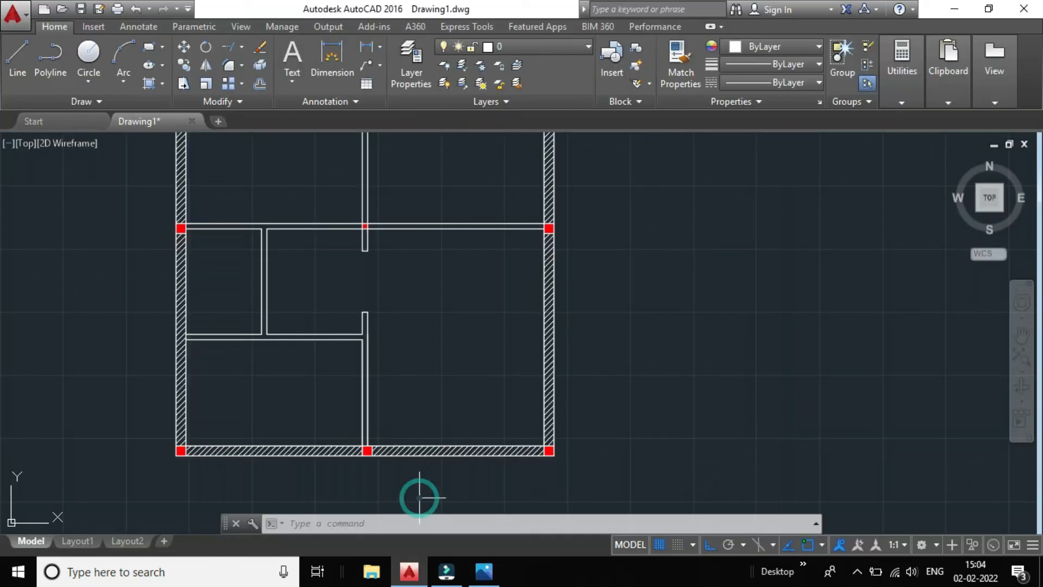
mouse_move(496, 572)
left_click(490, 501)
scroll(349, 348, "up", 5)
scroll(349, 347, "down", 5)
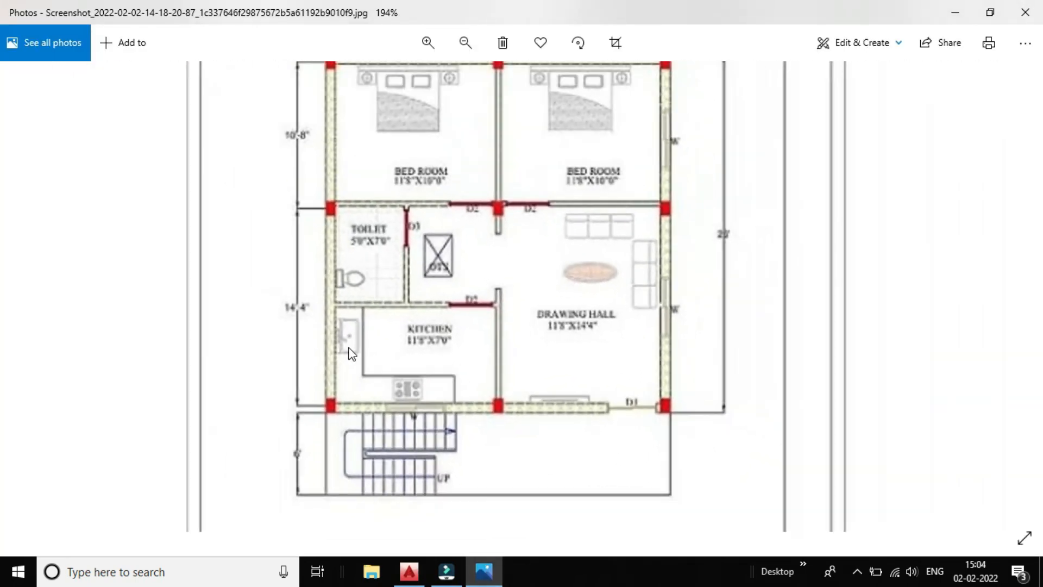
scroll(469, 380, "down", 2)
mouse_move(408, 579)
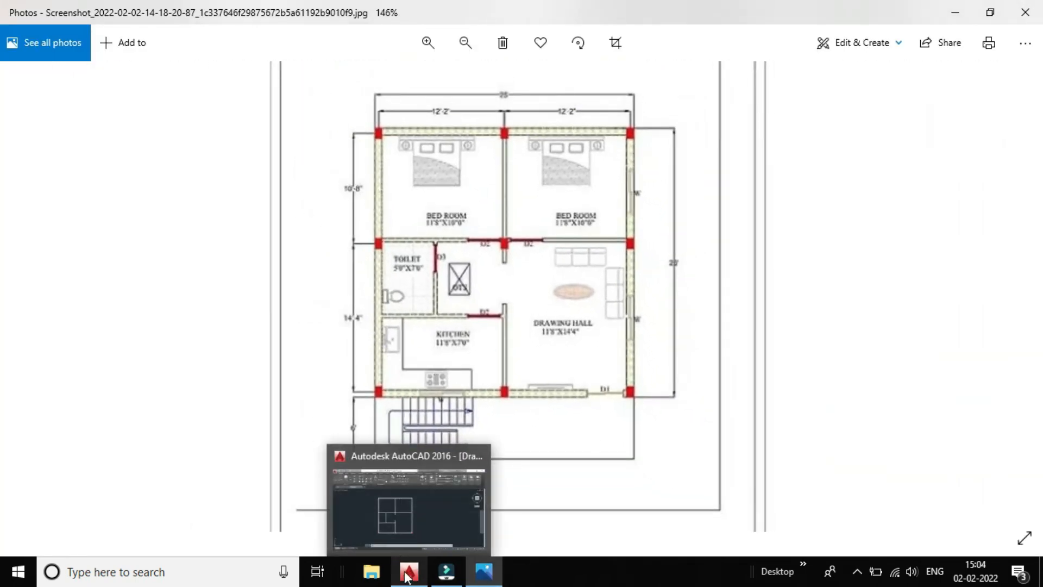